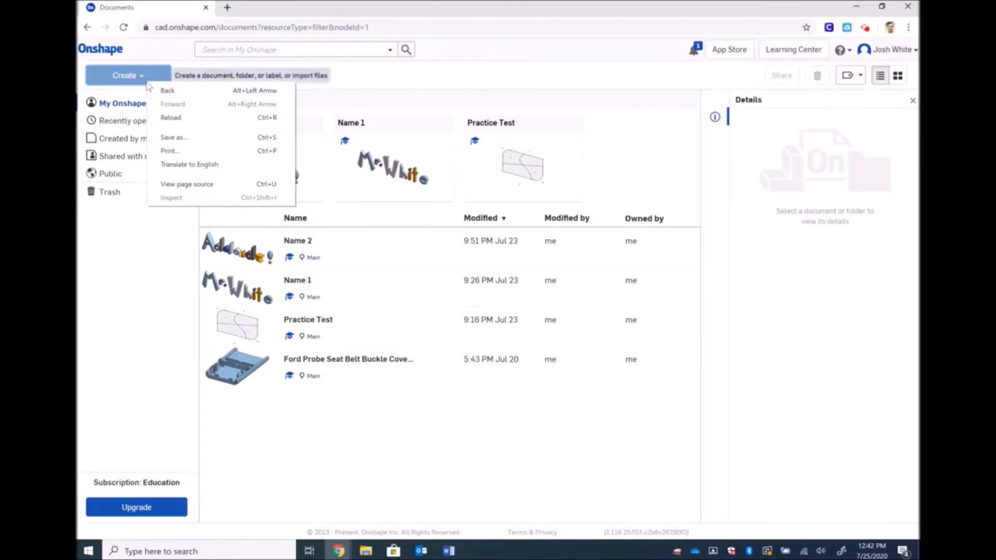
# Create a new blank Onshape document named BOTTOM
pyautogui.click(147, 84)
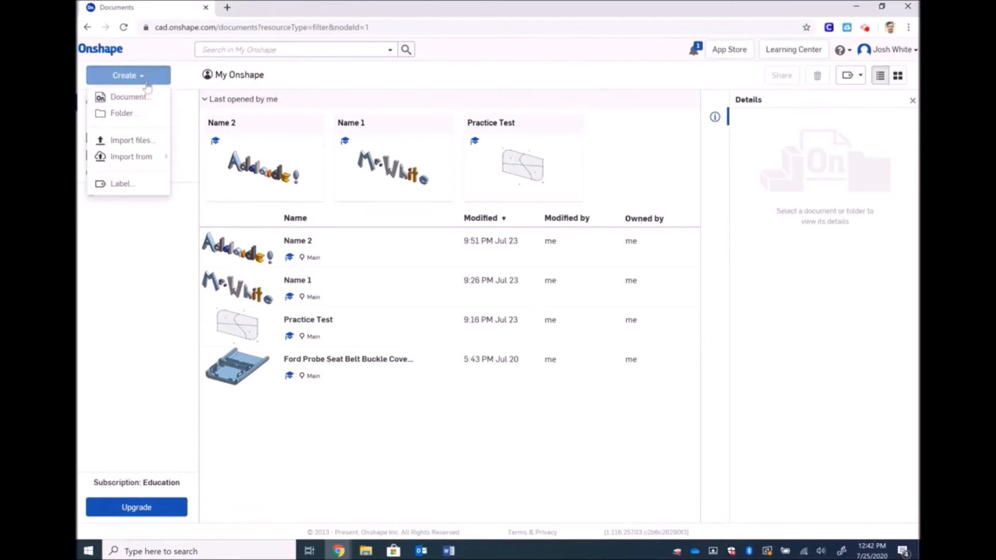
pyautogui.click(140, 98)
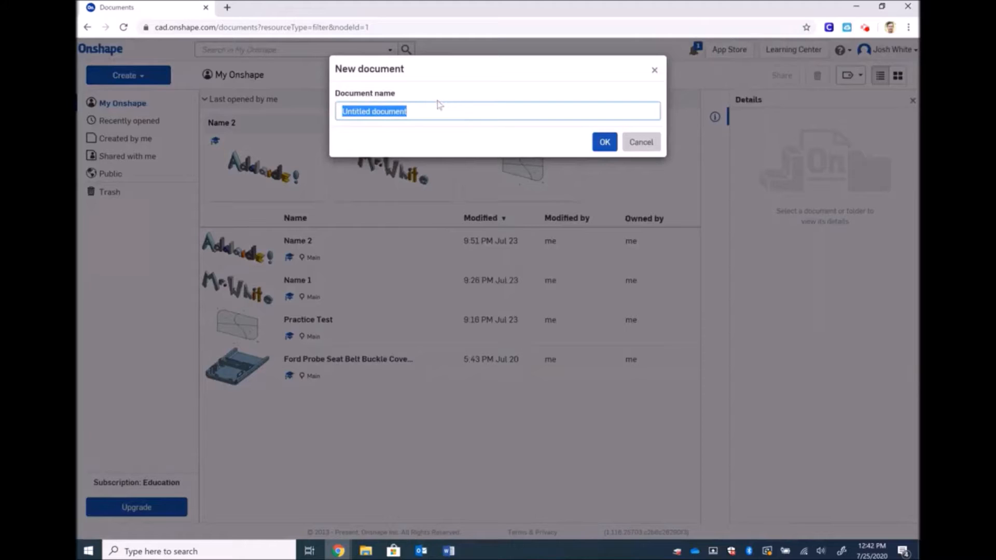
pyautogui.write('BOTTOM')
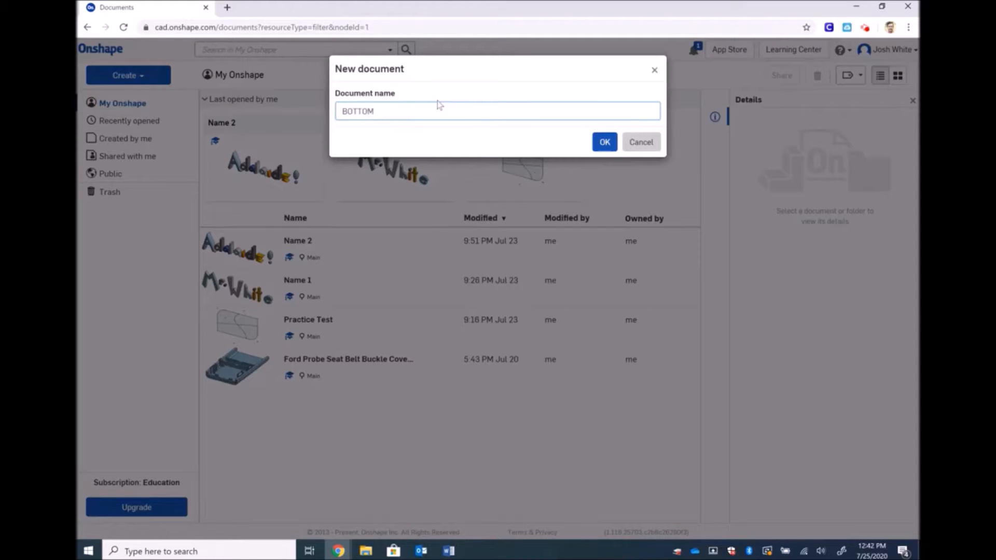
pyautogui.click(605, 141)
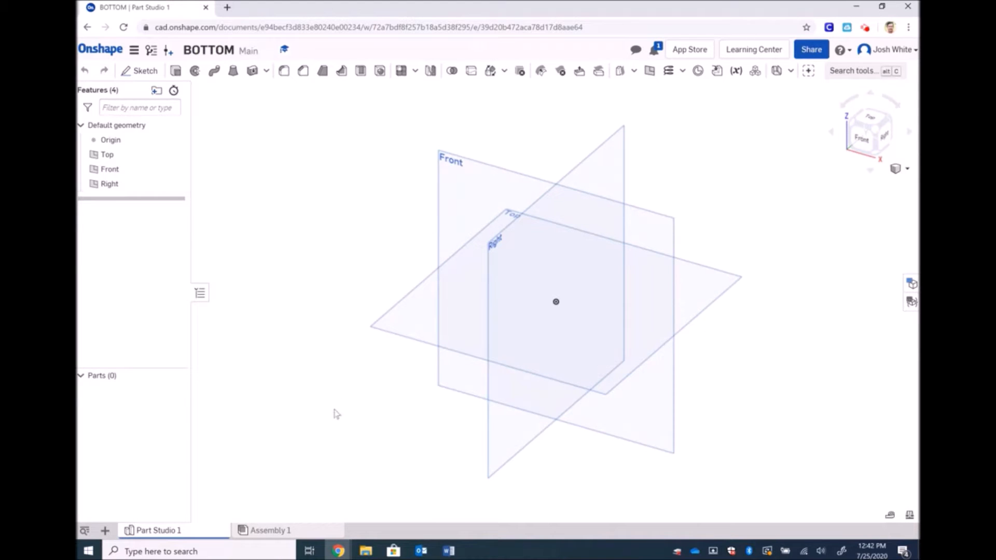
# Start Sketch 1 on the Front plane of Part Studio 1 and view it face-on
pyautogui.click(286, 535)
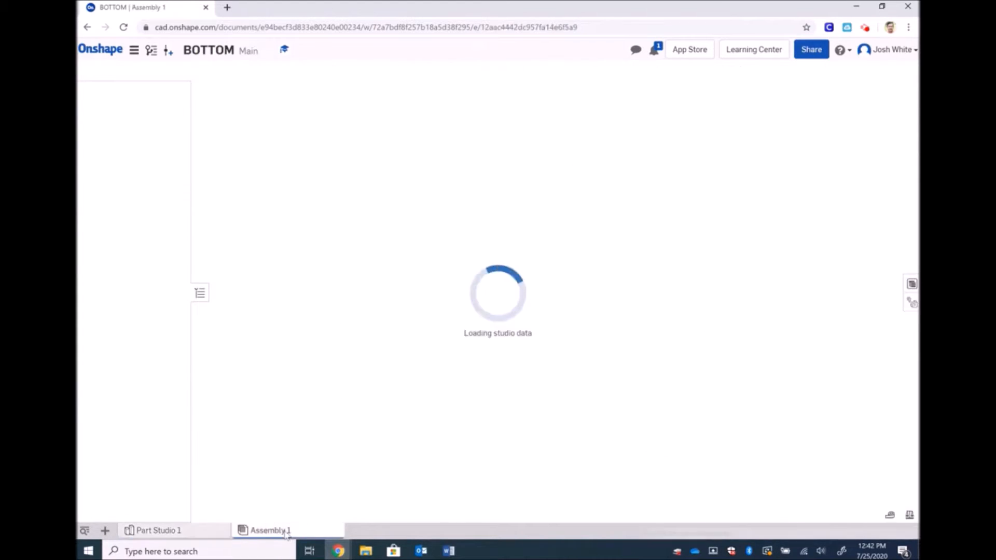
pyautogui.click(206, 533)
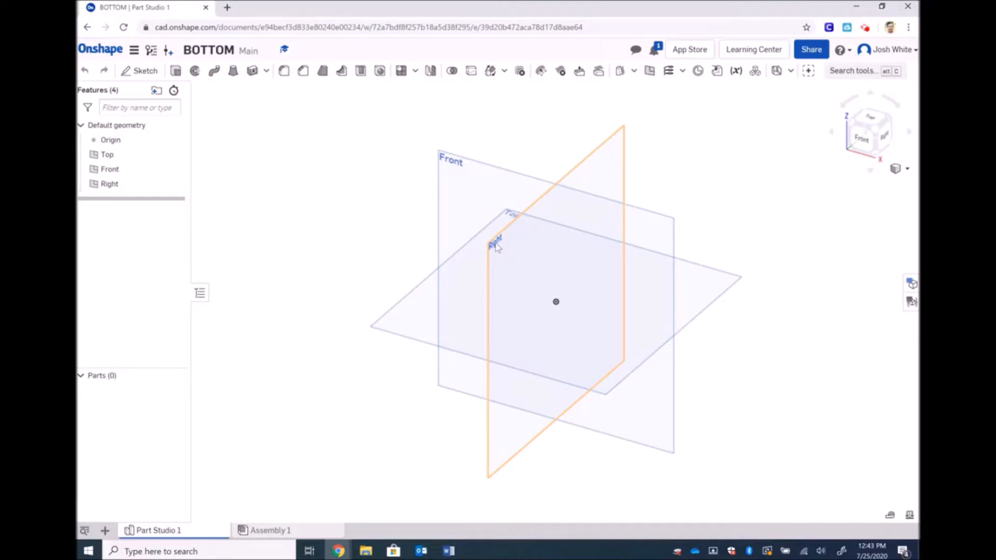
pyautogui.click(149, 71)
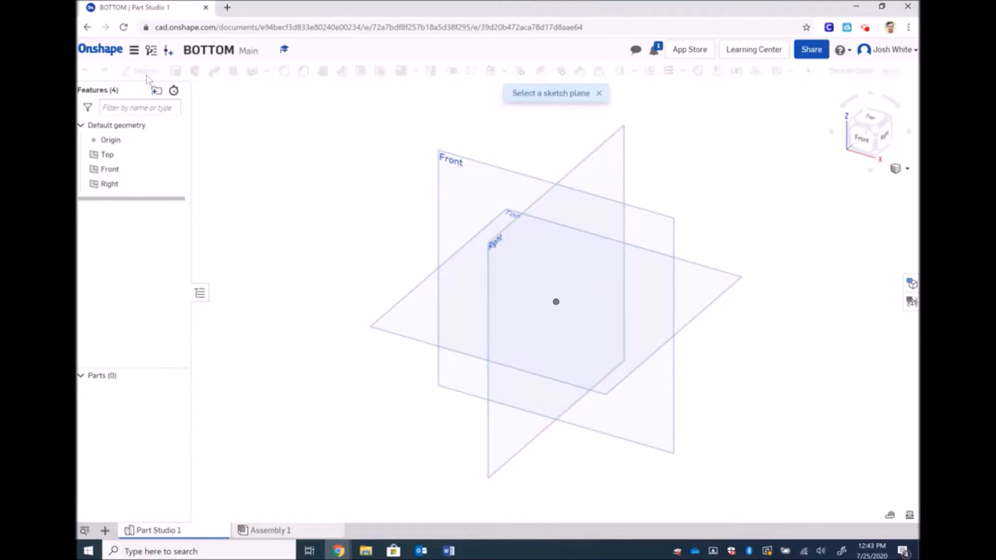
pyautogui.click(443, 154)
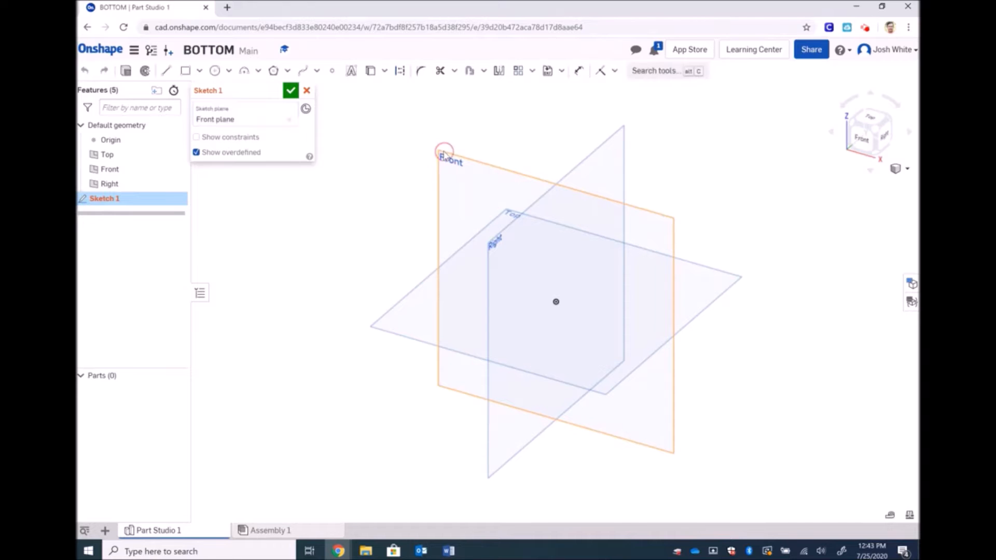
pyautogui.click(863, 138)
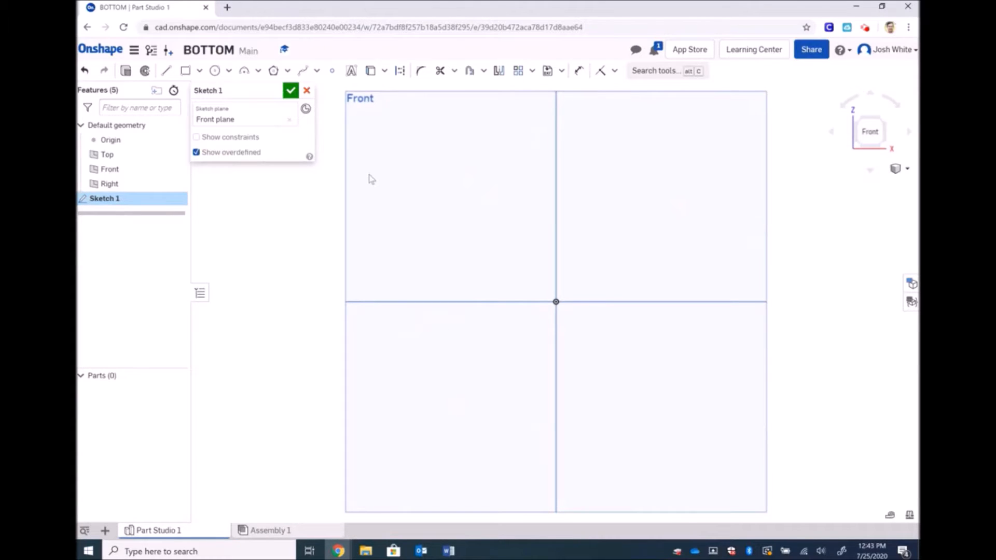
pyautogui.click(165, 72)
pyautogui.click(555, 301)
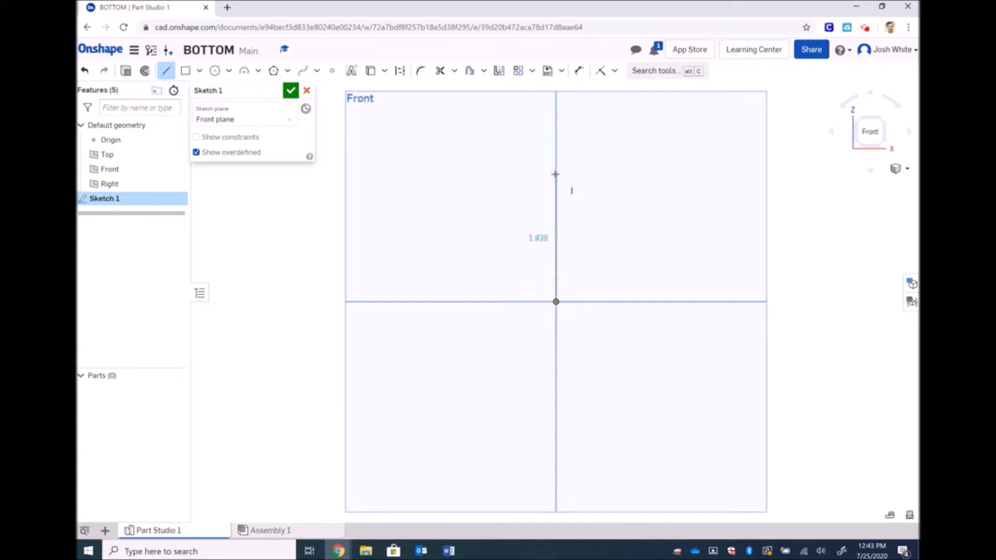
pyautogui.click(556, 174)
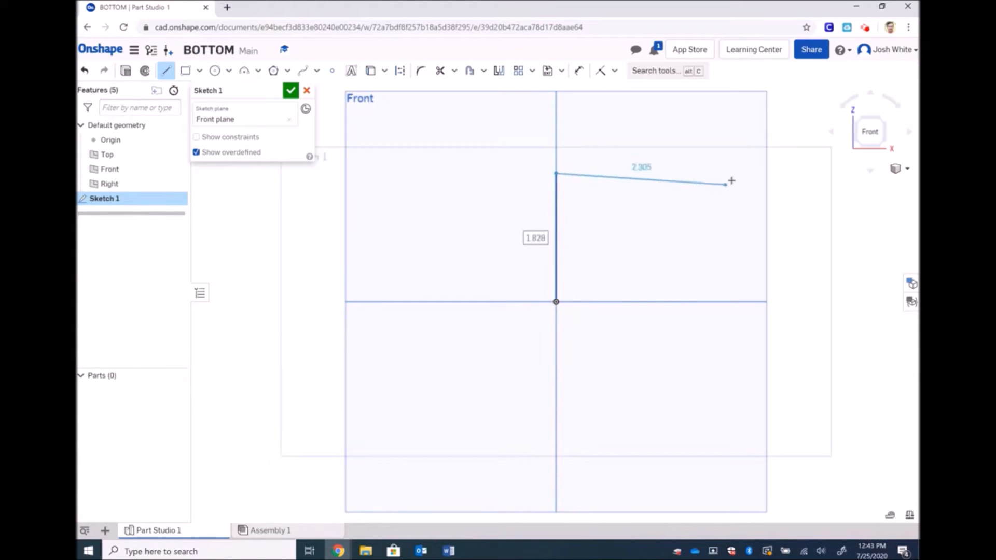
pyautogui.click(749, 173)
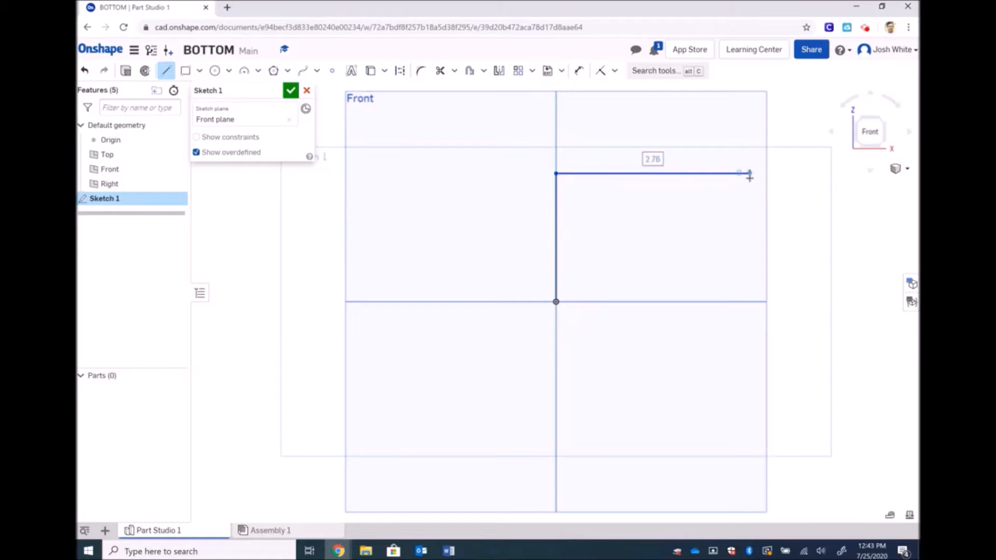
pyautogui.click(751, 300)
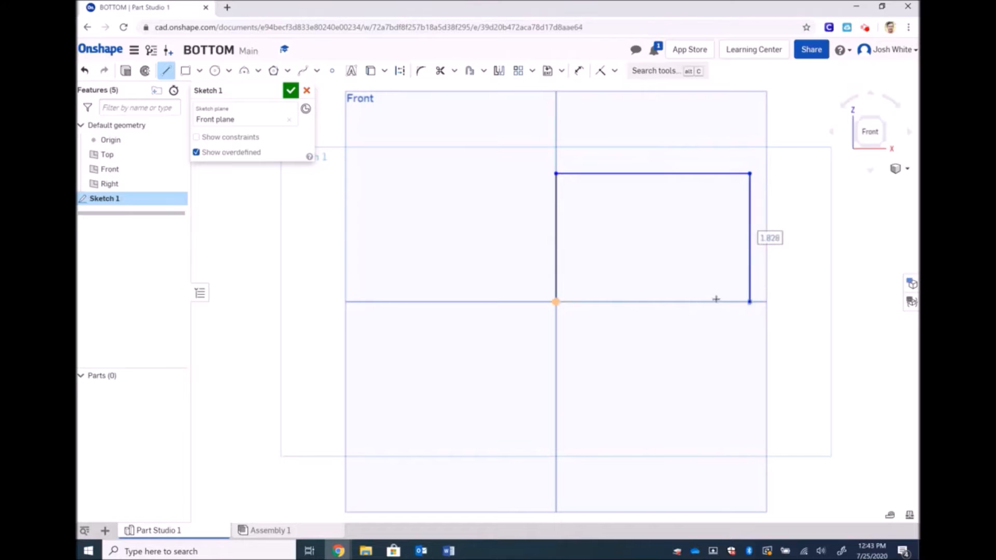
pyautogui.click(555, 301)
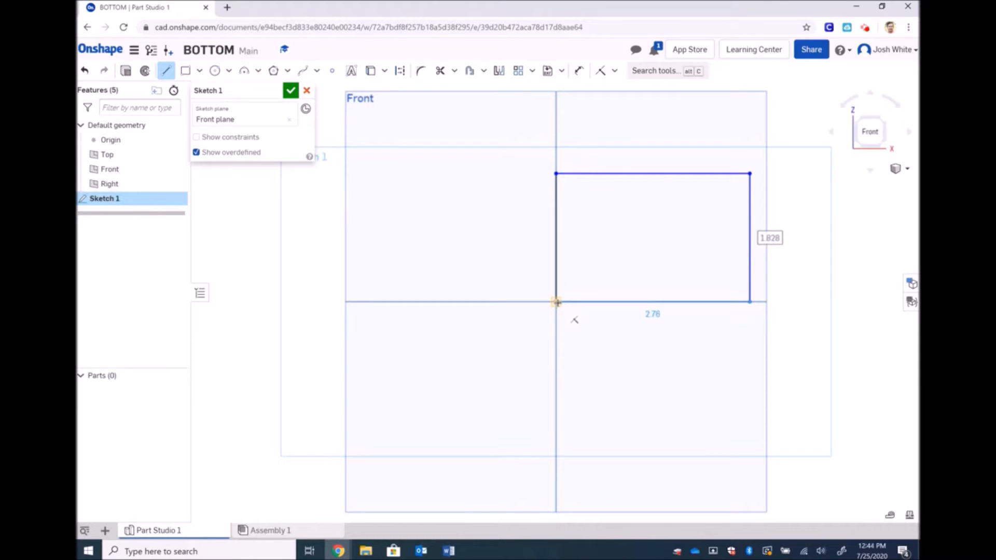
pyautogui.click(555, 302)
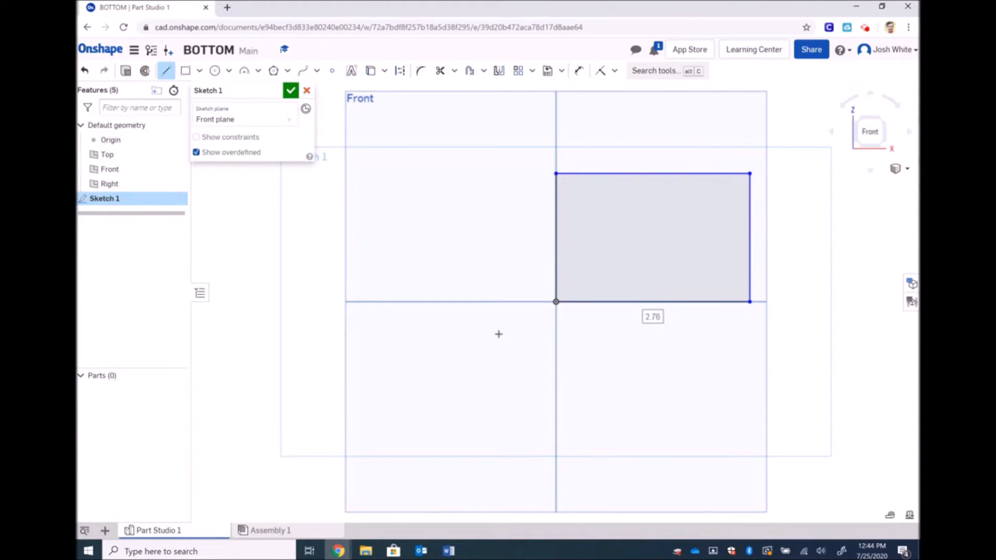
pyautogui.press('Escape')
pyautogui.hotkey('ctrl', 'z')
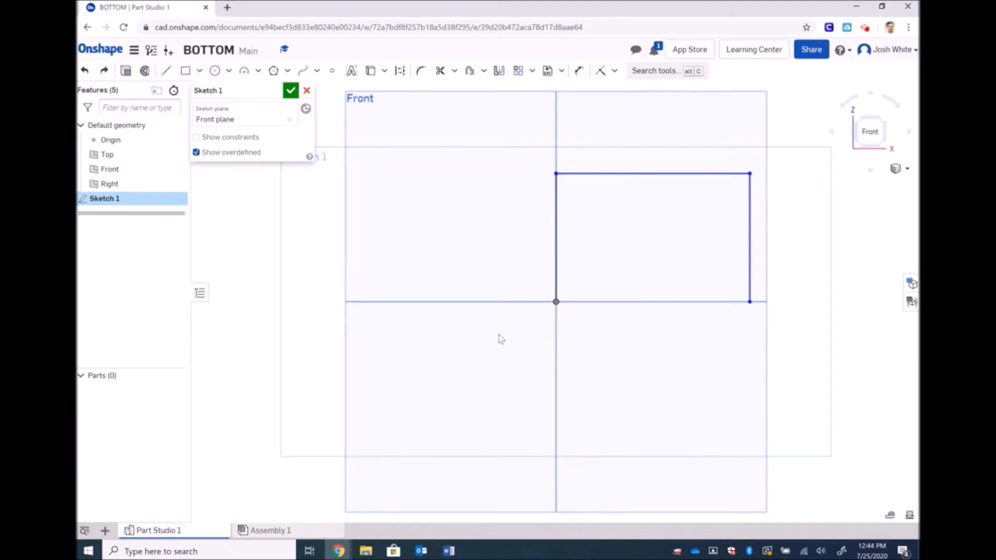
pyautogui.hotkey('ctrl', 'z')
pyautogui.hotkey('ctrl', 'z')
pyautogui.hotkey('ctrl', 'z')
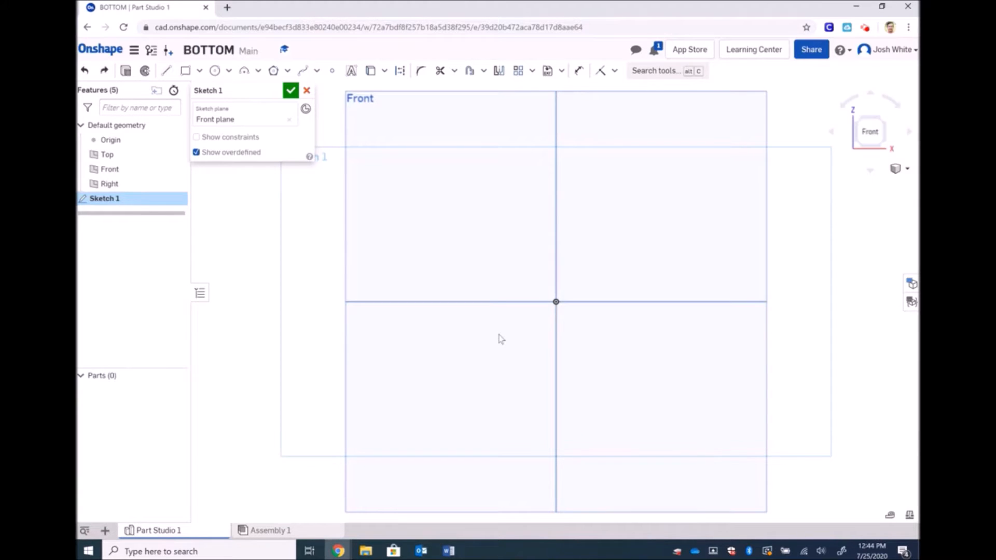
pyautogui.click(165, 70)
pyautogui.click(471, 366)
pyautogui.click(472, 213)
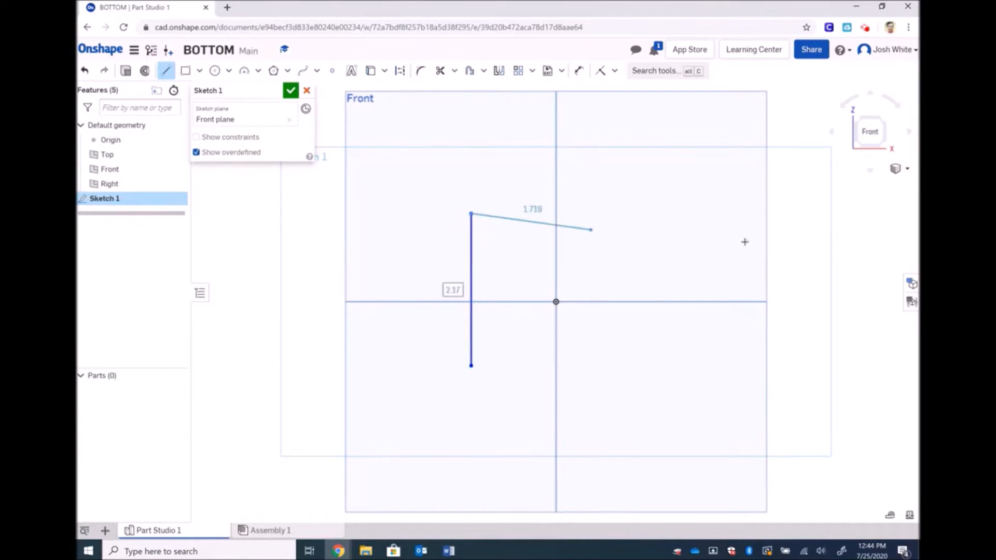
pyautogui.click(746, 214)
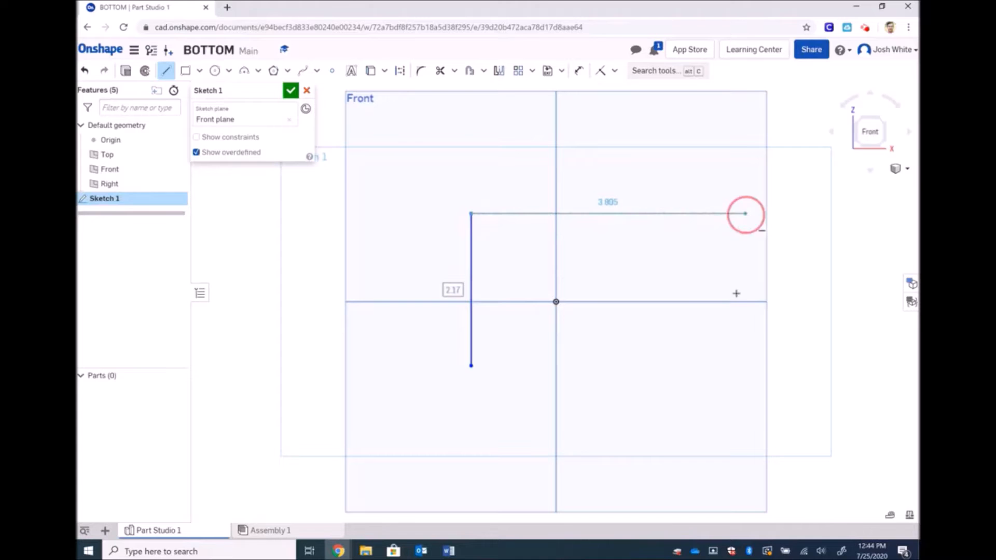
pyautogui.click(746, 392)
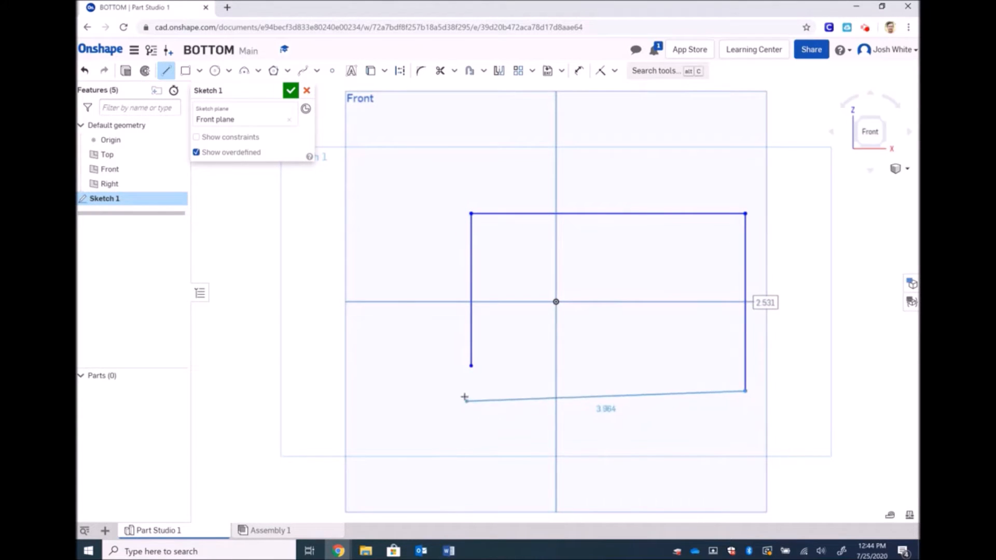
pyautogui.click(471, 366)
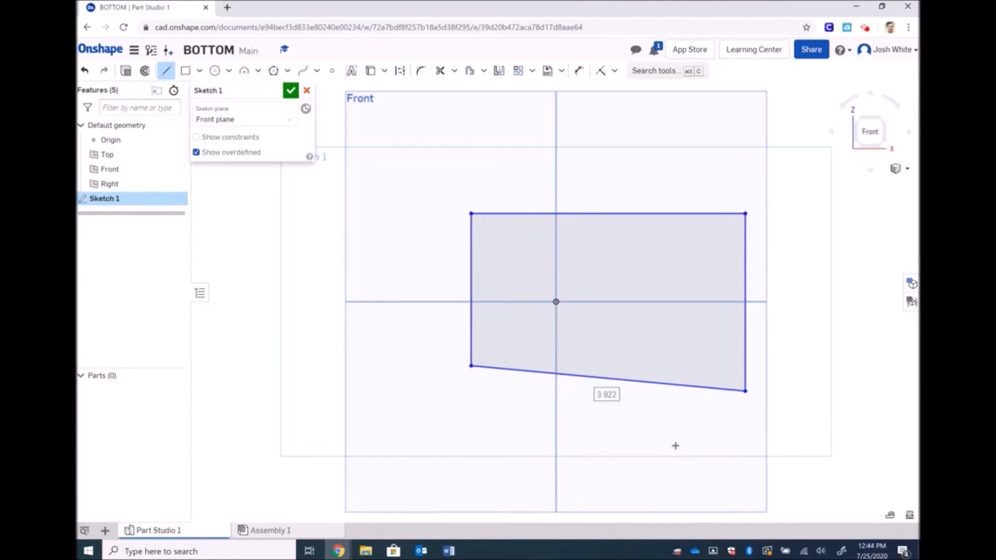
pyautogui.click(615, 71)
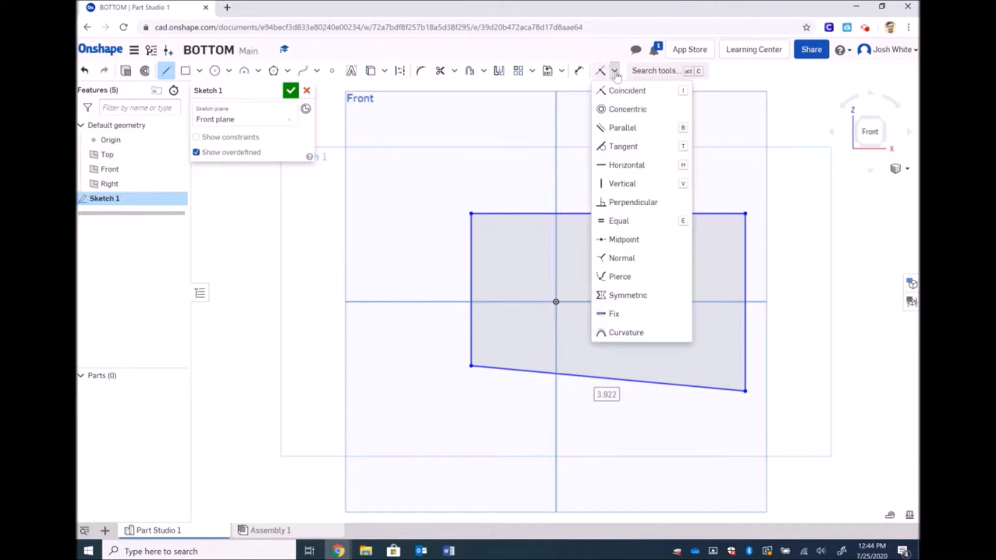
pyautogui.click(626, 184)
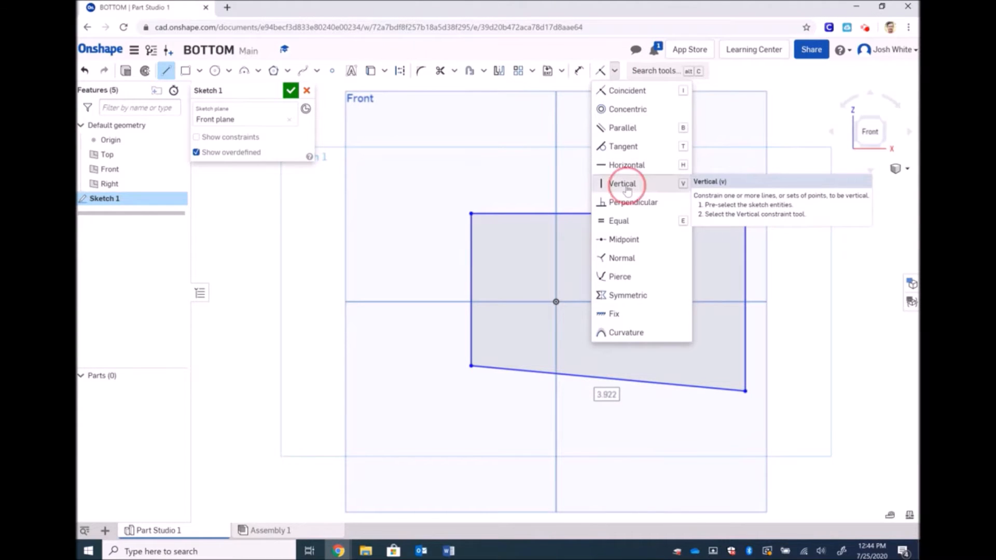
pyautogui.click(614, 76)
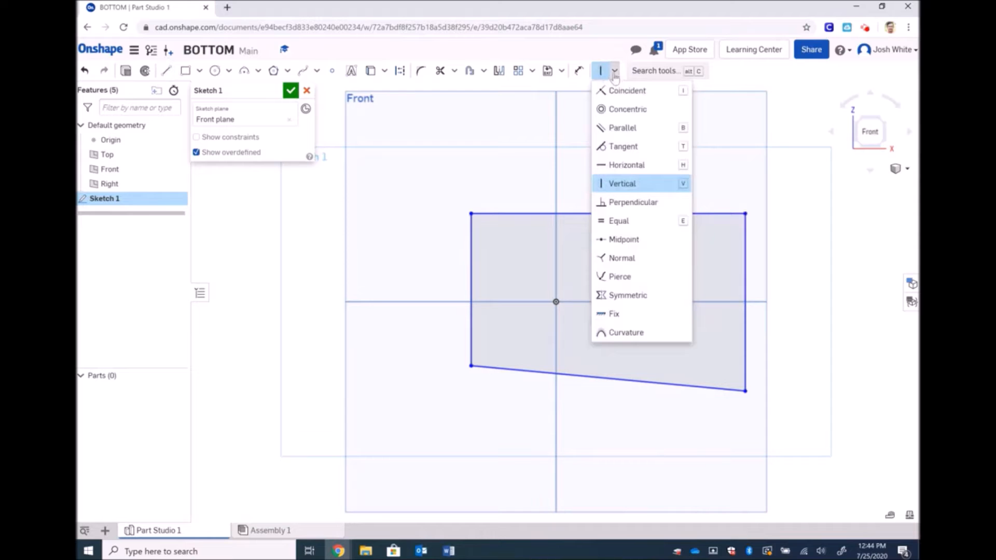
pyautogui.click(630, 165)
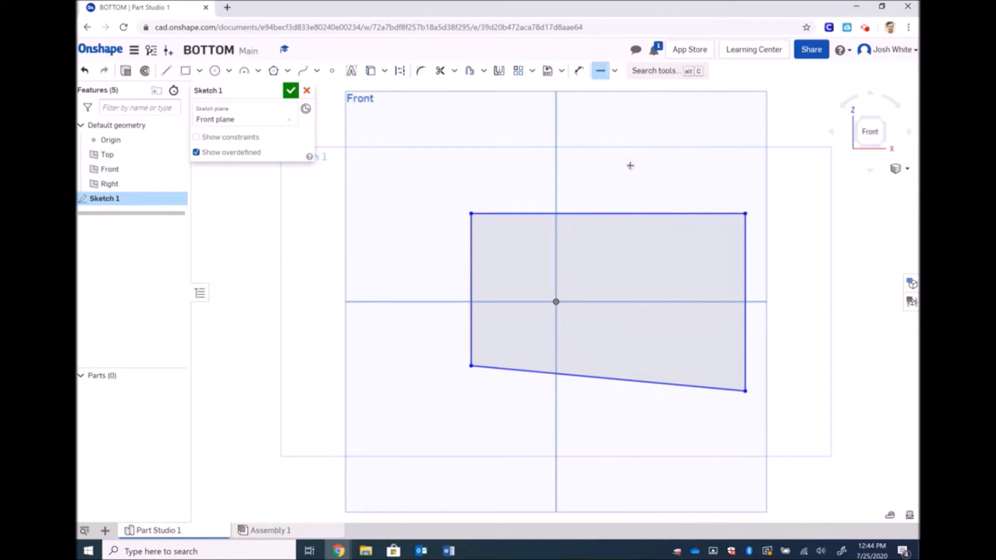
pyautogui.click(617, 383)
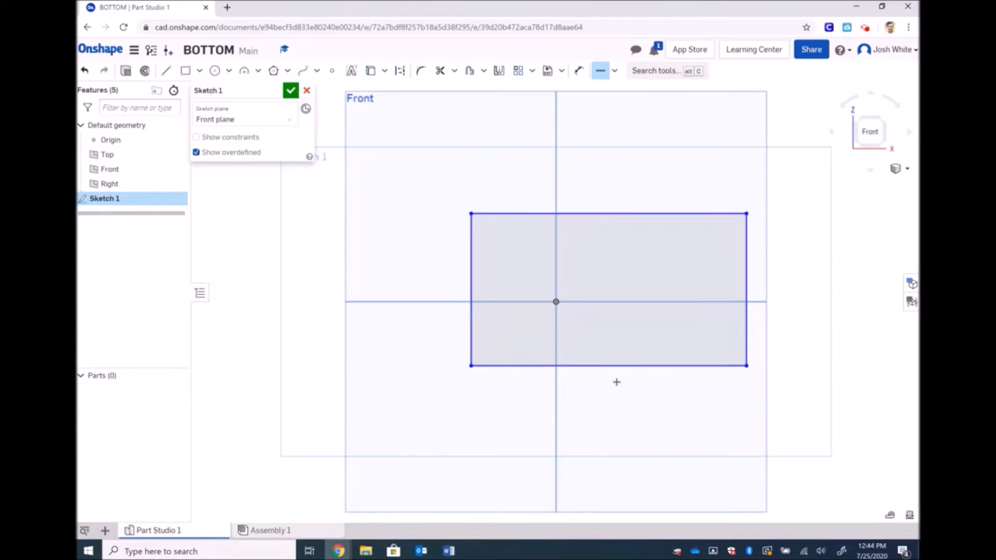
pyautogui.hotkey('ctrl', 'z')
pyautogui.click(618, 383)
pyautogui.press('Delete')
pyautogui.hotkey('ctrl', 'z')
pyautogui.hotkey('ctrl', 'z')
pyautogui.hotkey('ctrl', 'z')
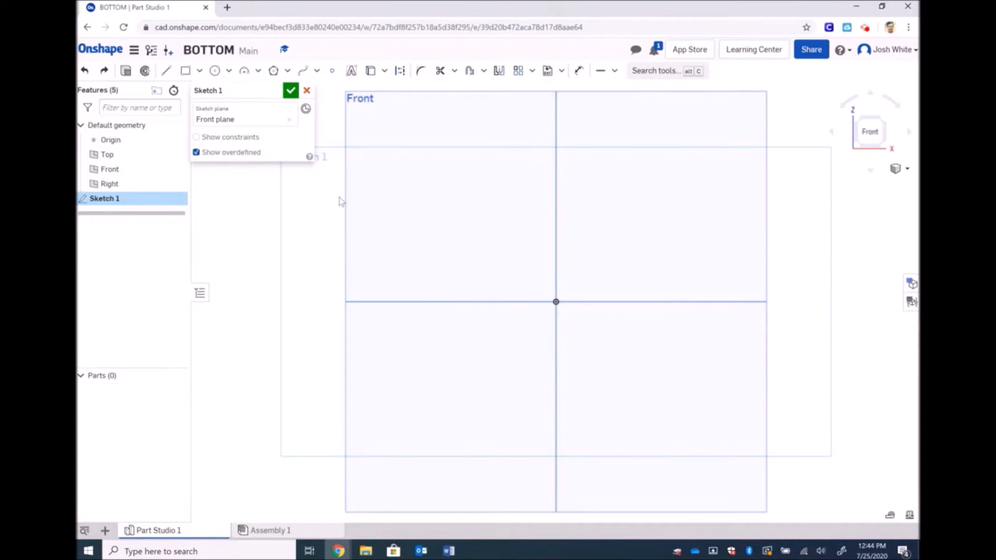
# Draw a short vertical line left of the origin, then undo the misdrawn top and right lines
pyautogui.click(166, 71)
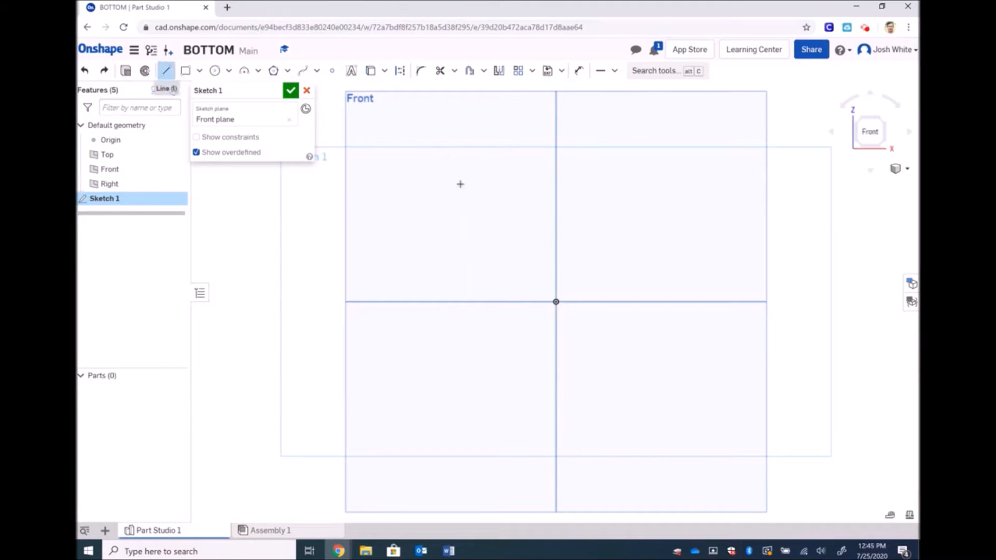
pyautogui.click(468, 252)
pyautogui.click(468, 188)
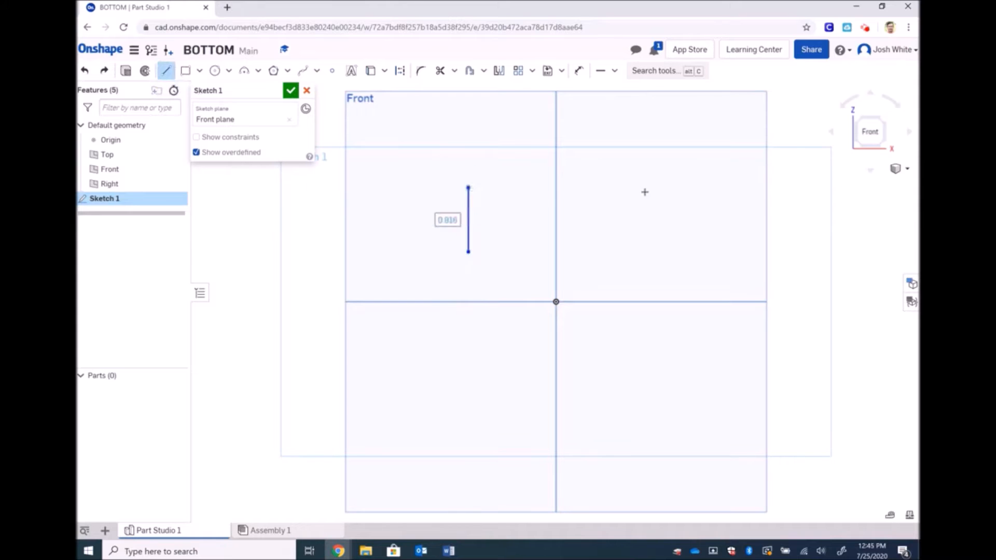
pyautogui.click(689, 187)
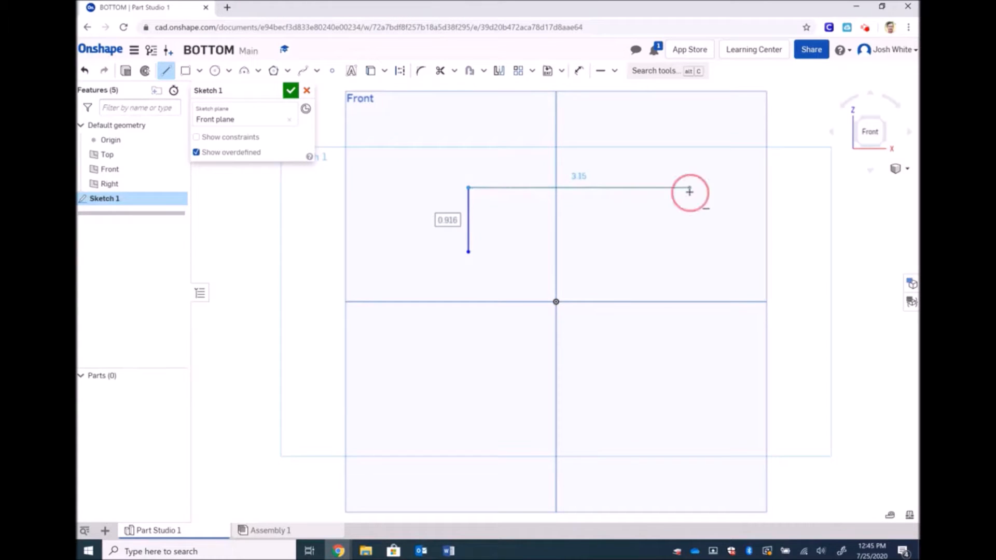
pyautogui.click(690, 253)
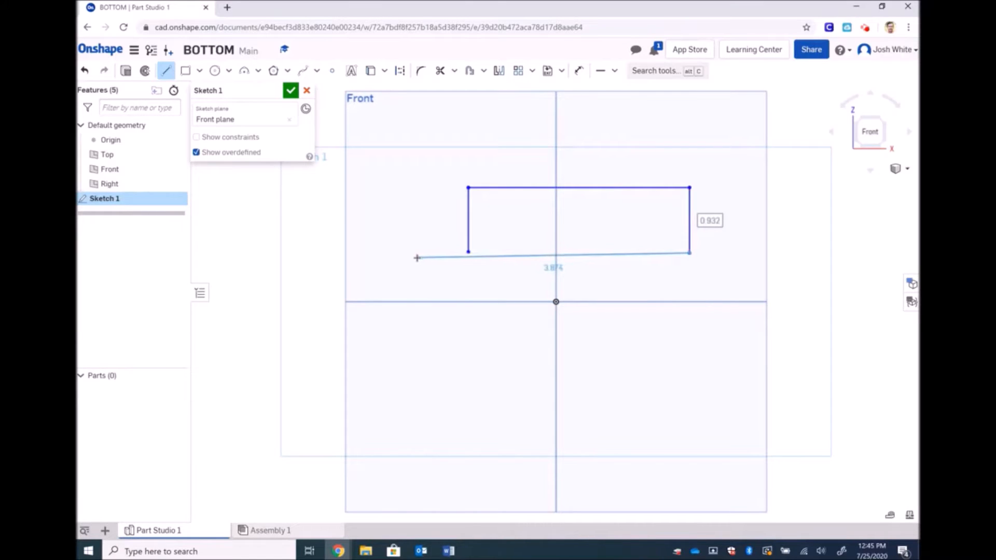
pyautogui.press('Escape')
pyautogui.press('Escape')
pyautogui.hotkey('ctrl', 'z')
pyautogui.hotkey('ctrl', 'z')
# Redraw the top, right and bottom lines, with the bottom overhanging past the left line
pyautogui.click(166, 71)
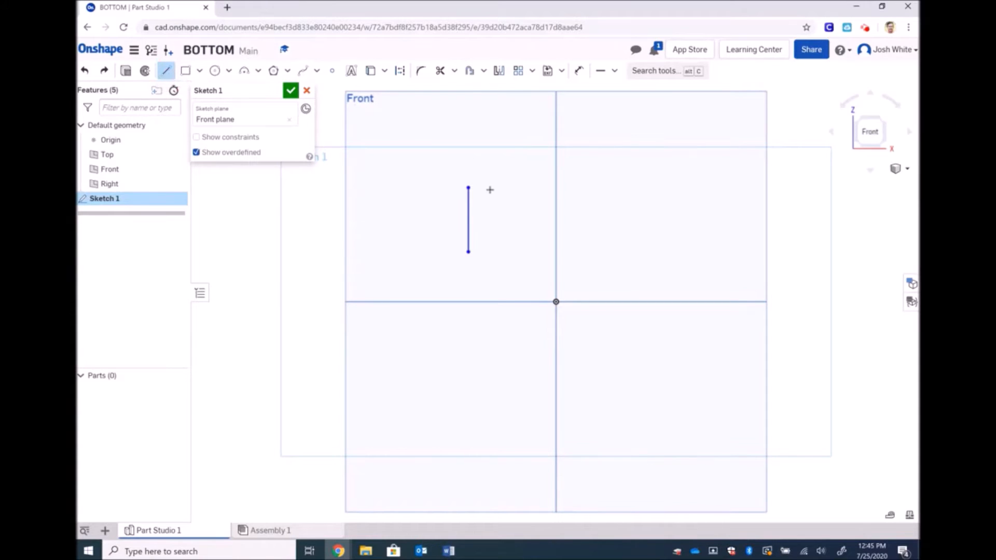
pyautogui.click(467, 186)
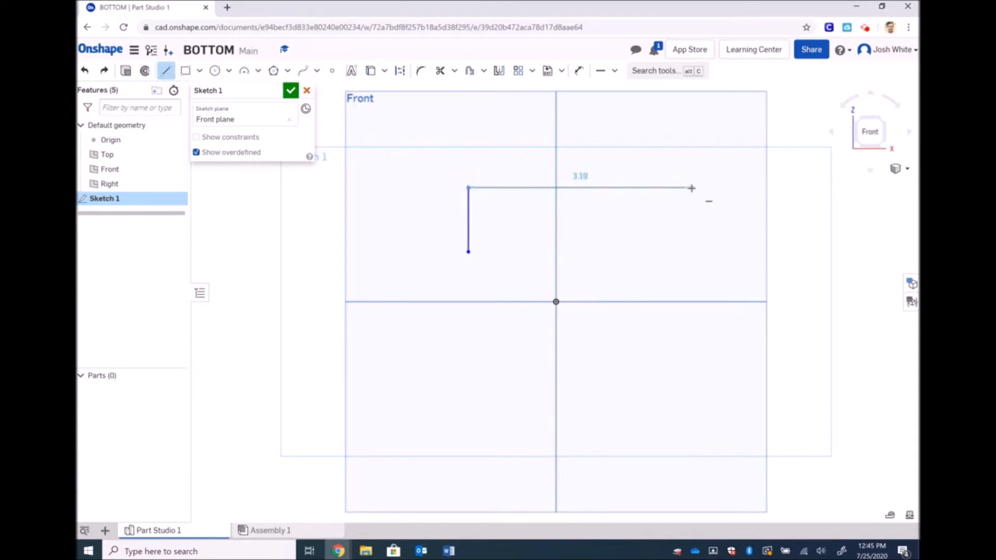
pyautogui.click(691, 189)
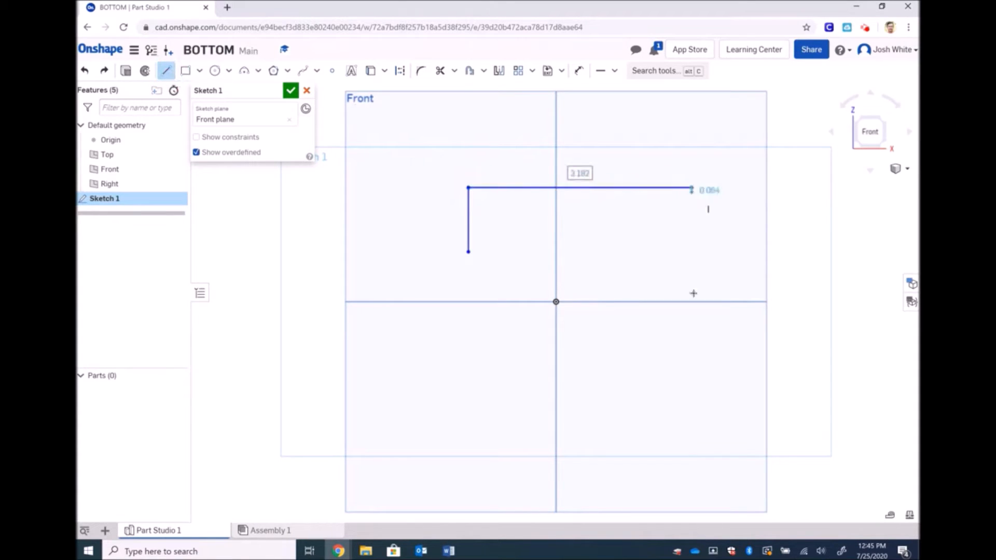
pyautogui.click(690, 339)
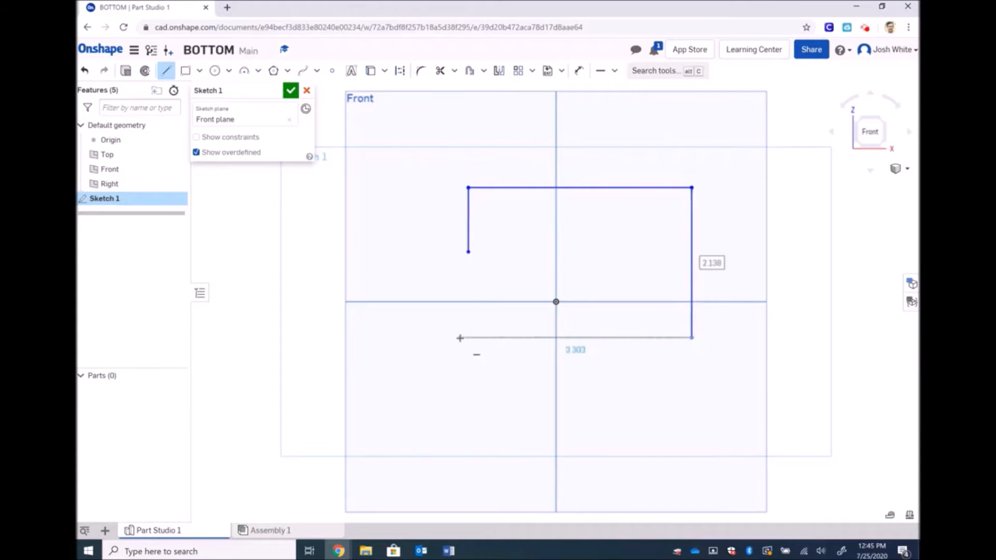
pyautogui.click(447, 337)
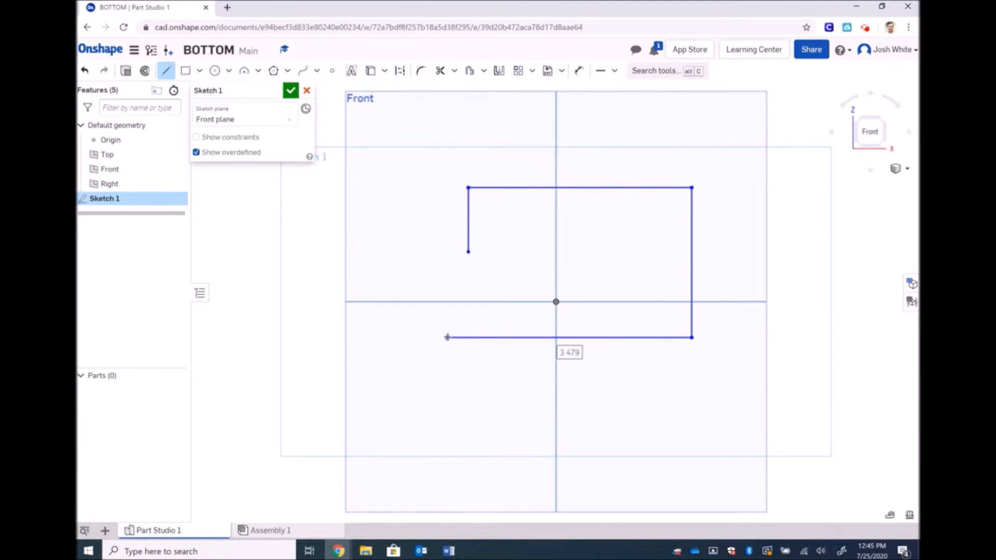
pyautogui.press('Escape')
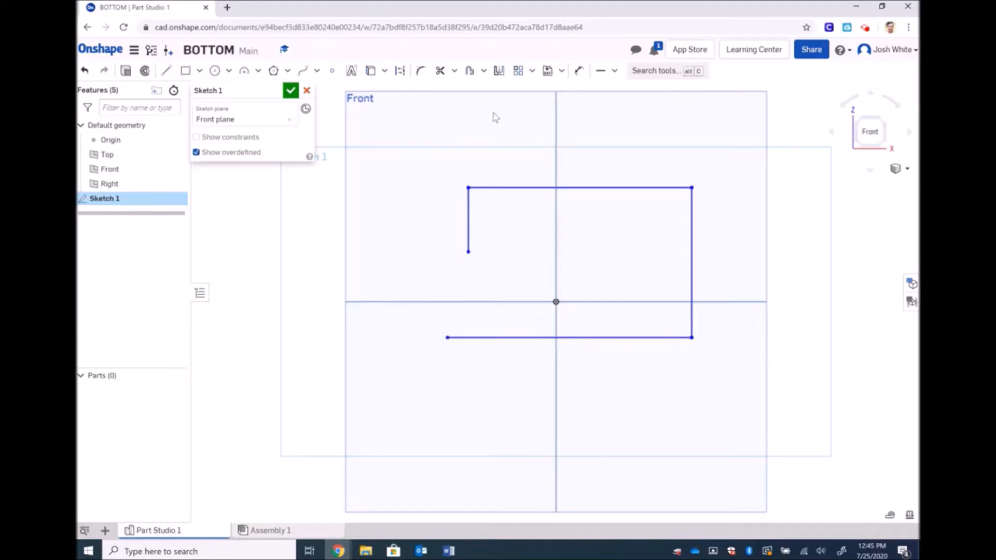
pyautogui.click(455, 76)
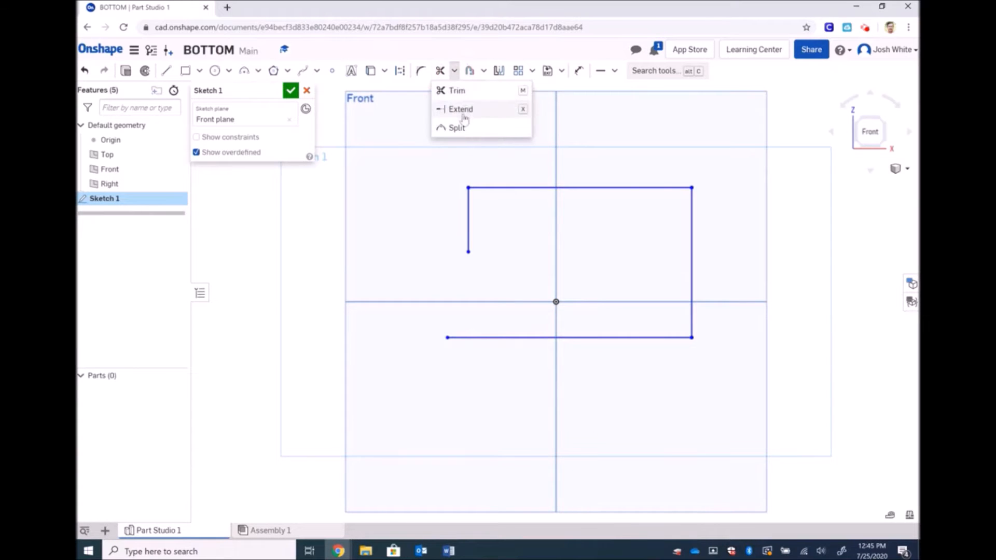
# Extend the left line down to the bottom line and up to the top line
pyautogui.click(466, 115)
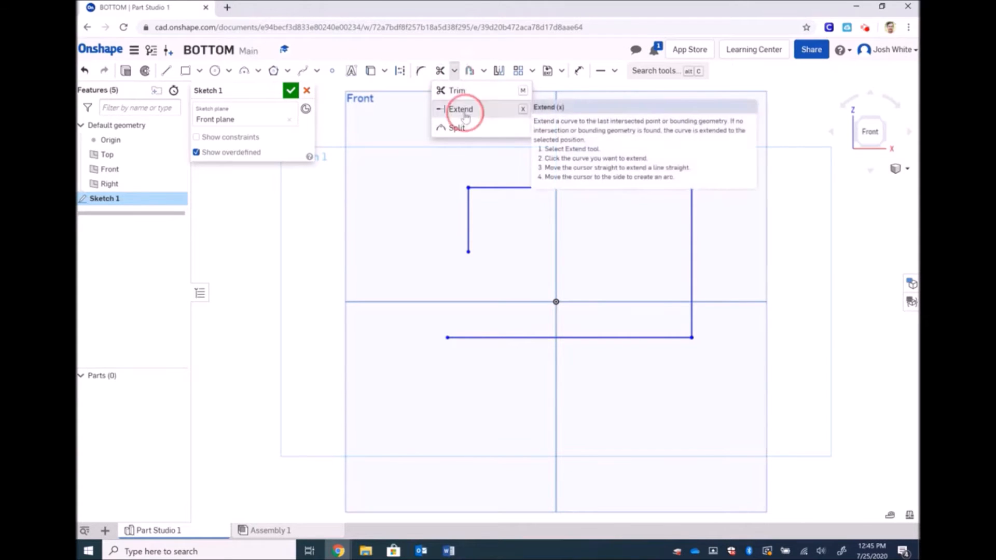
pyautogui.click(468, 219)
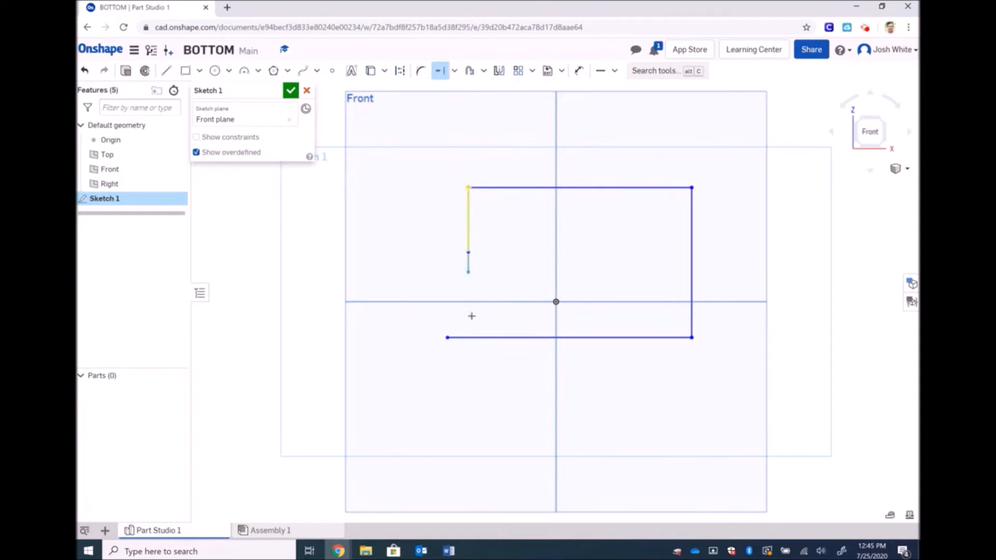
pyautogui.click(470, 336)
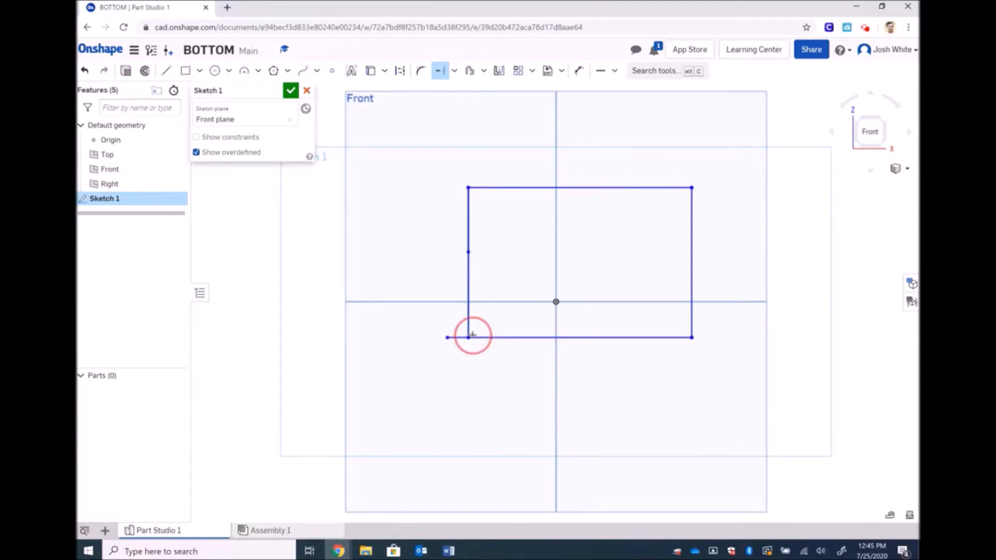
pyautogui.click(454, 71)
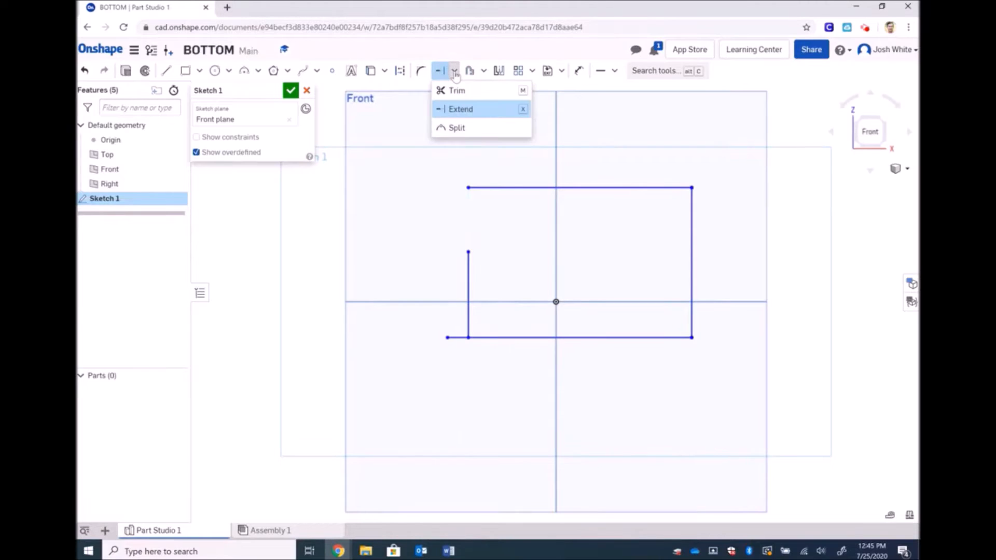
pyautogui.click(461, 110)
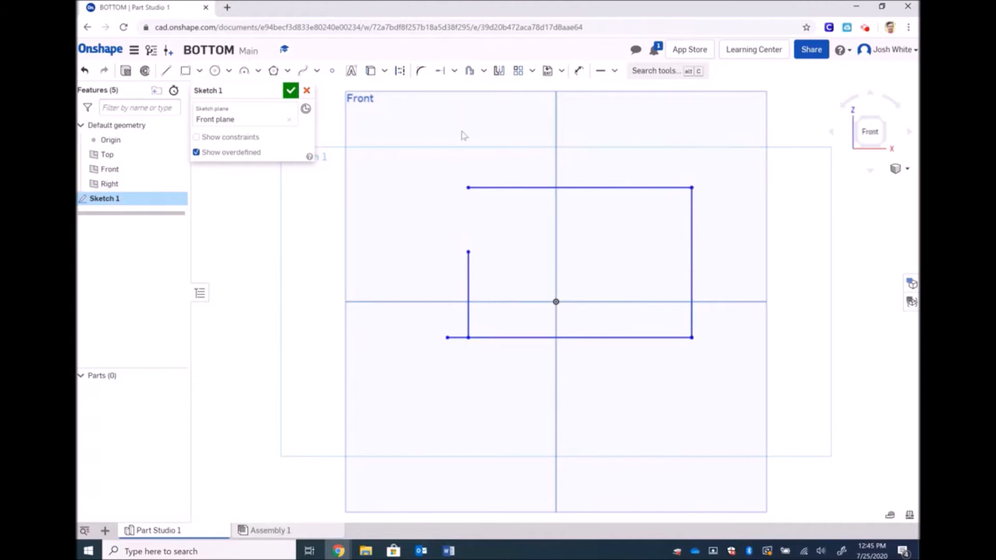
pyautogui.click(469, 252)
pyautogui.click(440, 70)
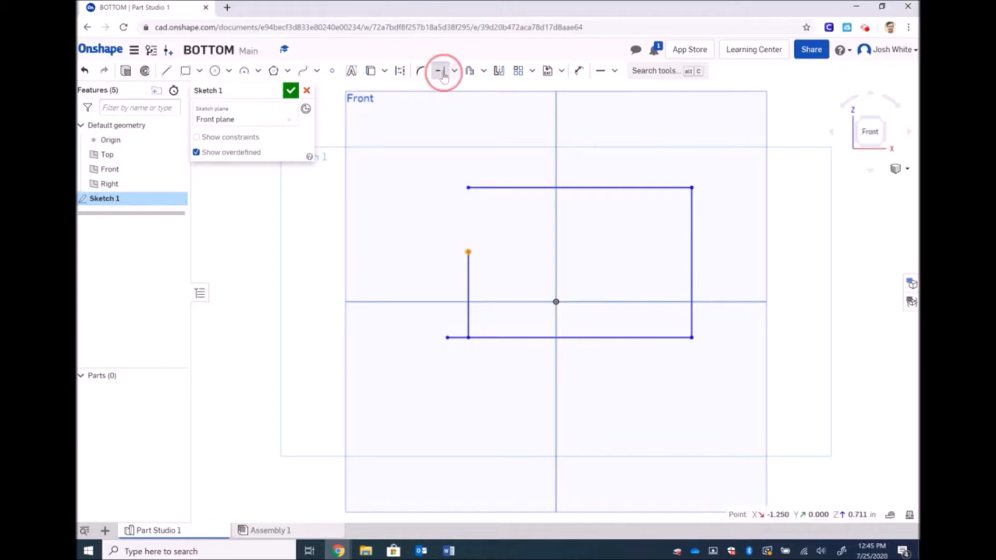
pyautogui.click(469, 251)
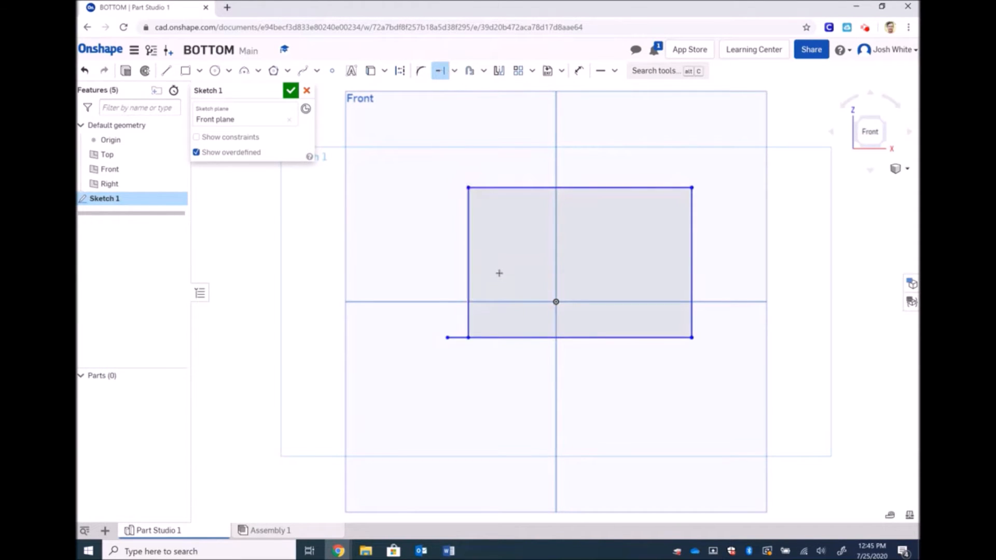
# Trim the bottom line's overhang past the left corner
pyautogui.click(454, 71)
pyautogui.click(455, 90)
pyautogui.click(463, 337)
# Delete the whole old outline from the sketch
pyautogui.press('Escape')
pyautogui.moveTo(414, 167); pyautogui.dragTo(752, 393)
pyautogui.press('Delete')
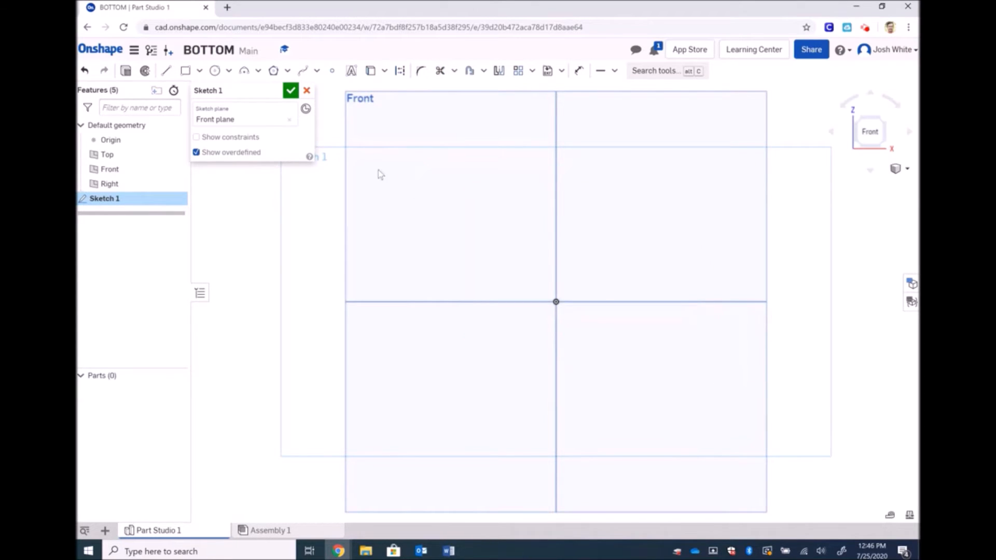
# Draw a corner rectangle from the origin, about 3.387 wide by 2.077 tall
pyautogui.click(185, 70)
pyautogui.click(556, 301)
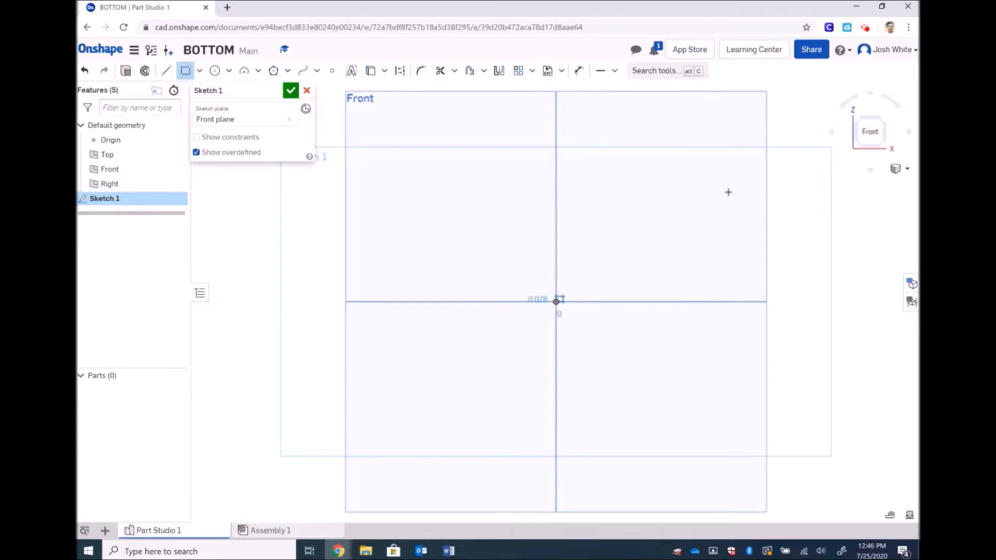
pyautogui.click(793, 156)
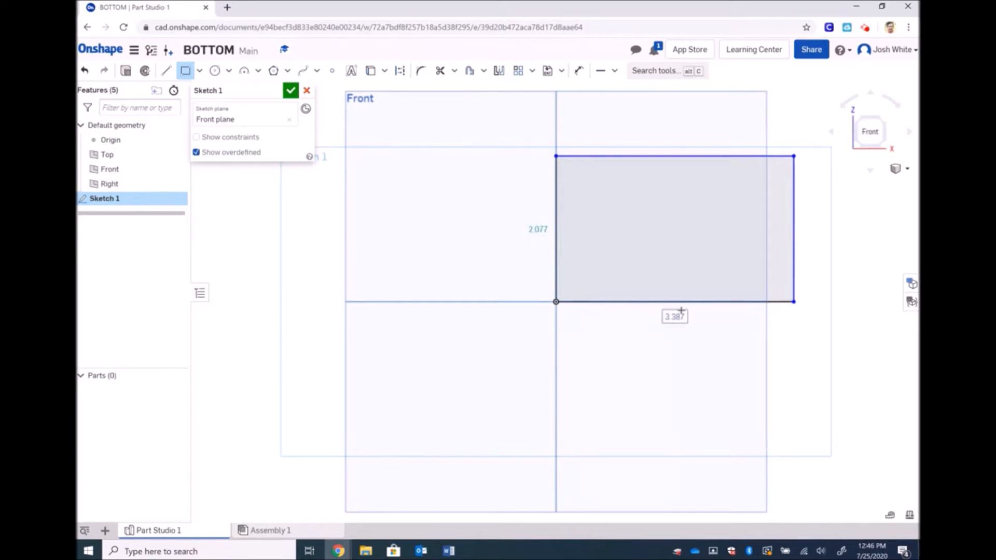
pyautogui.press('Escape')
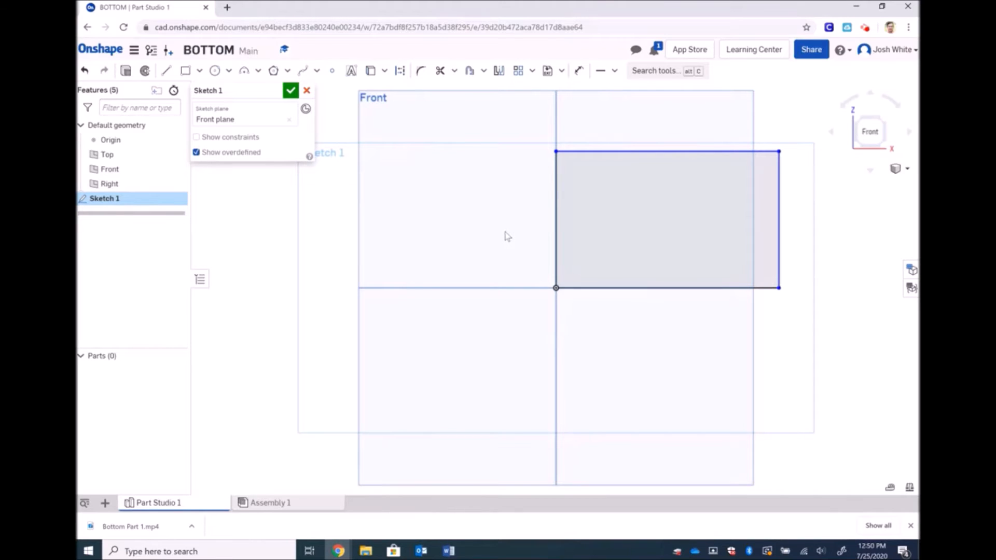
# Dimension the distance between the rectangle's left and right edges as 5.5 in
pyautogui.click(580, 72)
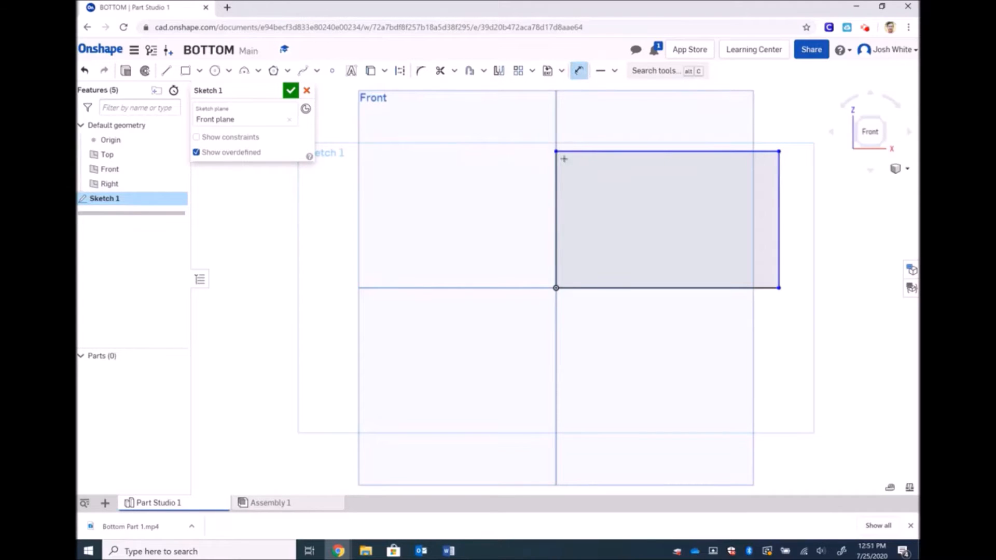
pyautogui.click(555, 176)
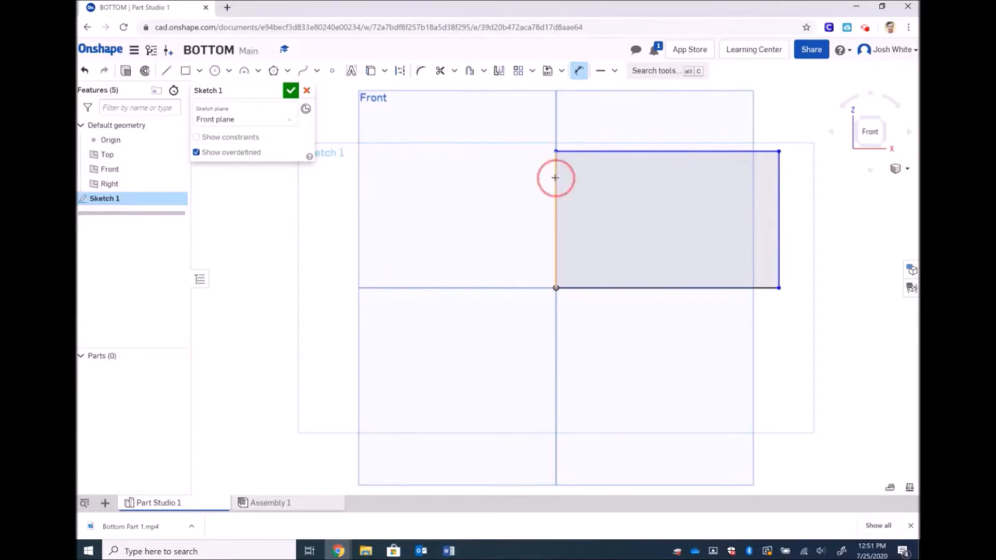
pyautogui.click(778, 185)
pyautogui.click(728, 102)
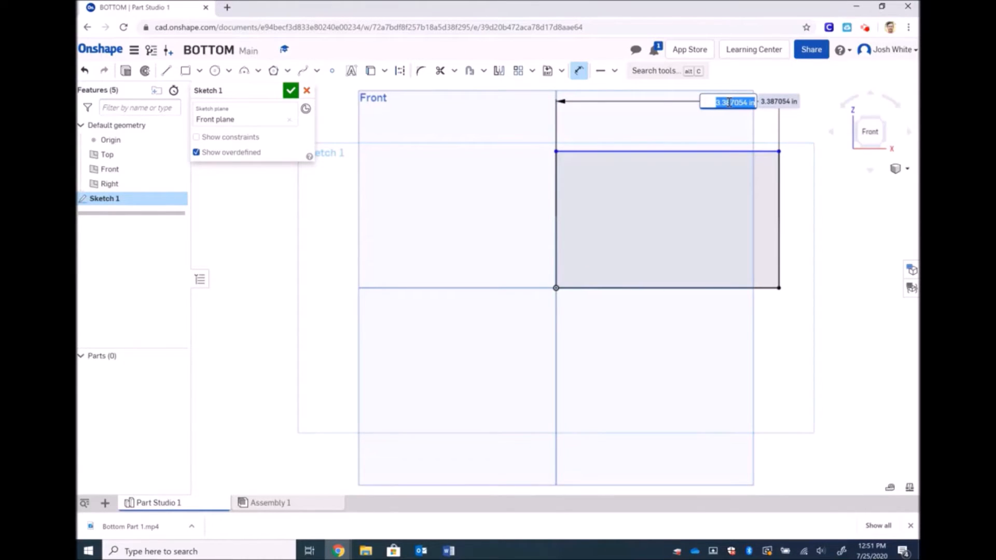
pyautogui.write('5.5')
pyautogui.press('Return')
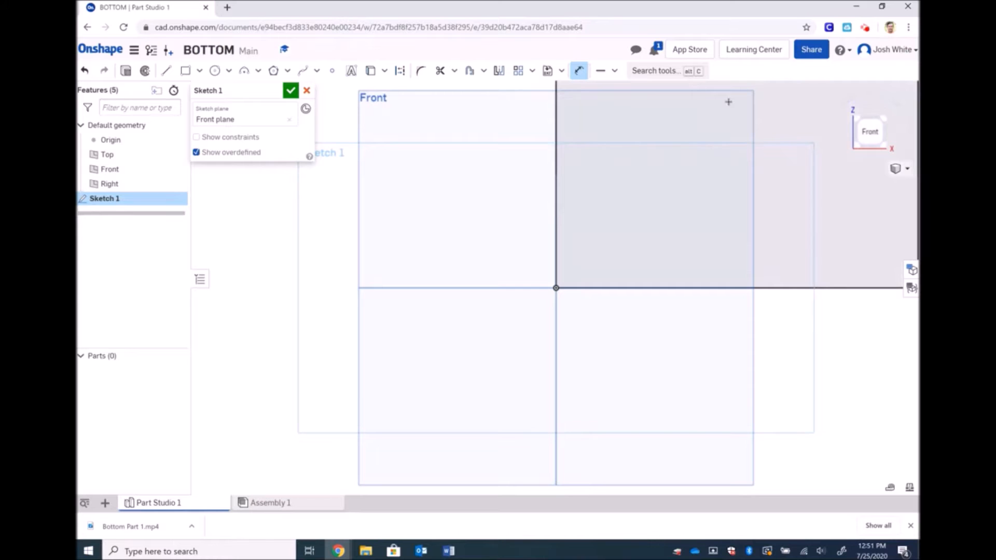
pyautogui.scroll(2, 729, 102)
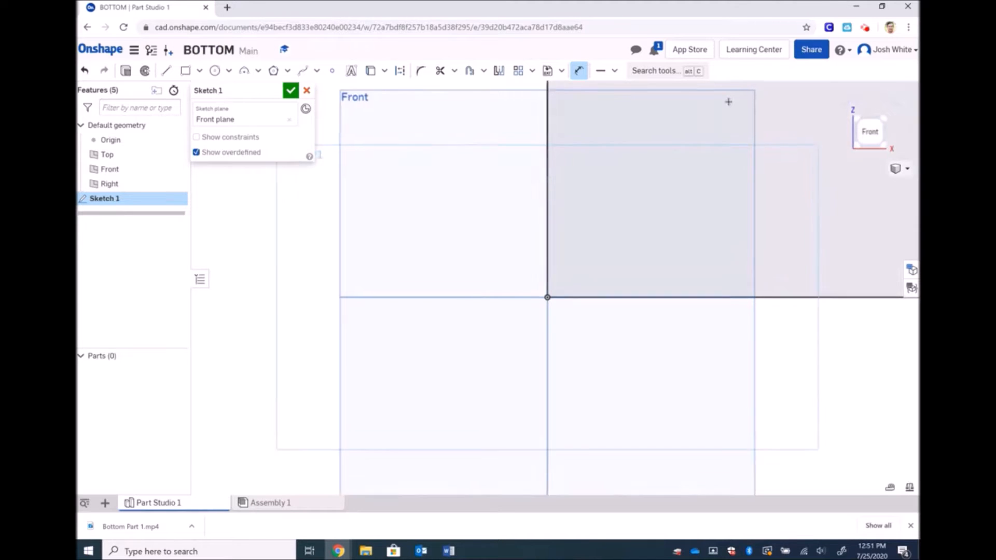
pyautogui.scroll(-4, 729, 101)
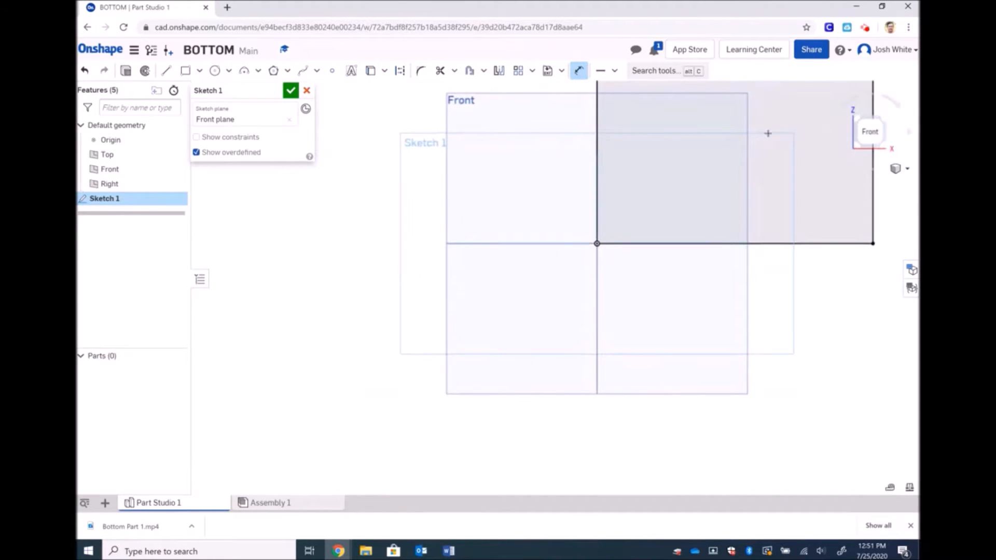
# Zoom the view to fit the whole sketch
pyautogui.click(907, 169)
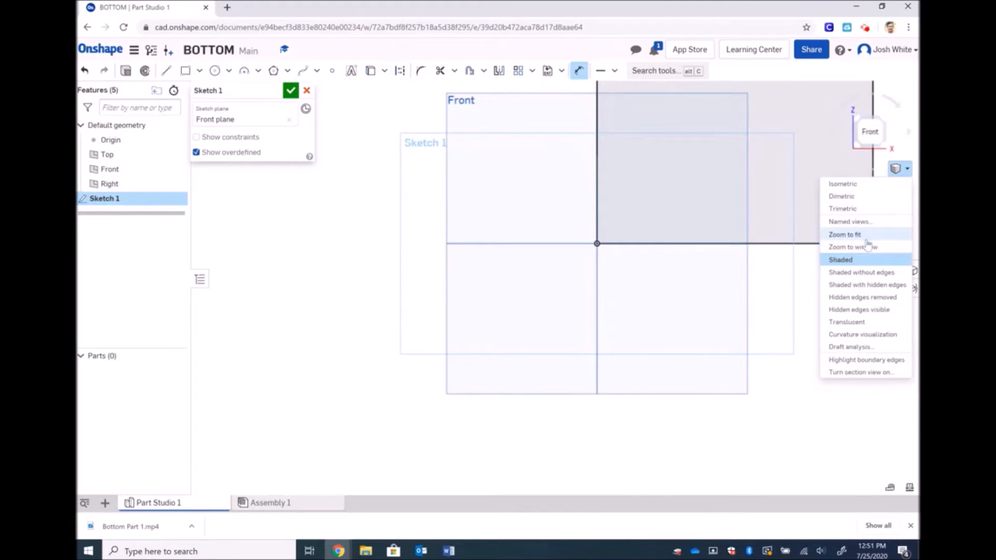
pyautogui.click(866, 247)
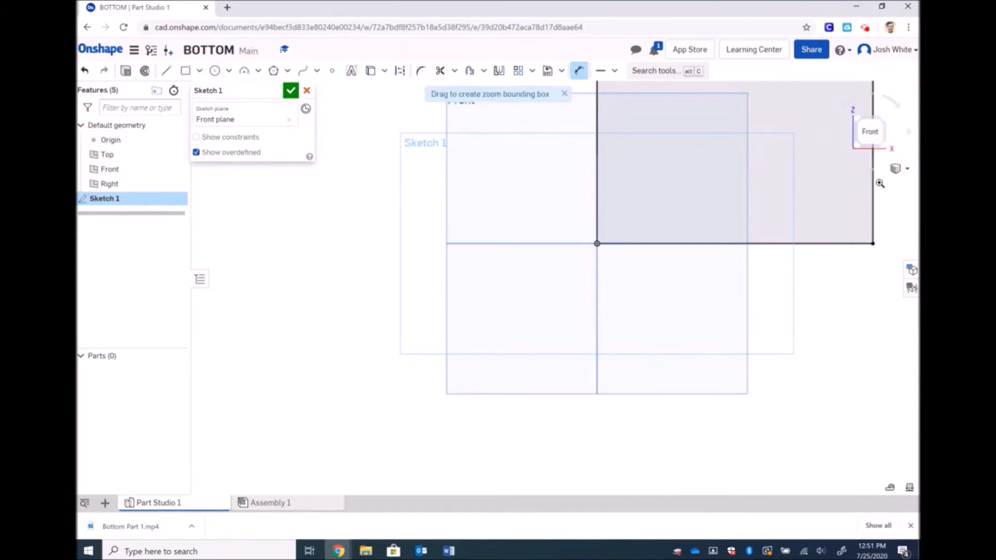
pyautogui.click(896, 175)
pyautogui.click(866, 232)
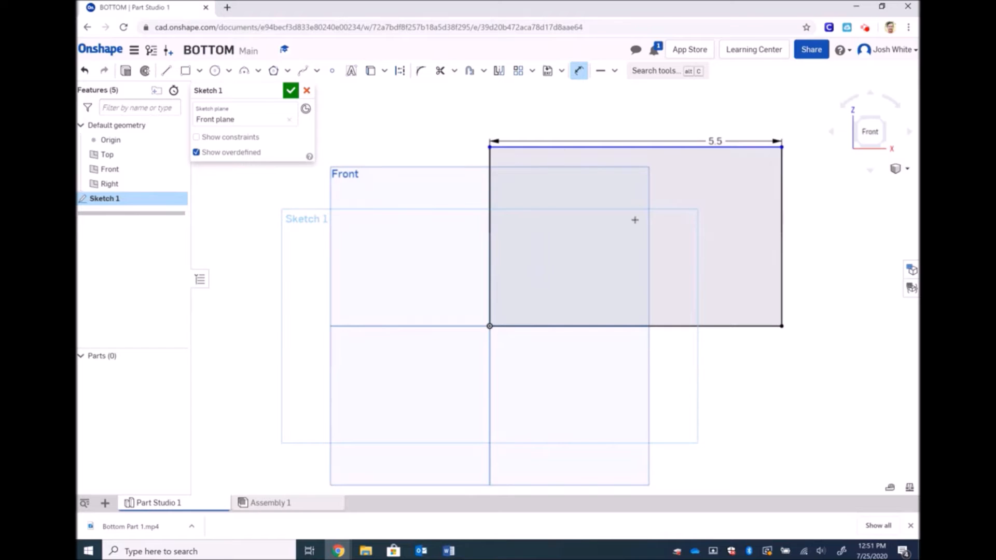
# Dimension the rectangle's left side to a 5 in height, then refit the view
pyautogui.click(578, 73)
pyautogui.click(579, 72)
pyautogui.click(452, 199)
pyautogui.click(401, 207)
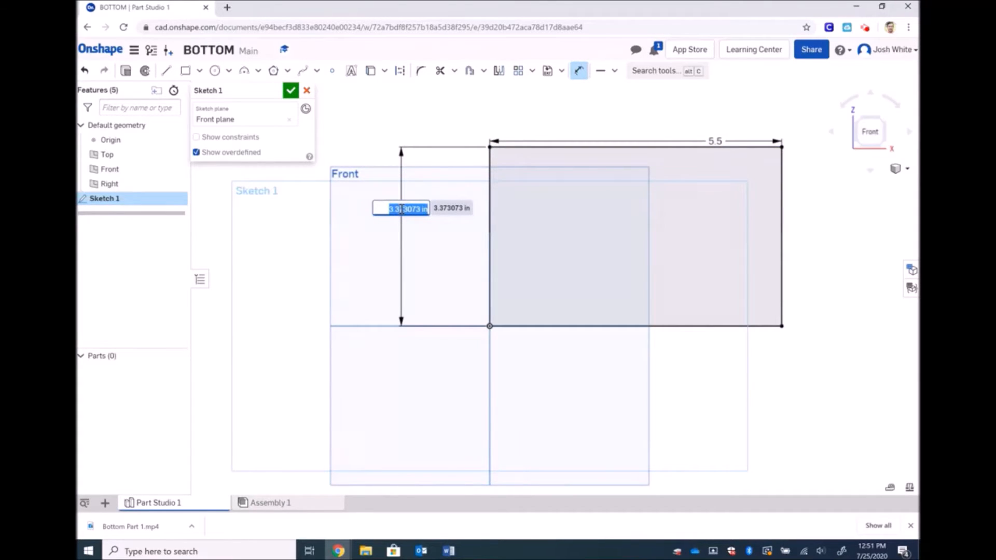
pyautogui.write('5')
pyautogui.press('Return')
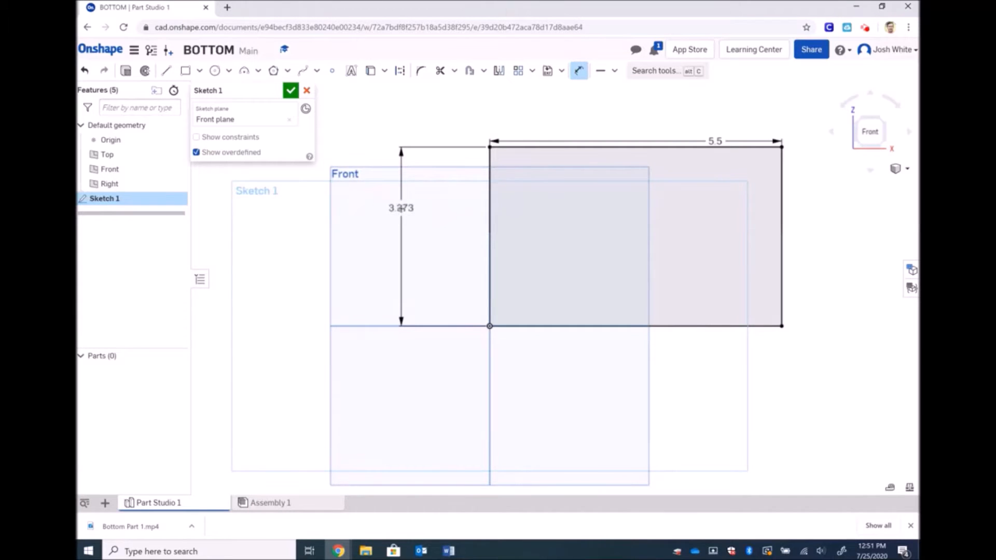
pyautogui.click(902, 170)
pyautogui.click(874, 234)
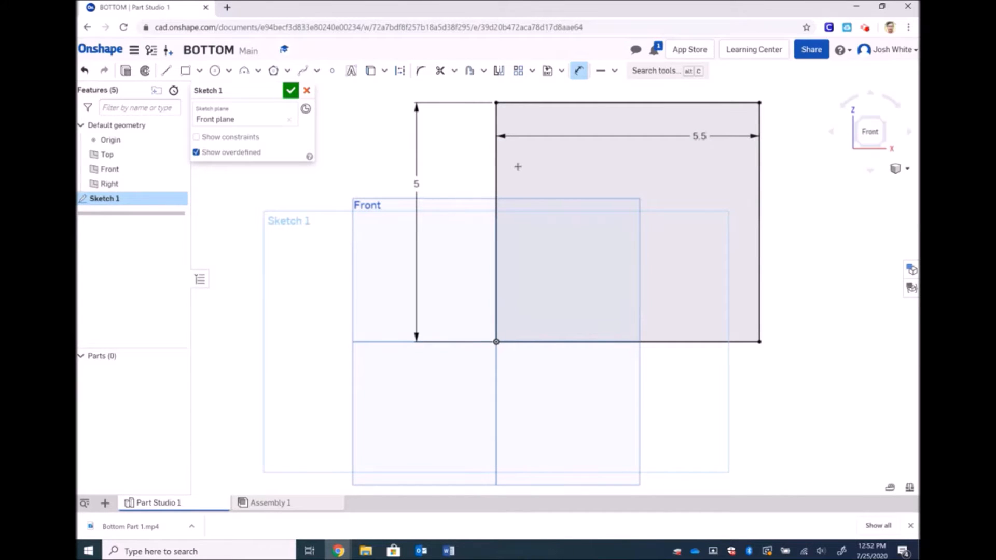
pyautogui.press('Escape')
pyautogui.hotkey('ctrl', 'z')
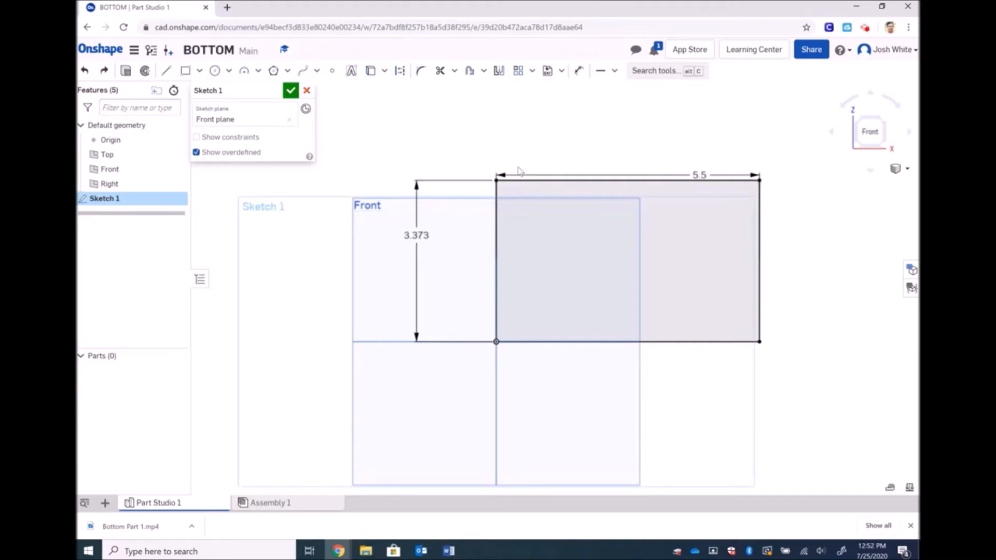
pyautogui.hotkey('ctrl', 'z')
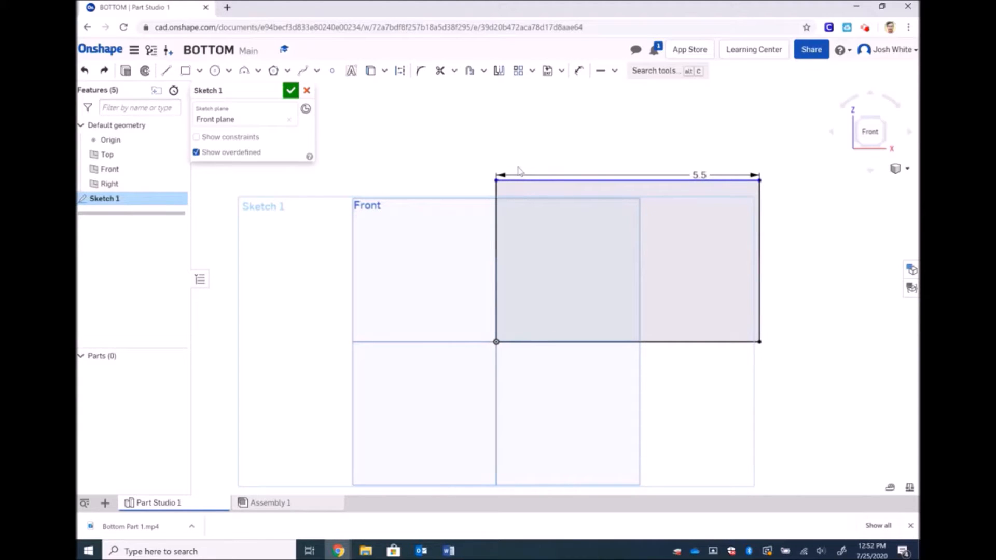
pyautogui.hotkey('ctrl', 'z')
pyautogui.hotkey('ctrl', 'z')
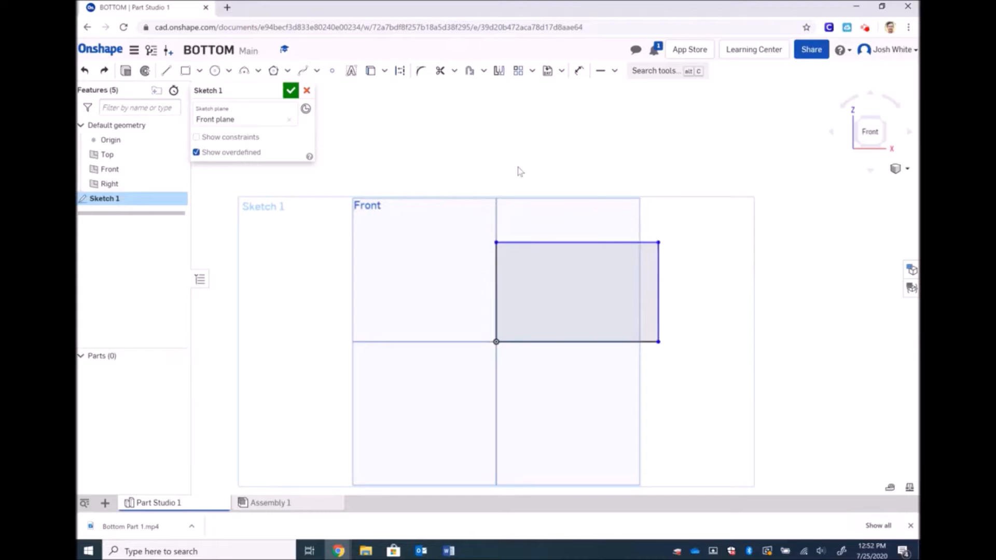
pyautogui.click(106, 76)
pyautogui.click(106, 76)
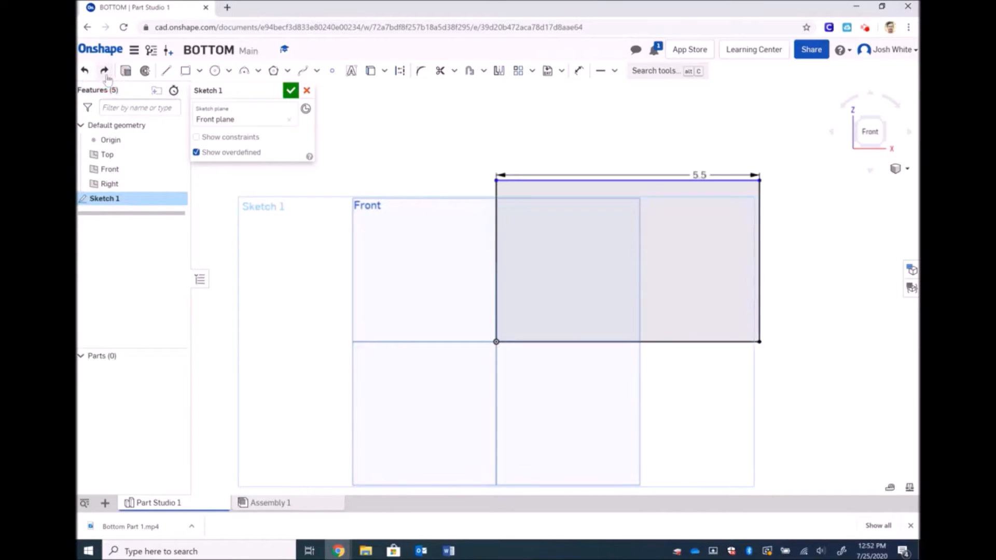
pyautogui.click(106, 76)
pyautogui.click(106, 76)
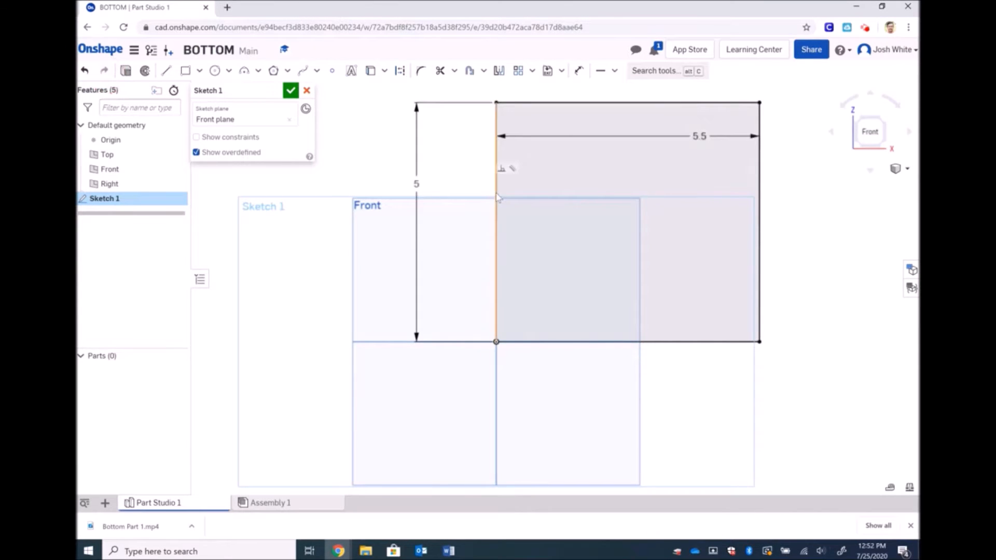
pyautogui.click(597, 104)
pyautogui.moveTo(596, 104); pyautogui.dragTo(701, 205)
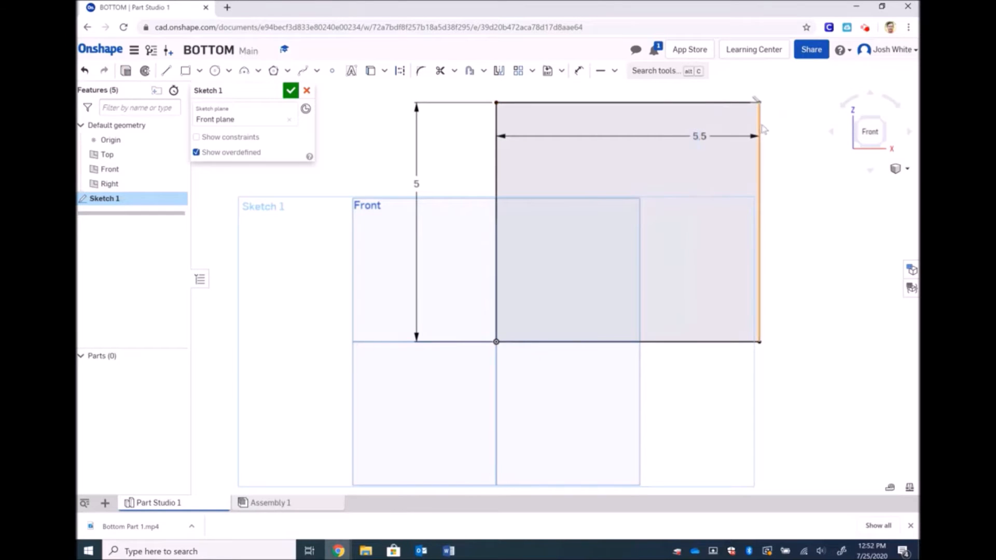
pyautogui.moveTo(761, 125); pyautogui.dragTo(808, 169)
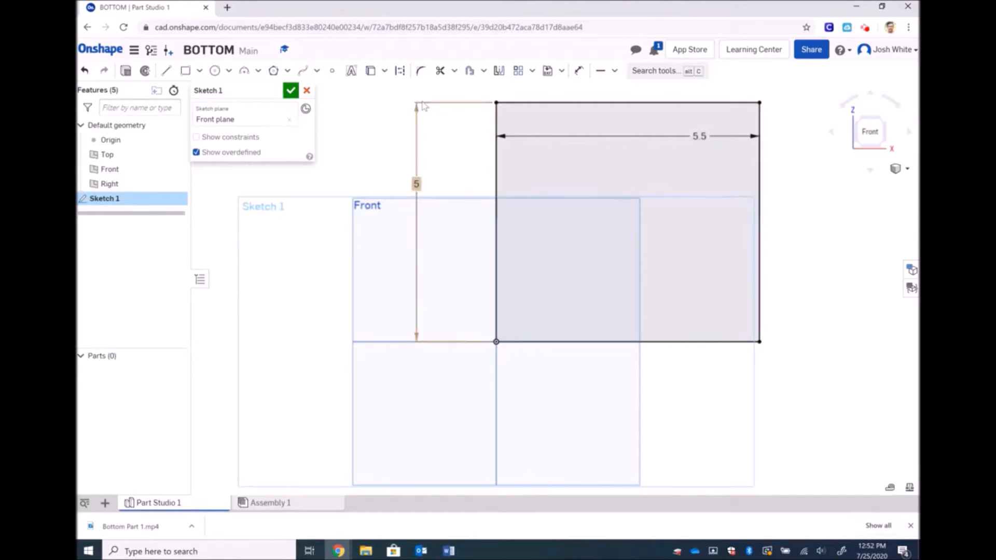
# Close the sketch and extrude it 3/4 in deep
pyautogui.click(291, 92)
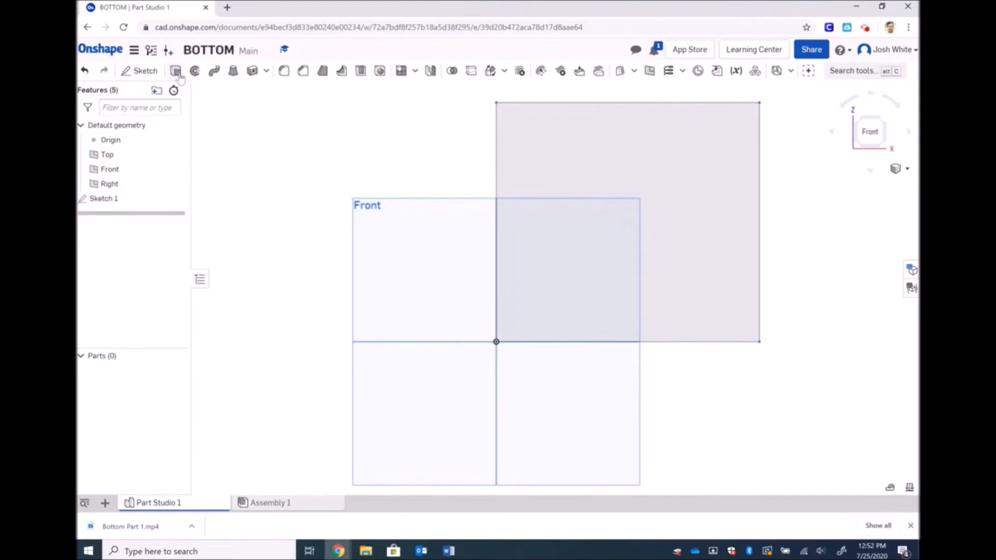
pyautogui.click(176, 72)
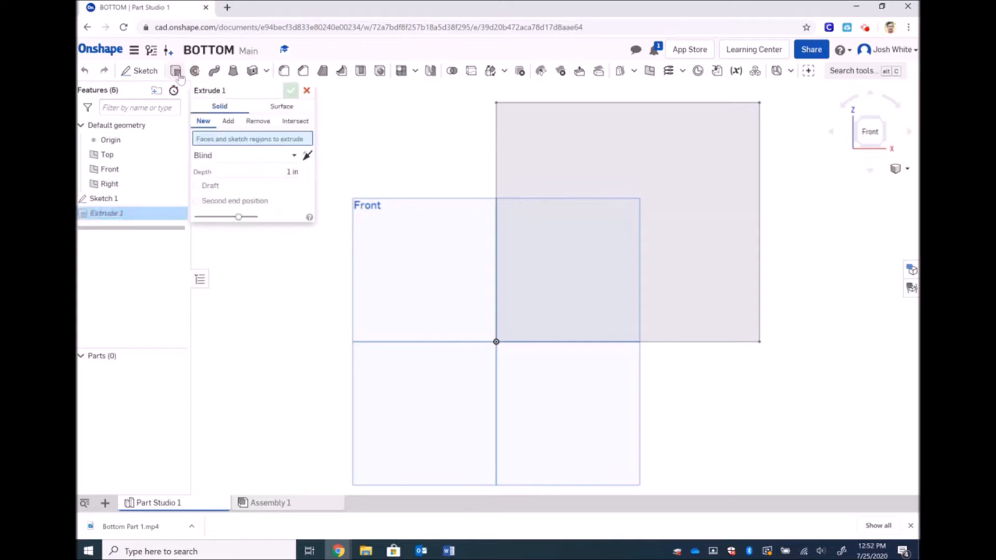
pyautogui.click(269, 170)
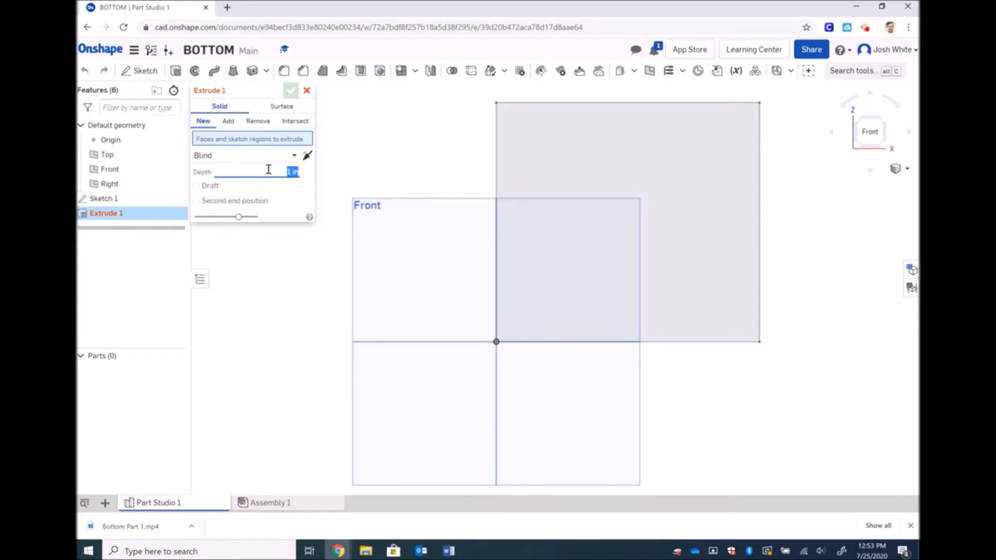
pyautogui.write('3/4')
pyautogui.press('Return')
pyautogui.click(291, 91)
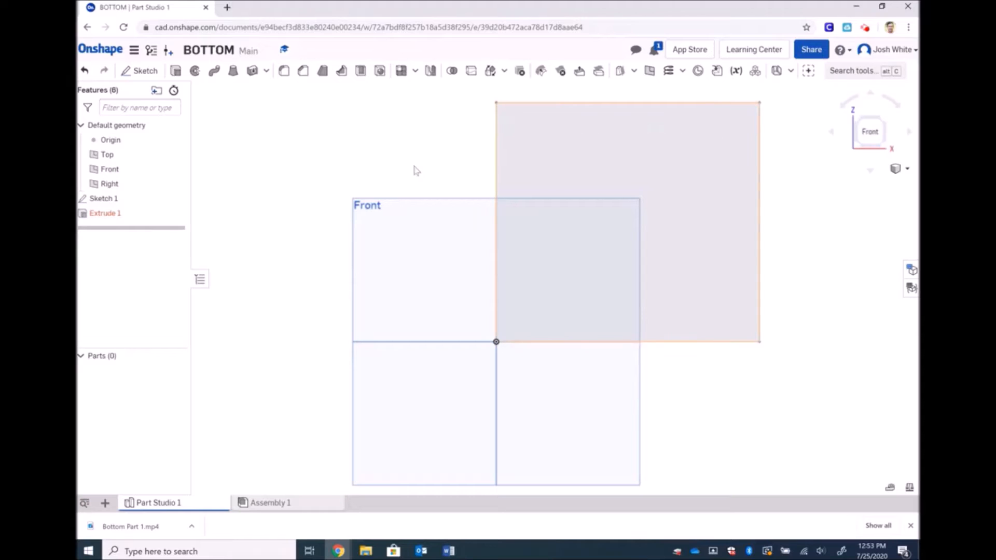
# Edit Extrude 1 to use the sketch rectangle region, producing the 0.75 in thick Part 1
pyautogui.doubleClick(102, 215)
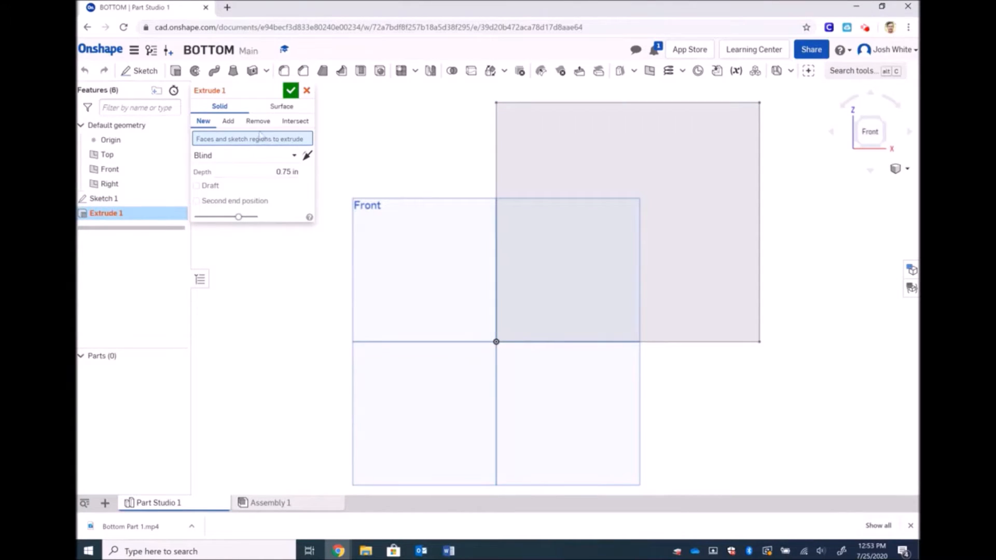
pyautogui.click(618, 103)
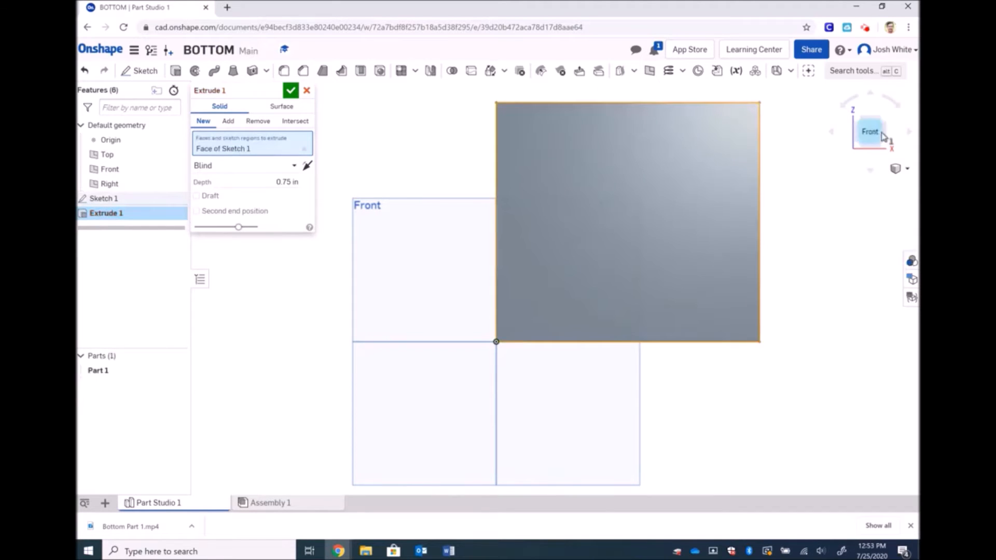
pyautogui.click(905, 171)
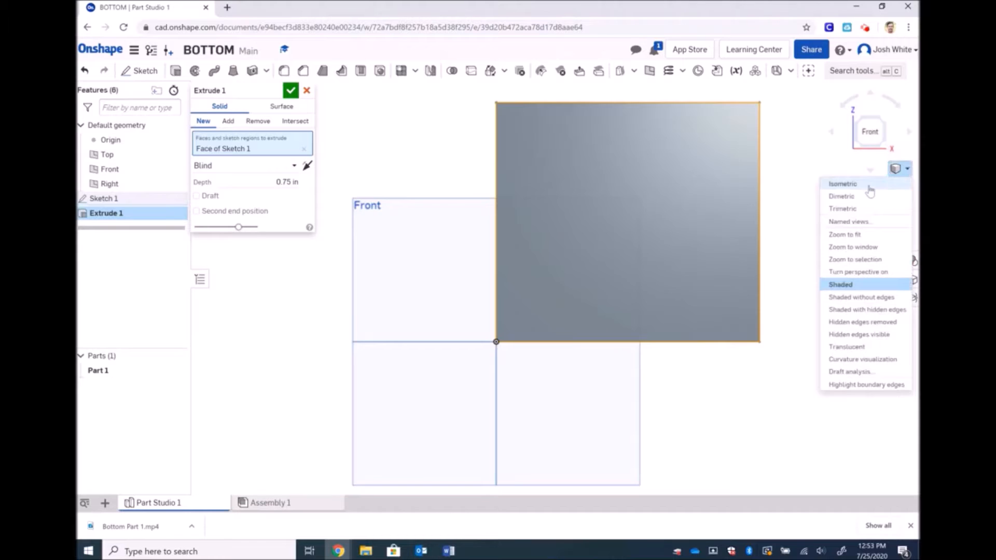
pyautogui.click(846, 184)
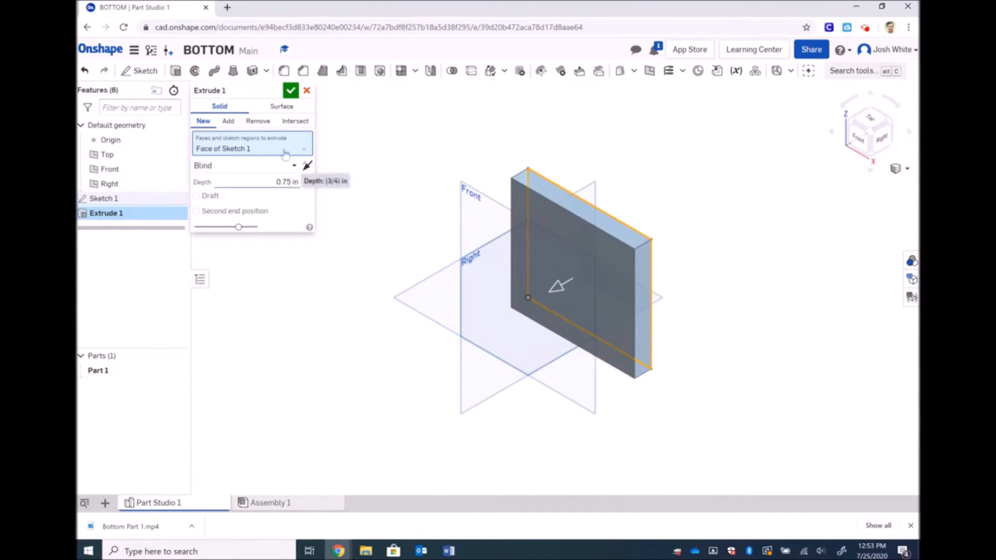
pyautogui.click(291, 91)
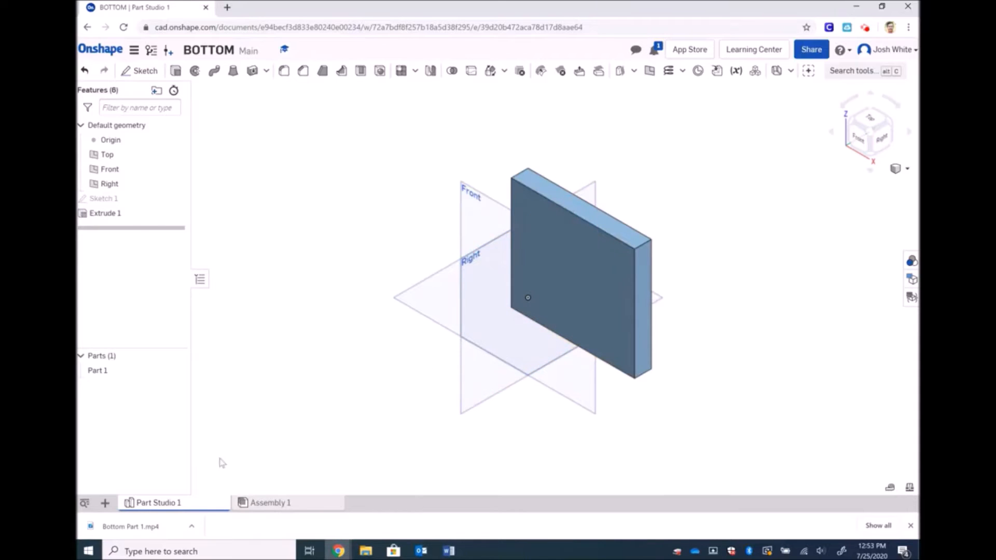
# Export Part Studio 1 as a STEP file named Bottom into Downloads
pyautogui.rightClick(168, 505)
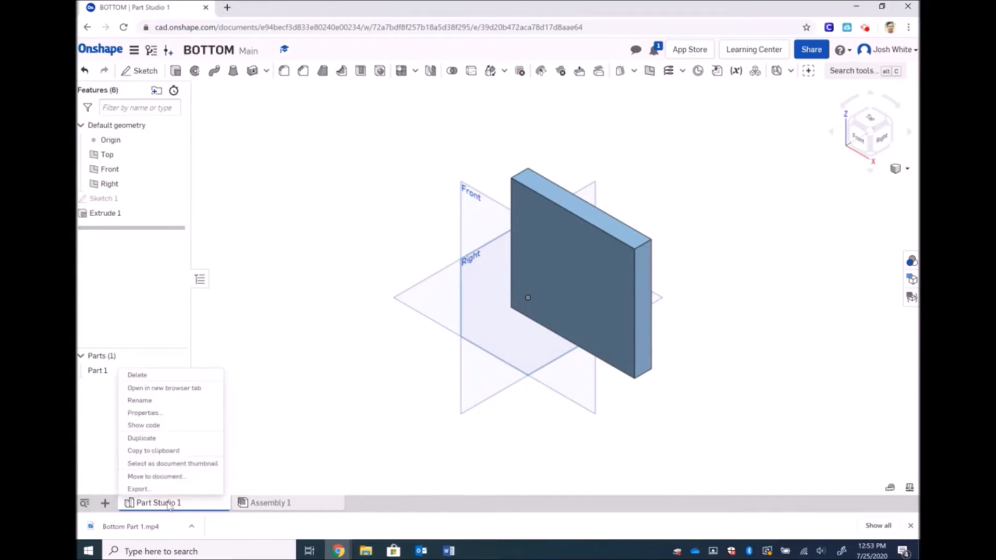
pyautogui.click(138, 488)
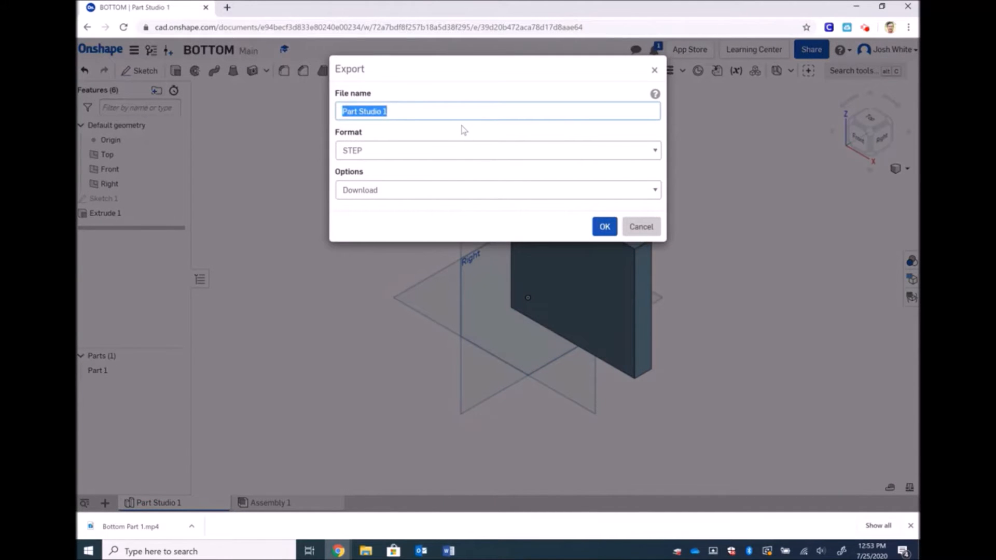
pyautogui.write('Bottom')
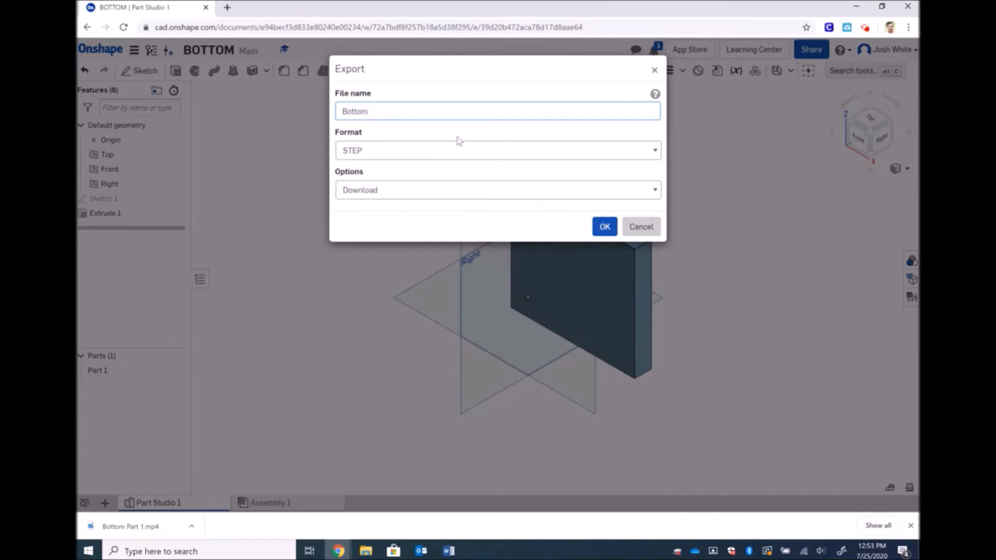
pyautogui.click(603, 229)
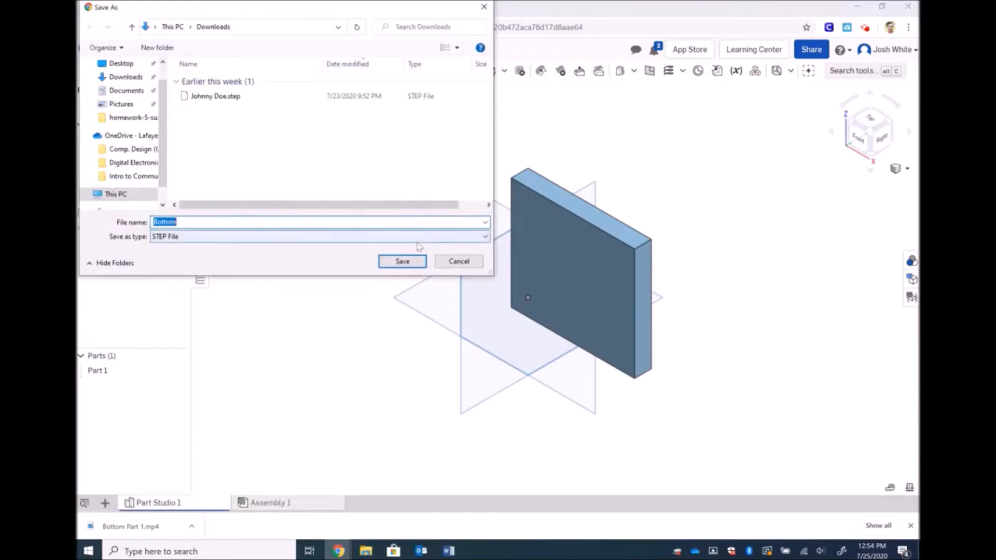
pyautogui.click(401, 261)
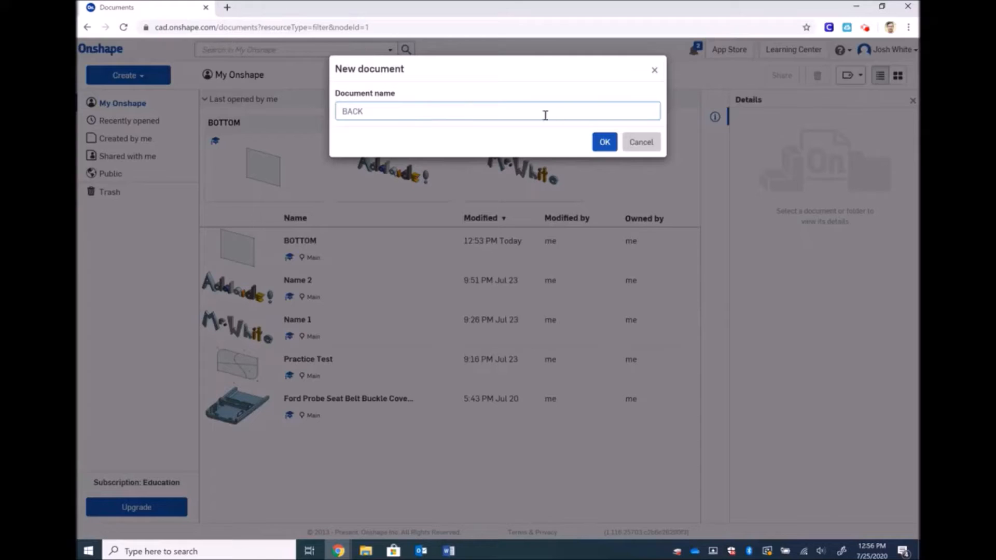
# Create the BACK document and start Sketch 1 on its Front plane
pyautogui.click(605, 142)
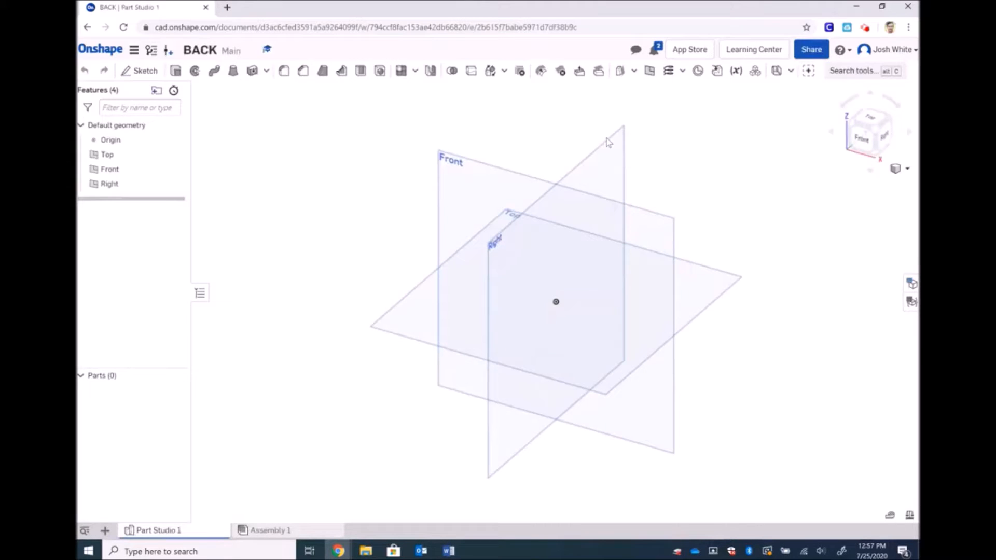
pyautogui.click(140, 75)
pyautogui.click(446, 157)
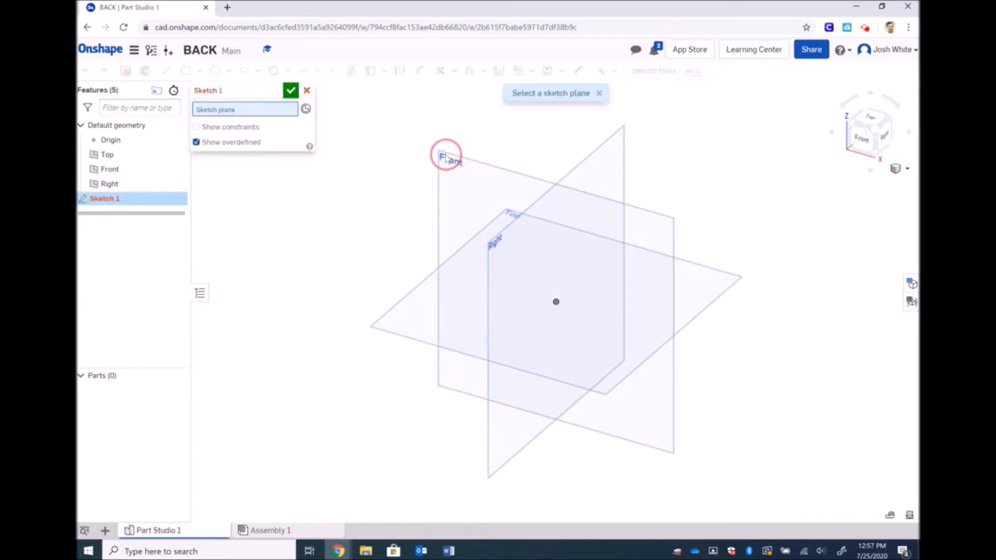
# View the Front plane face-on and draw a corner rectangle from the origin, 16 wide
pyautogui.click(868, 144)
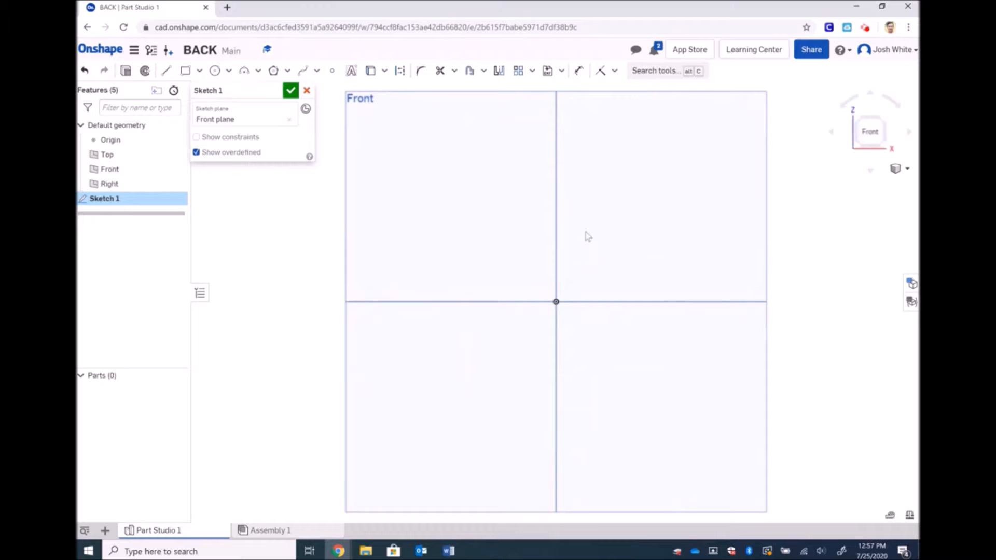
pyautogui.scroll(5, 586, 232)
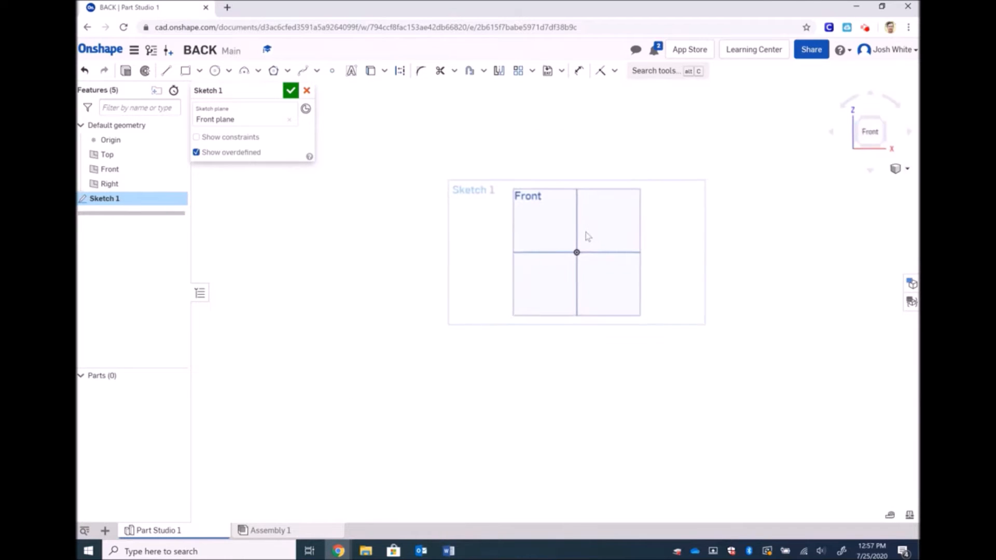
pyautogui.click(185, 71)
pyautogui.click(576, 252)
pyautogui.click(623, 230)
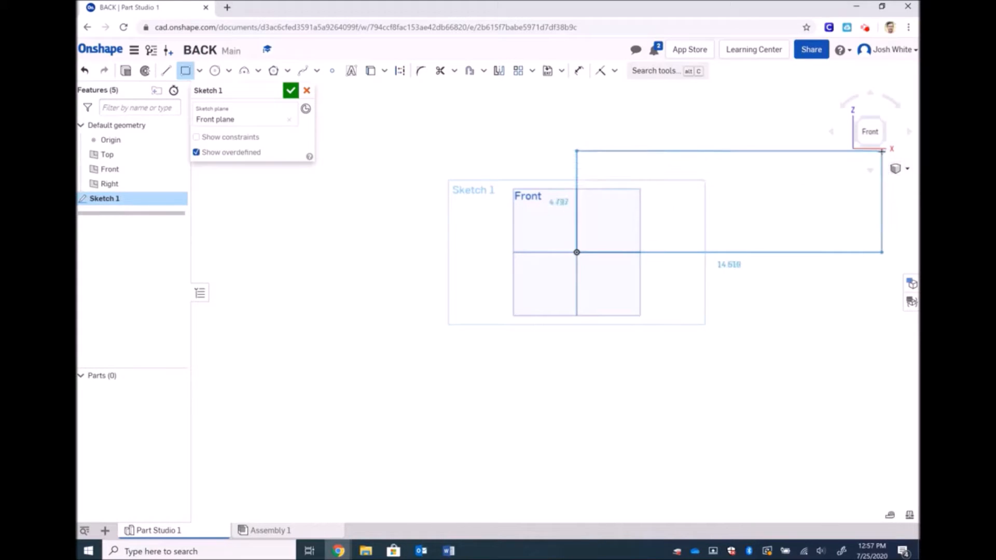
pyautogui.click(896, 129)
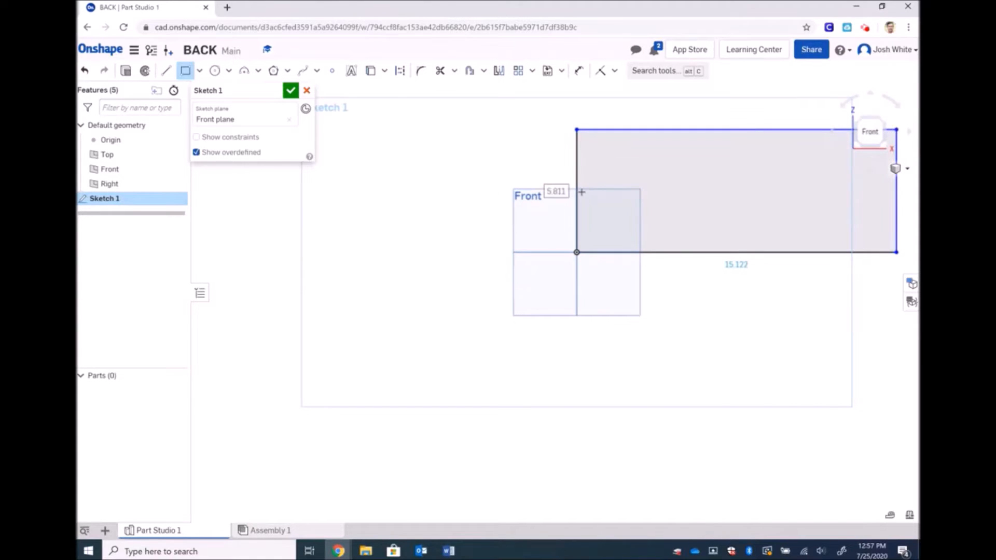
pyautogui.doubleClick(733, 266)
pyautogui.write('16')
pyautogui.press('Return')
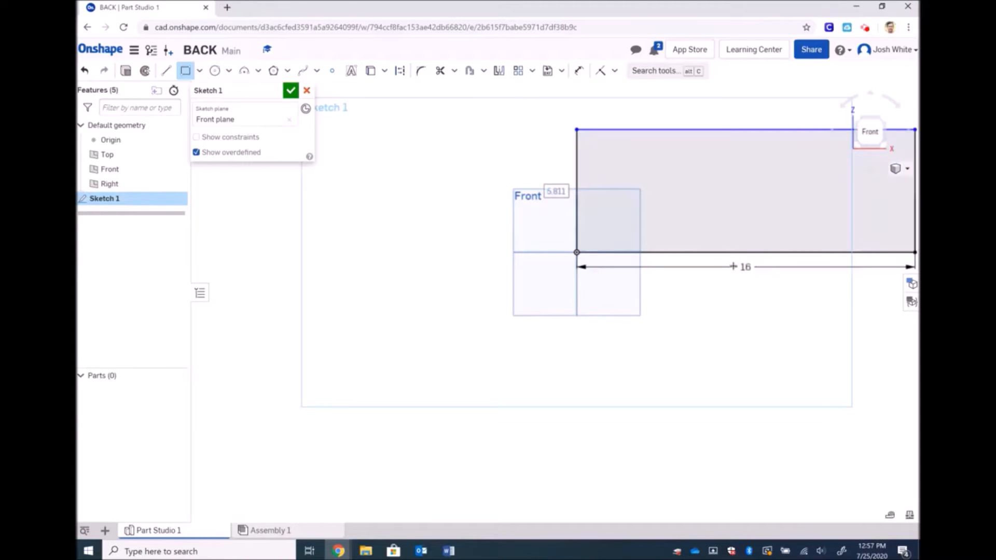
# Enter a rectangle height of 12, then undo the rectangle to clear Sketch 1
pyautogui.write('12')
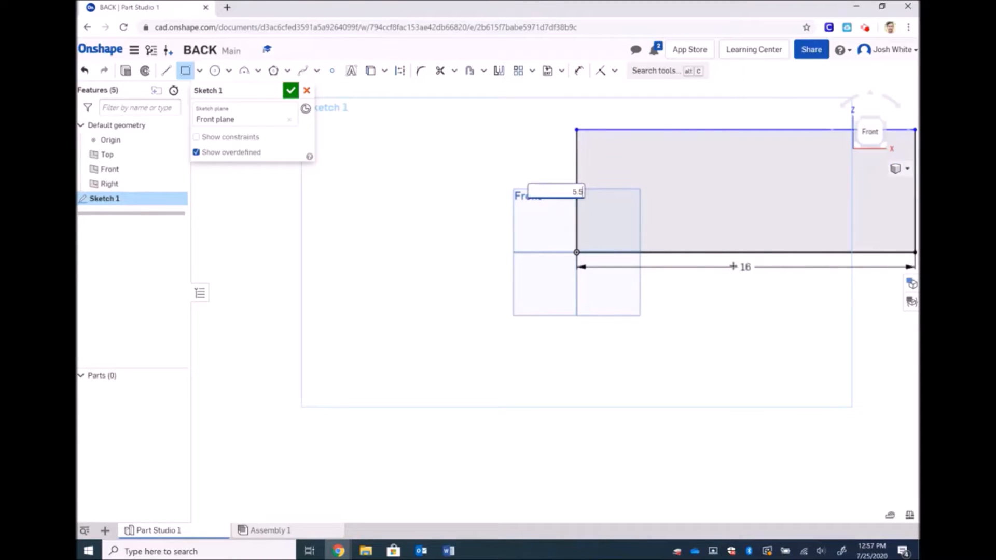
pyautogui.press('Return')
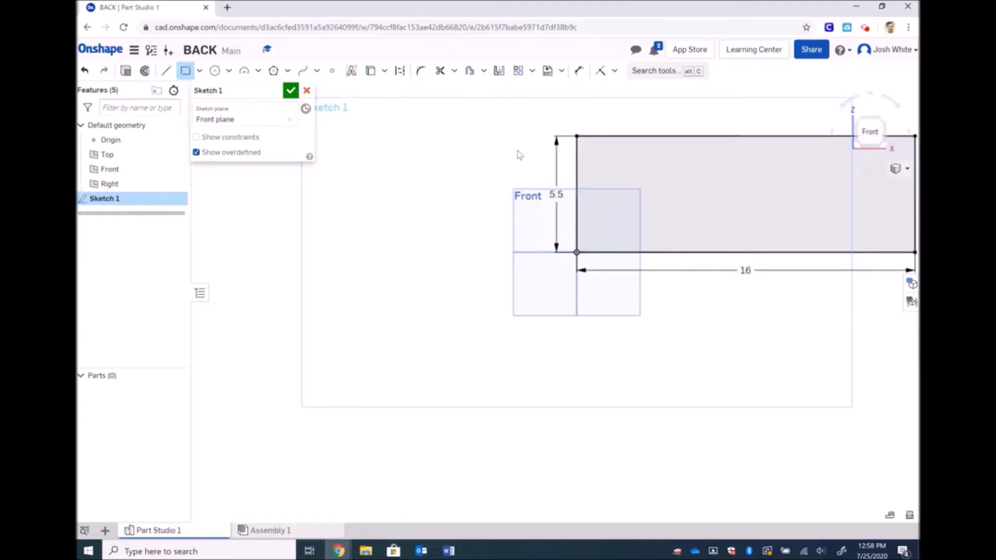
pyautogui.press('Escape')
pyautogui.hotkey('ctrl', 'z')
pyautogui.hotkey('ctrl', 'z')
pyautogui.hotkey('ctrl', 'z')
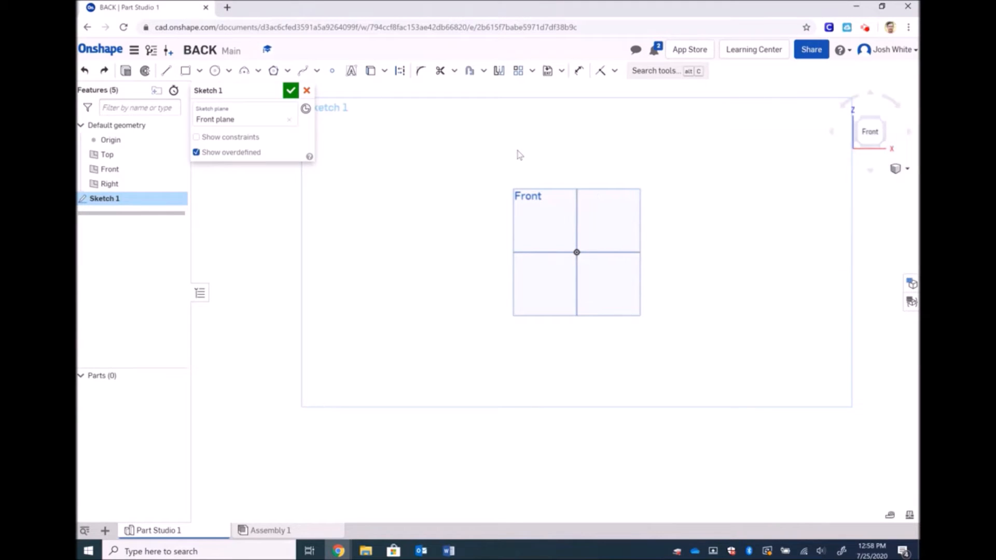
# Draw a corner rectangle from the origin with a width of 16
pyautogui.click(185, 76)
pyautogui.click(575, 253)
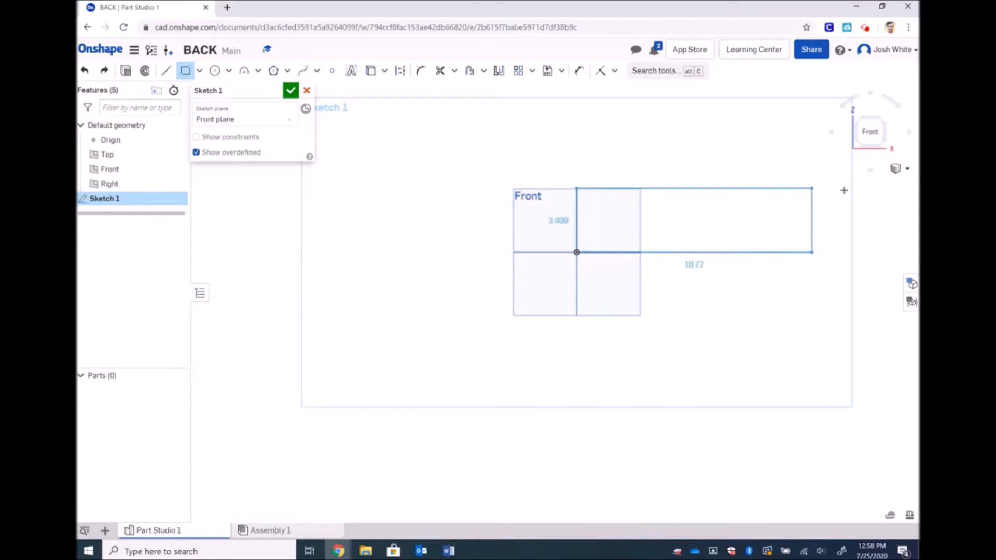
pyautogui.click(880, 190)
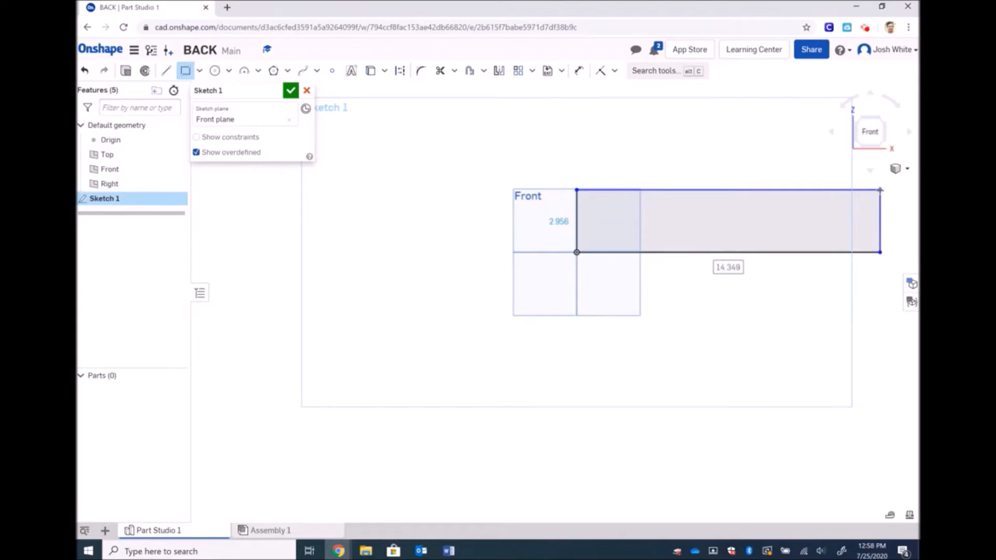
pyautogui.write('16')
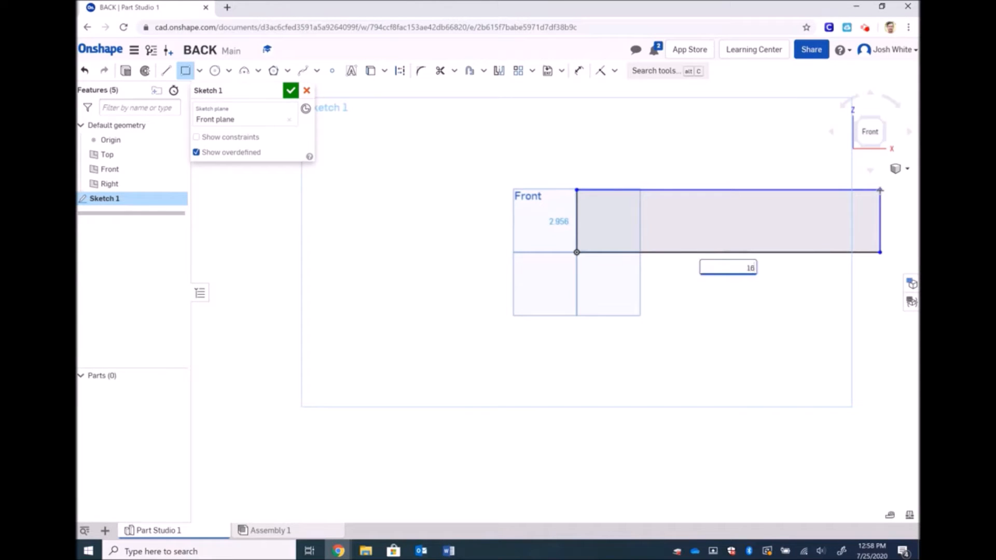
pyautogui.press('Return')
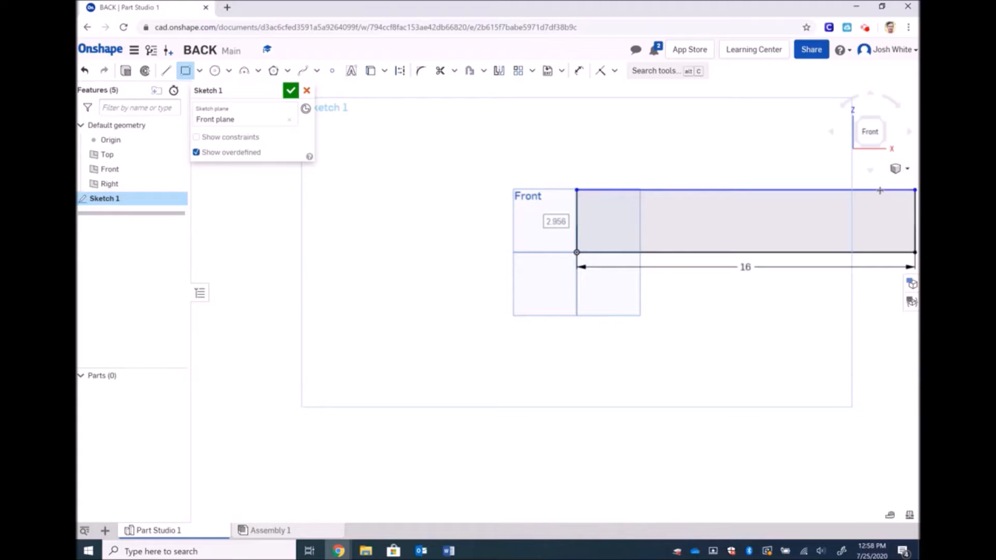
pyautogui.press('Escape')
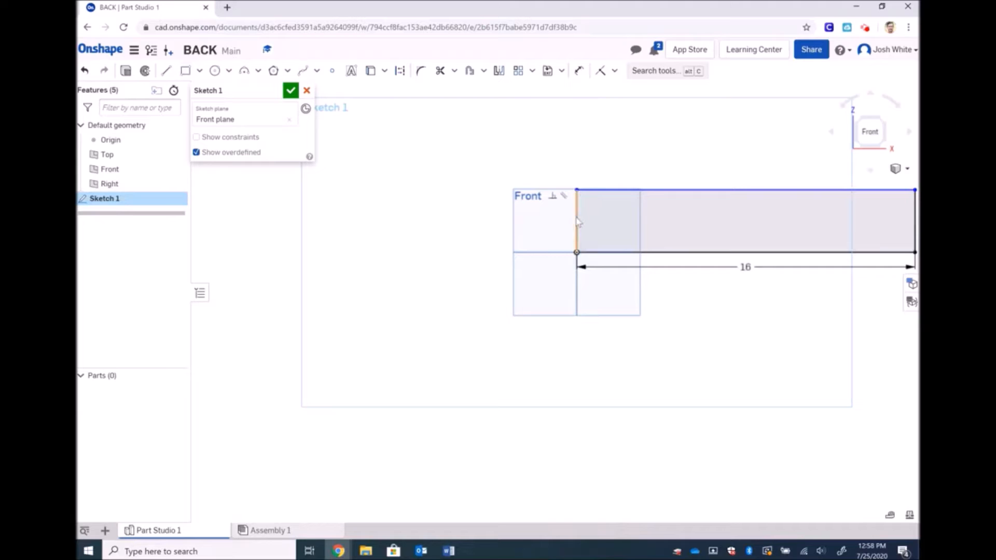
# Dimension the rectangle's left edge to 5.5 and switch to the isometric view
pyautogui.click(579, 73)
pyautogui.click(578, 214)
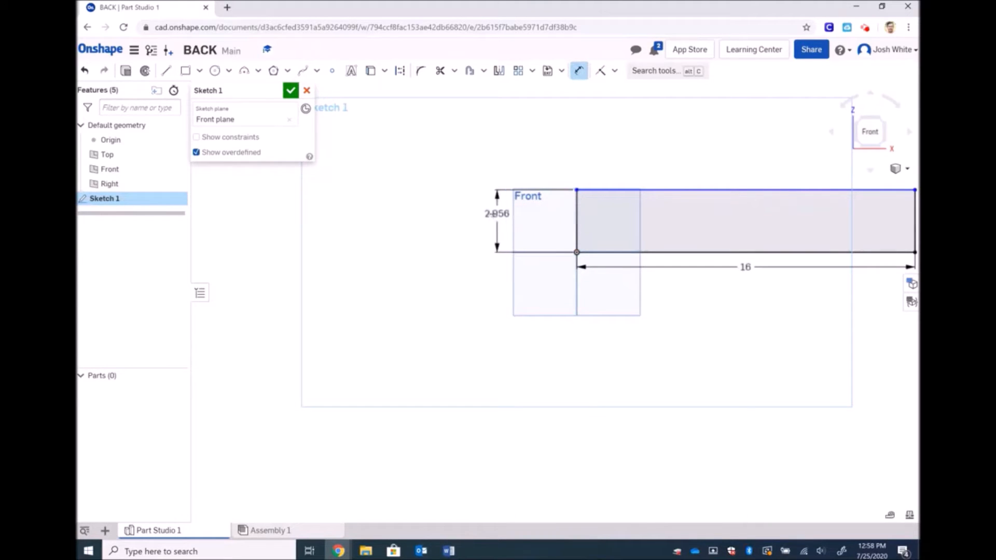
pyautogui.click(493, 214)
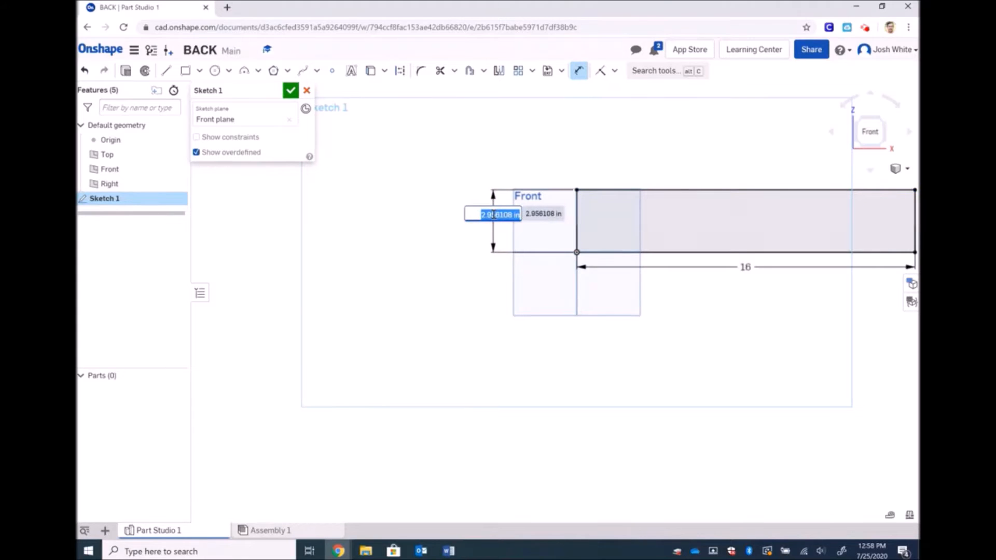
pyautogui.write('5.5')
pyautogui.press('Return')
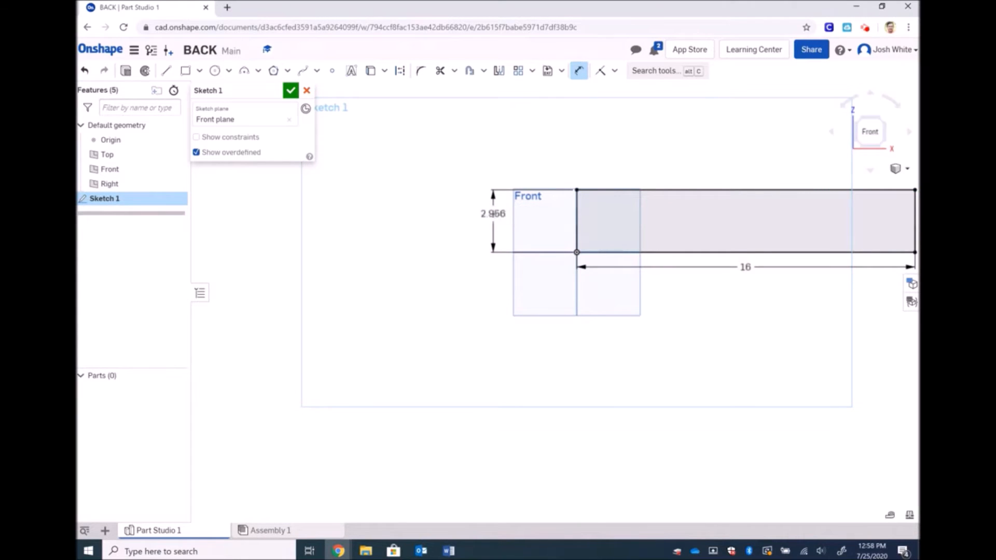
pyautogui.click(897, 168)
pyautogui.click(864, 185)
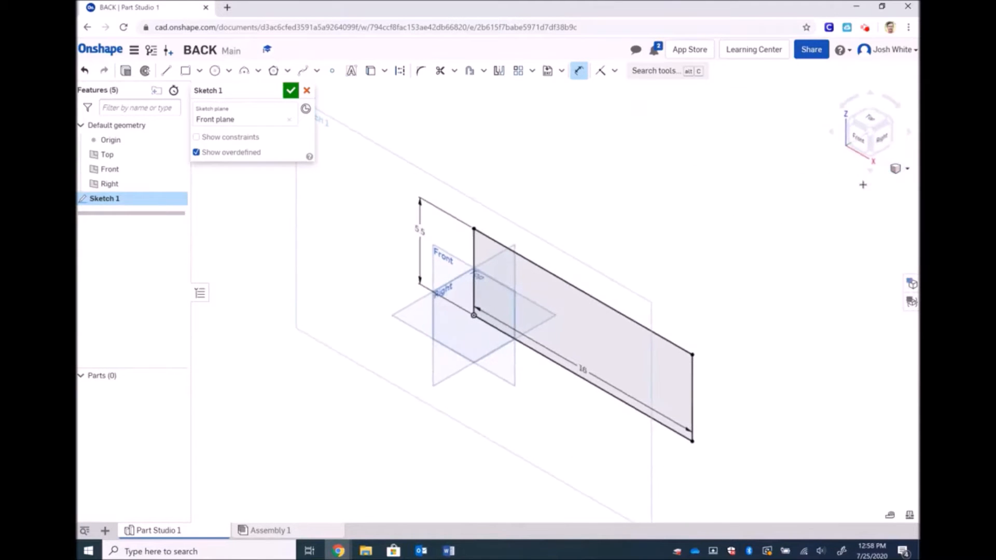
# Close Sketch 1 and extrude the 16 × 5.5 sketch face 0.75 in into Part 1
pyautogui.click(291, 90)
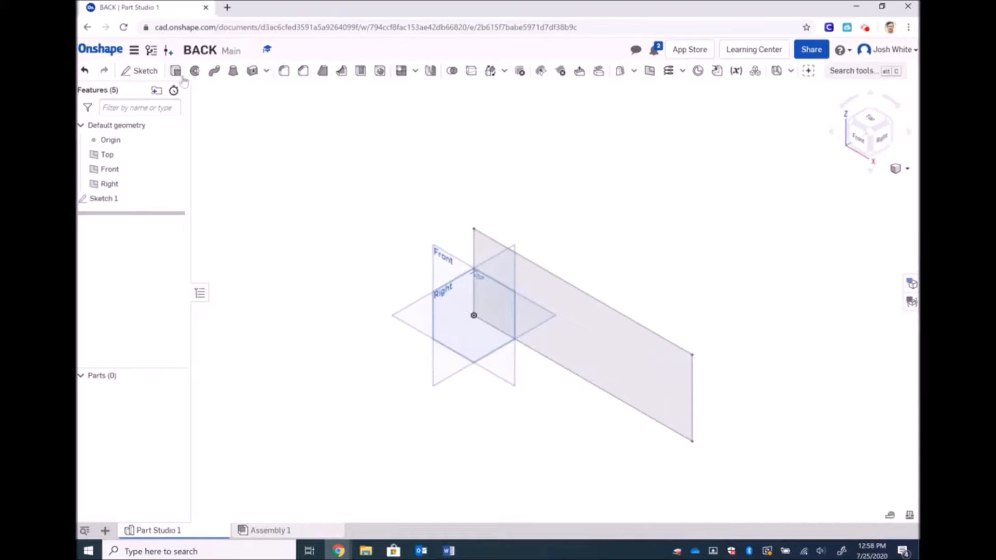
pyautogui.hotkey('shift', 'e')
pyautogui.click(486, 240)
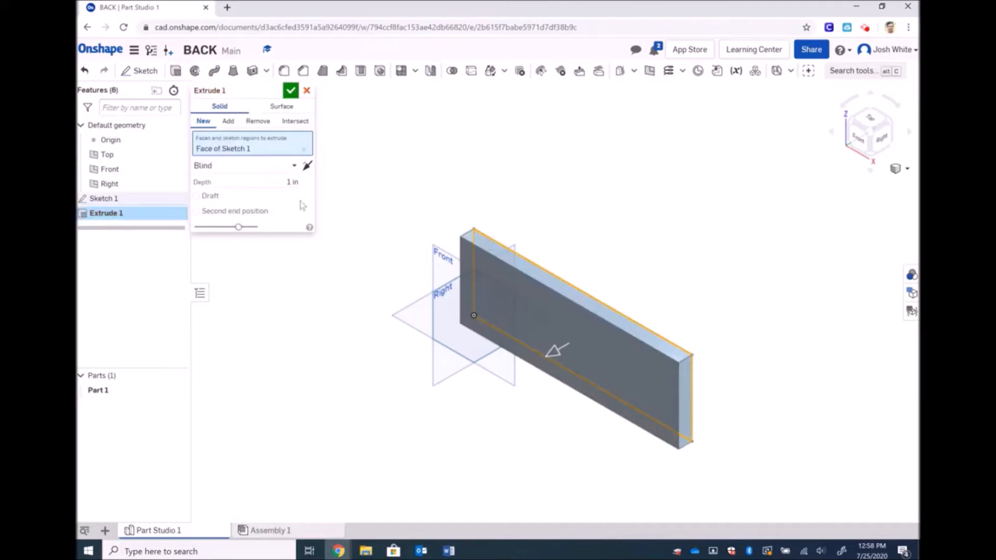
pyautogui.click(293, 181)
pyautogui.write('0.75')
pyautogui.press('Return')
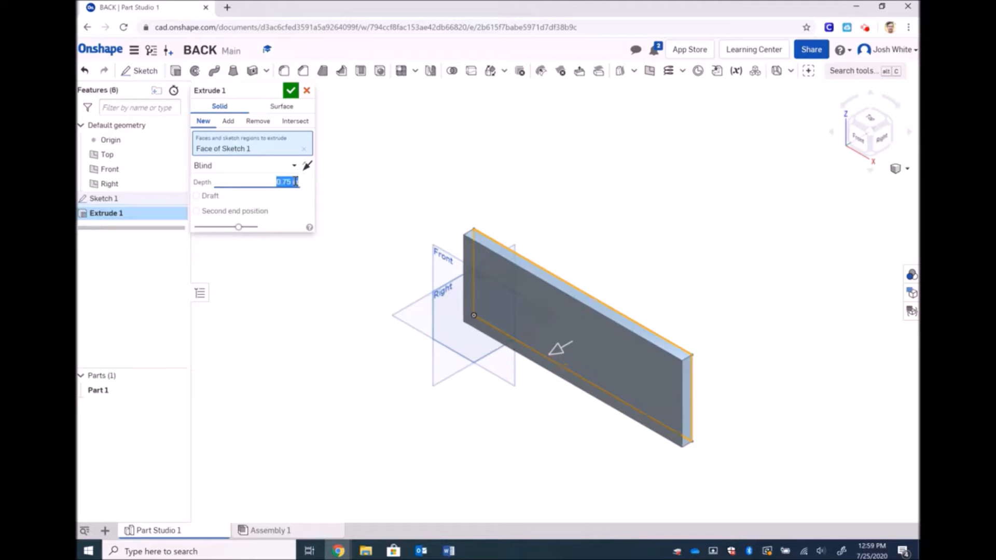
pyautogui.click(290, 91)
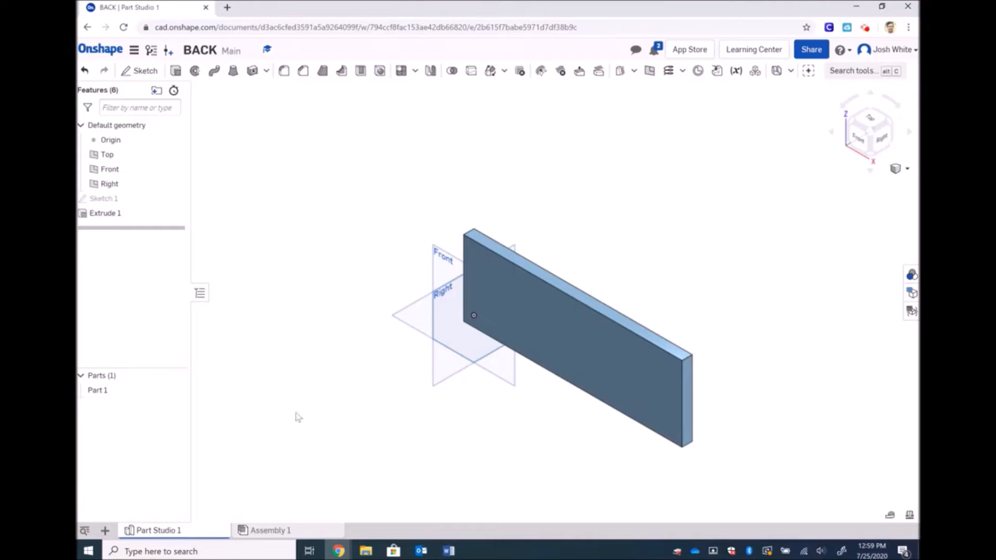
# Export Part Studio 1 as a STEP file named 'Back' into Downloads
pyautogui.rightClick(175, 531)
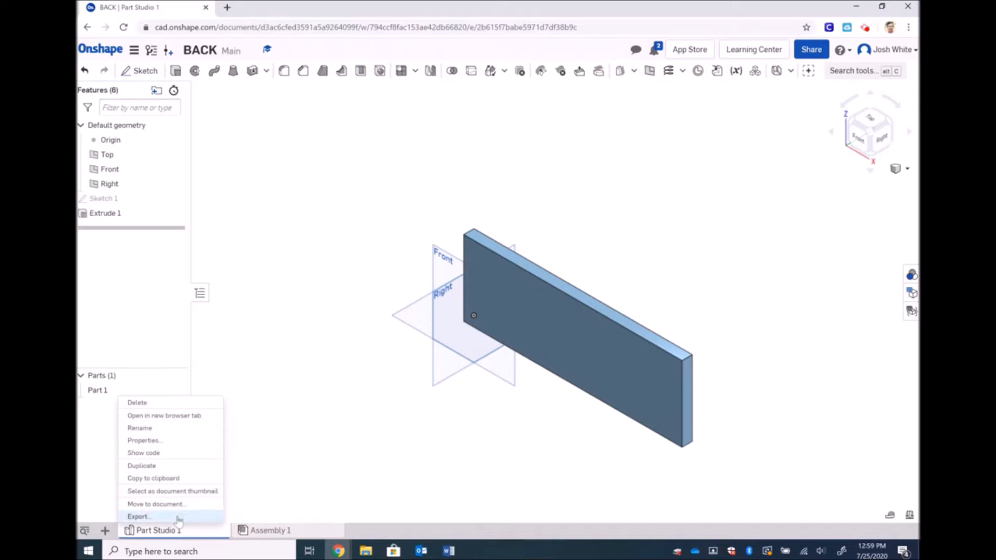
pyautogui.click(177, 518)
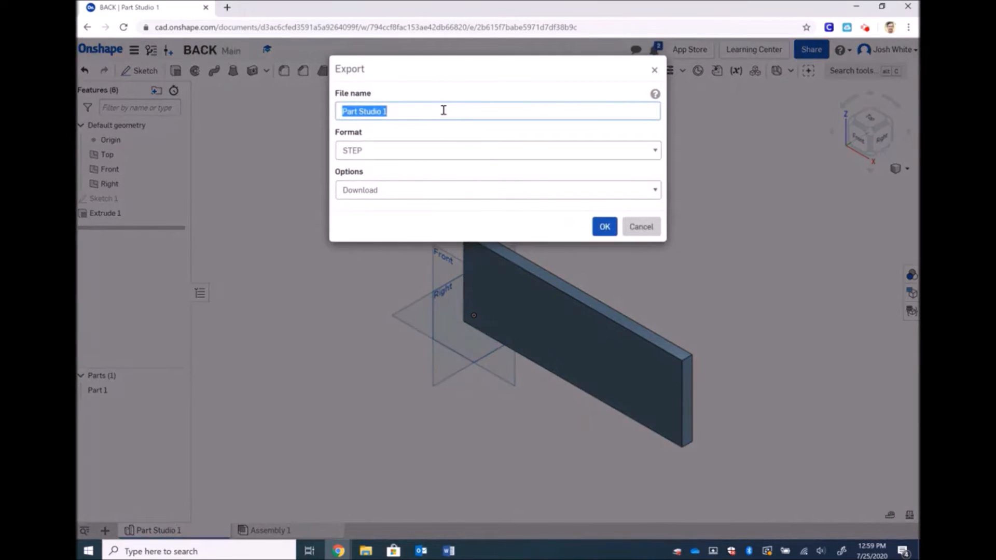
pyautogui.write('Back')
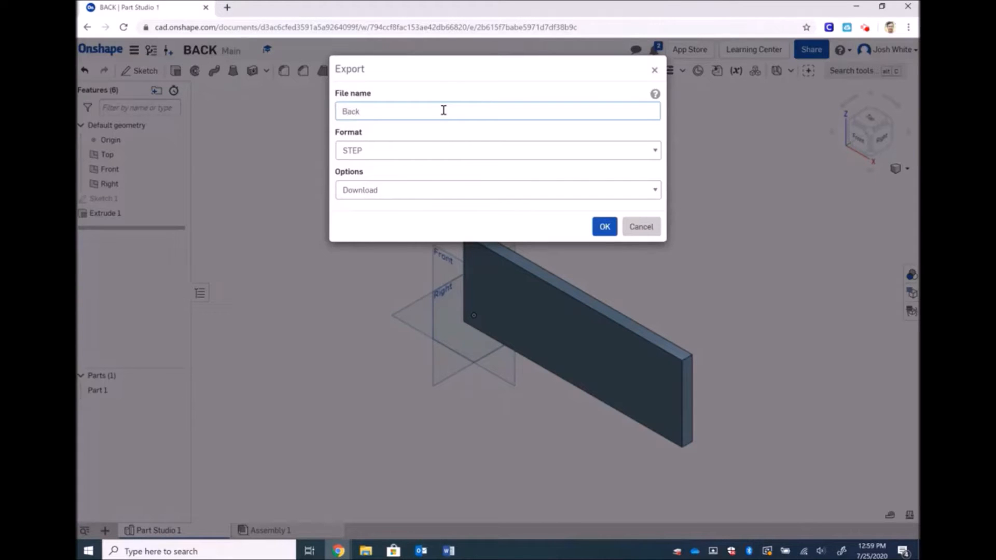
pyautogui.click(603, 226)
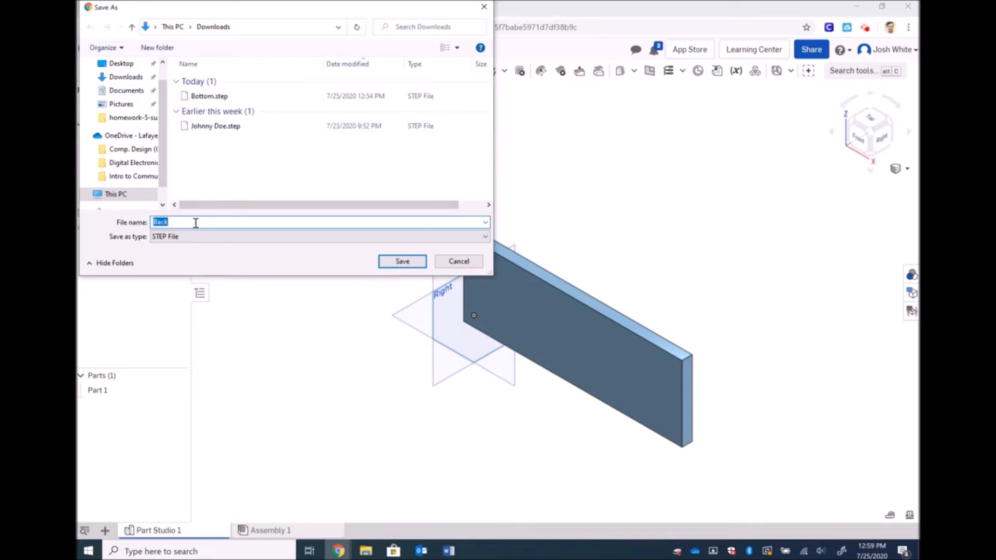
pyautogui.click(408, 264)
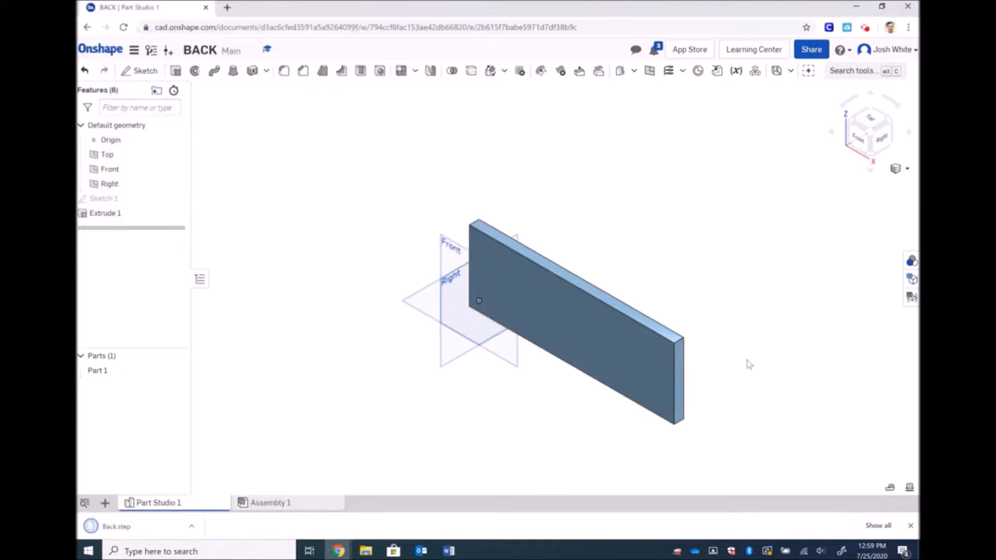
# Check that Back.step is in the Downloads folder, then close File Explorer
pyautogui.click(366, 550)
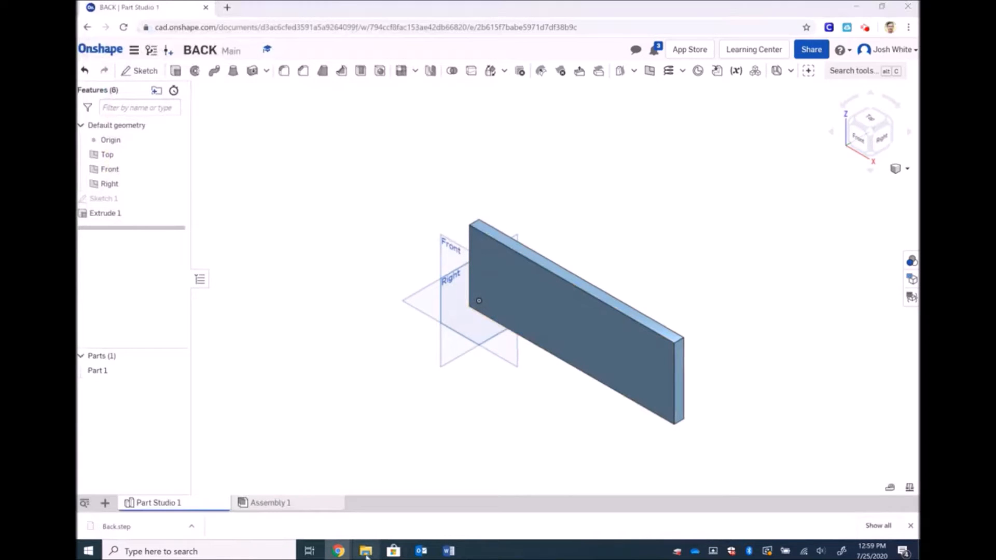
pyautogui.click(228, 185)
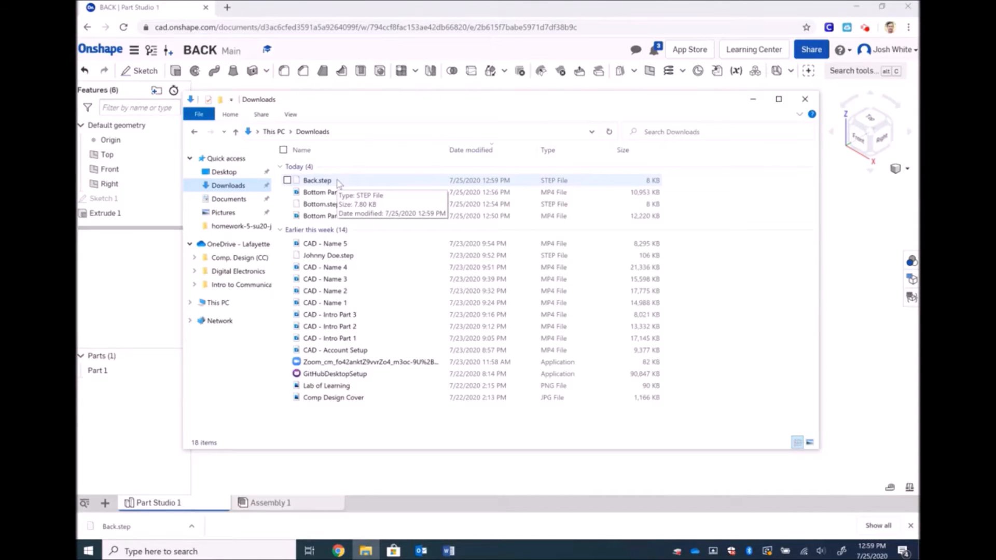
pyautogui.click(804, 99)
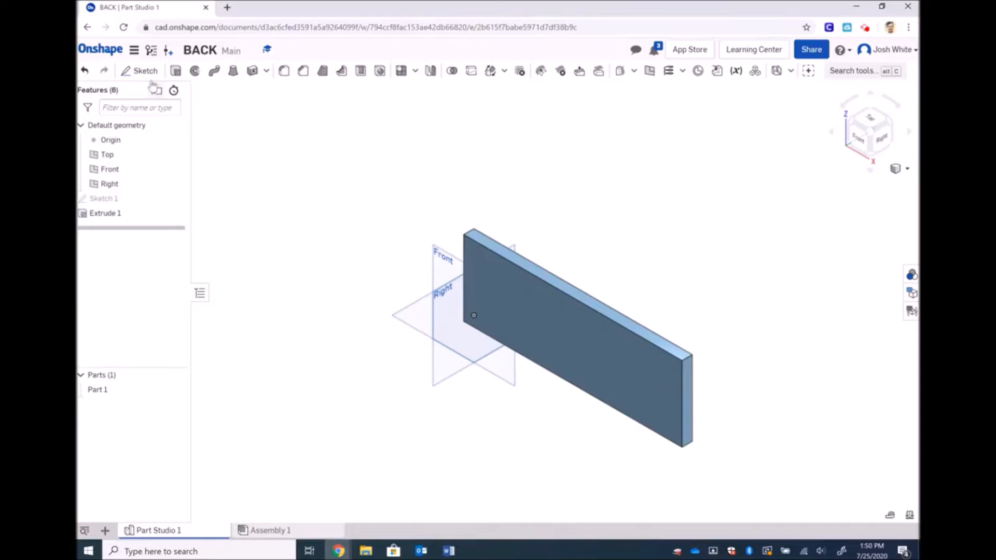
pyautogui.click(102, 52)
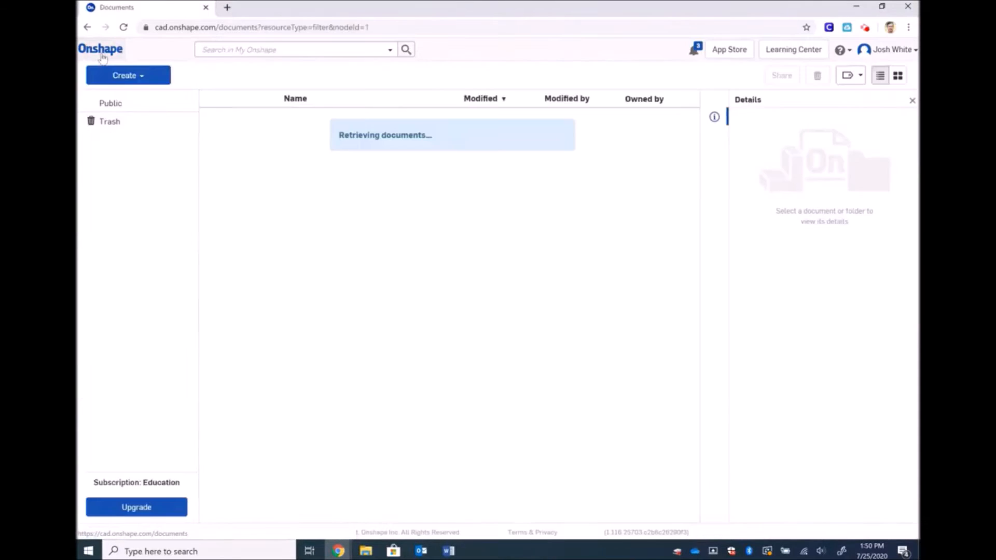
pyautogui.click(141, 79)
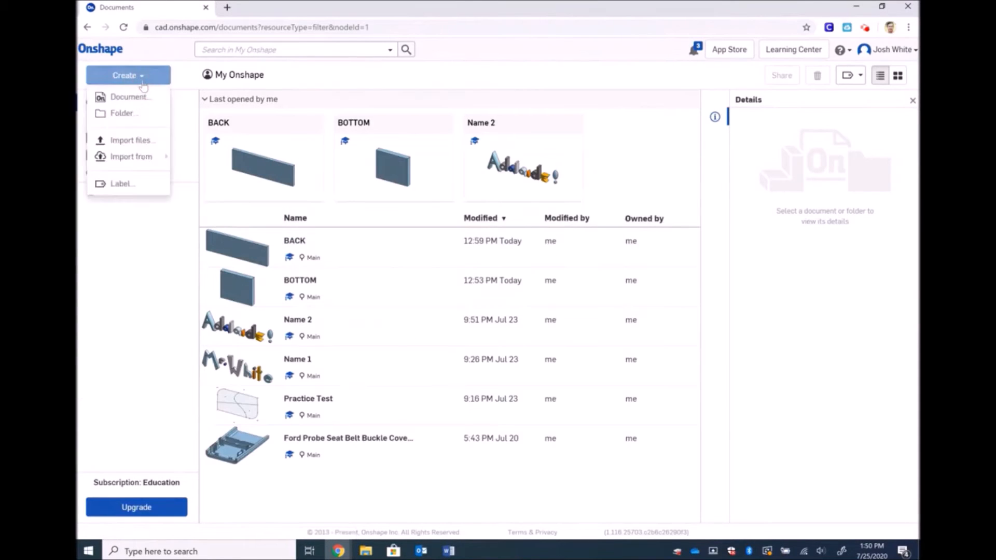
pyautogui.click(138, 98)
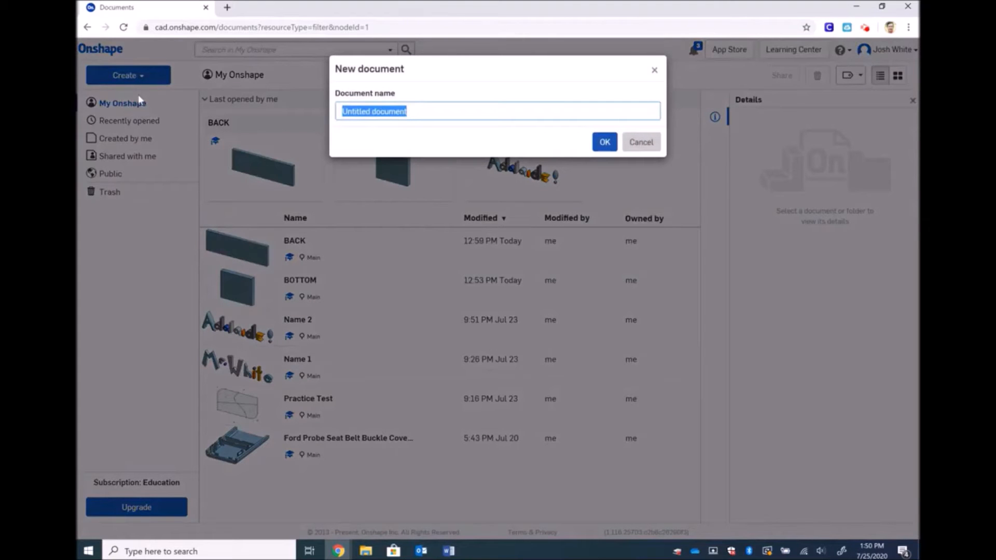
pyautogui.write('SIDE')
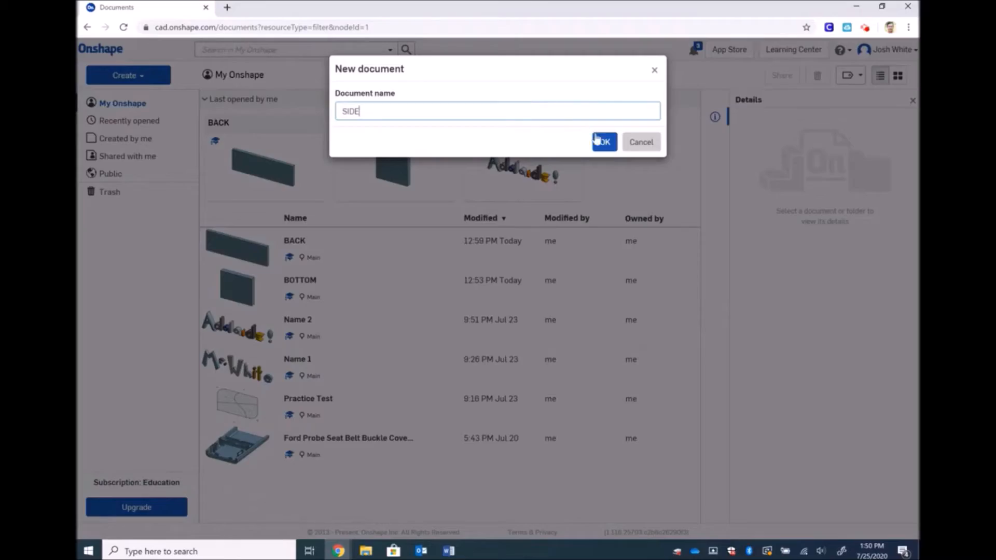
pyautogui.click(606, 145)
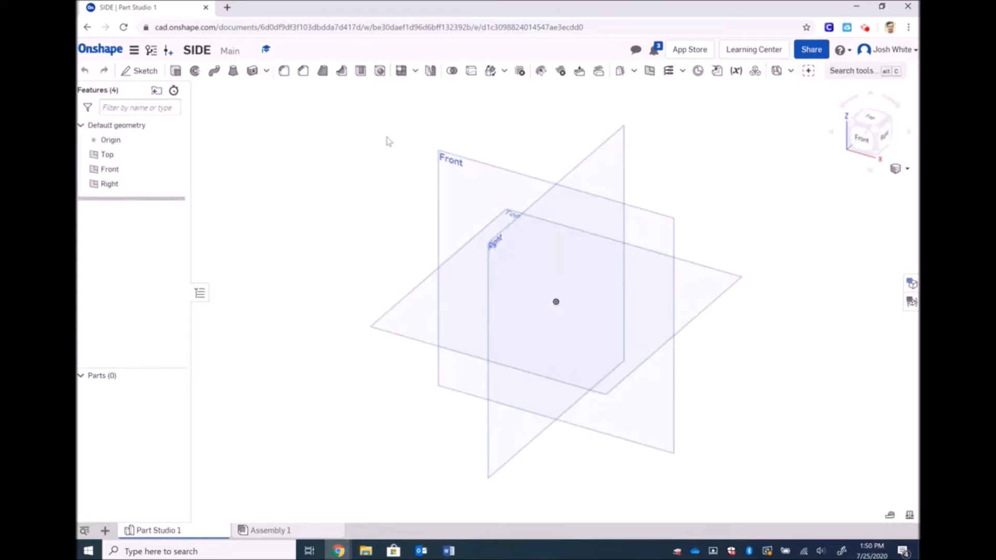
# Create Sketch 1 on the Front plane, view it face-on, and pick the corner rectangle tool
pyautogui.click(134, 74)
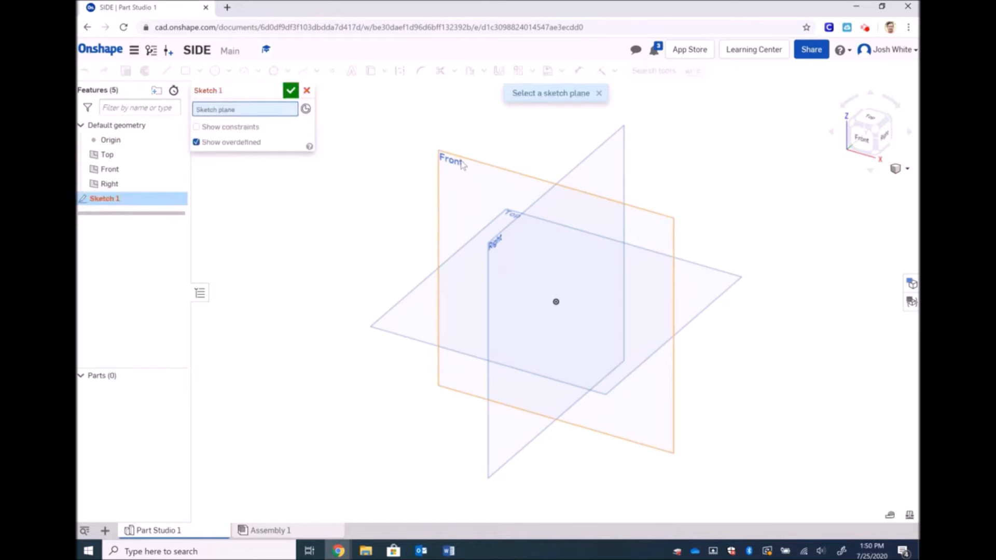
pyautogui.click(461, 164)
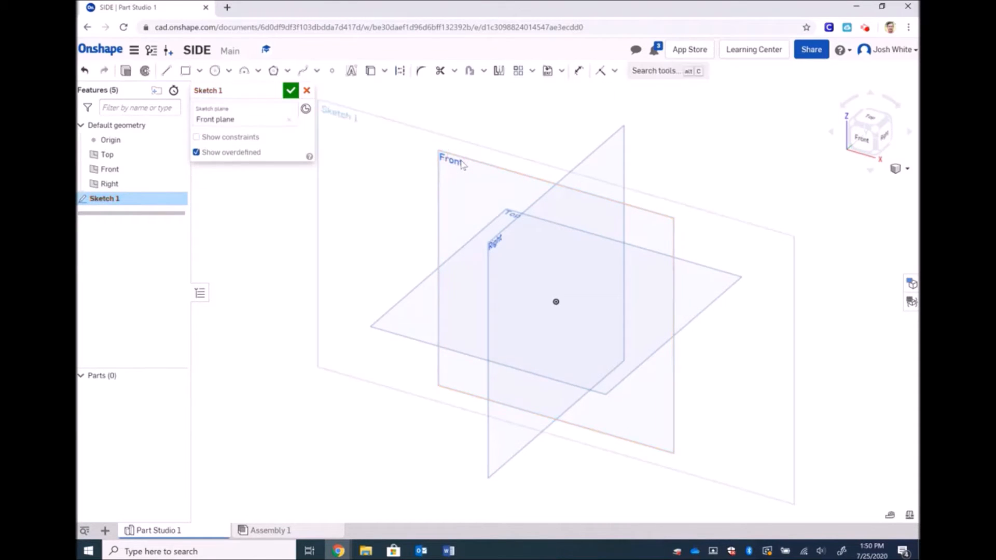
pyautogui.click(861, 139)
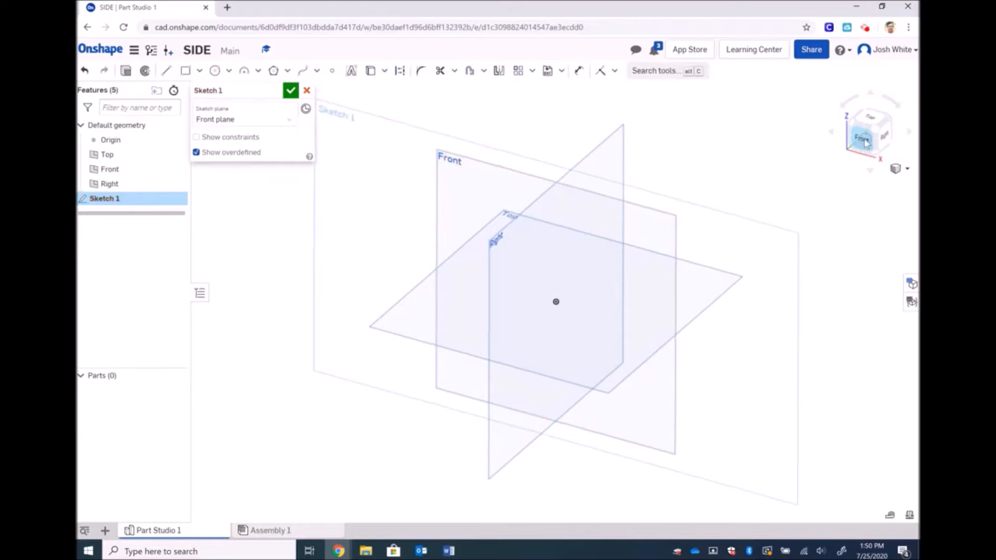
pyautogui.scroll(-5, 550, 275)
pyautogui.scroll(1, 549, 275)
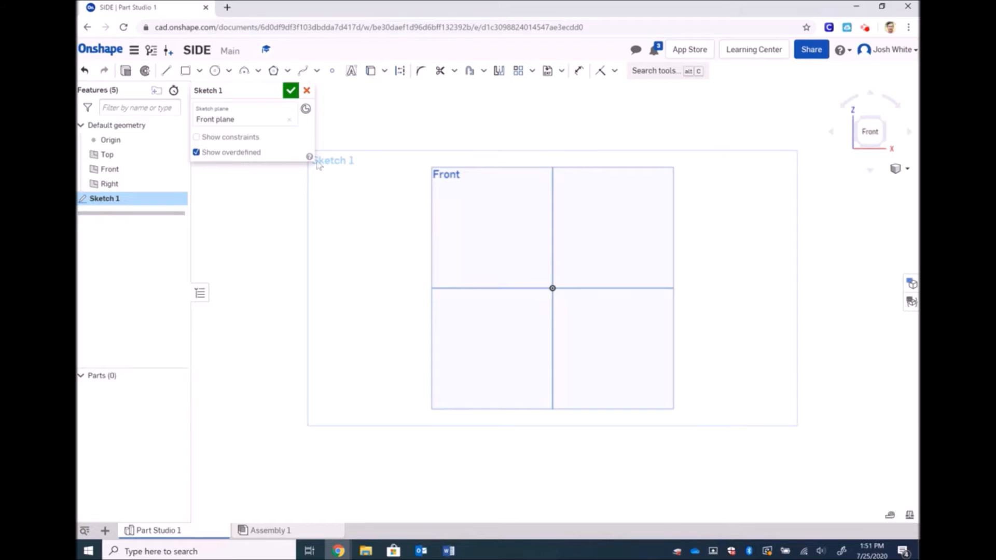
pyautogui.click(186, 72)
# Draw a corner rectangle from the origin with a width of 3.5
pyautogui.click(553, 288)
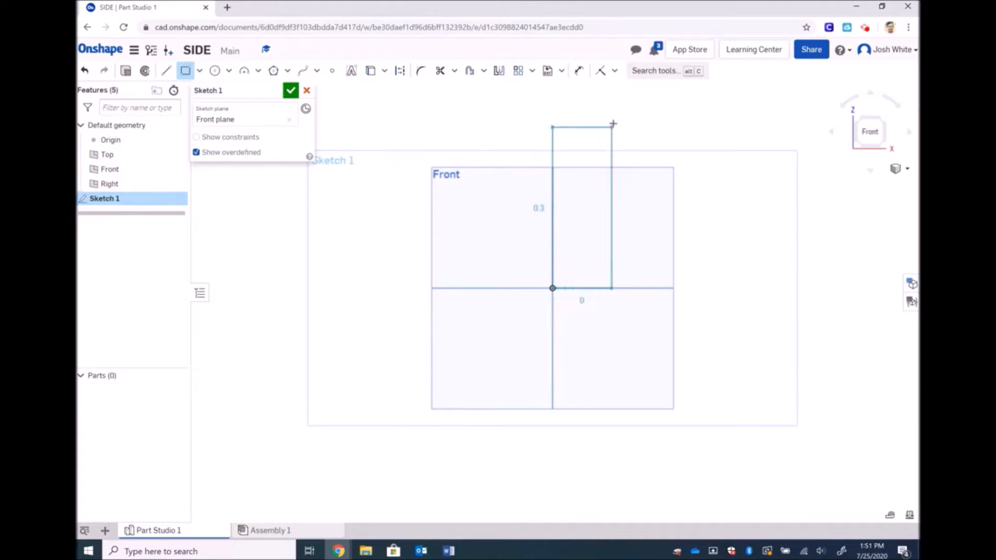
pyautogui.click(630, 100)
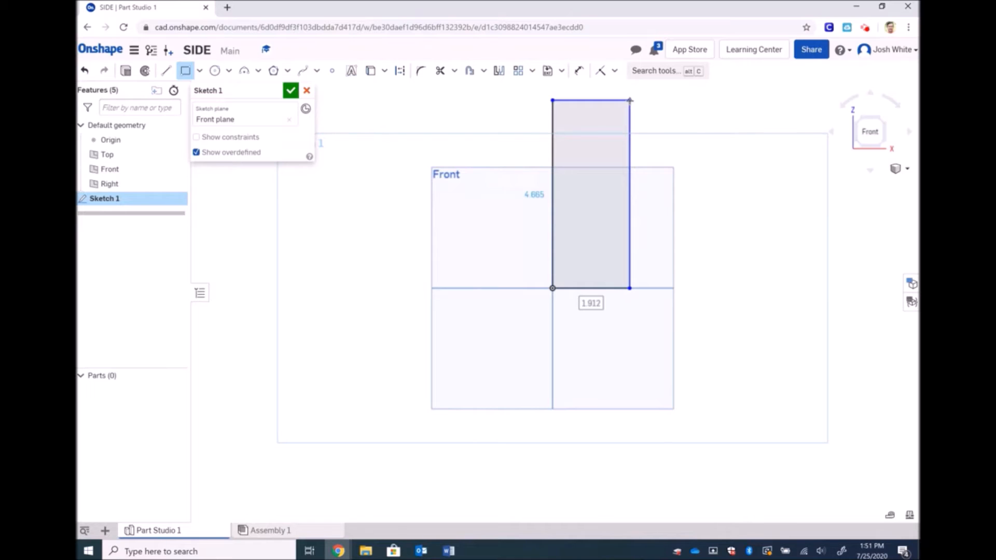
pyautogui.write('3.5')
pyautogui.press('Tab')
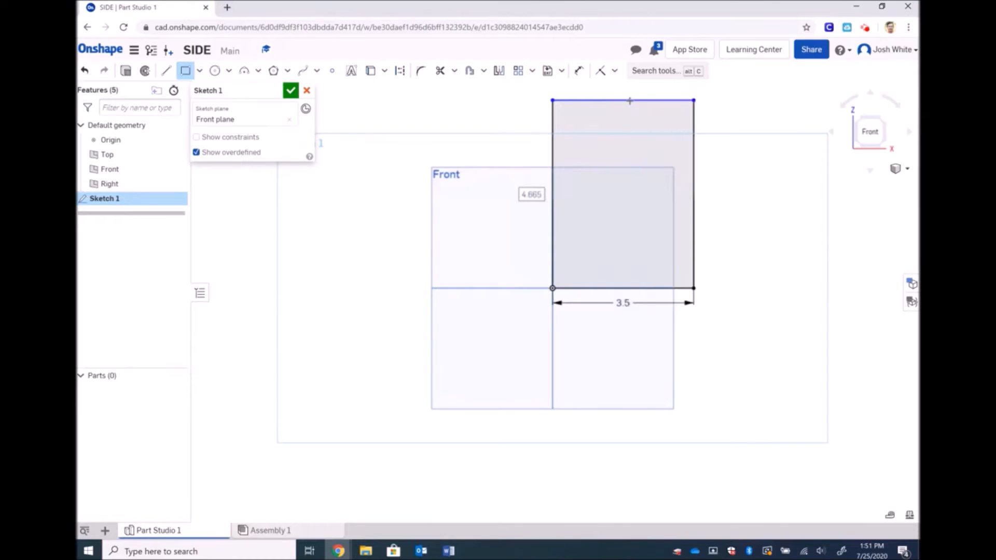
pyautogui.press('Escape')
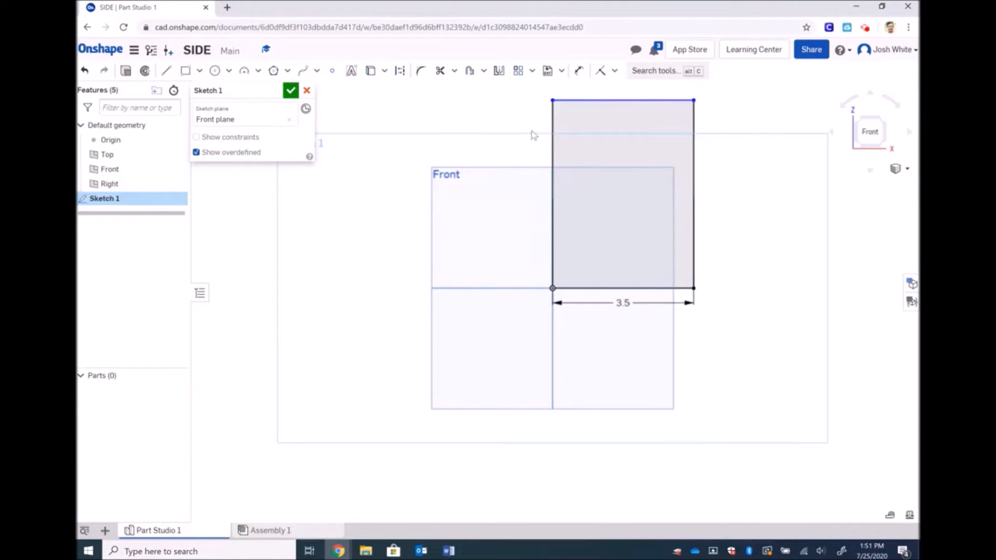
# Dimension the rectangle's left edge to 10 and zoom to fit the whole rectangle
pyautogui.click(581, 73)
pyautogui.click(553, 161)
pyautogui.click(494, 161)
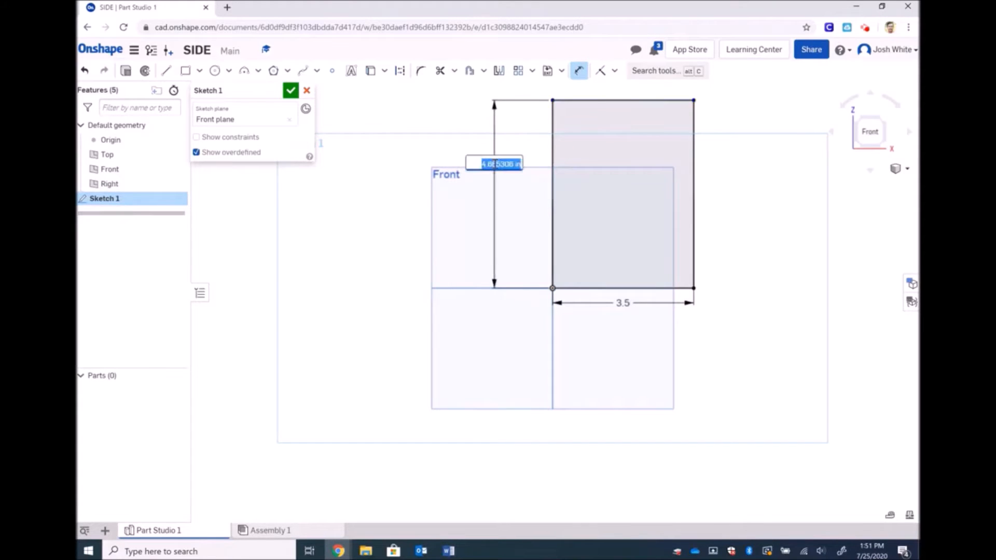
pyautogui.write('10')
pyautogui.press('Return')
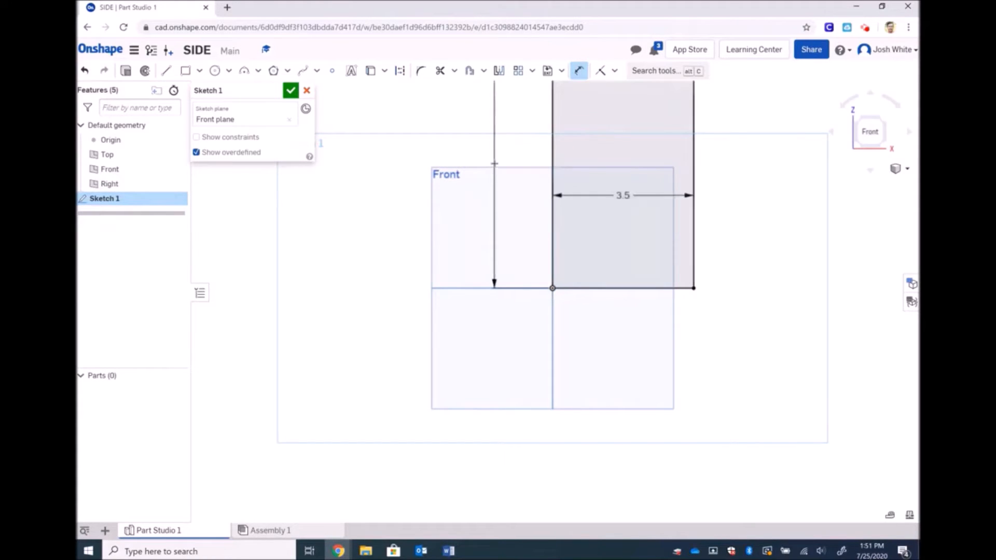
pyautogui.click(905, 169)
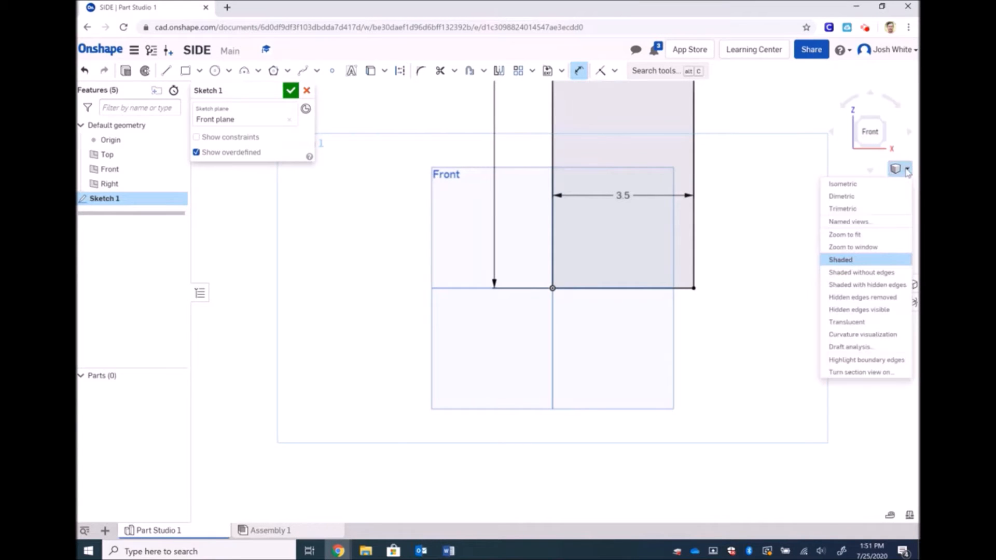
pyautogui.click(858, 235)
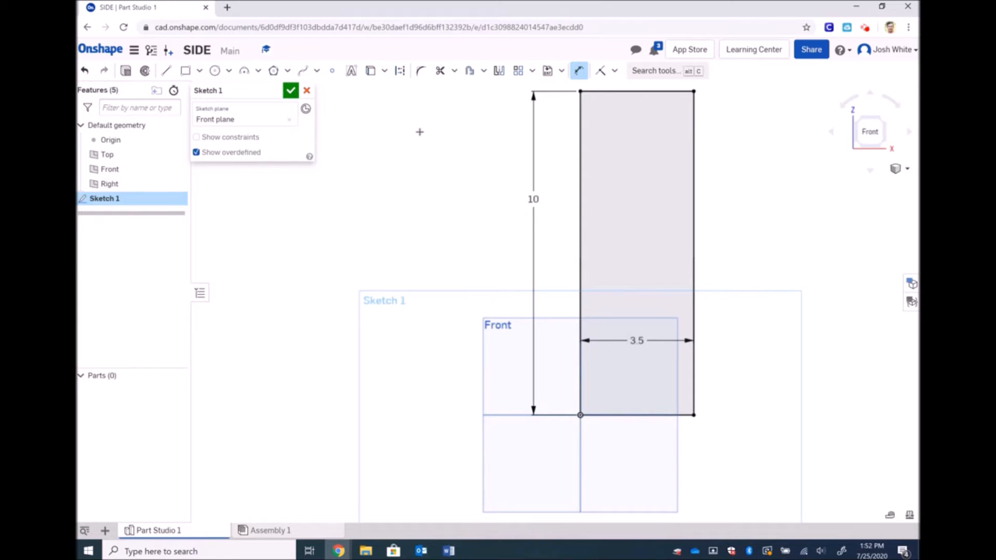
# Draw a diagonal line from the rectangle's top-left corner, then undo it
pyautogui.click(166, 71)
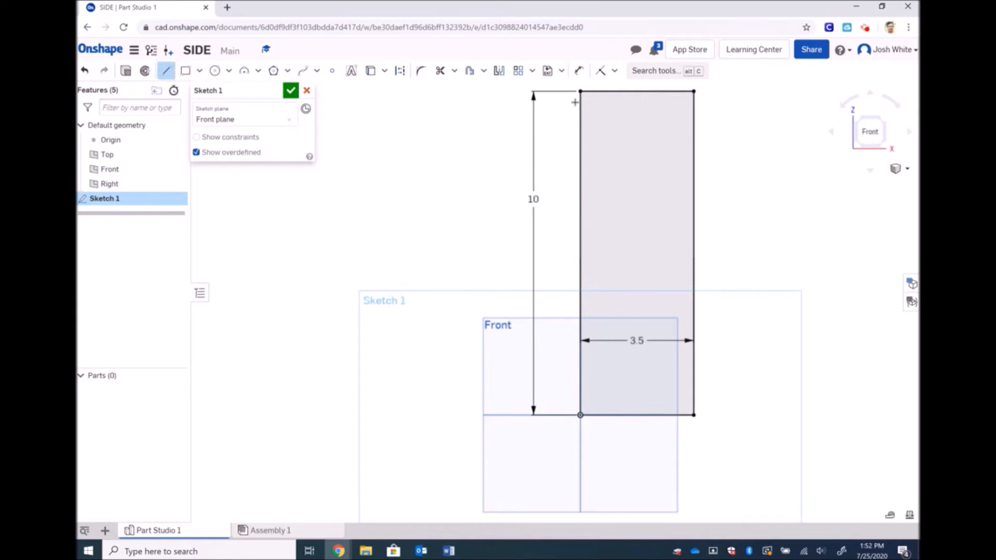
pyautogui.click(580, 92)
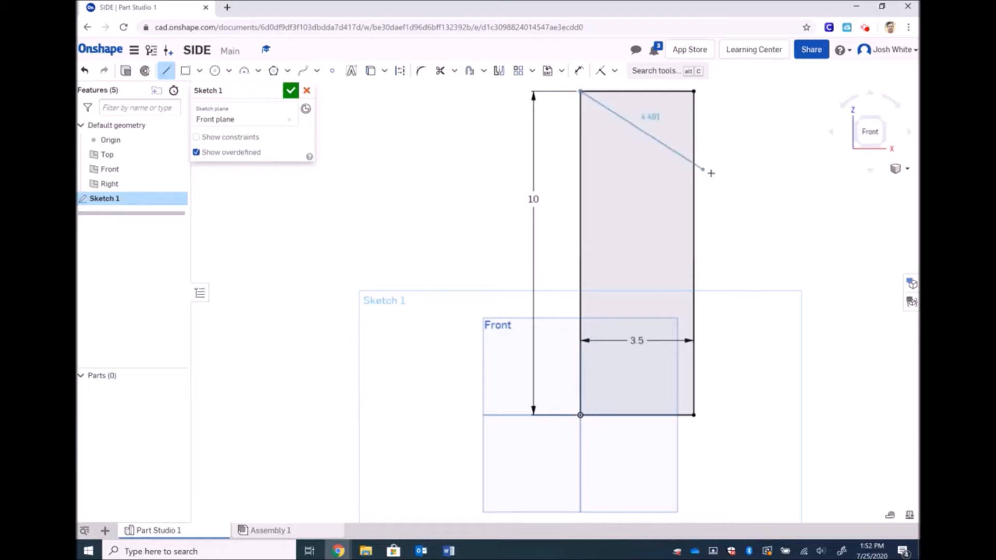
pyautogui.click(757, 187)
pyautogui.press('Escape')
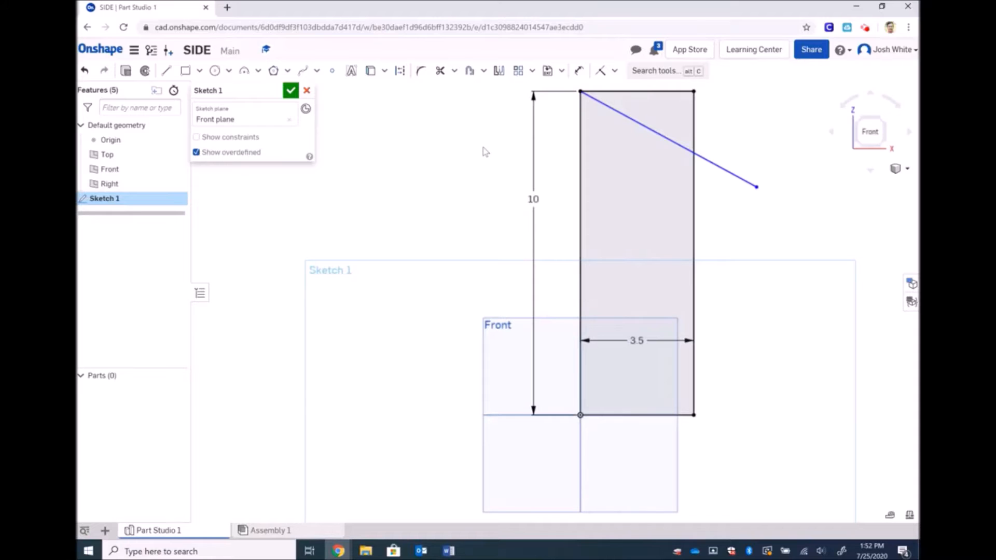
pyautogui.hotkey('ctrl', 'z')
# Redraw the diagonal from the top-left corner down-right past the rectangle's right edge
pyautogui.click(166, 70)
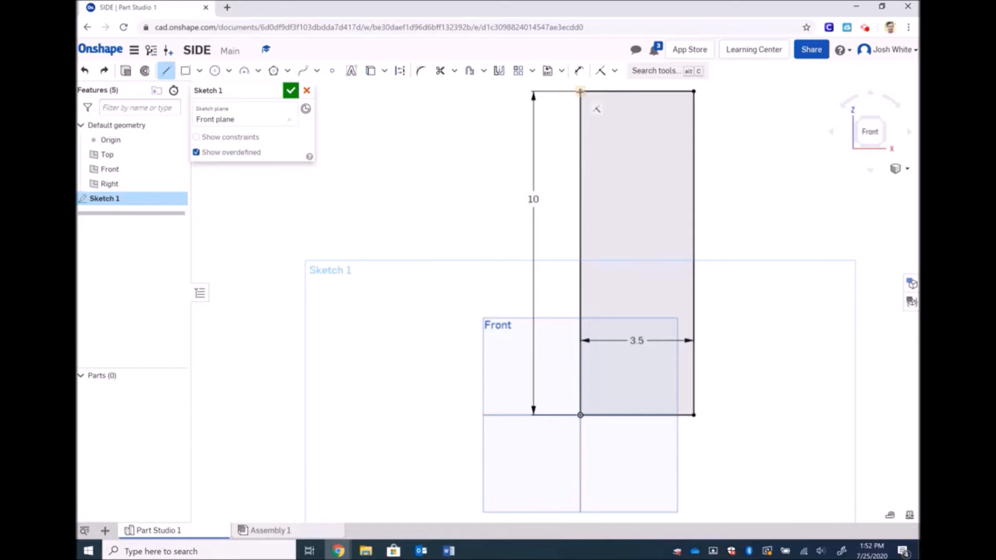
pyautogui.click(580, 92)
pyautogui.click(745, 160)
pyautogui.press('Escape')
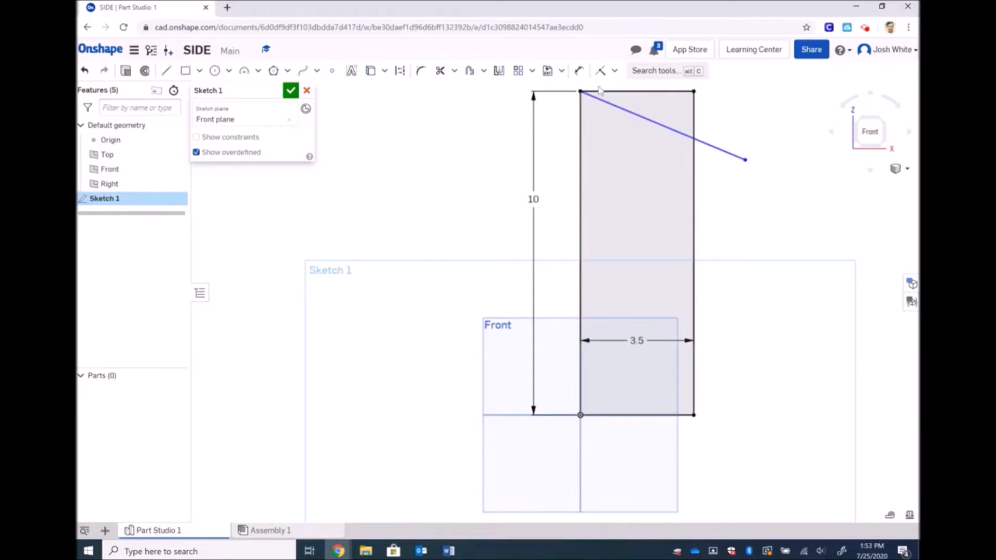
pyautogui.click(579, 71)
# Set the angle between the diagonal line and the top edge to 30°
pyautogui.click(629, 109)
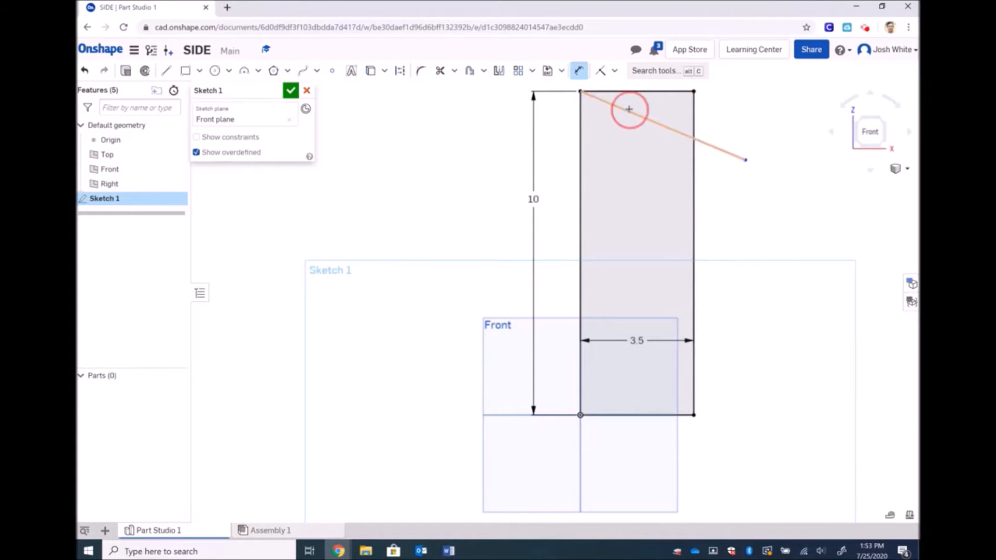
pyautogui.click(646, 92)
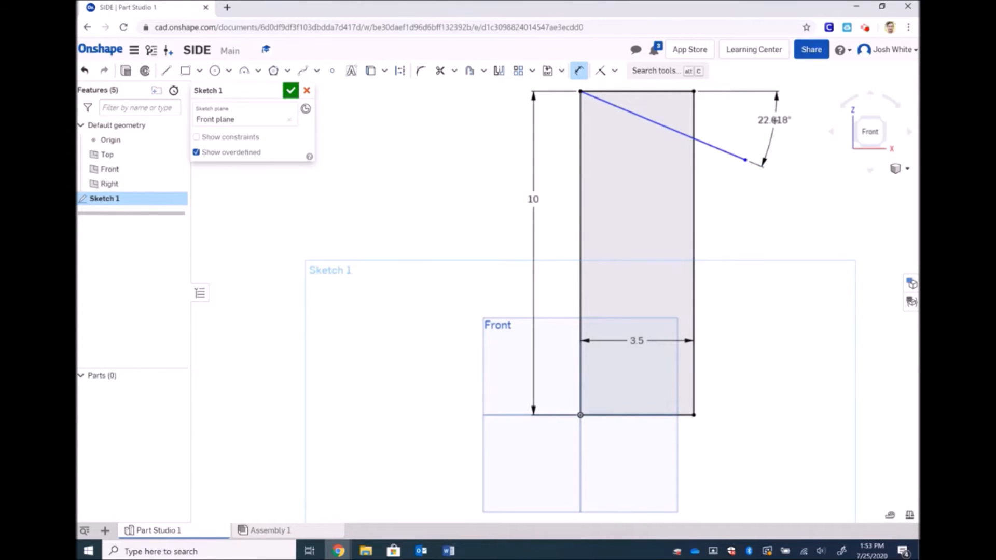
pyautogui.click(775, 120)
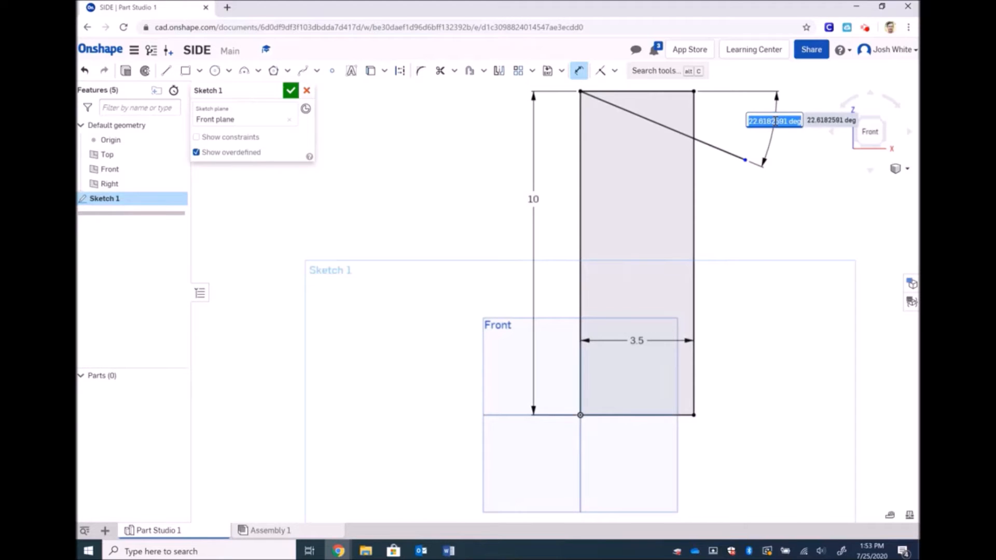
pyautogui.write('30')
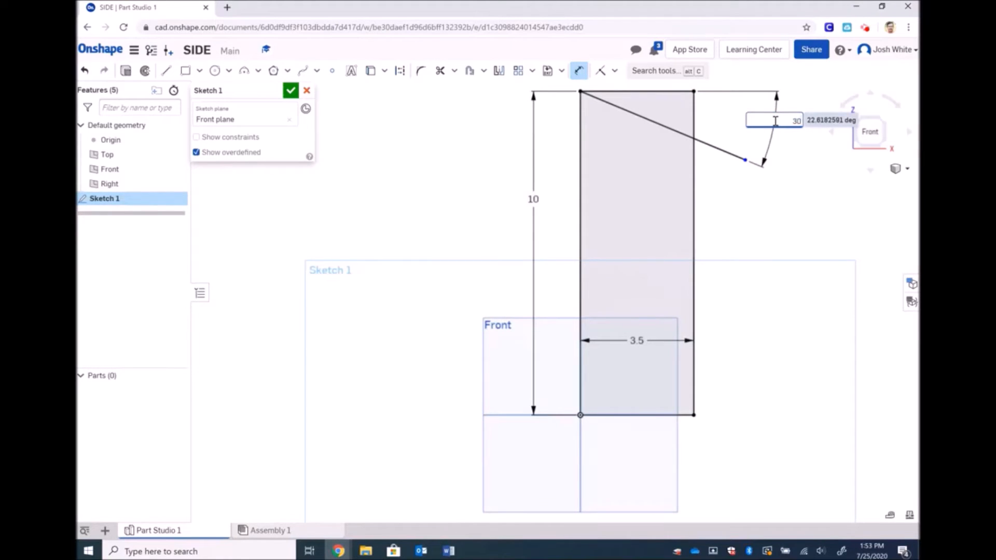
pyautogui.press('Return')
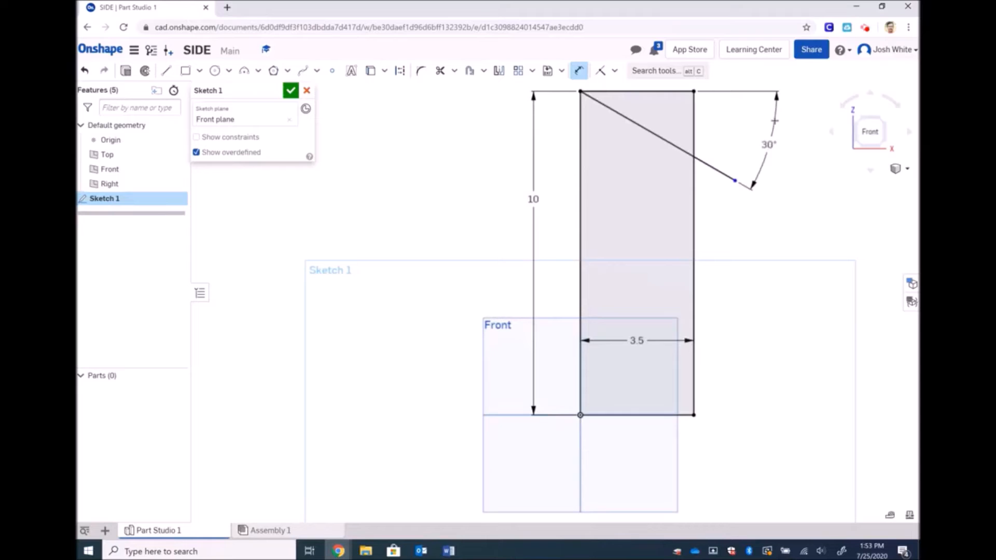
pyautogui.click(578, 71)
# Place a sketch point where the diagonal crosses the rectangle's right edge
pyautogui.click(694, 415)
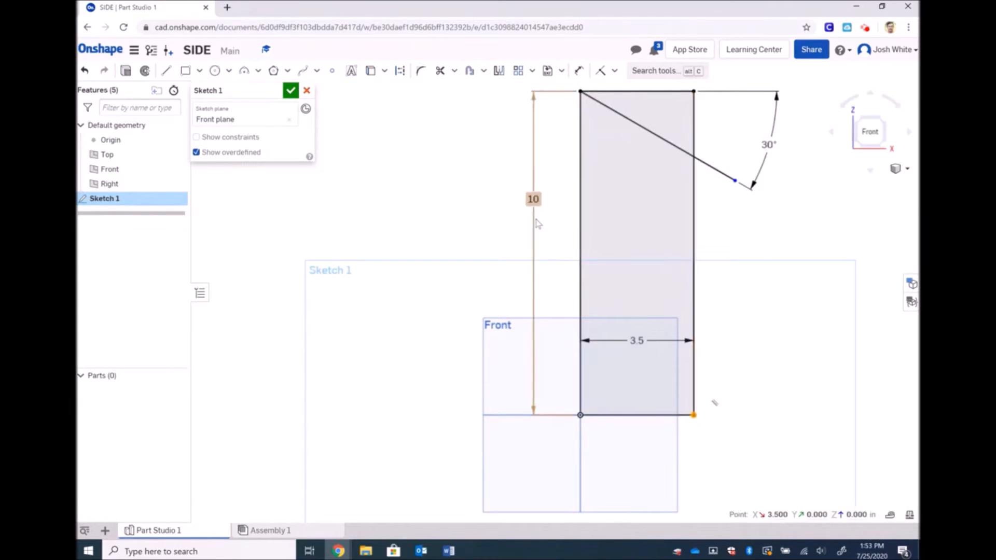
pyautogui.click(443, 240)
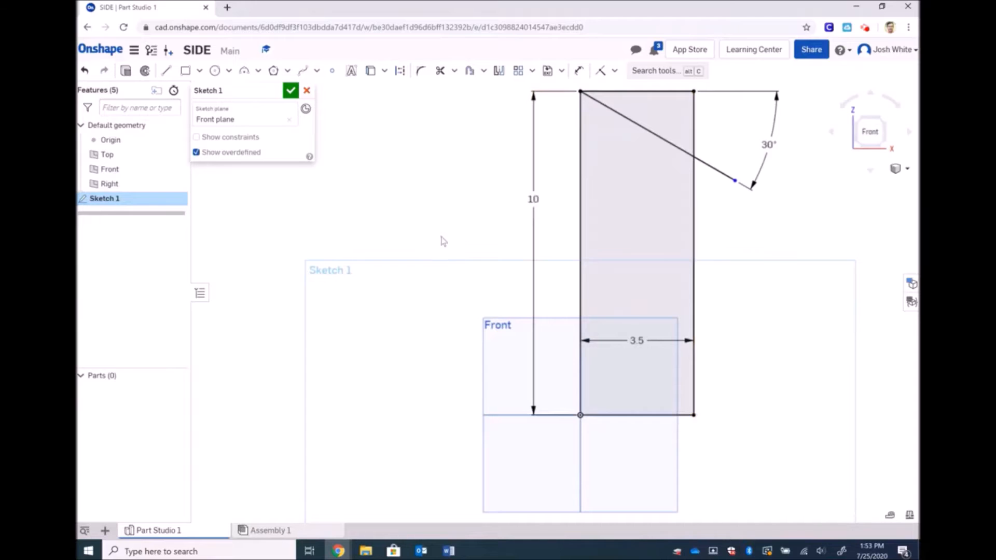
pyautogui.click(332, 70)
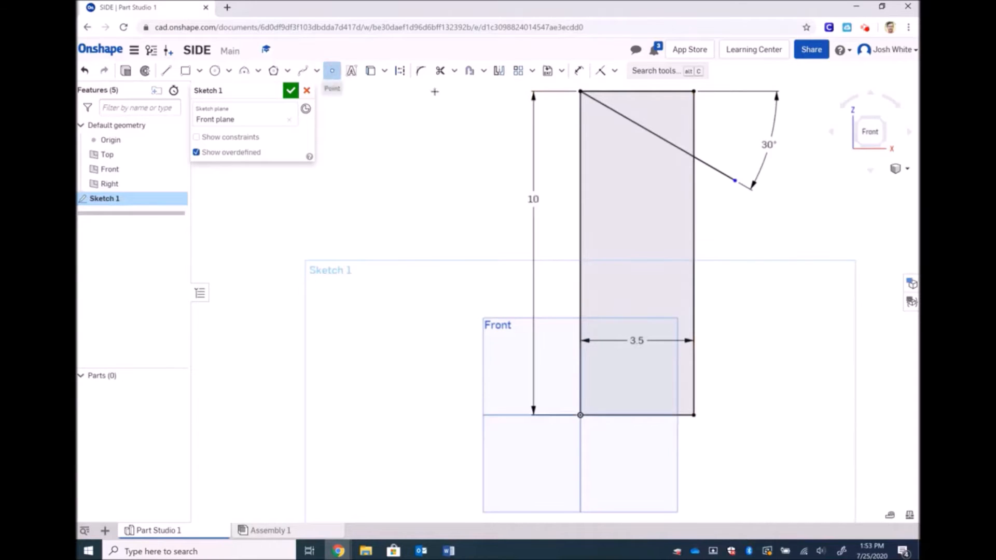
pyautogui.click(694, 157)
# Measure the crossing point's 7.979 height above the bottom-right corner, then cancel the pending dimension
pyautogui.click(579, 70)
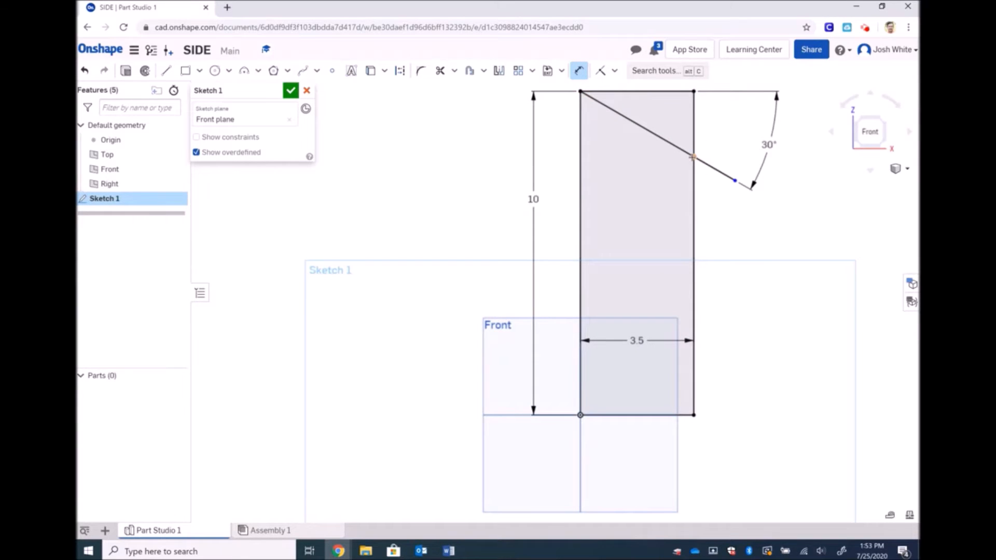
pyautogui.click(694, 414)
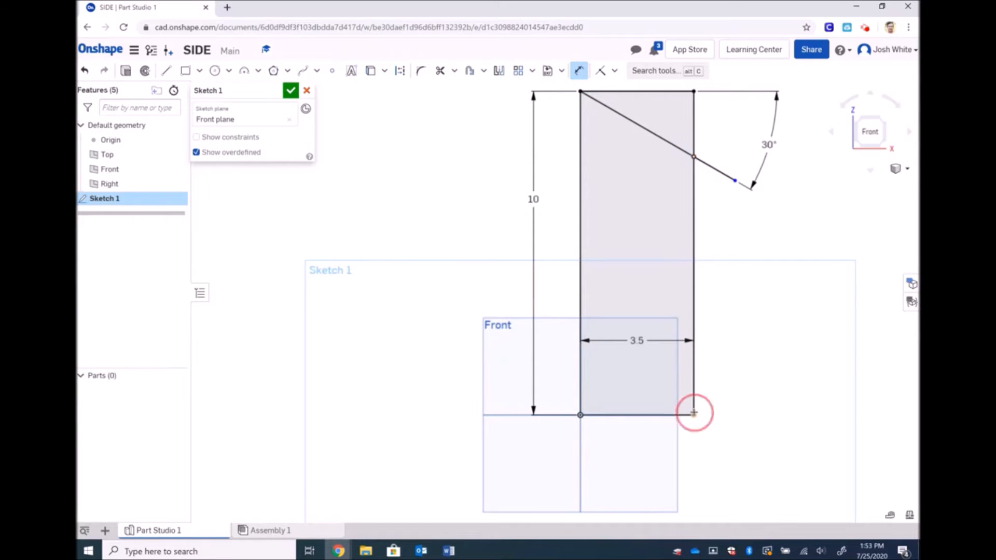
pyautogui.click(775, 348)
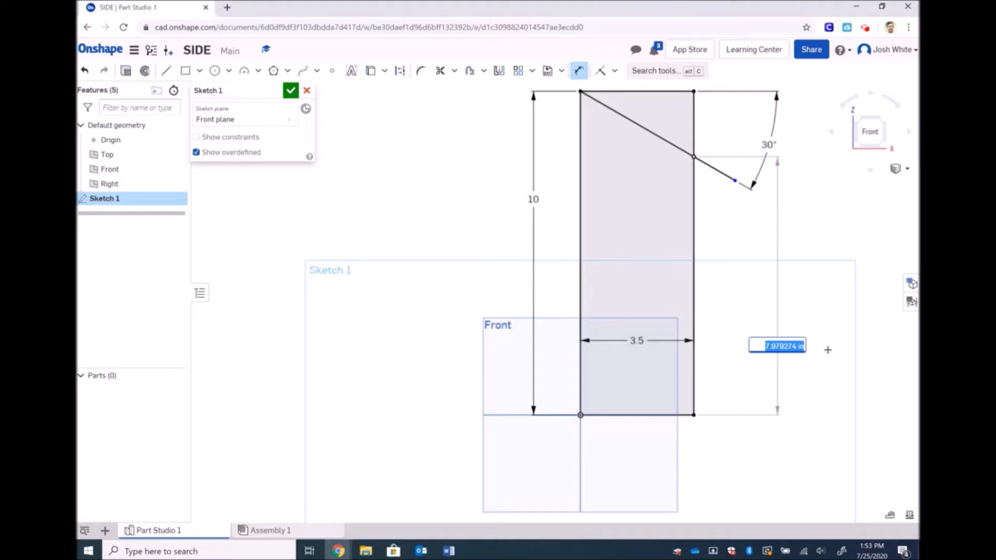
pyautogui.press('Return')
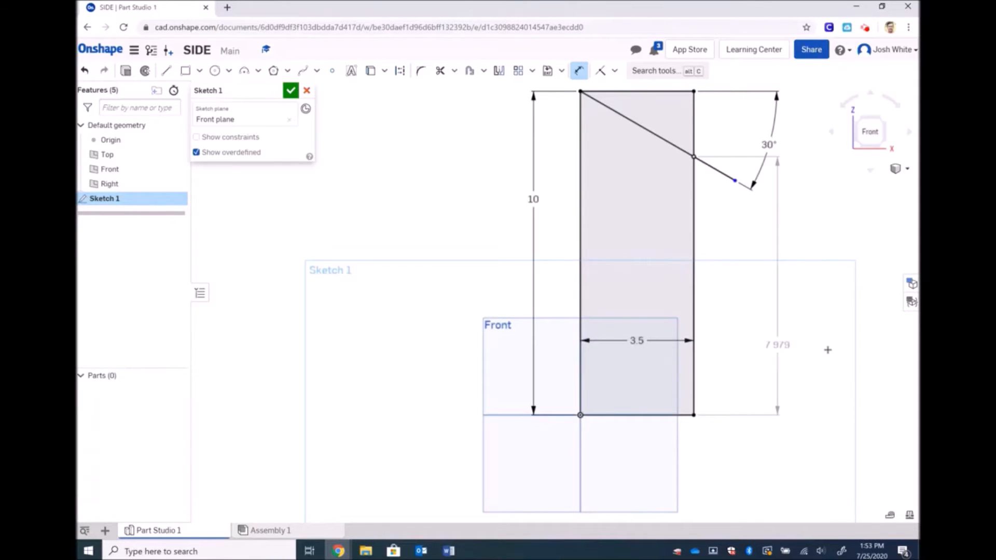
pyautogui.press('Escape')
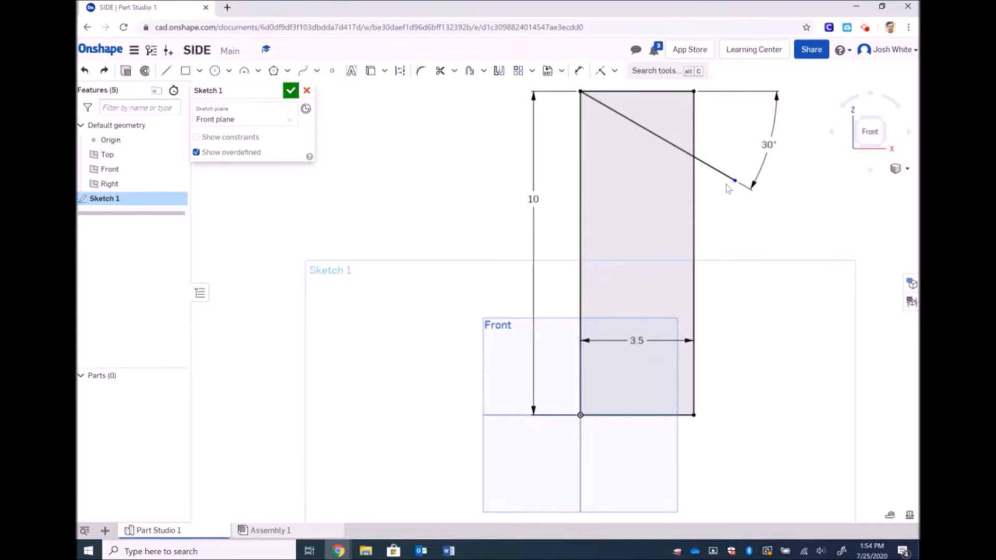
# Close the sketch, switch to isometric, and extrude the sketch face 0.75 in into Part 1
pyautogui.click(291, 94)
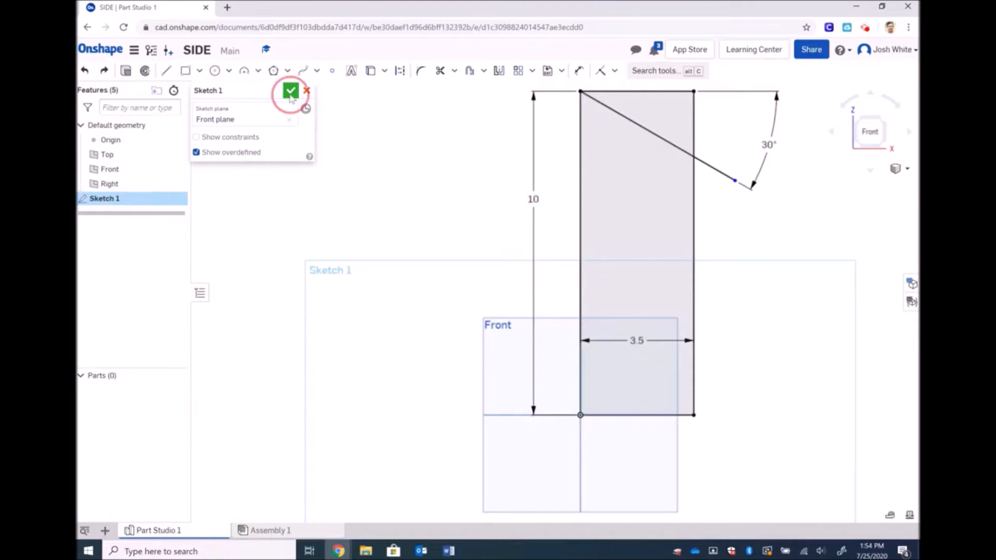
pyautogui.click(903, 168)
pyautogui.click(861, 184)
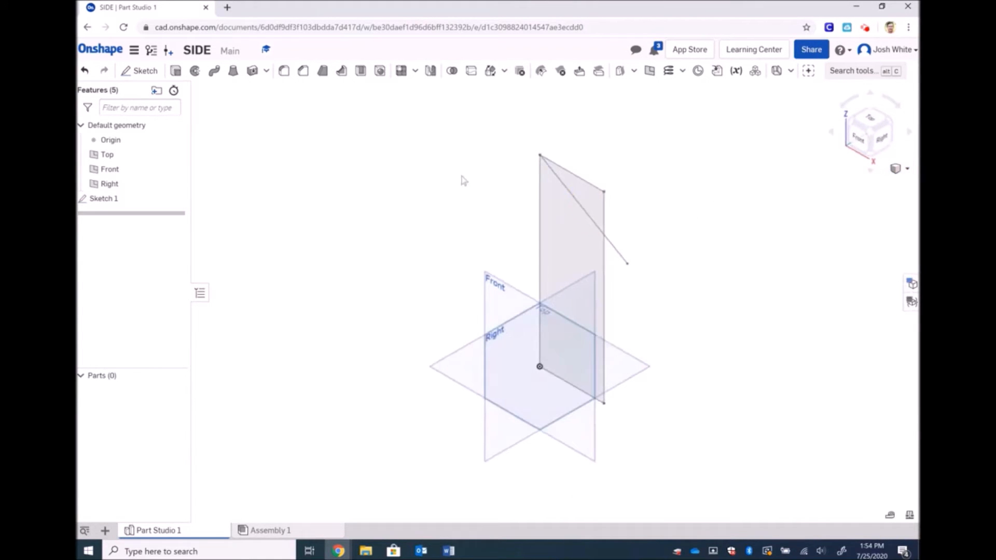
pyautogui.click(175, 70)
pyautogui.click(543, 185)
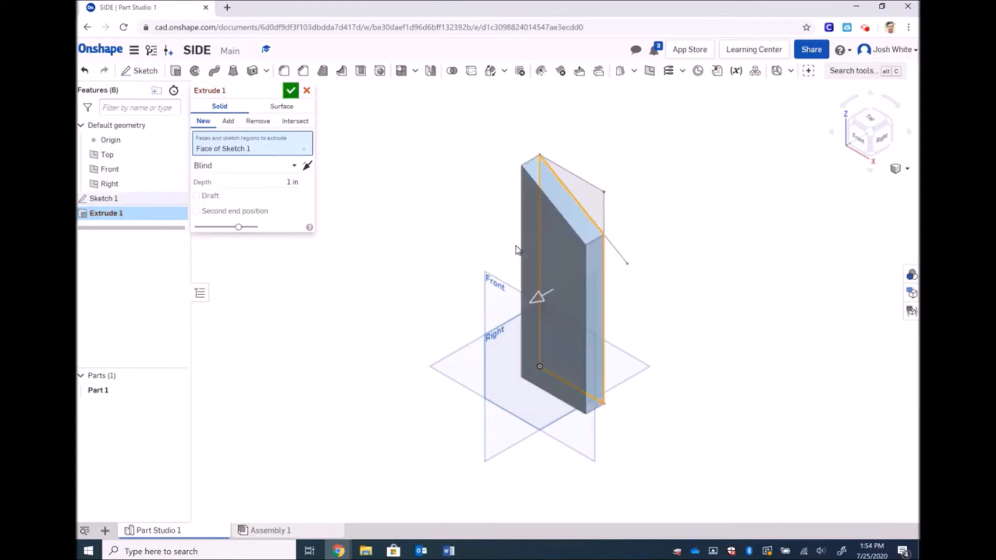
pyautogui.click(292, 182)
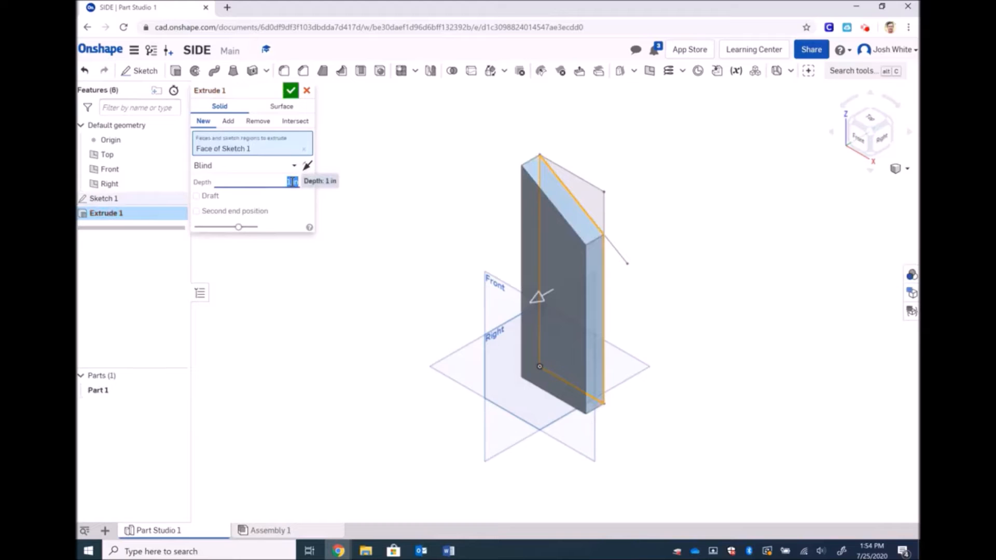
pyautogui.write('0.75')
pyautogui.press('Return')
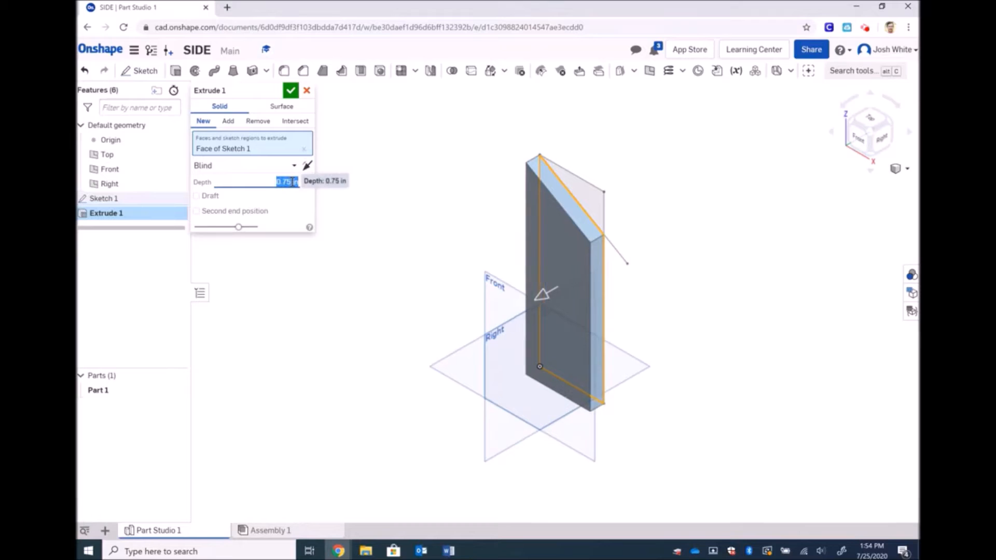
pyautogui.click(291, 90)
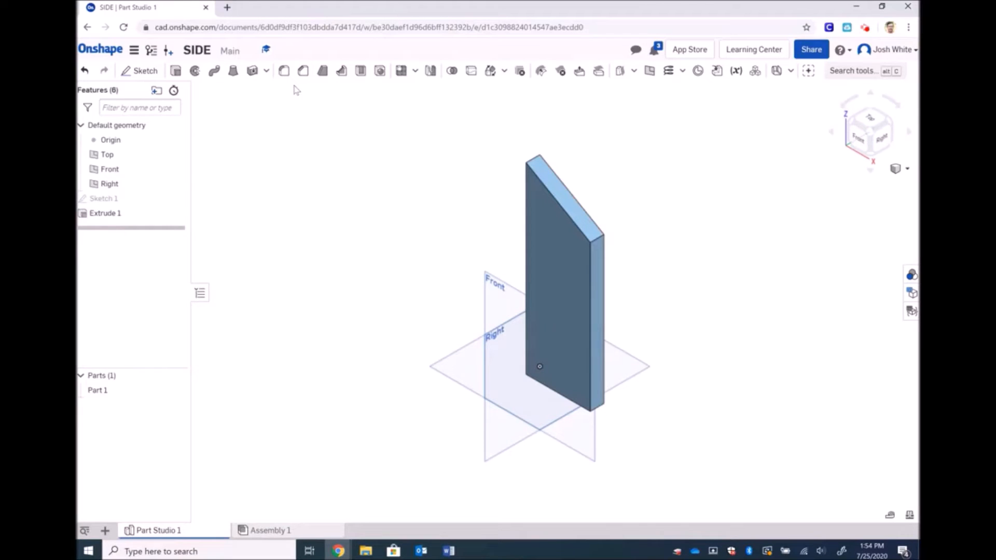
# Restore Sketch 1 and delete its angled line along with the 30° angle
pyautogui.hotkey('ctrl', 'z')
pyautogui.hotkey('ctrl', 'z')
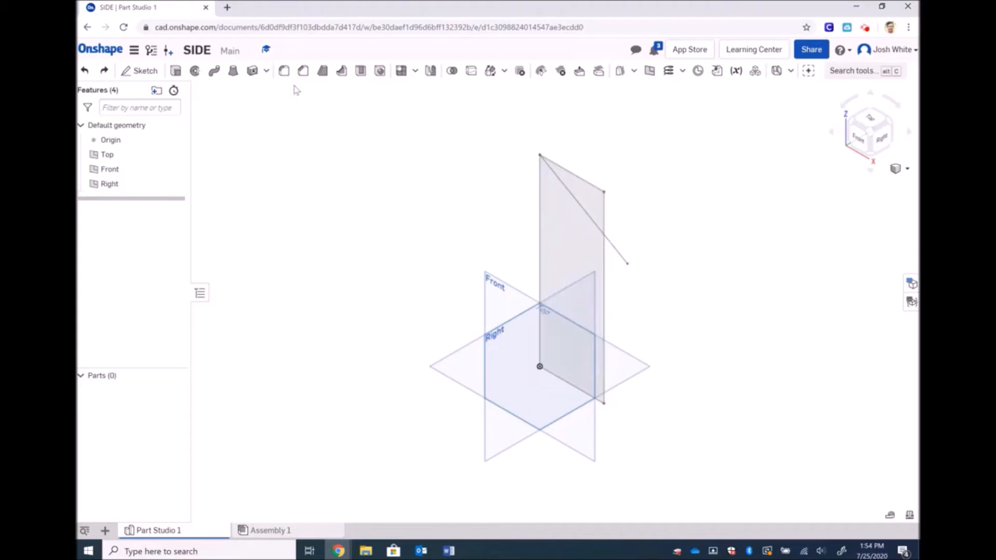
pyautogui.click(105, 74)
pyautogui.doubleClick(104, 198)
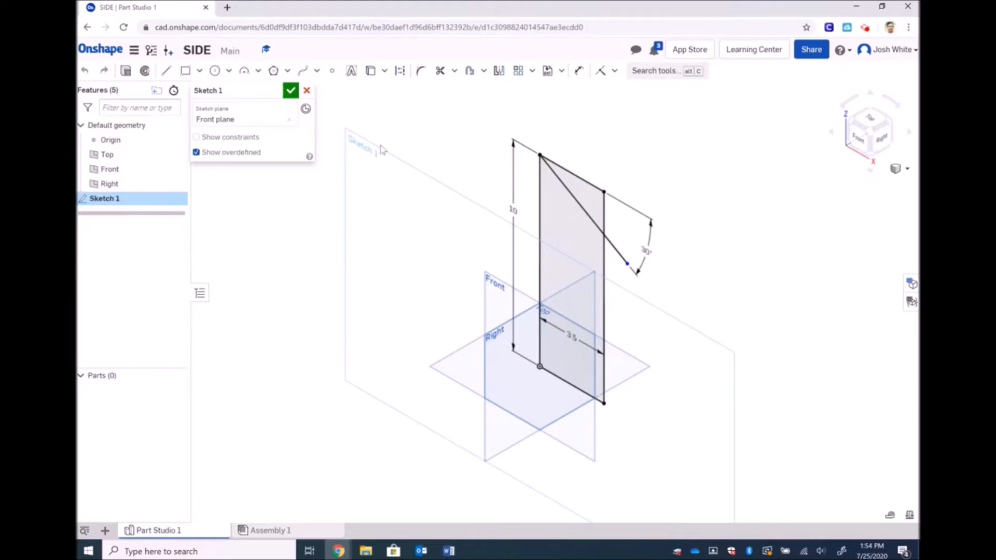
pyautogui.click(859, 141)
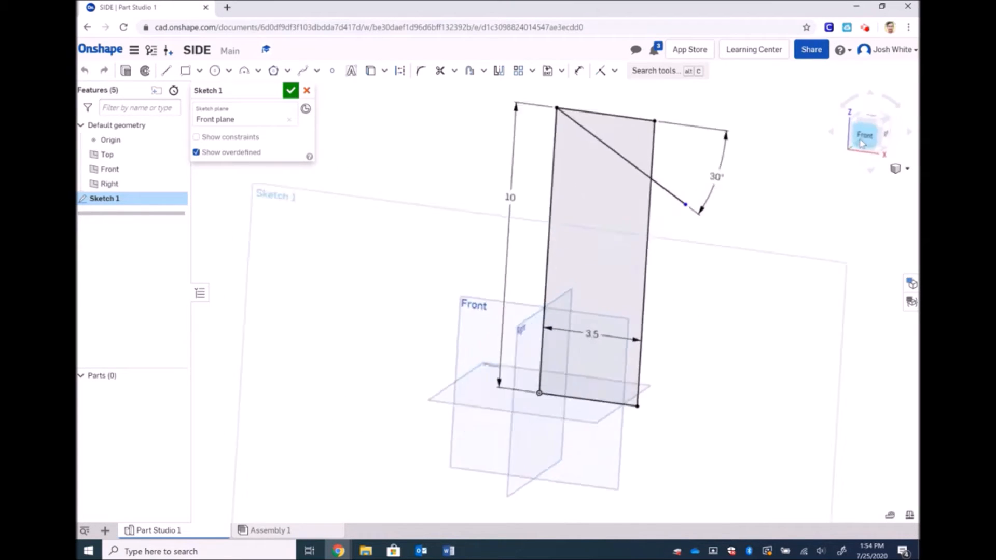
pyautogui.click(616, 136)
pyautogui.click(616, 136)
pyautogui.press('Delete')
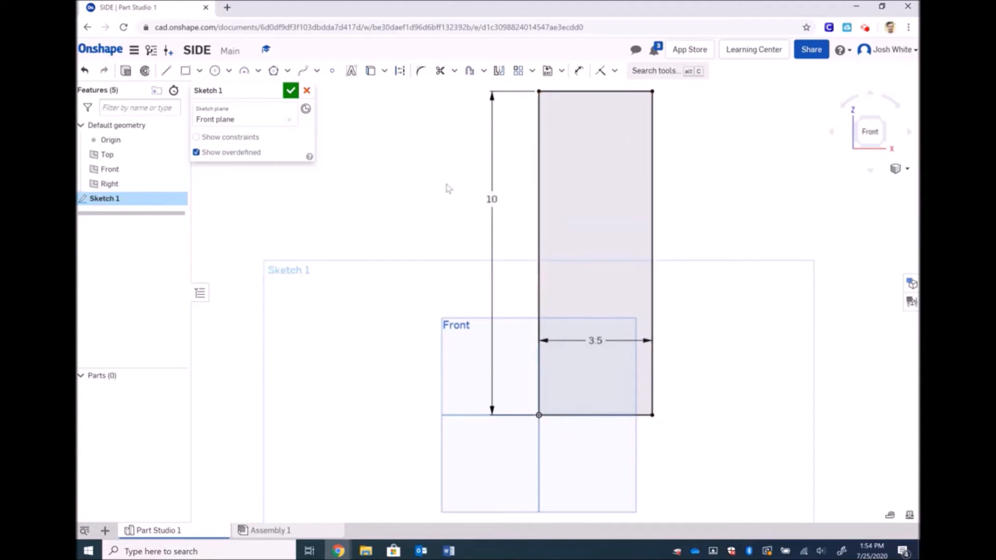
pyautogui.click(291, 90)
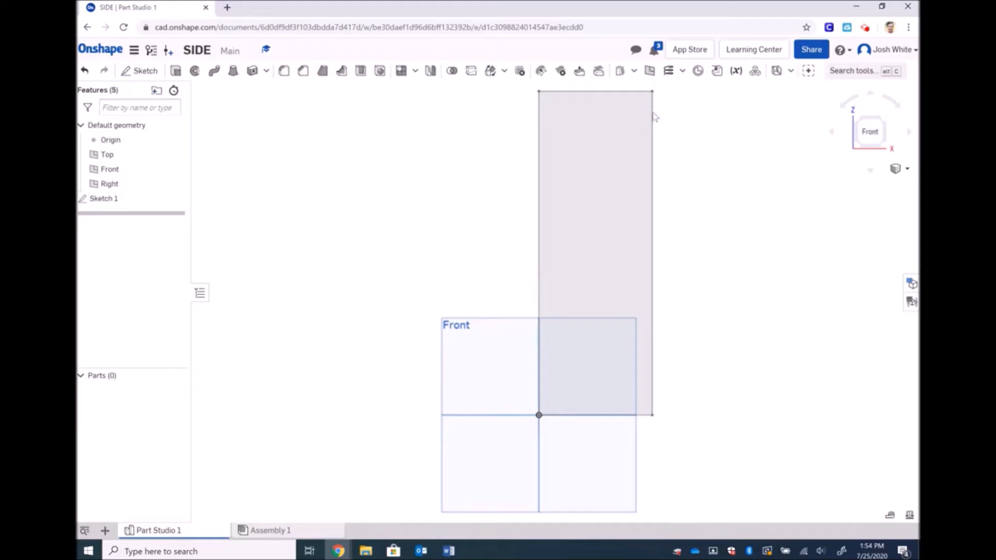
# Extrude the rectangle 0.75 in into a plain block, viewed isometrically
pyautogui.click(896, 168)
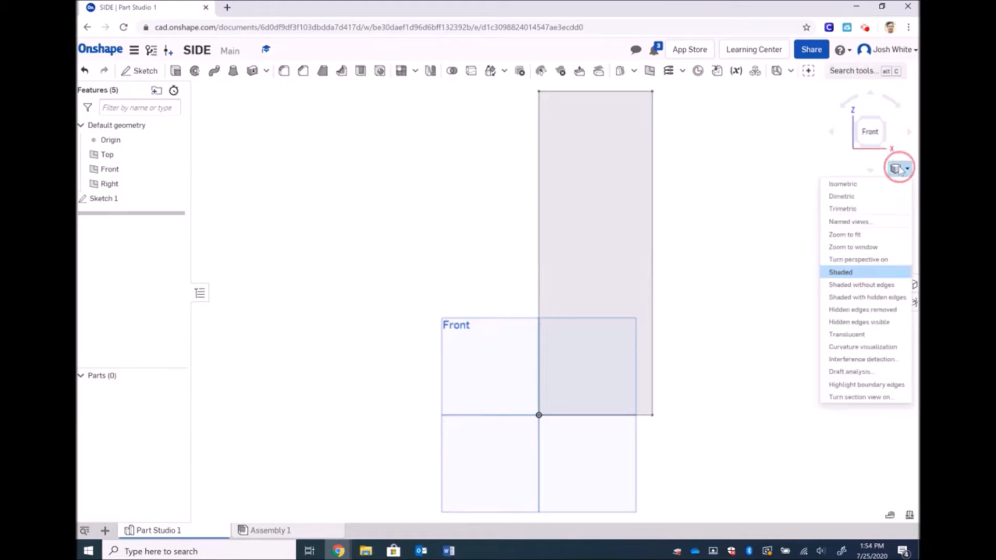
pyautogui.click(876, 184)
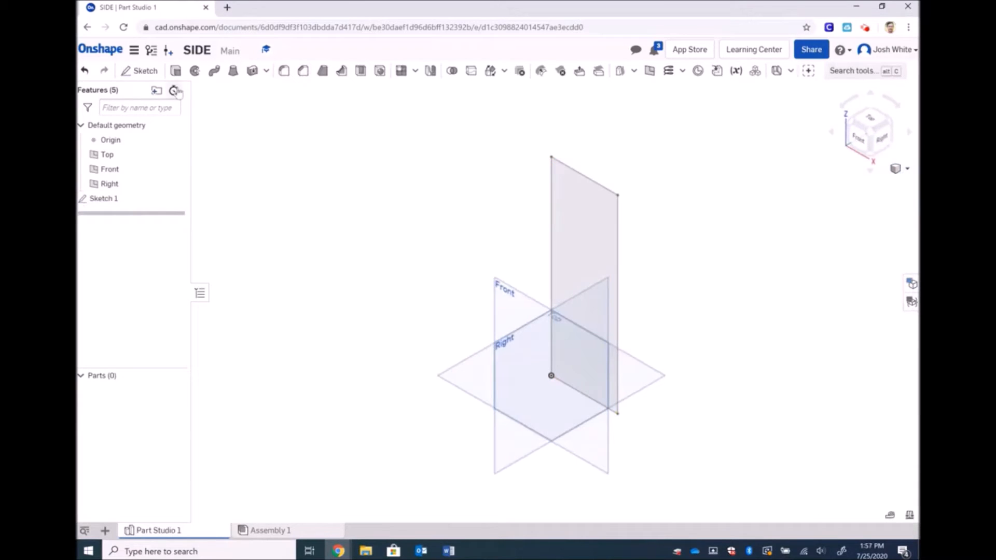
pyautogui.click(176, 73)
pyautogui.click(587, 178)
pyautogui.click(292, 182)
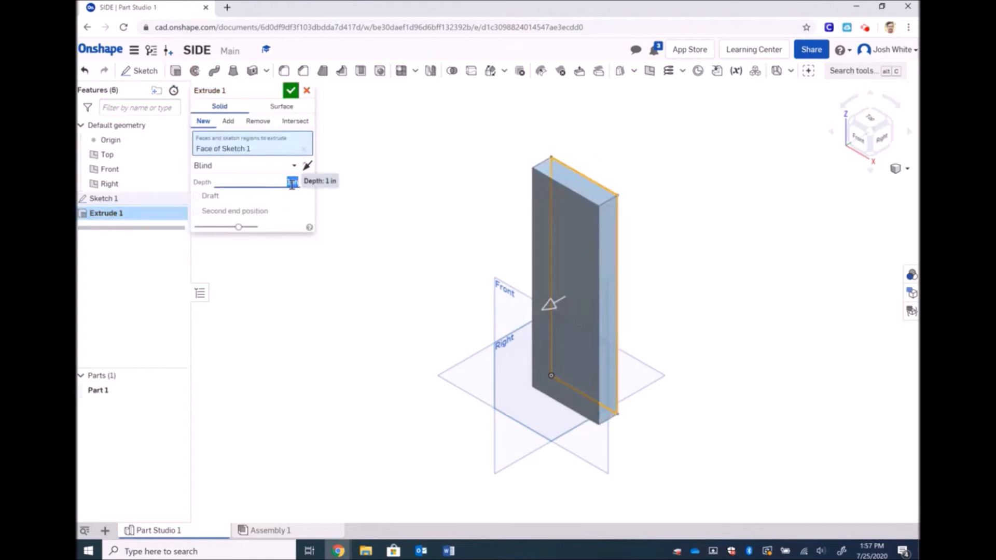
pyautogui.press('BackSpace')
pyautogui.press('Tab')
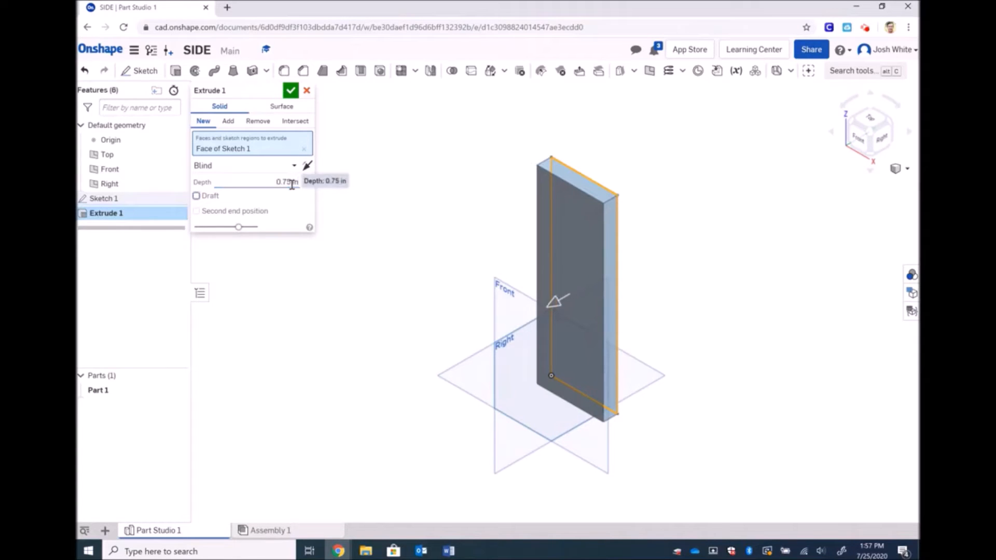
pyautogui.click(291, 91)
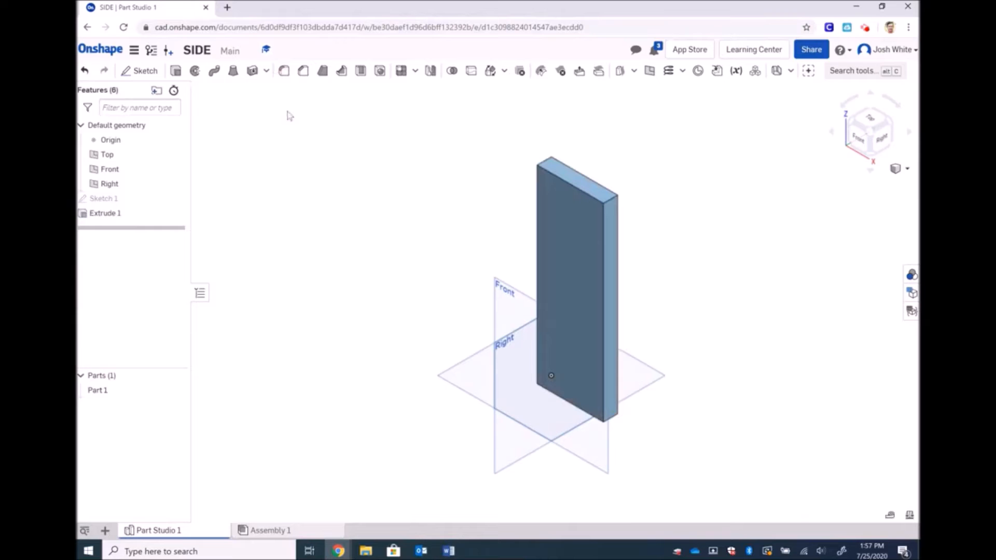
pyautogui.click(139, 70)
# Start Sketch 2 on the front face and project its left, top, right and bottom edges
pyautogui.click(572, 238)
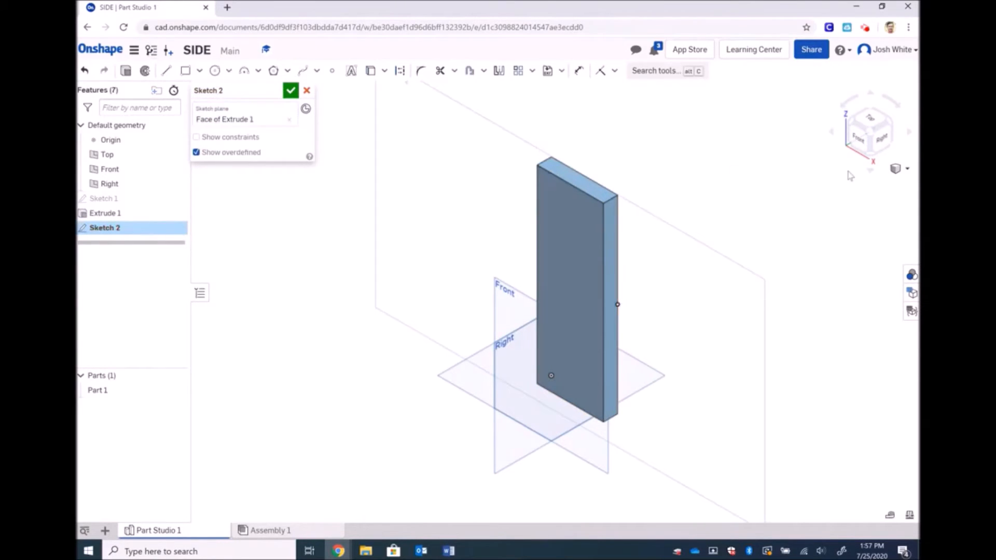
pyautogui.click(861, 142)
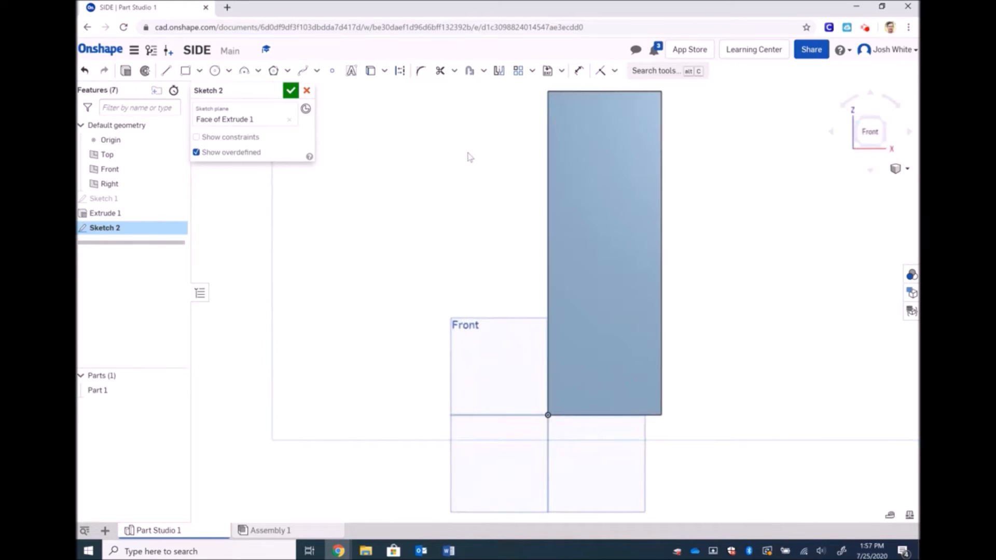
pyautogui.click(370, 71)
pyautogui.click(547, 104)
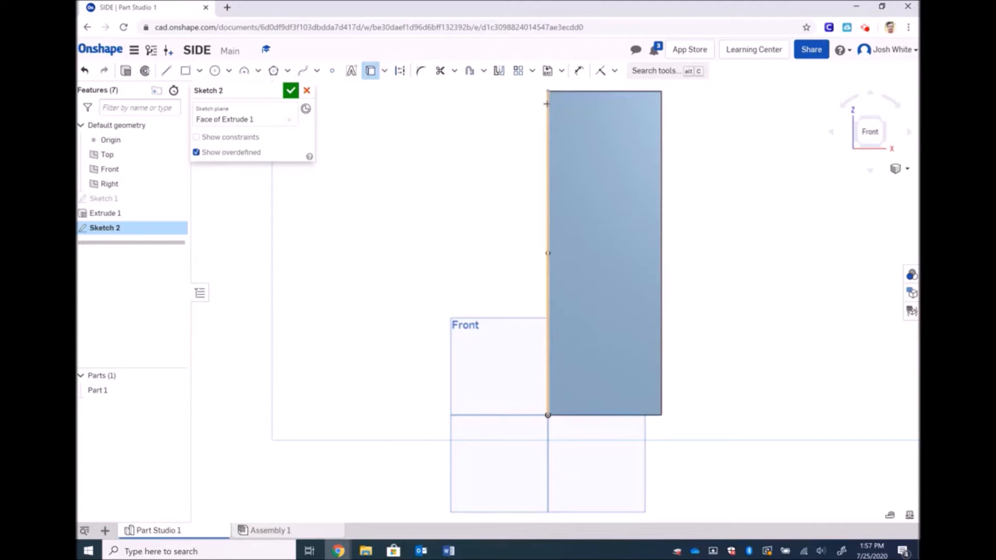
pyautogui.click(565, 92)
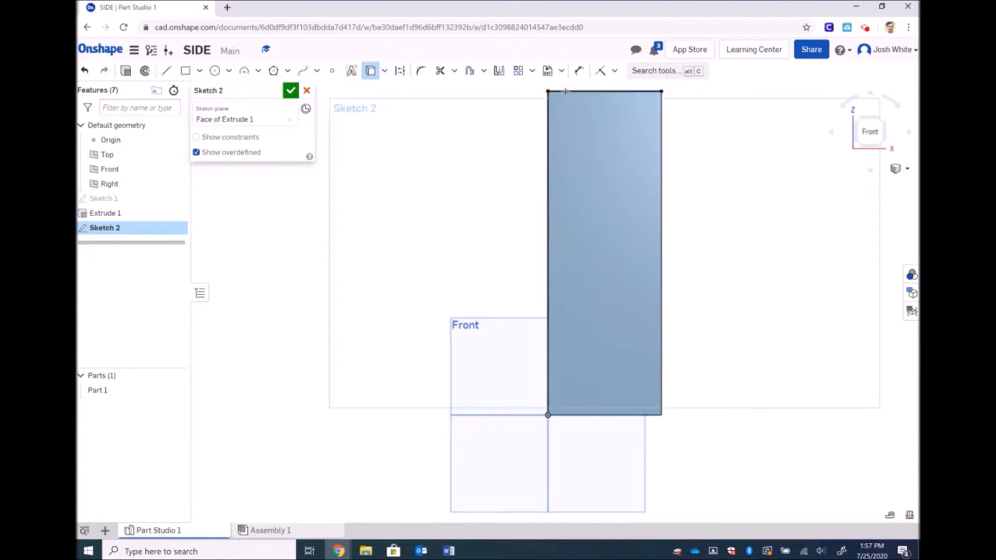
pyautogui.click(662, 120)
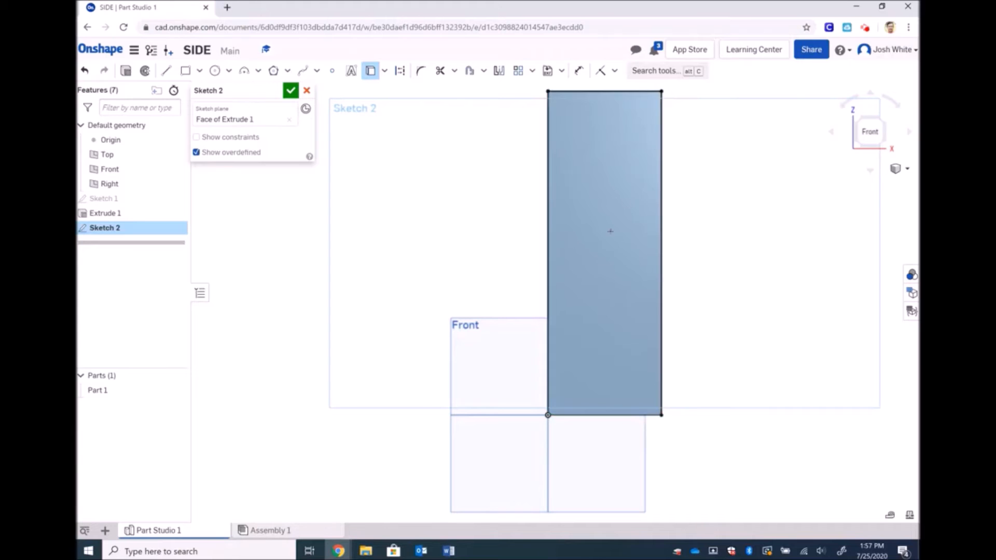
pyautogui.click(585, 416)
pyautogui.click(166, 71)
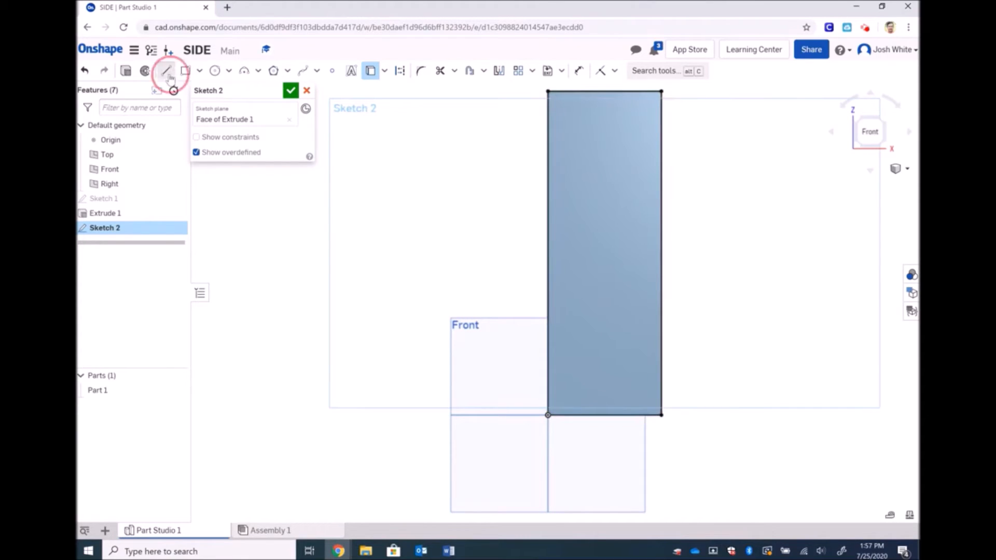
# Draw a line from the top-left corner, dimension it 30° to the top edge, and close Sketch 2
pyautogui.click(547, 92)
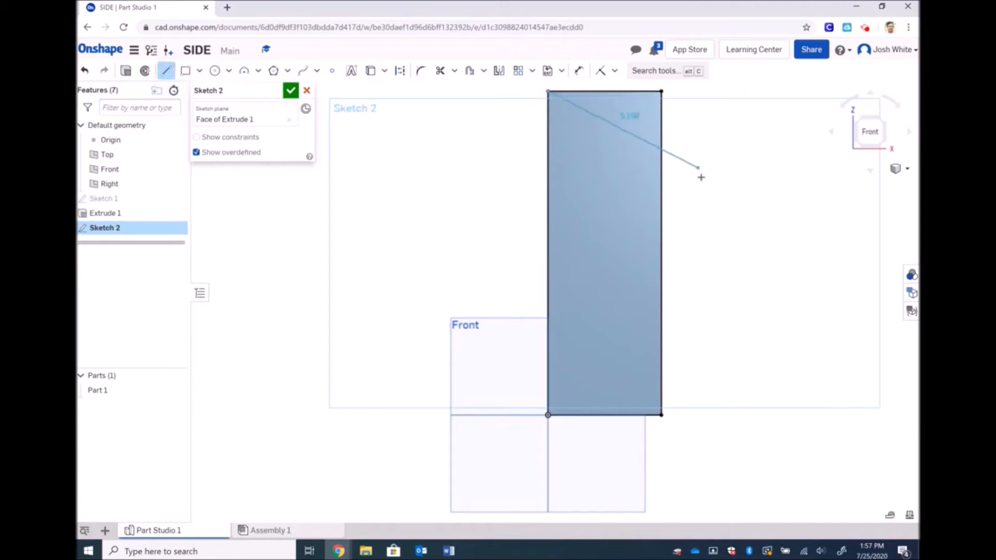
pyautogui.click(705, 181)
pyautogui.press('Escape')
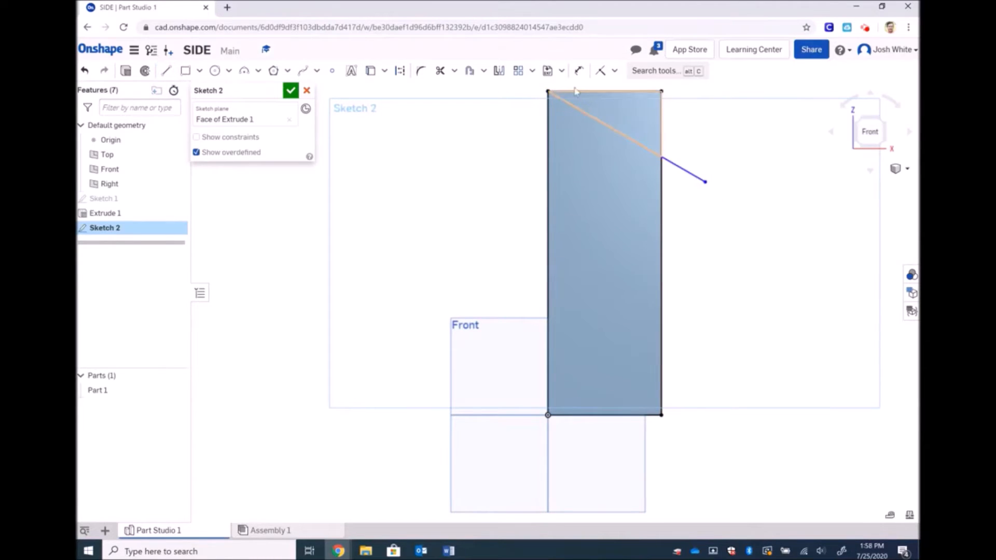
pyautogui.click(579, 71)
pyautogui.click(581, 111)
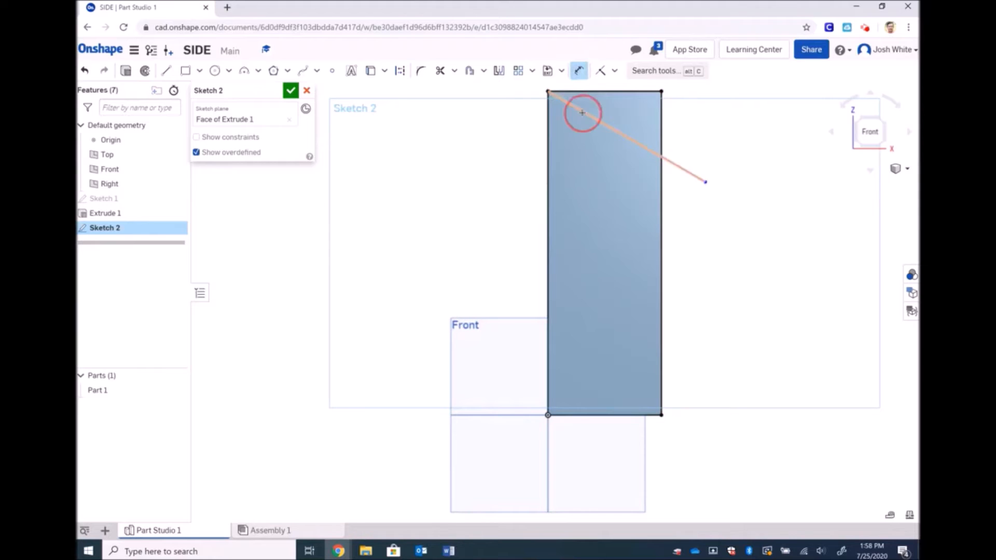
pyautogui.click(620, 94)
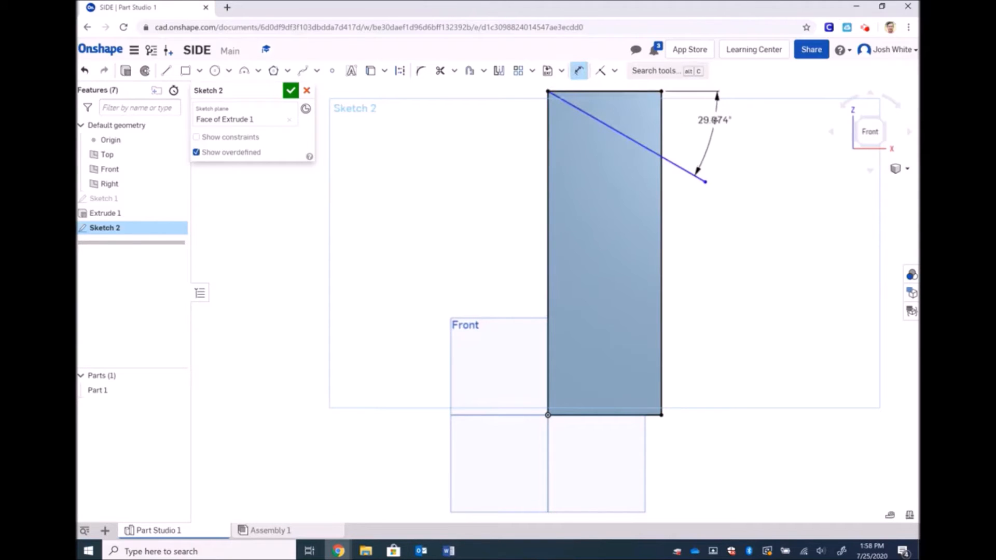
pyautogui.click(714, 121)
pyautogui.write('30')
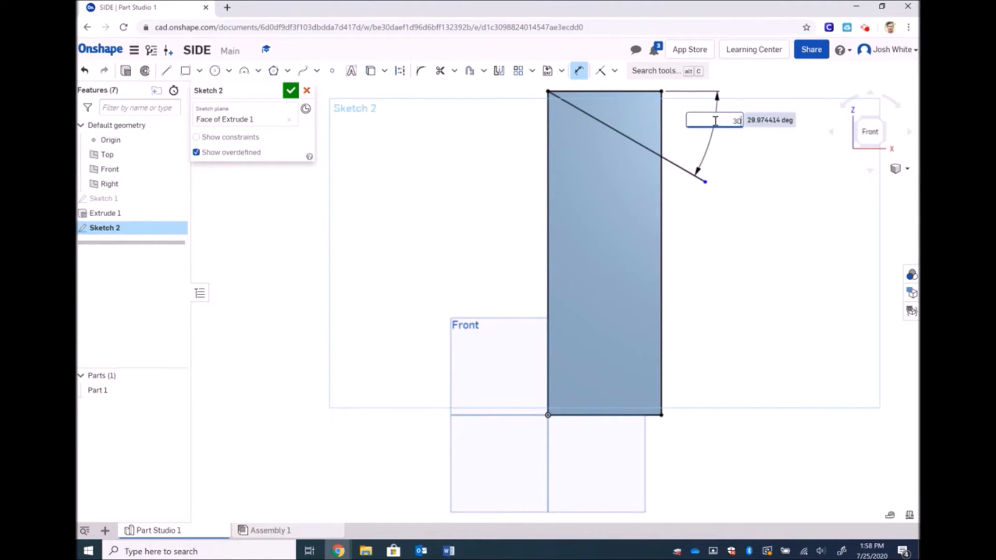
pyautogui.press('Return')
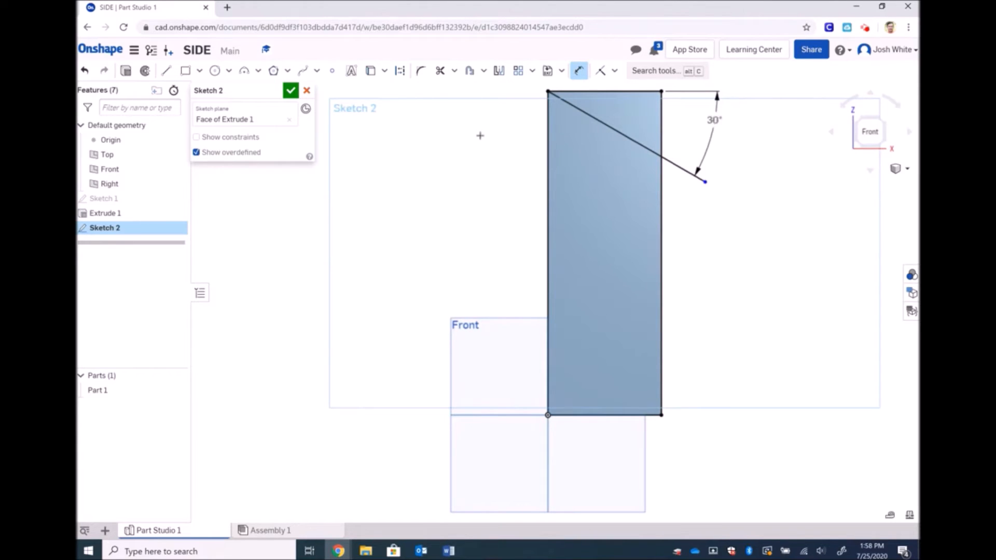
pyautogui.click(291, 90)
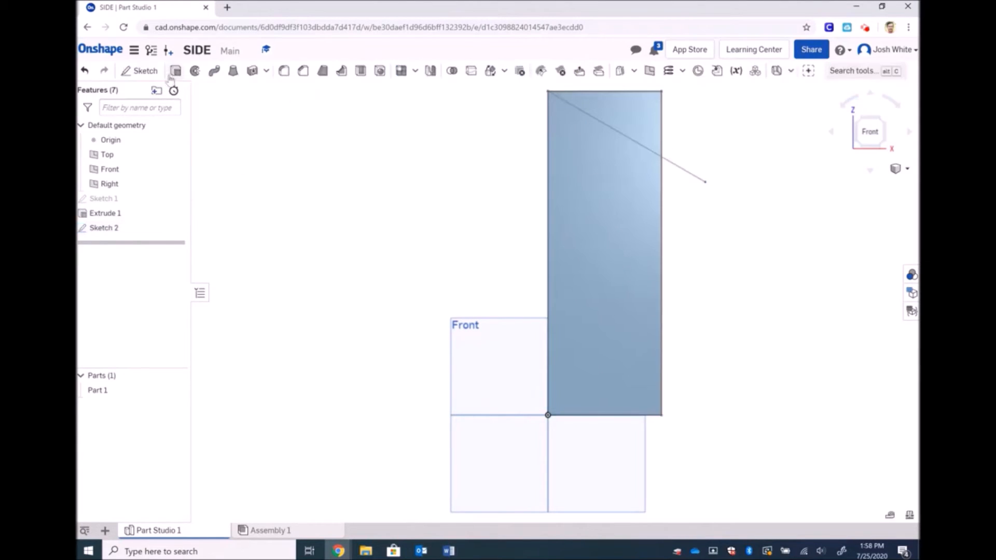
pyautogui.click(175, 70)
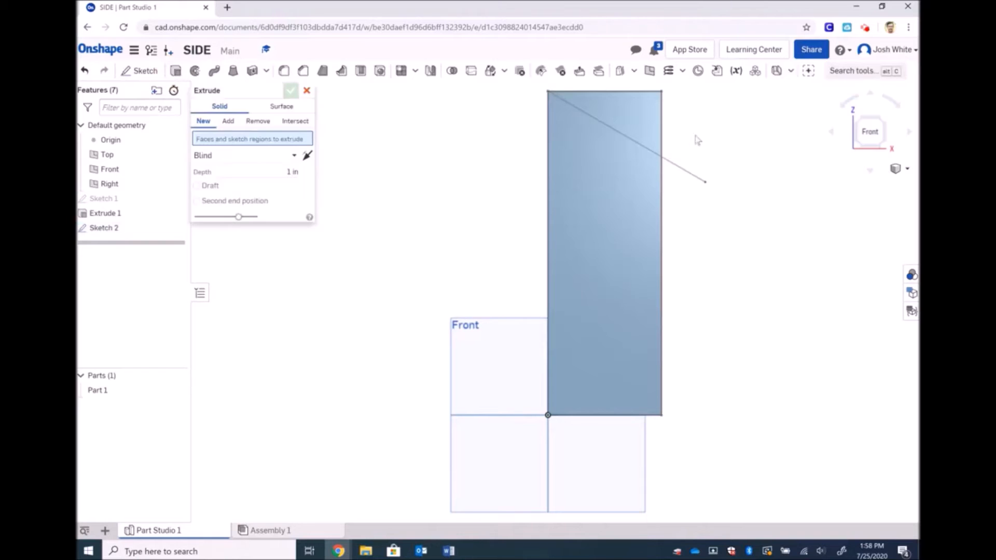
# Cut away the Sketch 2 wedge region with a Remove extrude 0.75 in deep
pyautogui.click(628, 106)
pyautogui.click(899, 173)
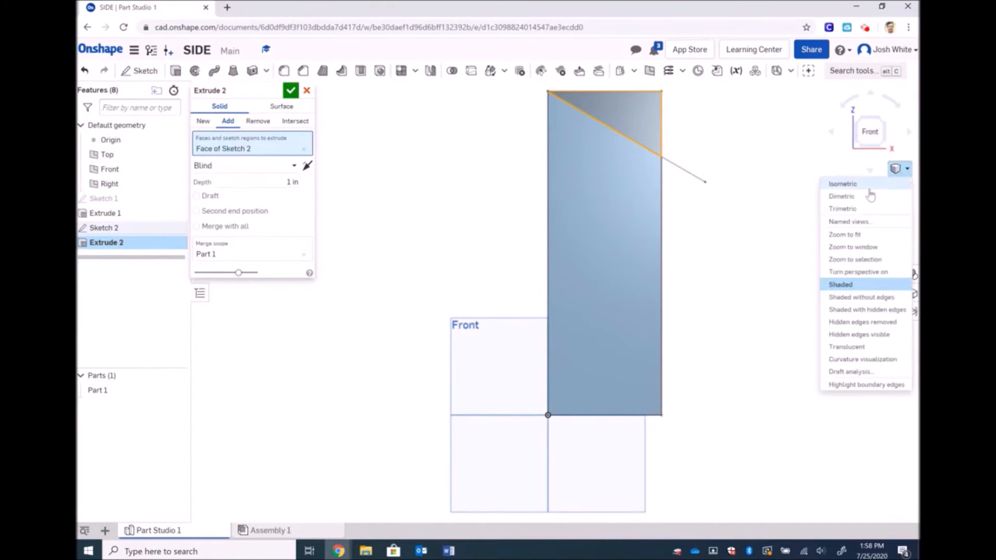
pyautogui.click(871, 190)
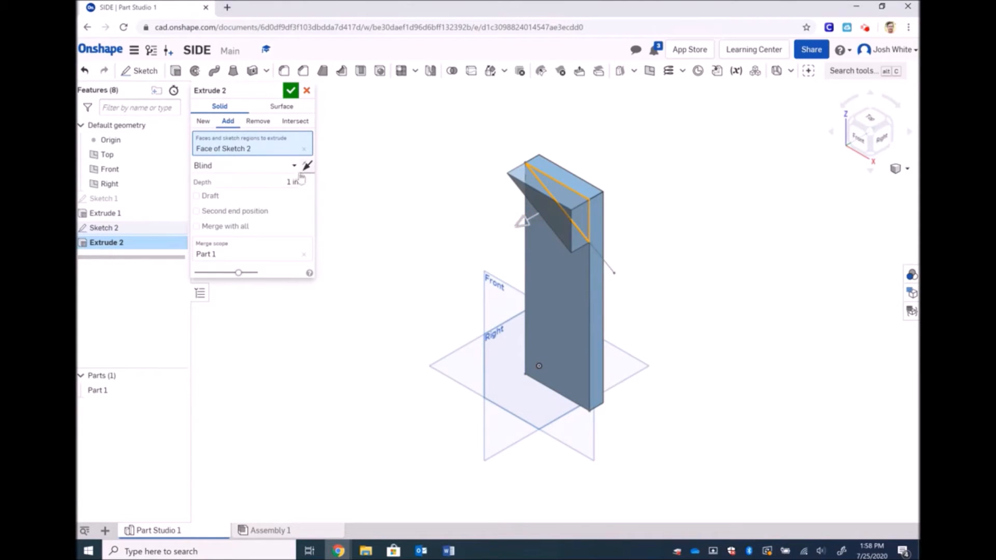
pyautogui.click(259, 127)
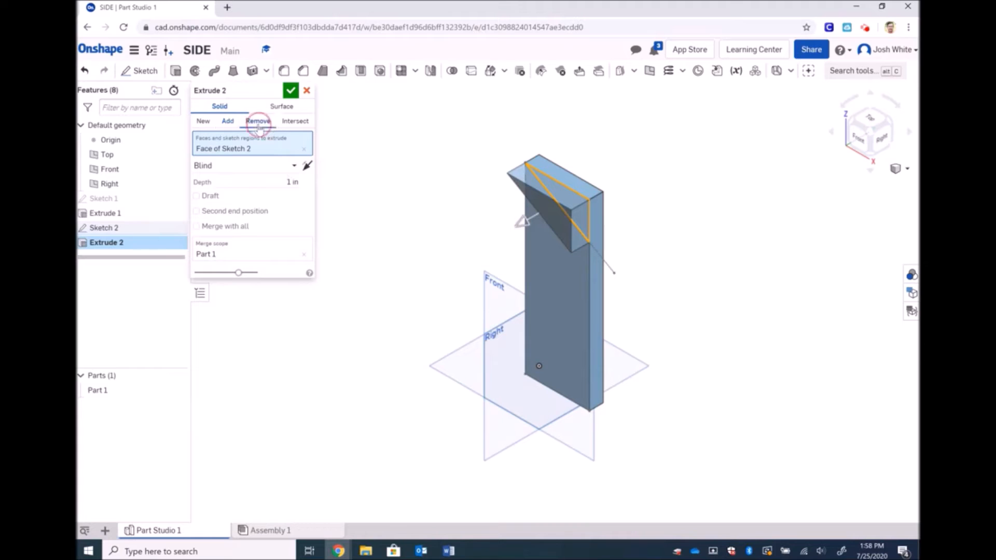
pyautogui.click(228, 121)
pyautogui.click(257, 123)
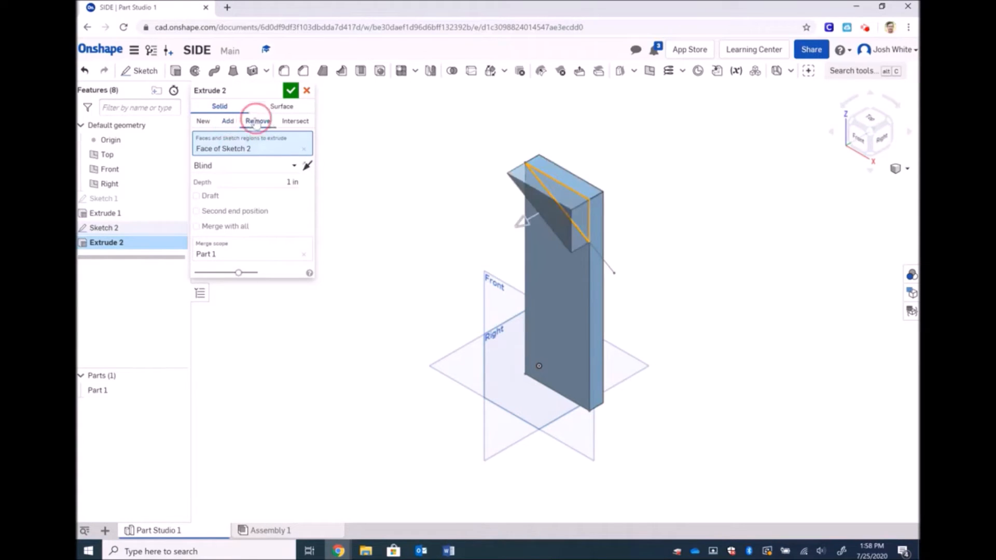
pyautogui.click(293, 182)
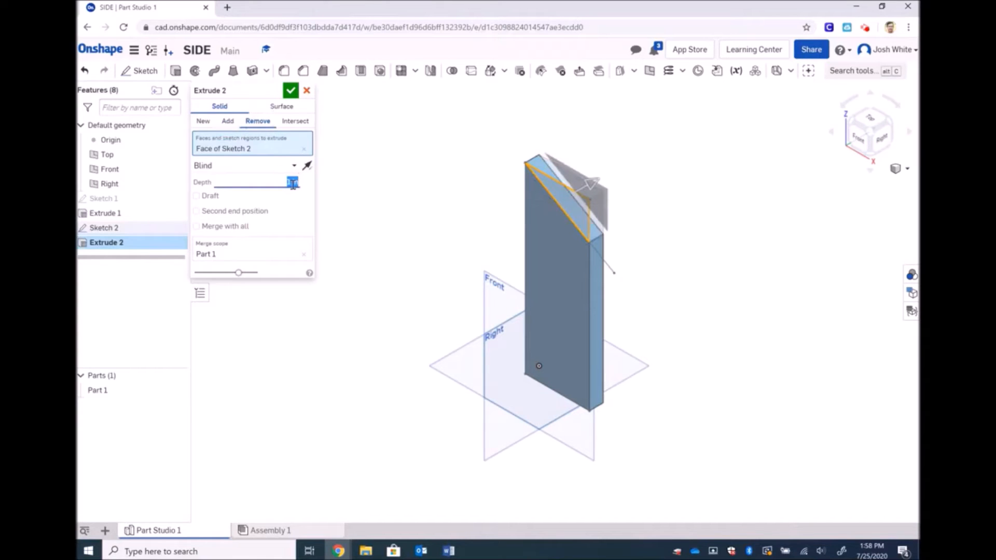
pyautogui.press('BackSpace')
pyautogui.write('0.75')
pyautogui.press('Return')
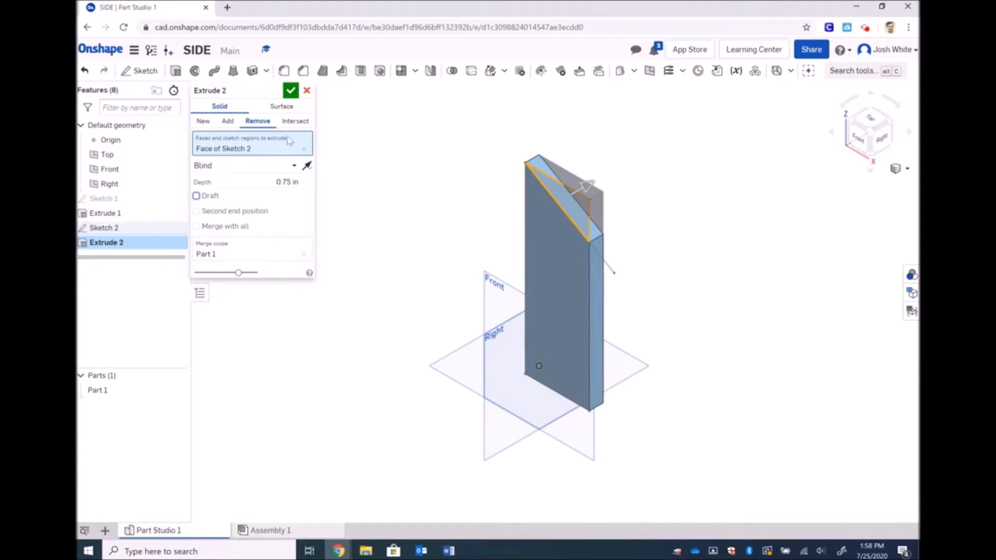
pyautogui.click(291, 91)
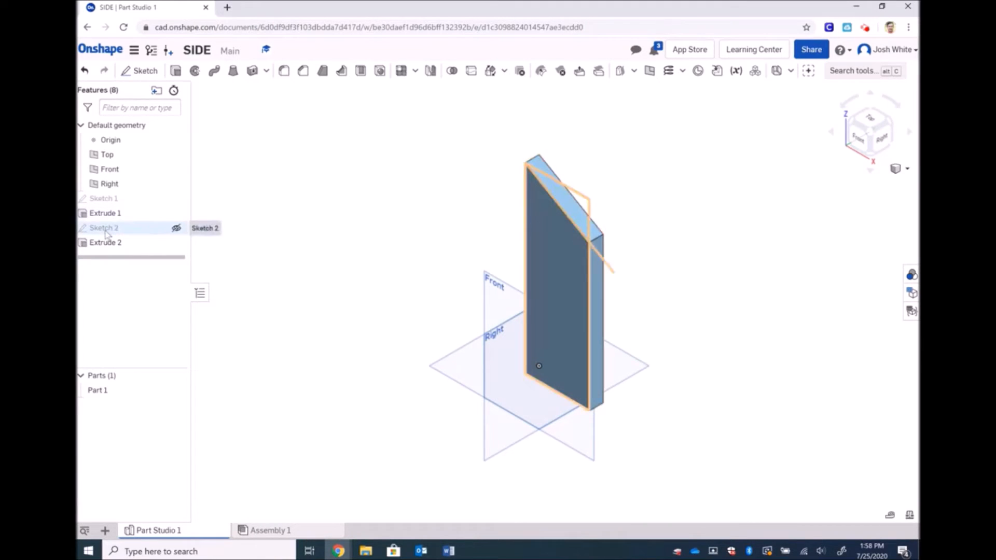
# Delete Extrude 2, Sketch 2 and Extrude 1 from the feature list
pyautogui.click(102, 246)
pyautogui.press('Delete')
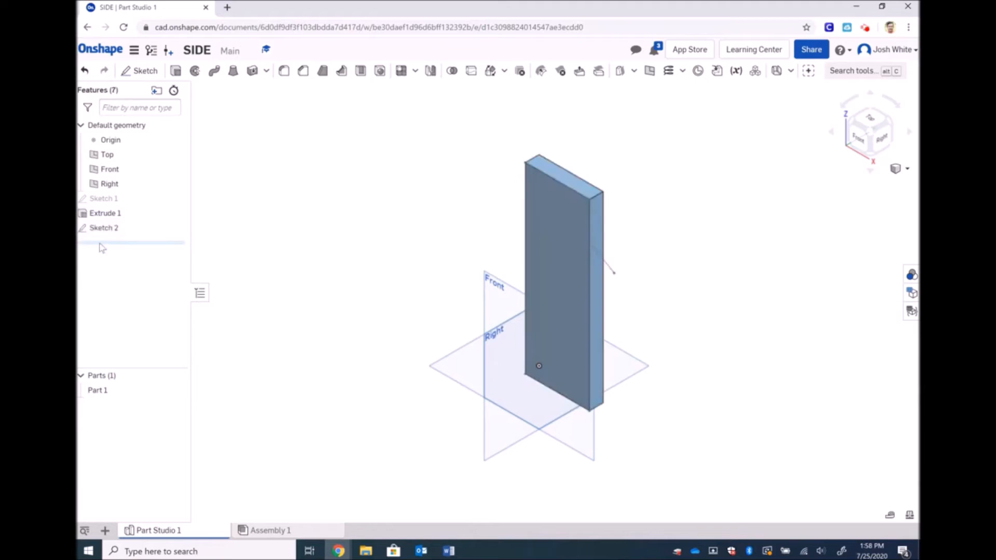
pyautogui.click(106, 229)
pyautogui.press('Delete')
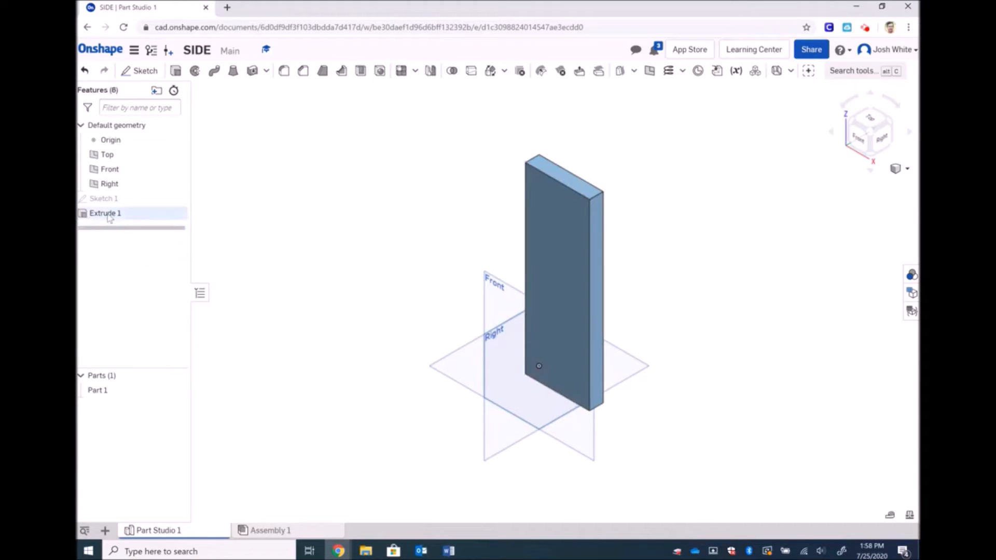
pyautogui.click(107, 217)
pyautogui.press('Delete')
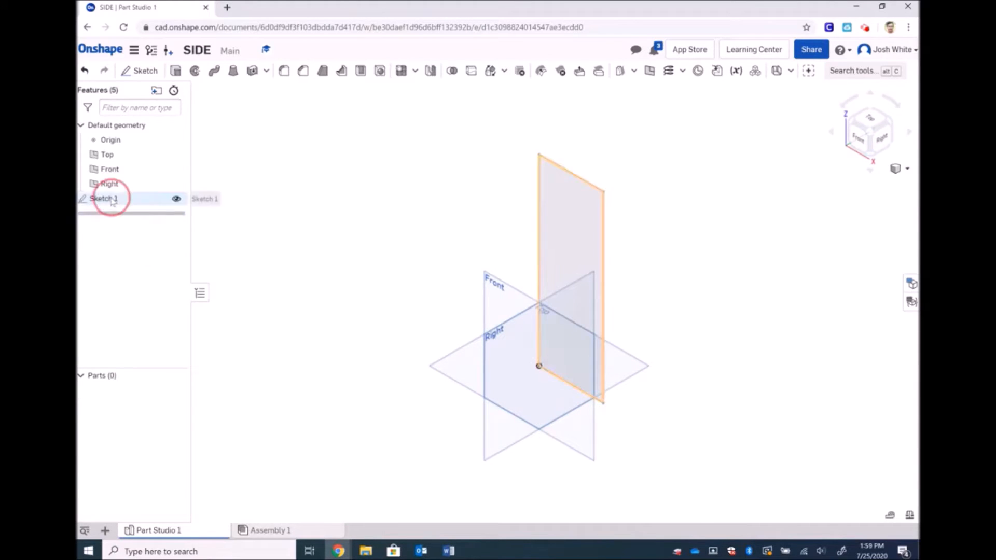
# Extrude the Sketch 1 rectangle again into a 0.75 in thick plate
pyautogui.doubleClick(111, 199)
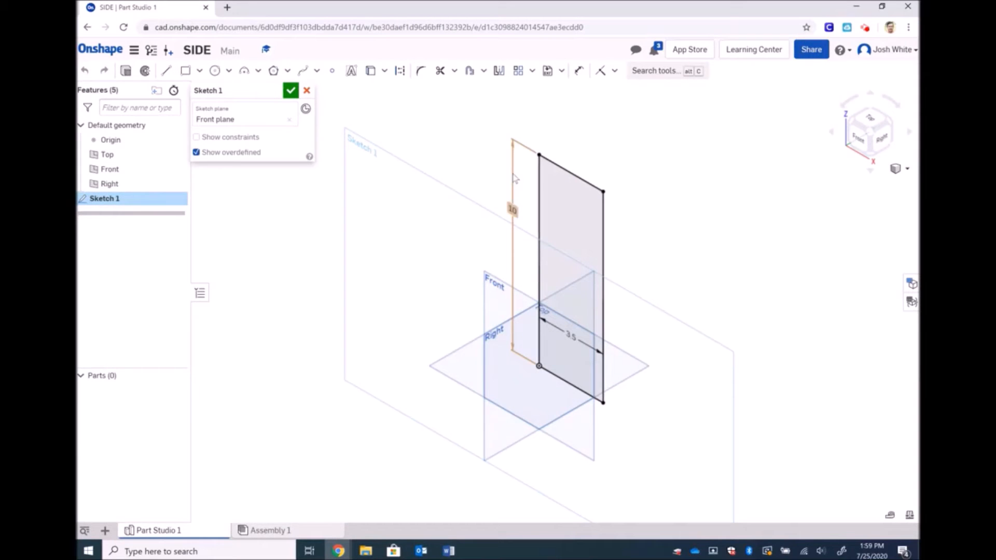
pyautogui.click(290, 90)
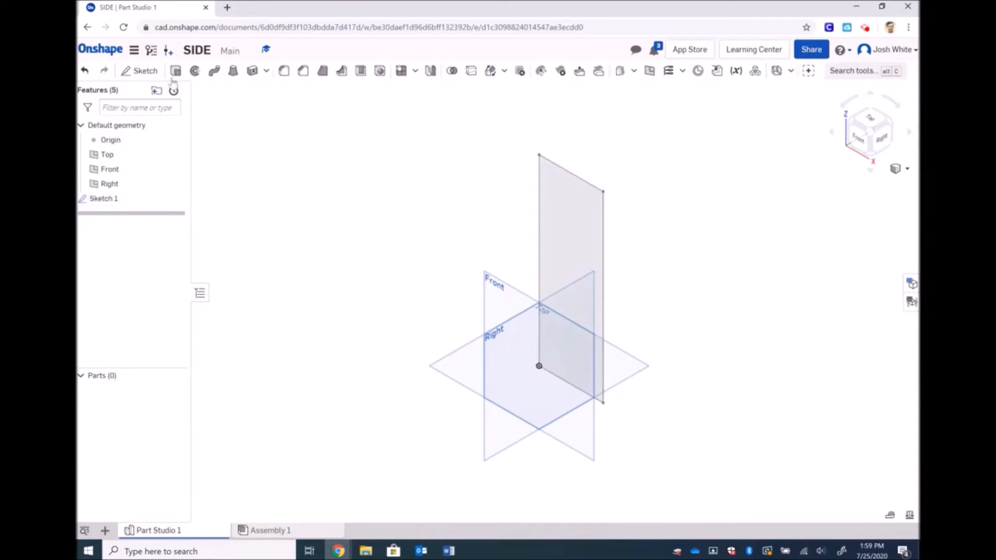
pyautogui.click(175, 71)
pyautogui.click(548, 167)
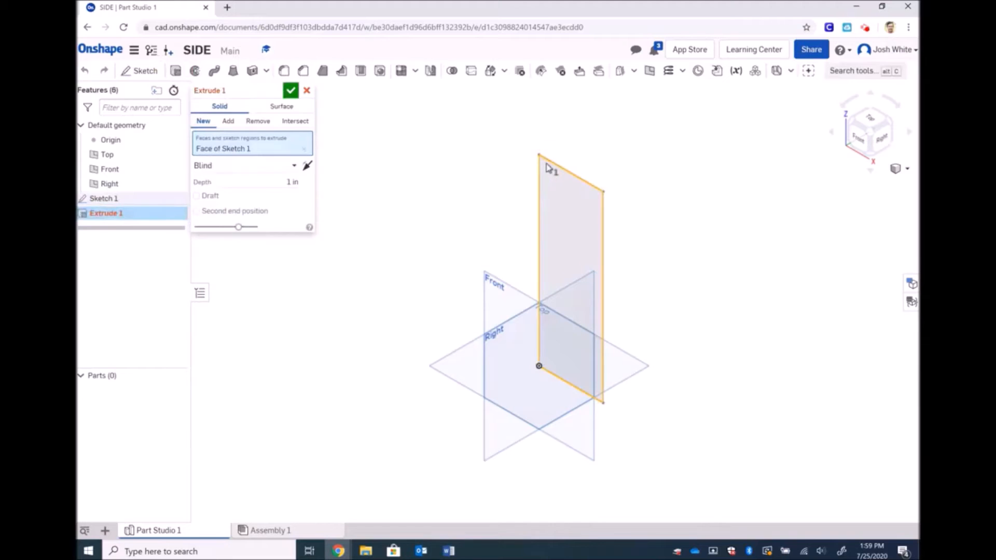
pyautogui.click(292, 182)
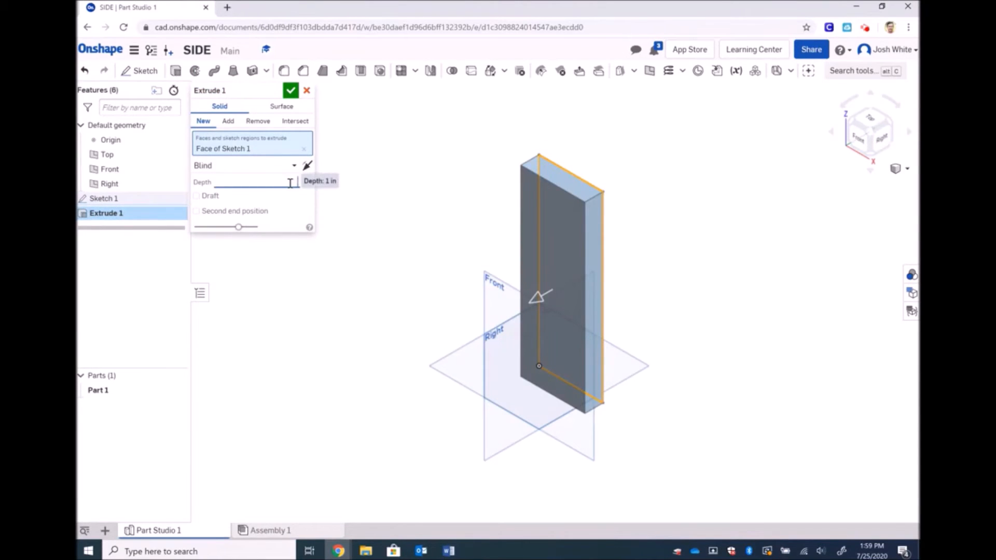
pyautogui.write('5')
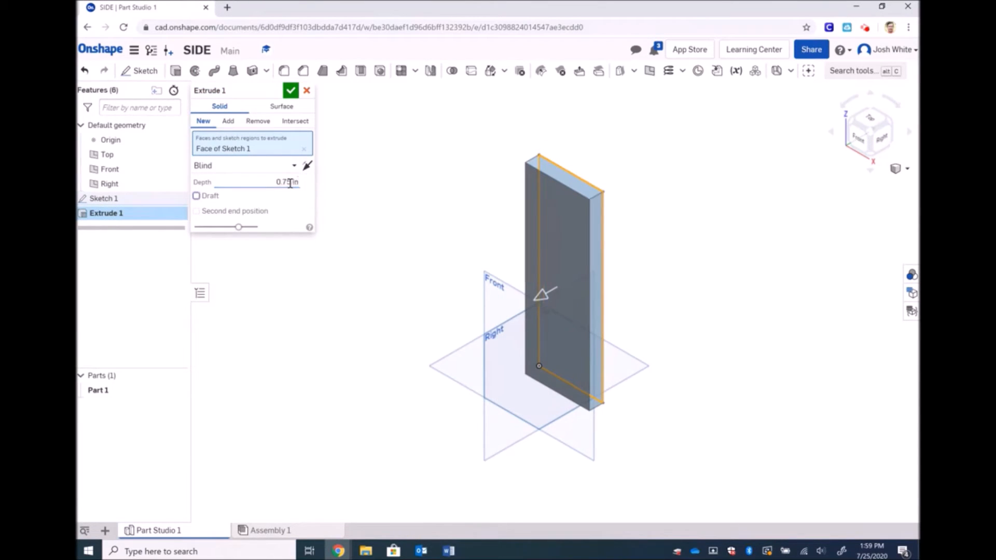
pyautogui.click(291, 91)
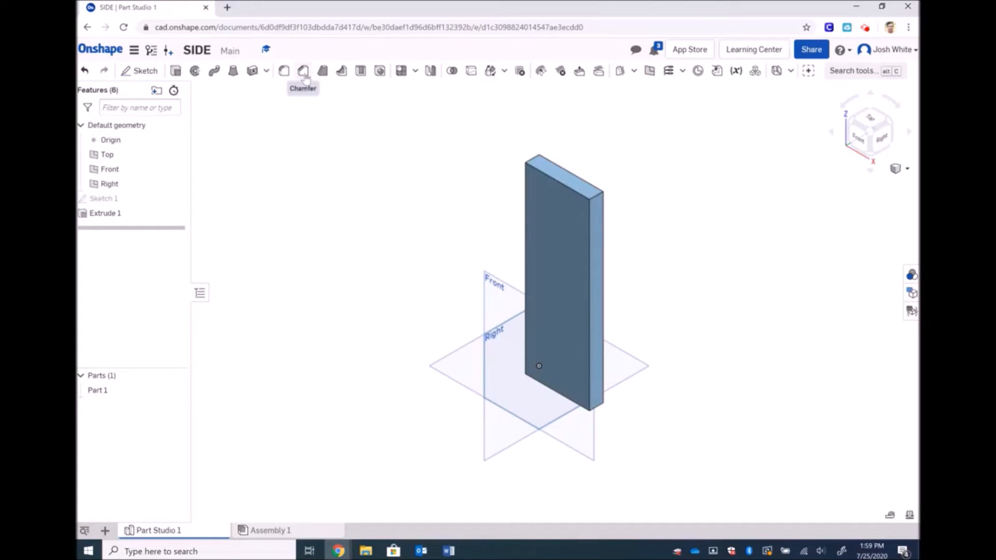
# Chamfer the plate's top edge by distance and angle: 30° angle, 3.5 in distance
pyautogui.click(303, 73)
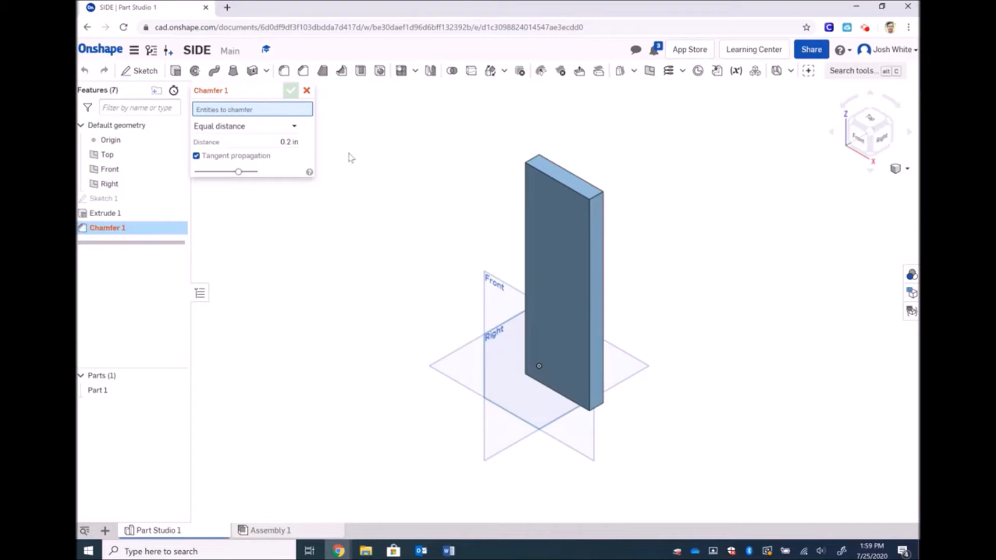
pyautogui.click(293, 127)
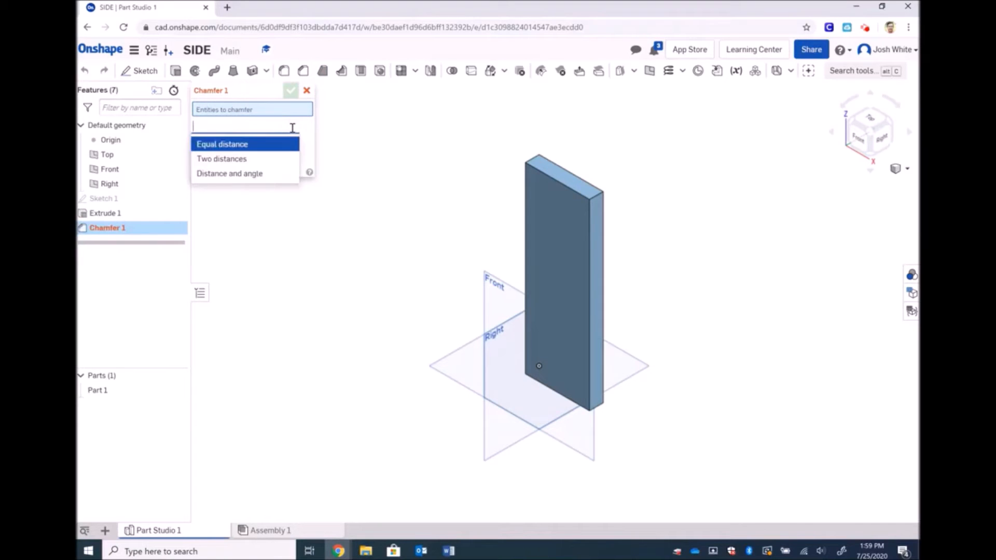
pyautogui.click(263, 174)
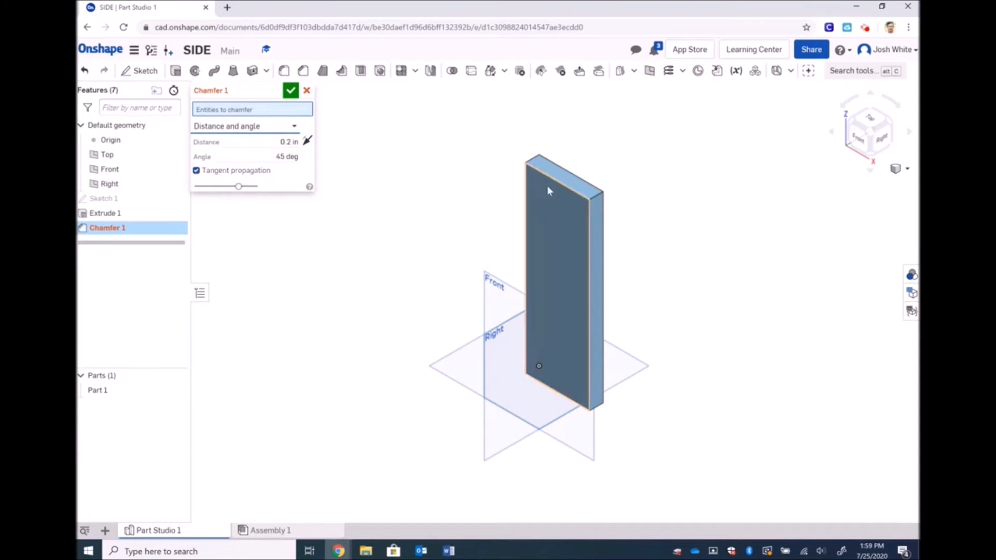
pyautogui.click(596, 194)
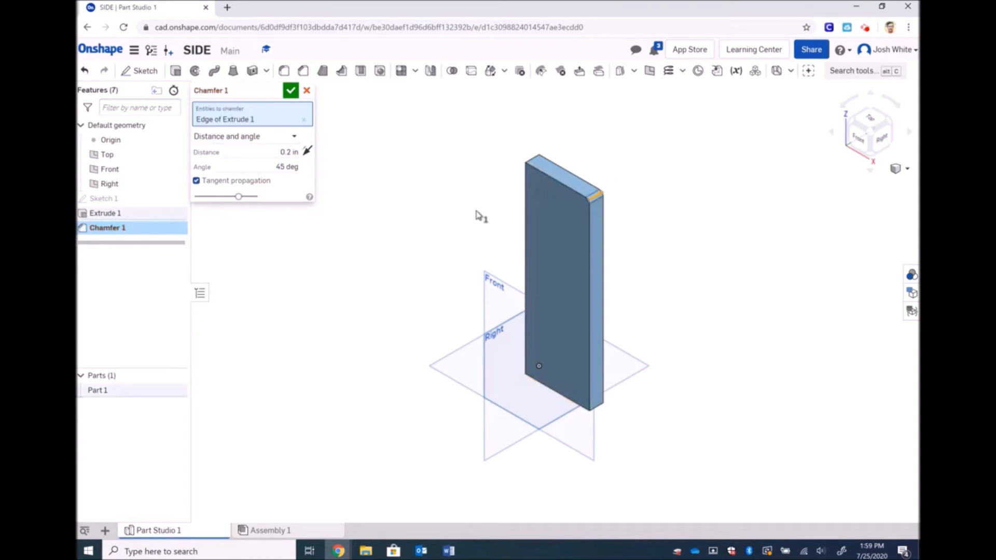
pyautogui.click(287, 167)
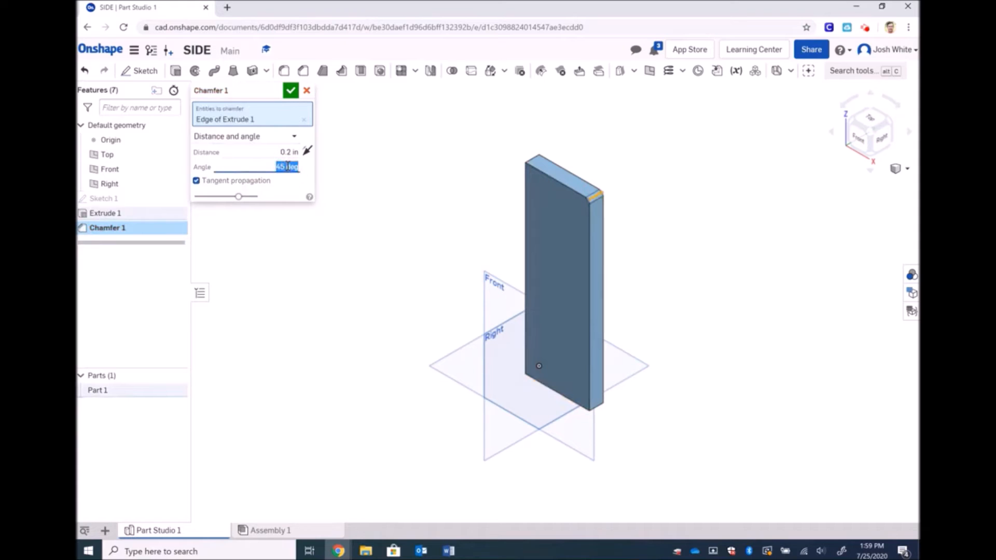
pyautogui.write('30')
pyautogui.press('Return')
pyautogui.click(288, 150)
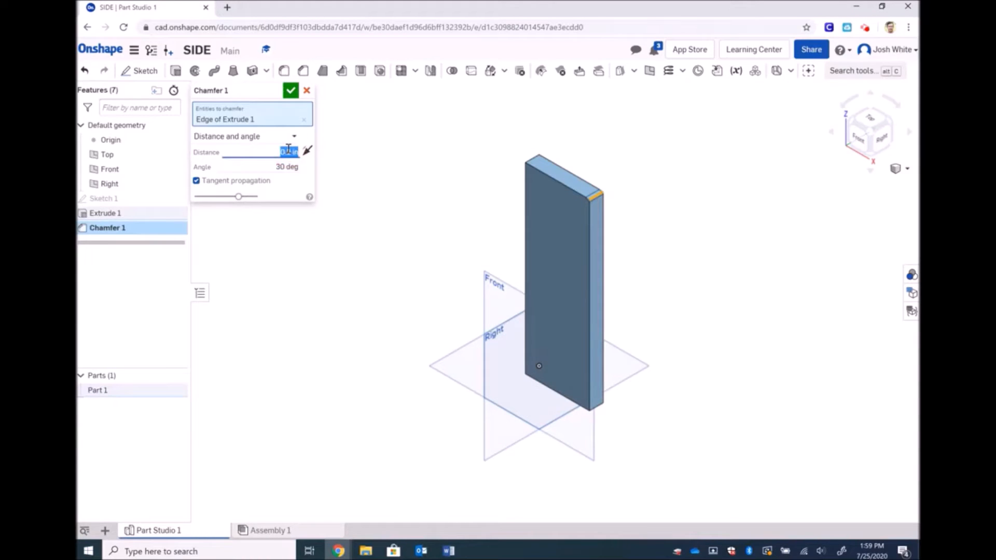
pyautogui.write('1')
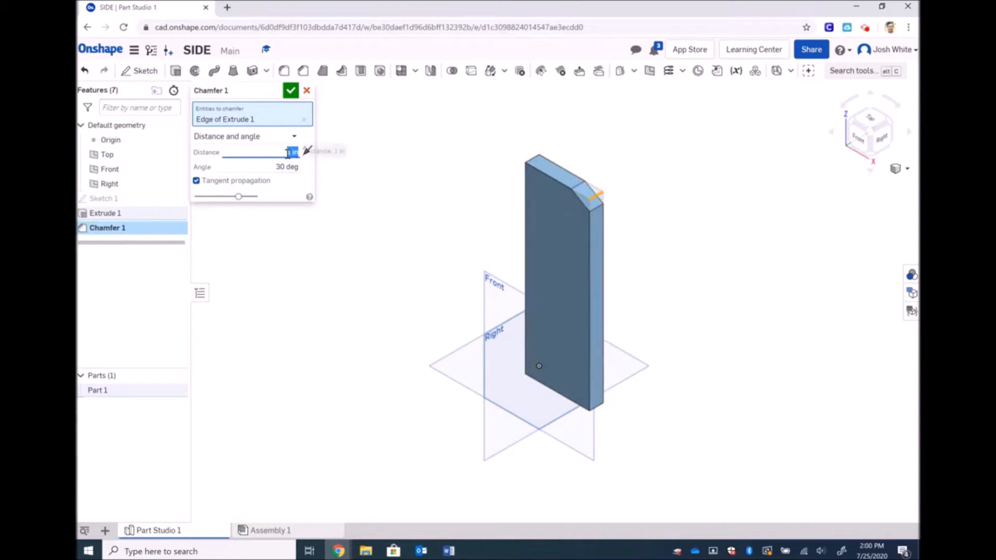
pyautogui.write('3.5')
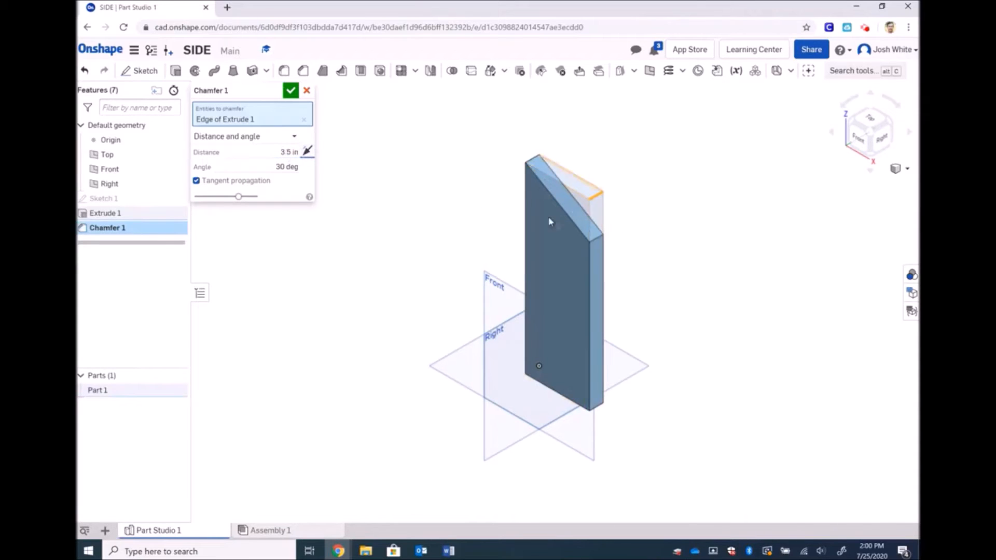
pyautogui.click(291, 91)
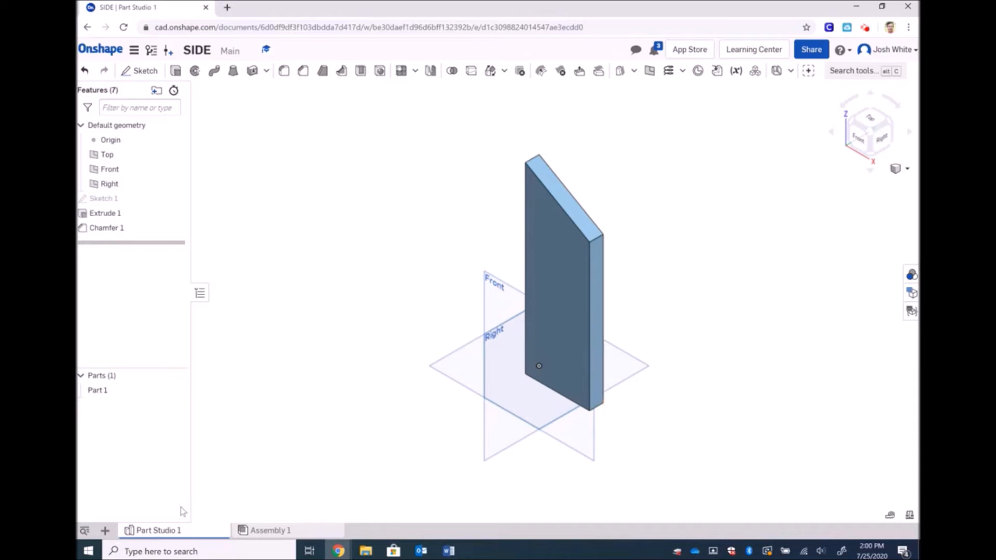
# Export Part Studio 1 as a STEP file named Side into Downloads
pyautogui.rightClick(158, 531)
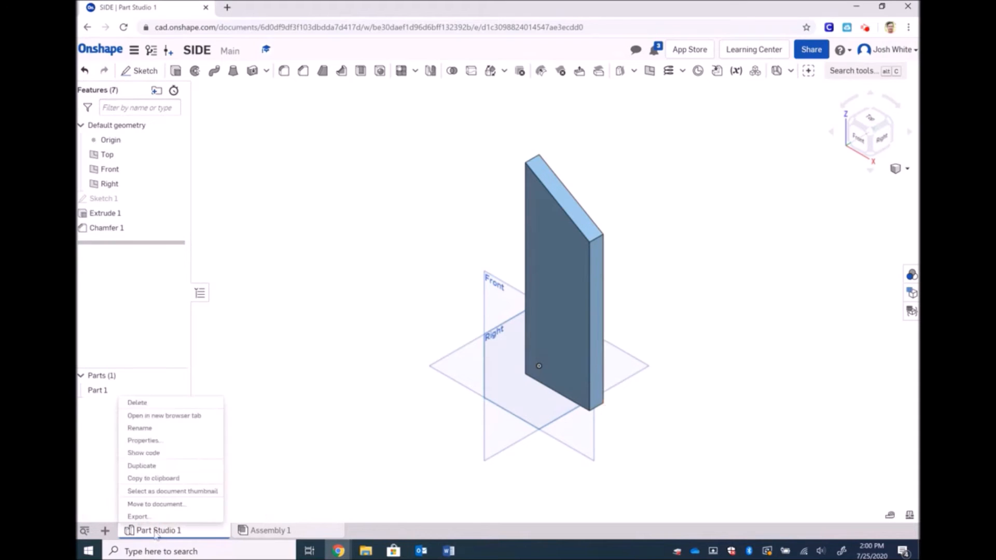
pyautogui.click(166, 516)
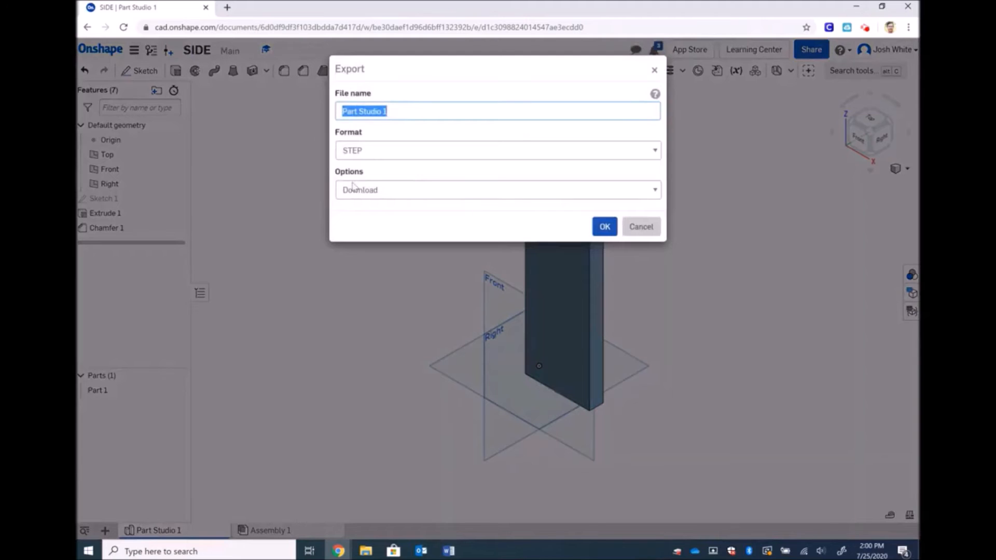
pyautogui.write('Side')
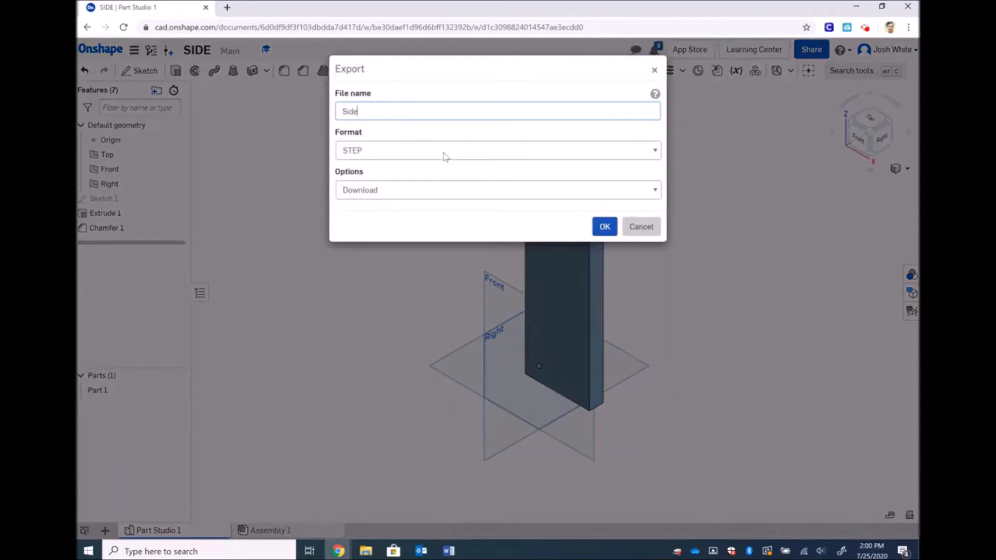
pyautogui.click(605, 226)
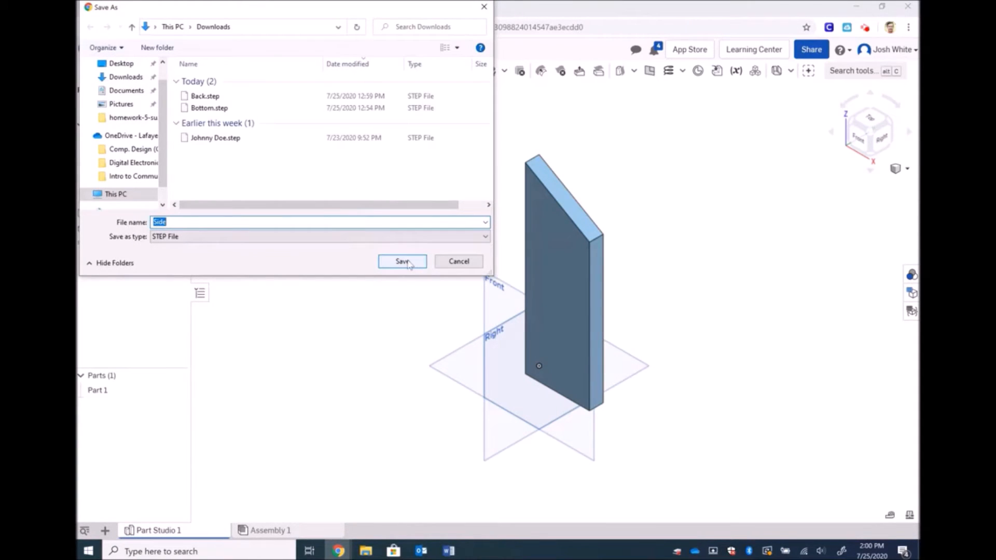
pyautogui.click(403, 262)
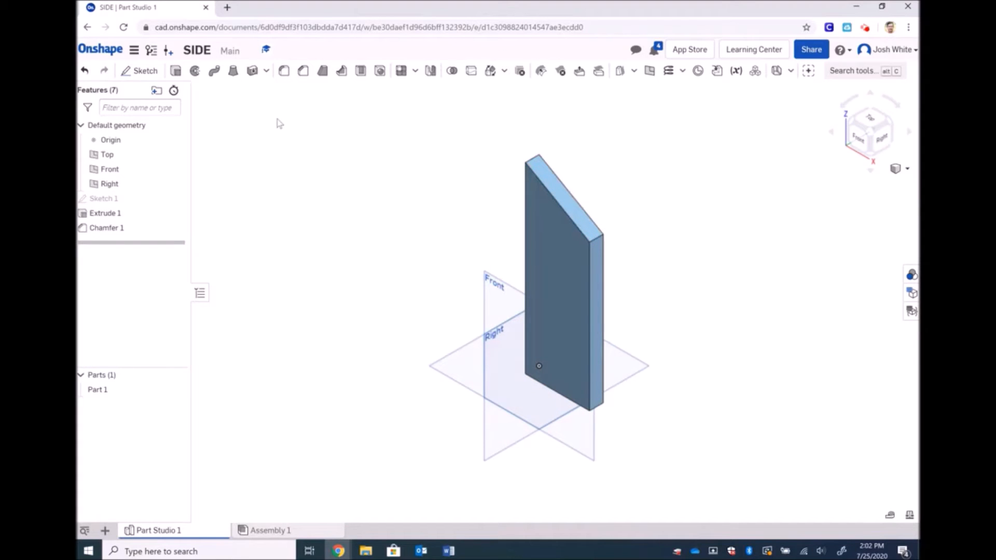
# Create a new document named ROOF and accept its Sketch 1
pyautogui.click(104, 50)
pyautogui.click(134, 75)
pyautogui.click(136, 99)
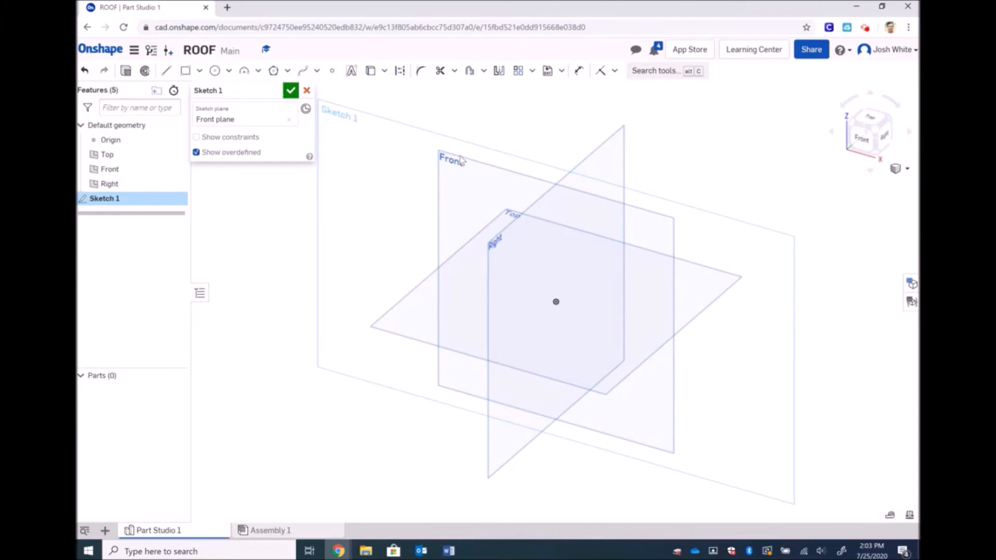
pyautogui.click(291, 91)
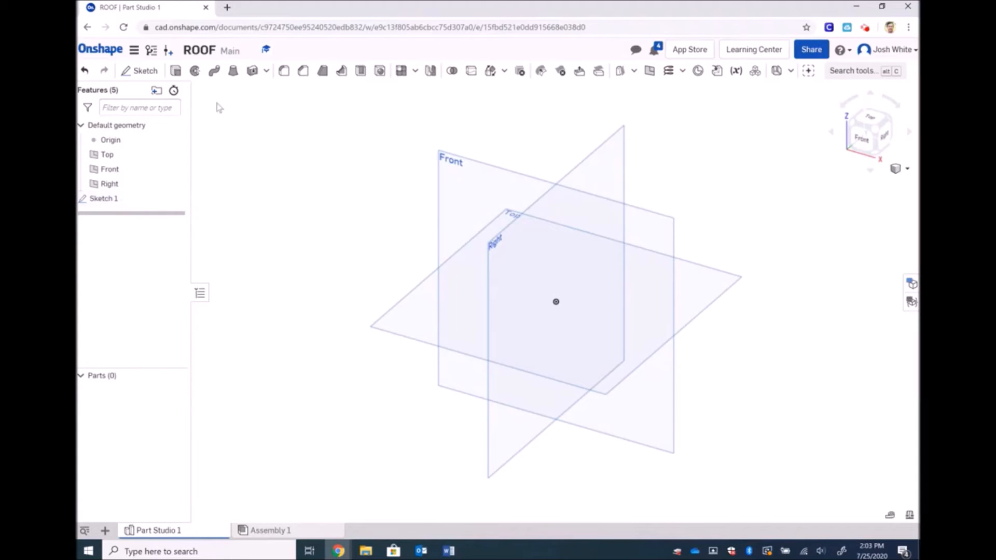
# Remove the extra Front-plane Sketch 2 and reopen Sketch 1 for editing
pyautogui.click(150, 74)
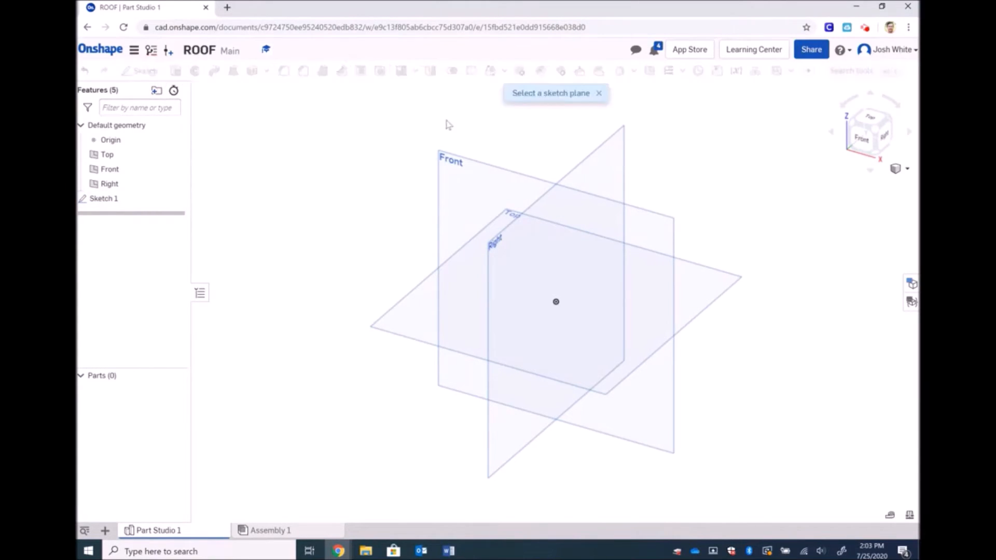
pyautogui.click(455, 158)
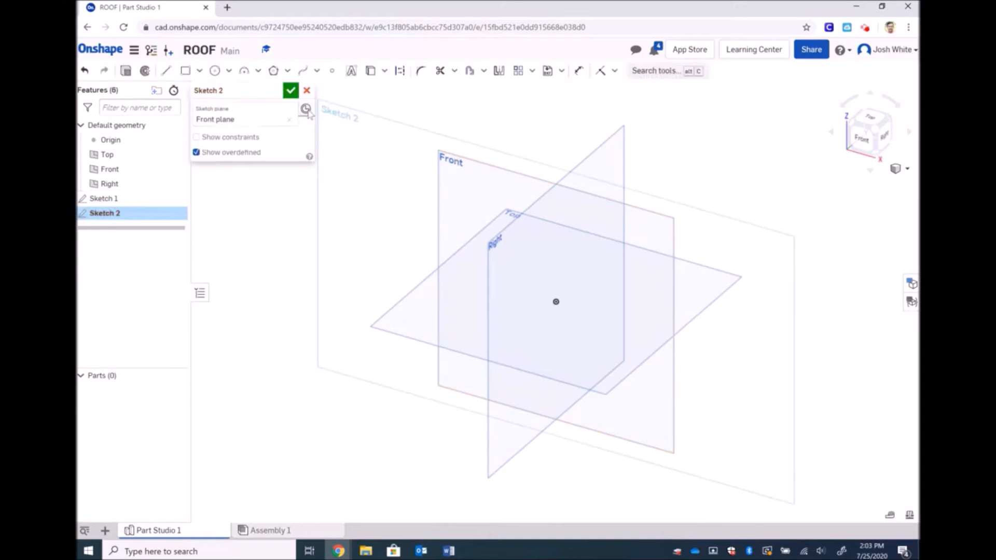
pyautogui.click(293, 93)
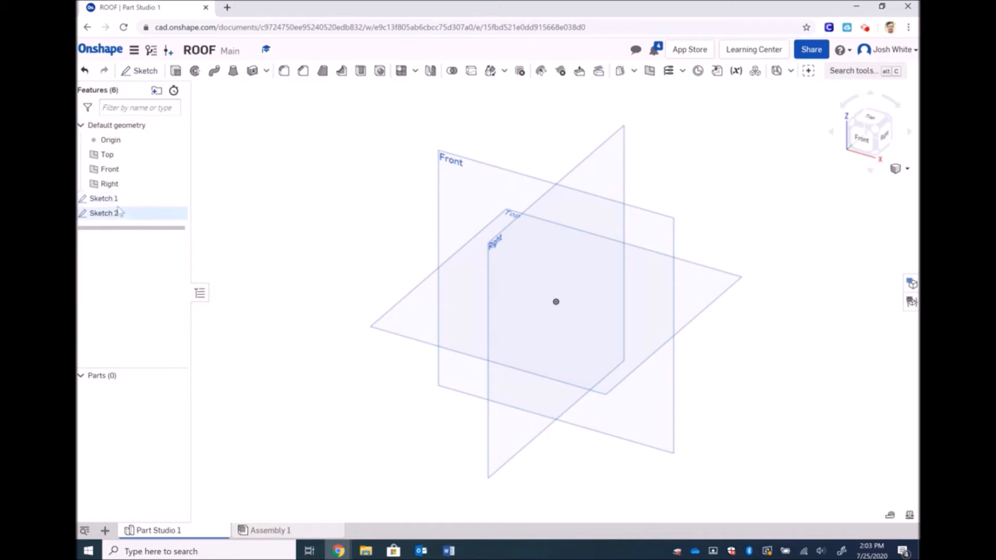
pyautogui.click(122, 214)
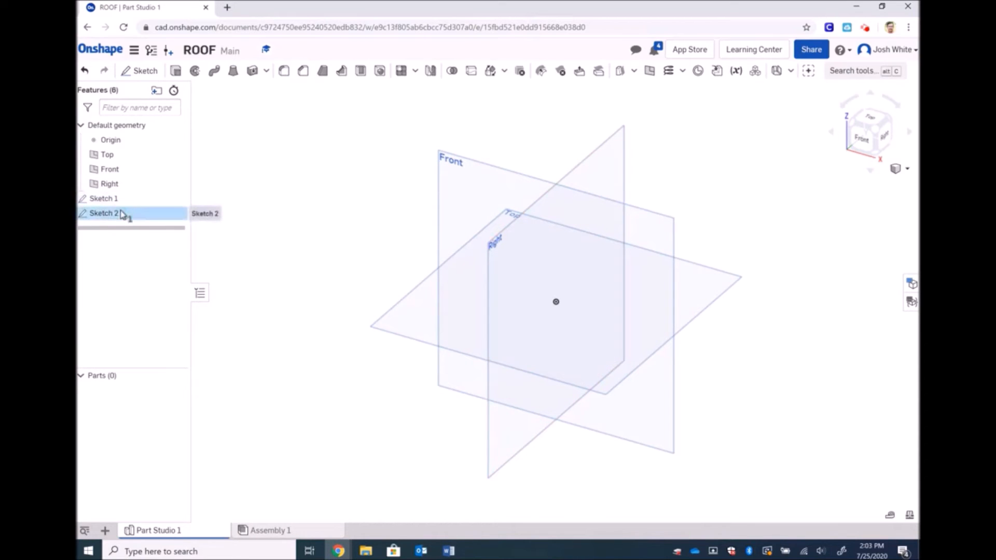
pyautogui.press('Delete')
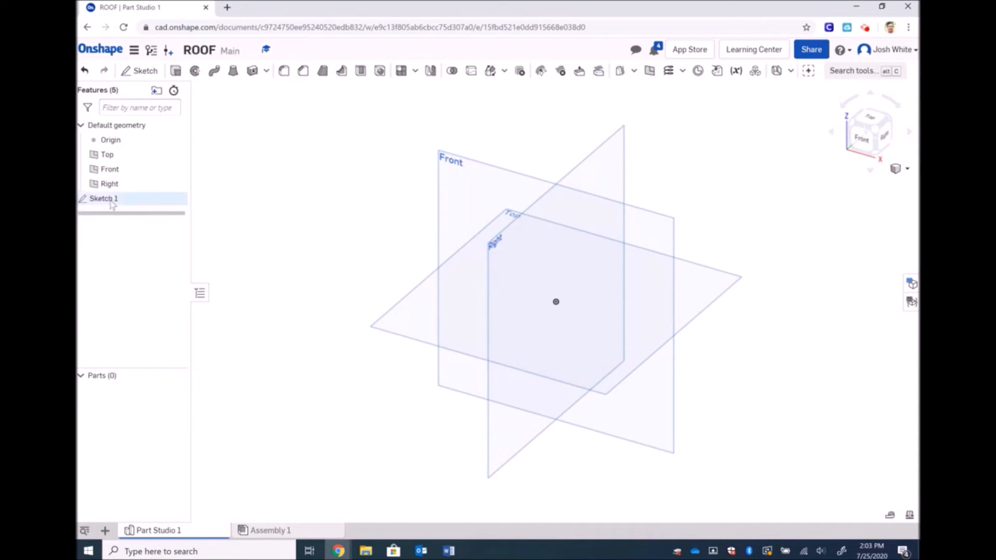
pyautogui.doubleClick(111, 202)
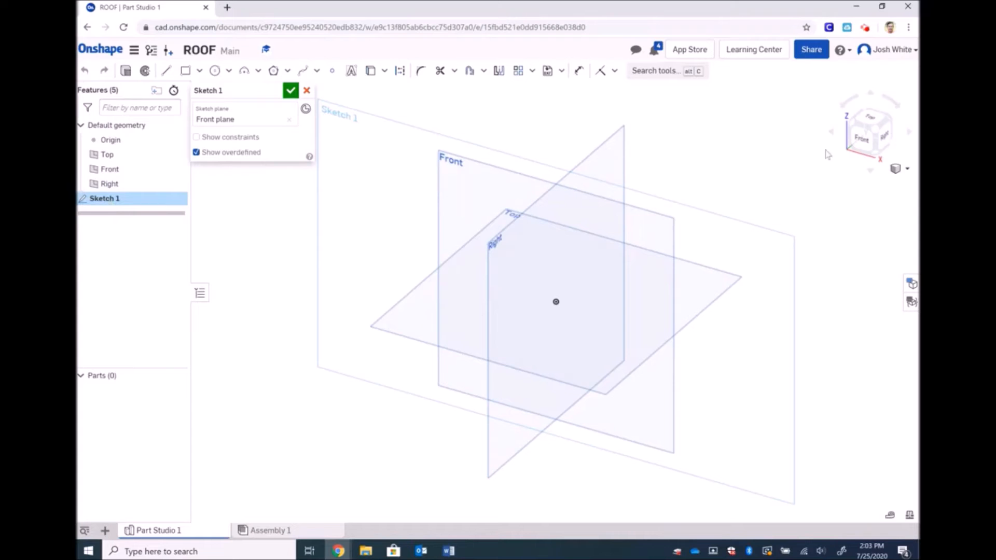
# Draw a rectangle from the origin on the Front plane, viewed face-on
pyautogui.click(863, 141)
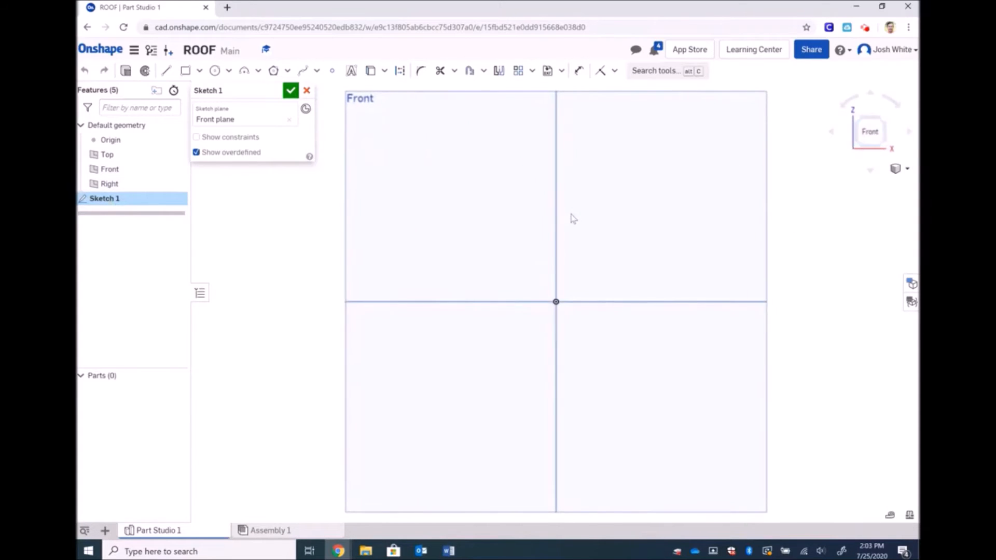
pyautogui.scroll(-3, 573, 218)
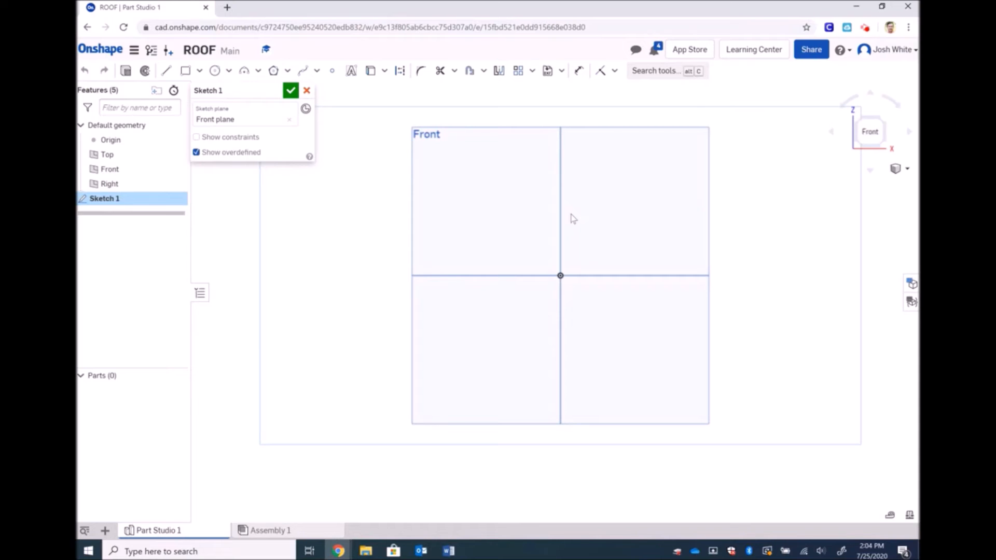
pyautogui.click(185, 74)
pyautogui.click(560, 275)
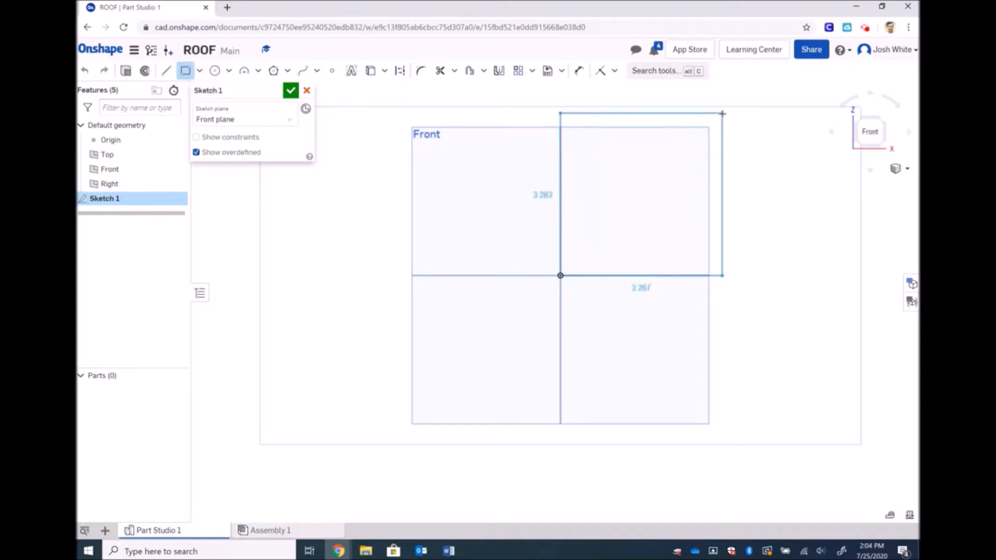
pyautogui.click(773, 109)
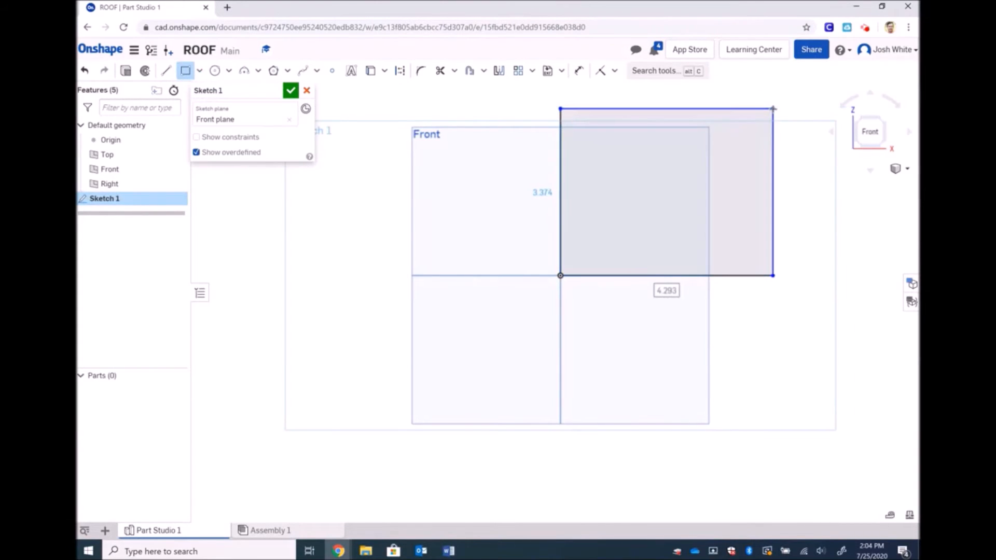
pyautogui.press('Escape')
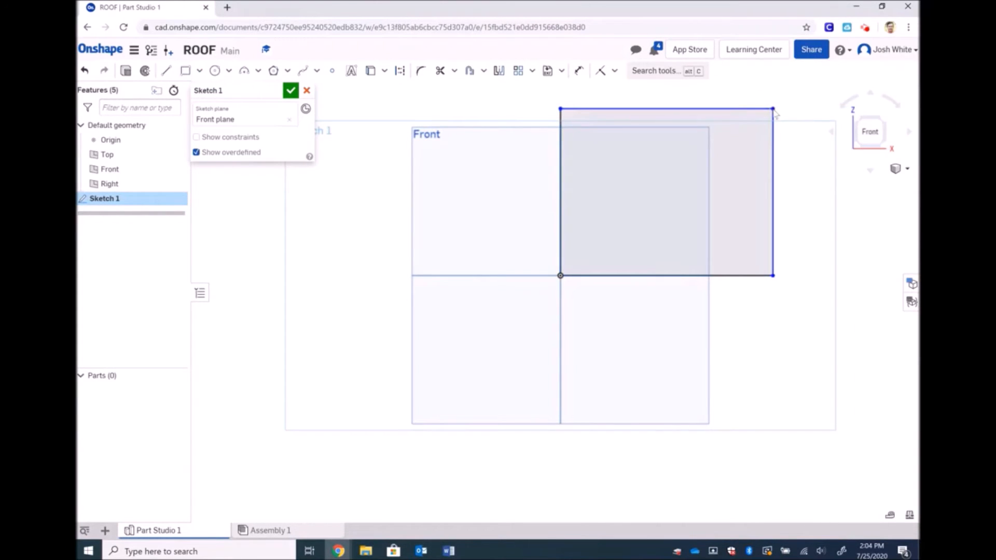
# Dimension the rectangle 5.5 wide and 7 tall, then fit it in view
pyautogui.click(579, 73)
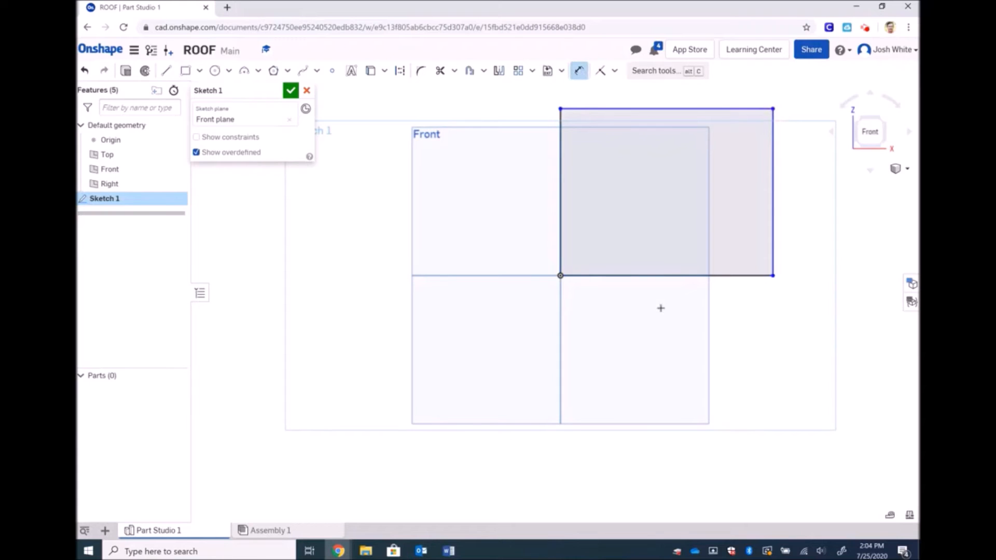
pyautogui.click(692, 272)
pyautogui.click(685, 298)
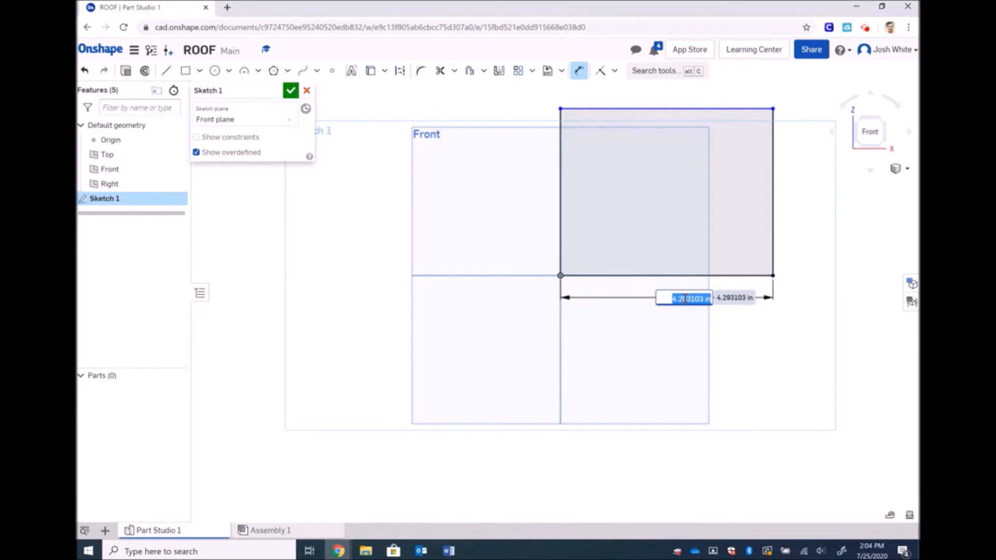
pyautogui.write('5.5')
pyautogui.press('Return')
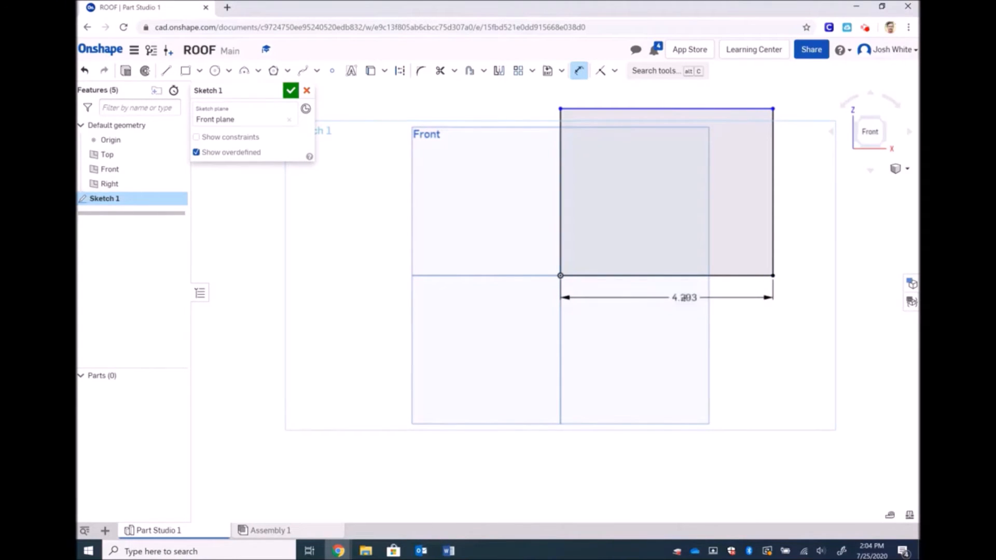
pyautogui.click(563, 180)
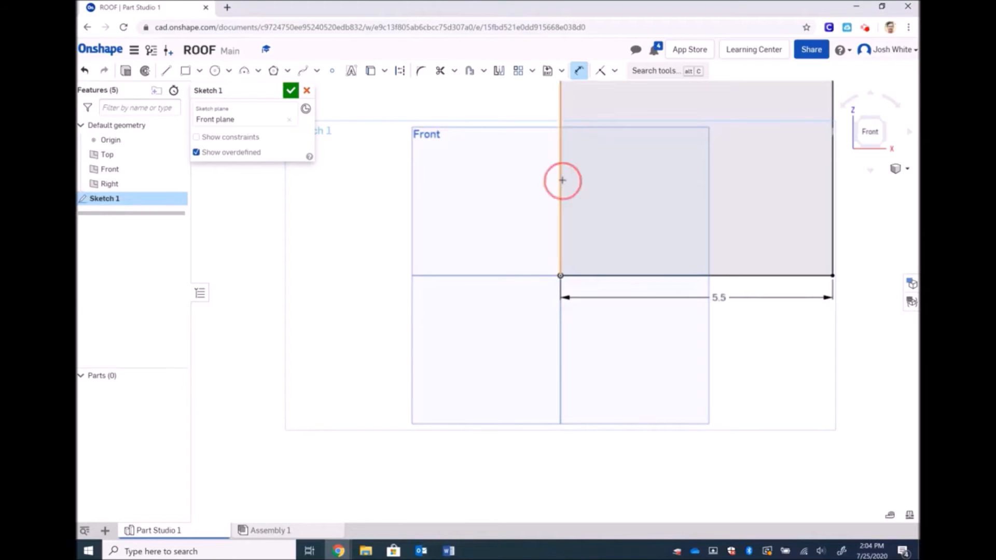
pyautogui.click(522, 180)
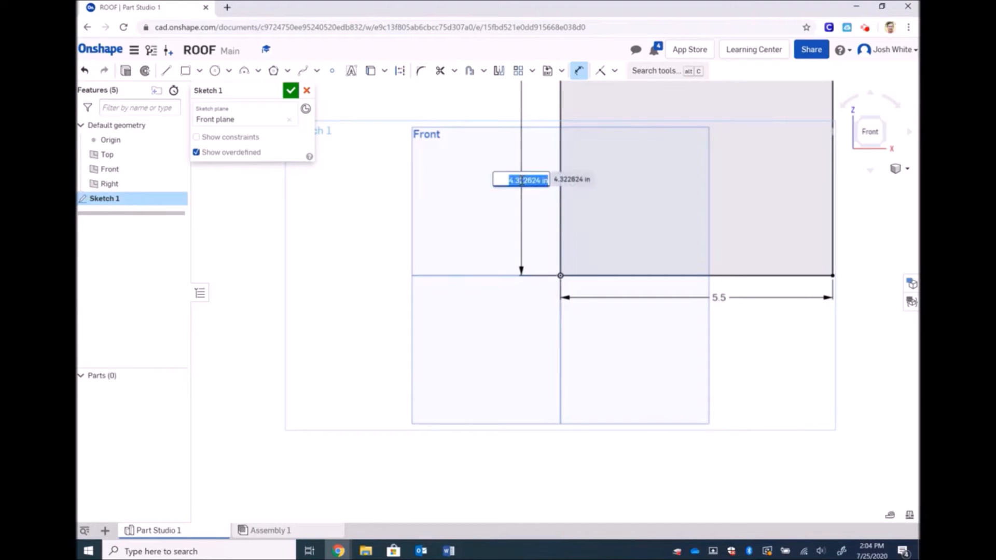
pyautogui.write('7')
pyautogui.press('Return')
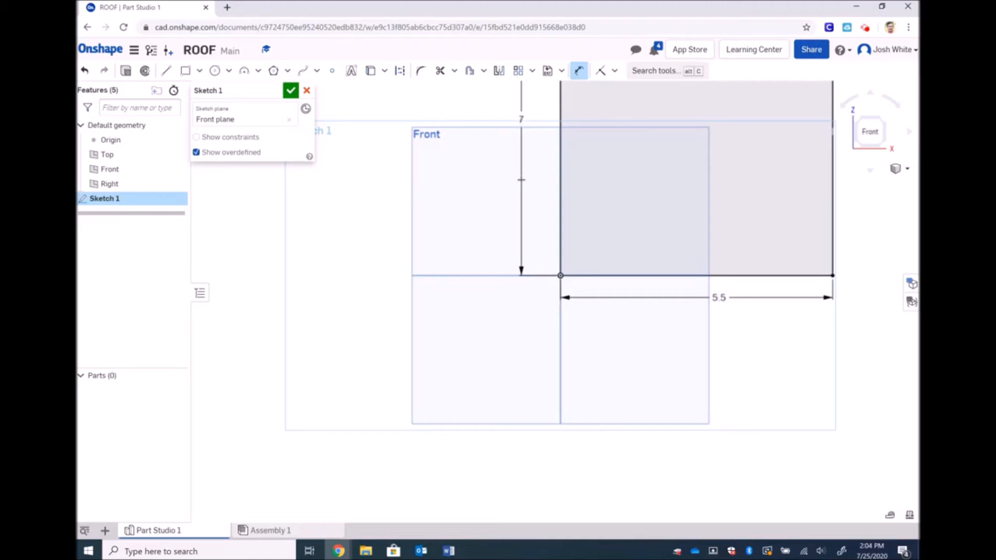
pyautogui.click(903, 175)
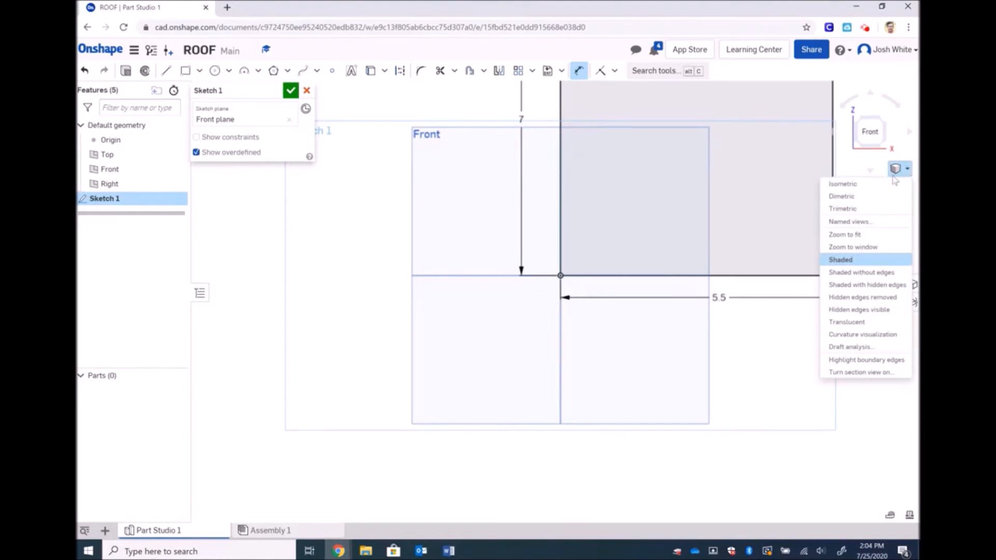
pyautogui.click(883, 234)
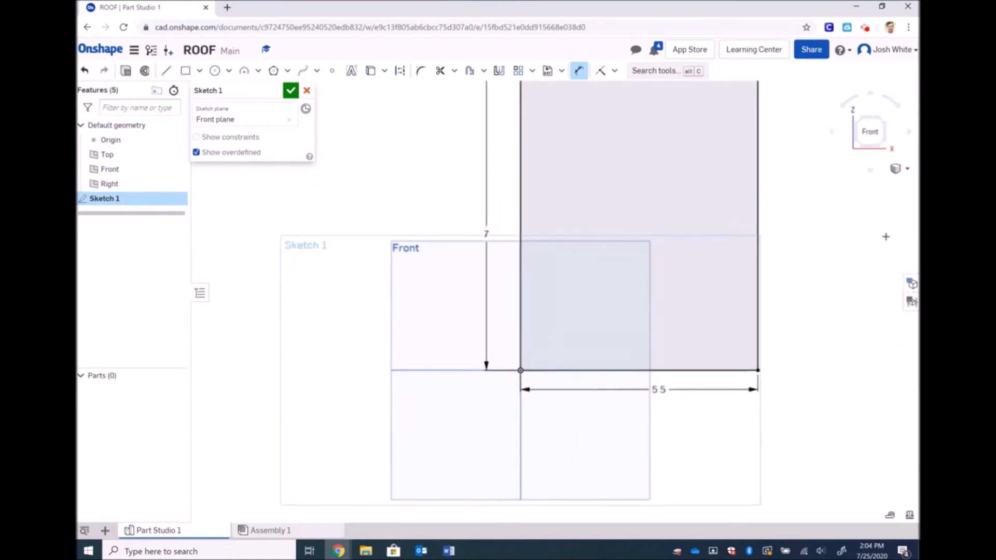
pyautogui.press('Escape')
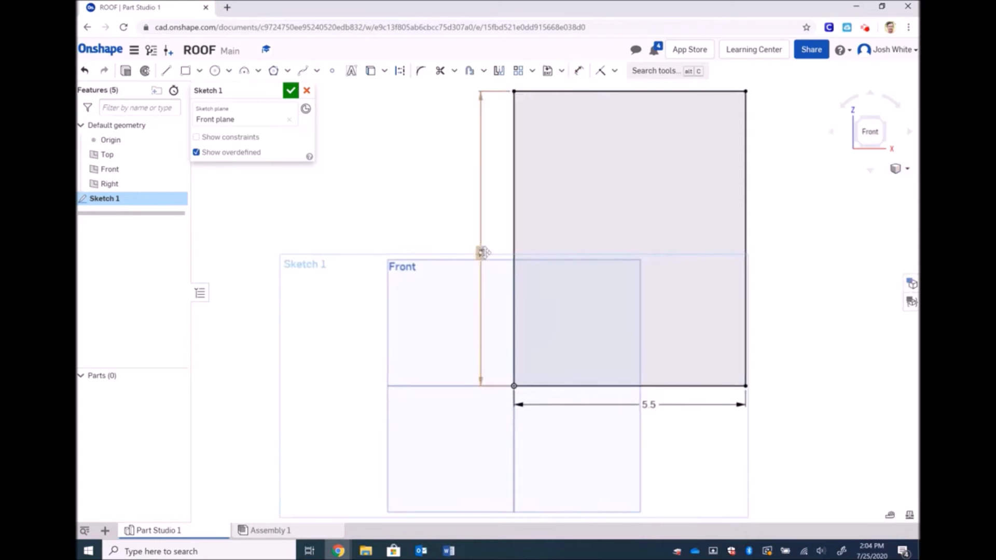
# Correct the height dimension to 7 in and finish the sketch in isometric view
pyautogui.doubleClick(480, 253)
pyautogui.write('7')
pyautogui.write('cm')
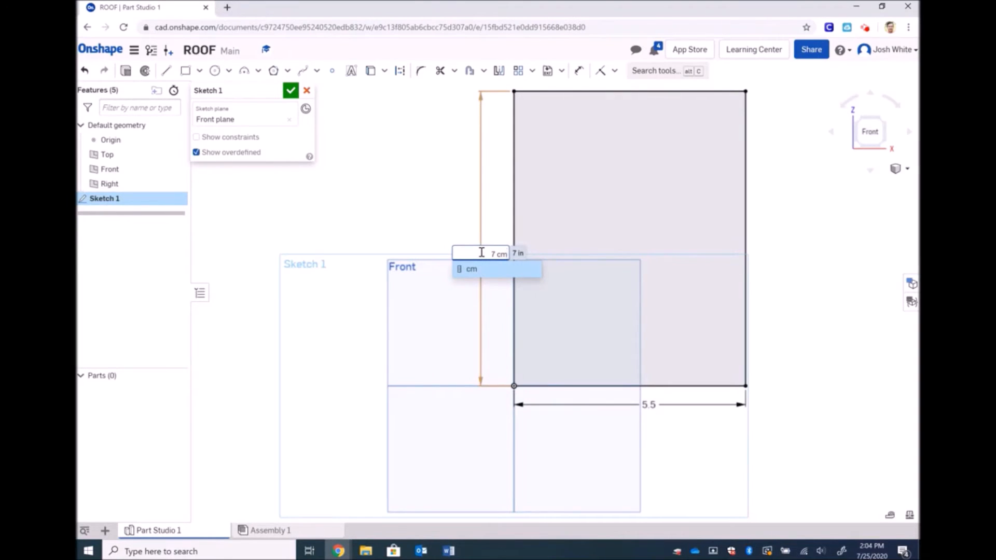
pyautogui.press('Return')
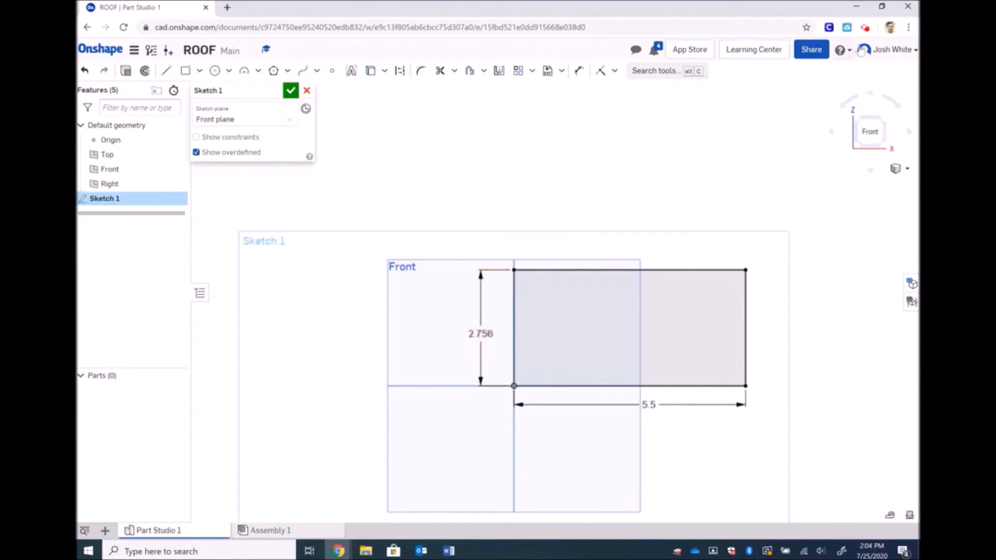
pyautogui.click(866, 30)
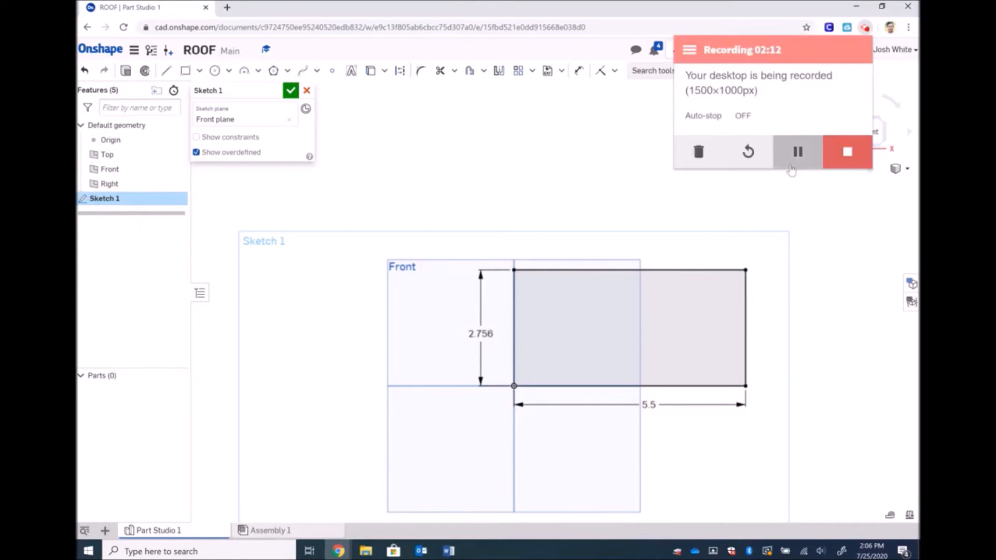
pyautogui.doubleClick(482, 334)
pyautogui.write('7')
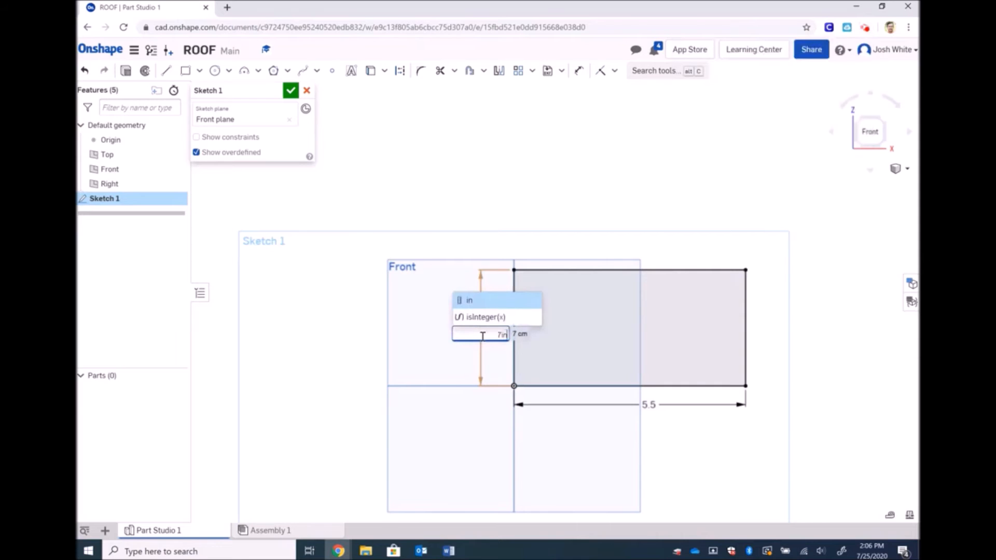
pyautogui.write('in')
pyautogui.press('Return')
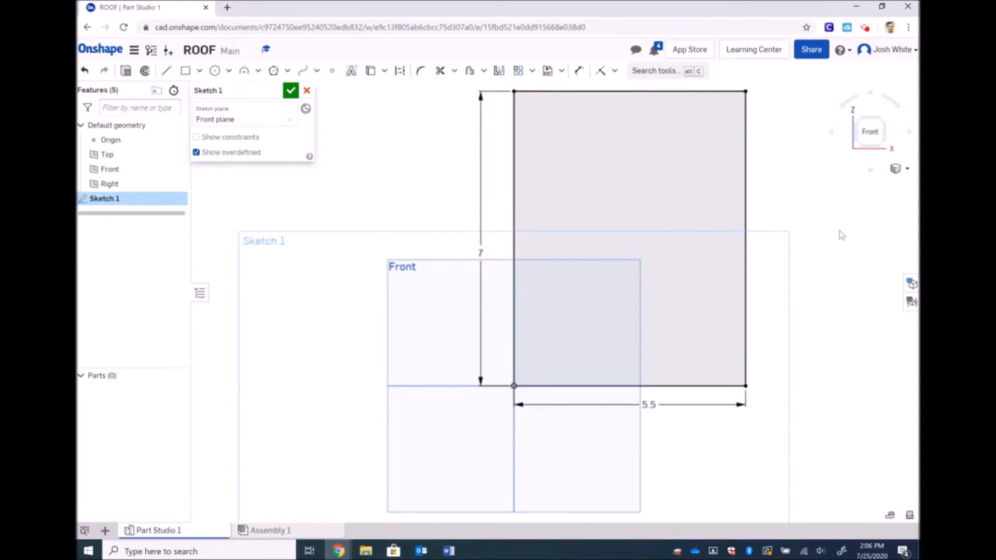
pyautogui.click(290, 91)
pyautogui.click(897, 170)
pyautogui.click(886, 184)
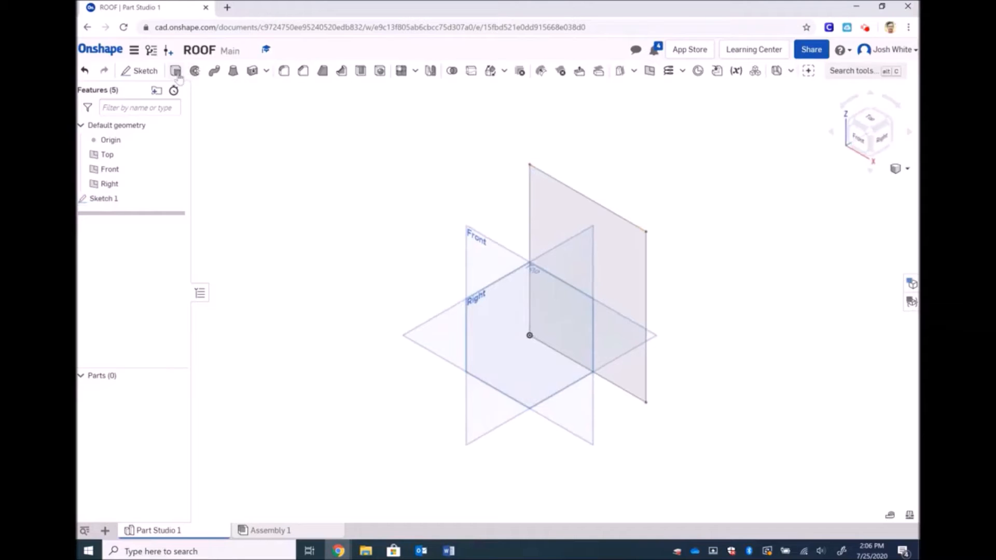
# Extrude the 5.5 × 7 rectangle 3/4 in deep into Part 1
pyautogui.click(175, 71)
pyautogui.click(560, 185)
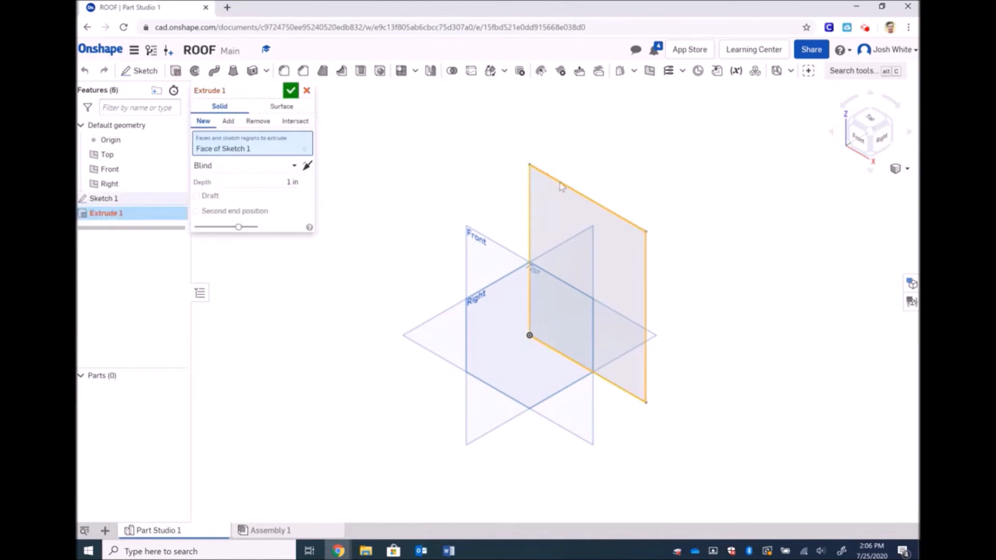
pyautogui.click(270, 182)
pyautogui.write('0')
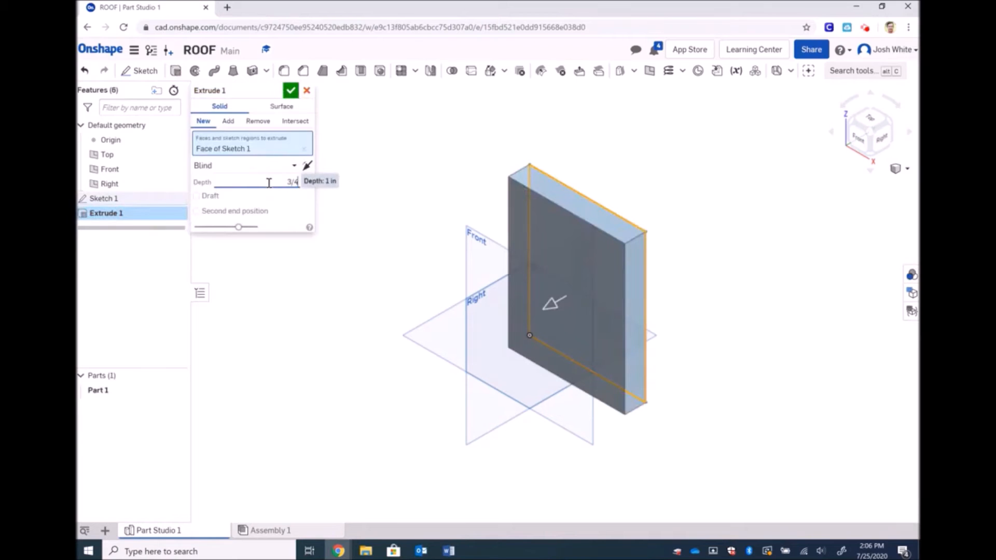
pyautogui.press('Return')
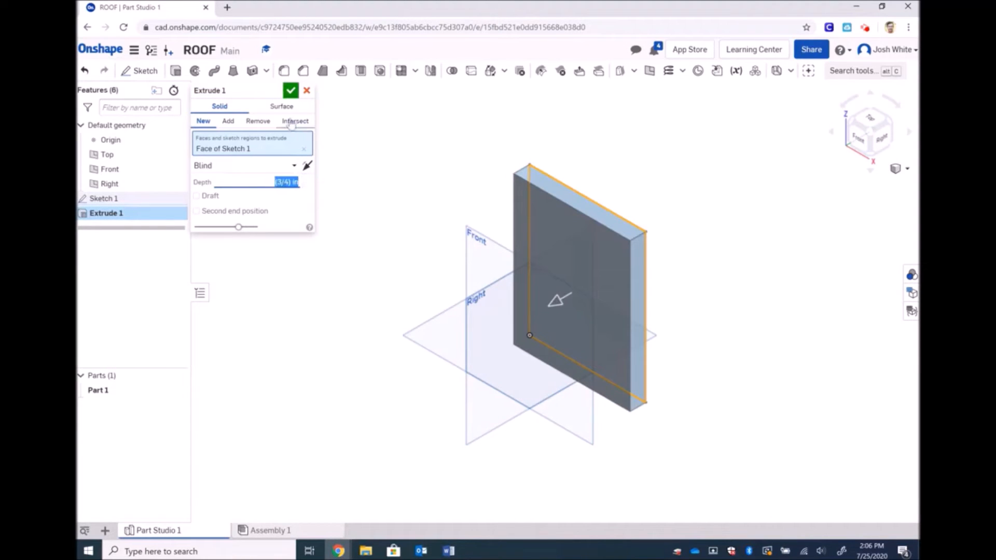
pyautogui.click(291, 92)
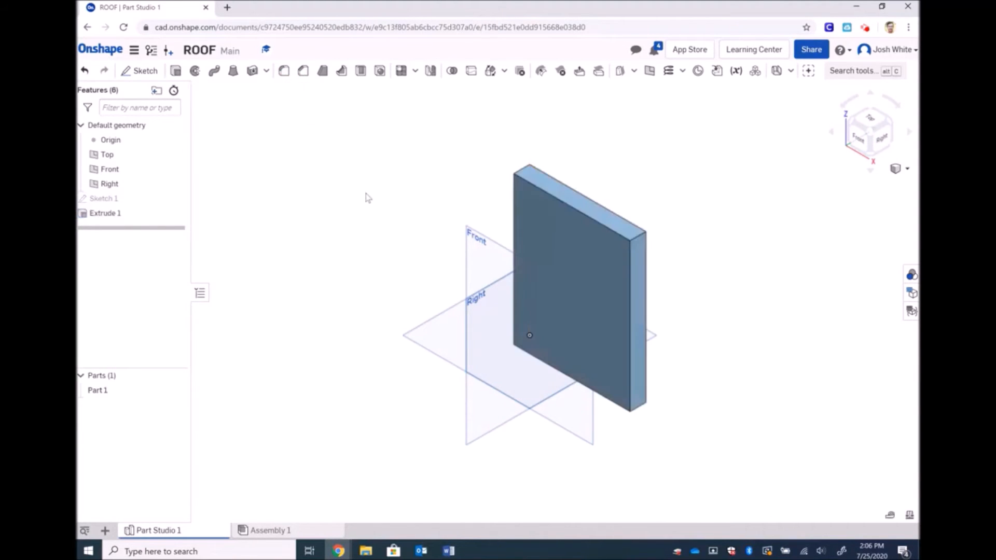
pyautogui.click(304, 73)
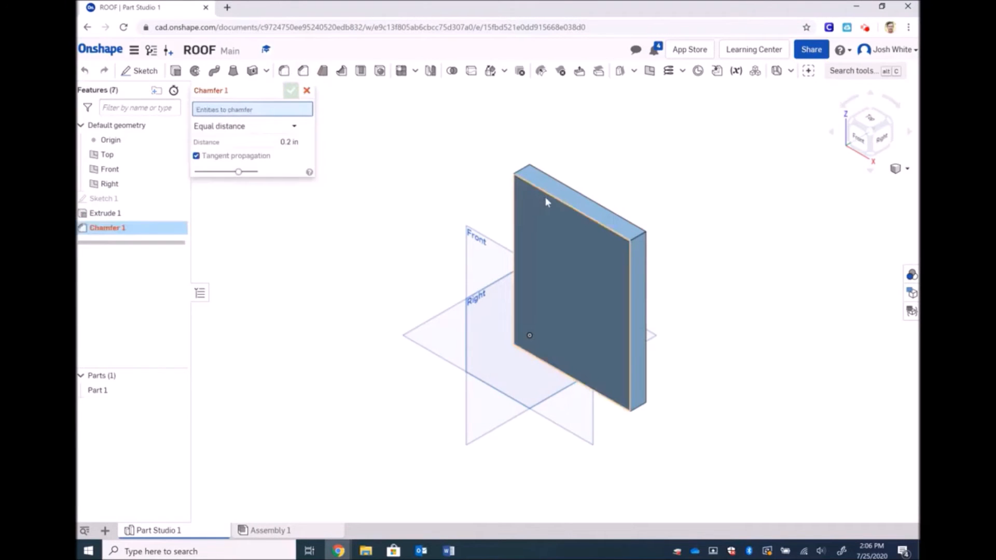
# Chamfer the plate's top edge by distance and angle: 0.75 in at 30°
pyautogui.click(550, 198)
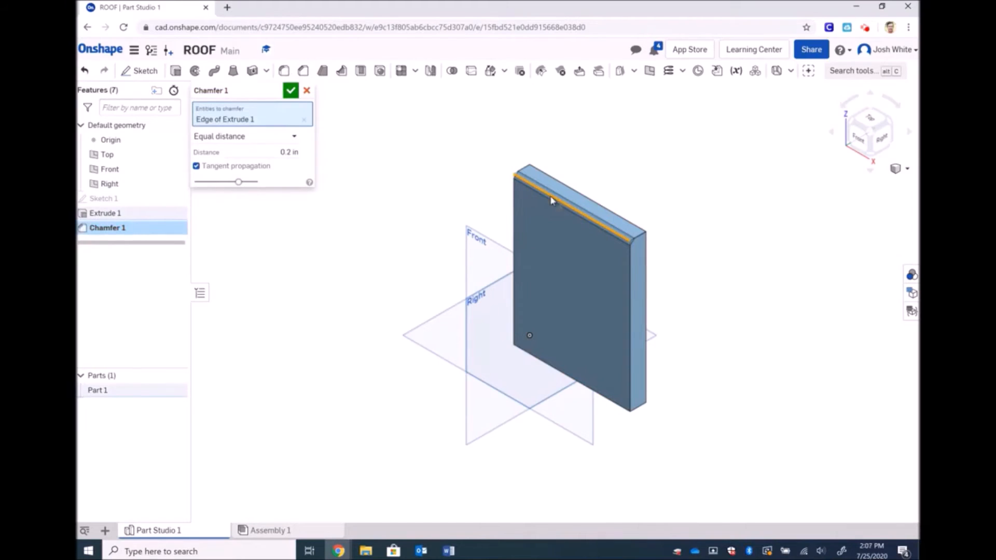
pyautogui.click(293, 137)
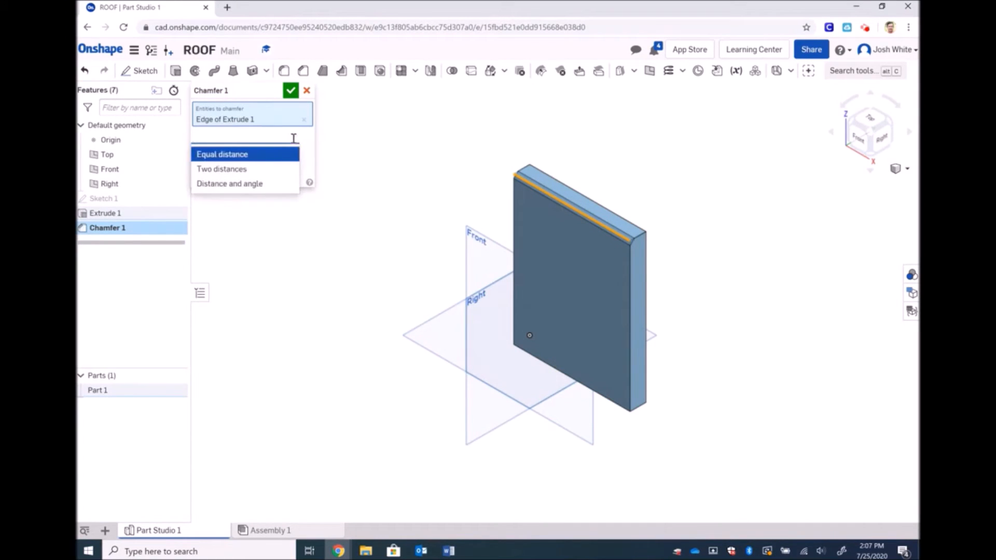
pyautogui.click(244, 186)
pyautogui.click(287, 166)
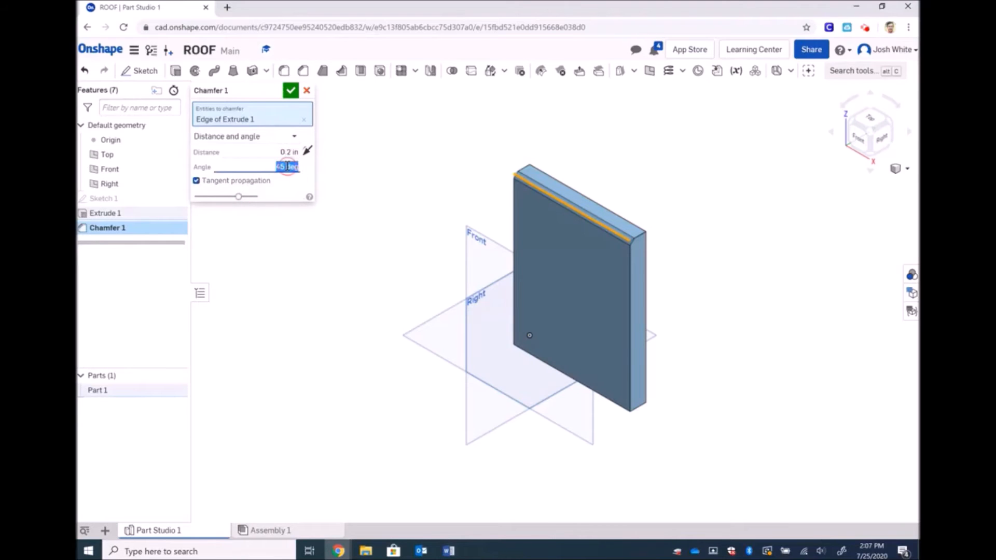
pyautogui.write('30')
pyautogui.press('Return')
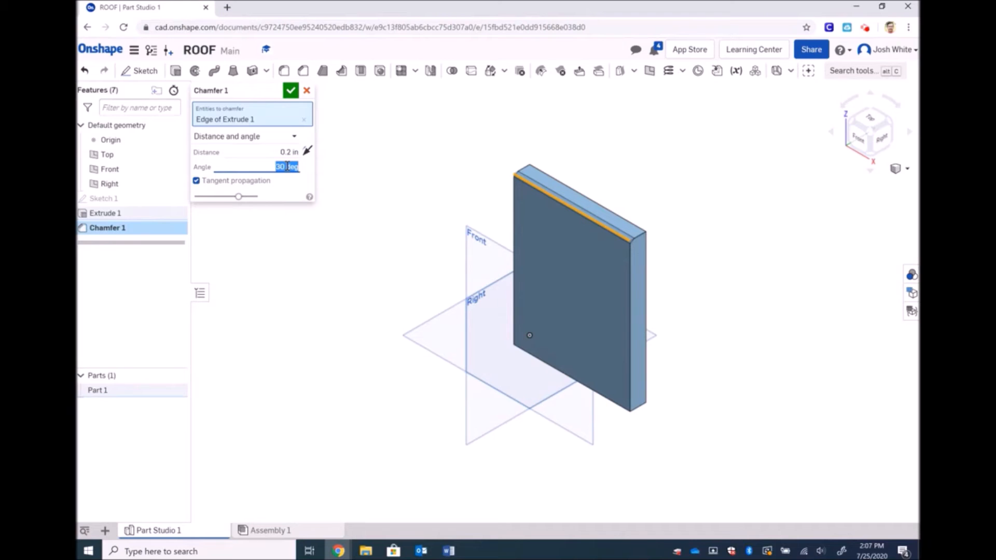
pyautogui.click(289, 153)
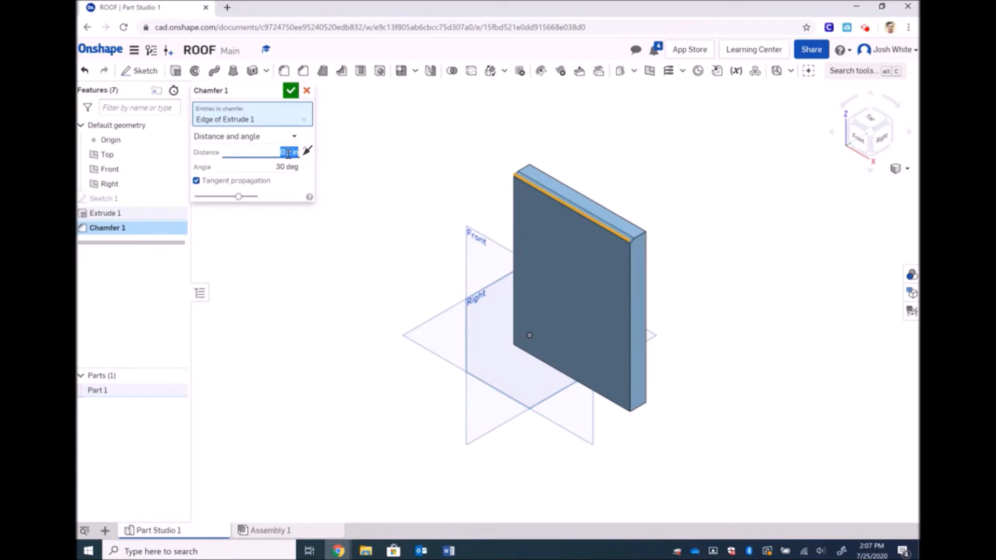
pyautogui.write('0.75')
pyautogui.press('Return')
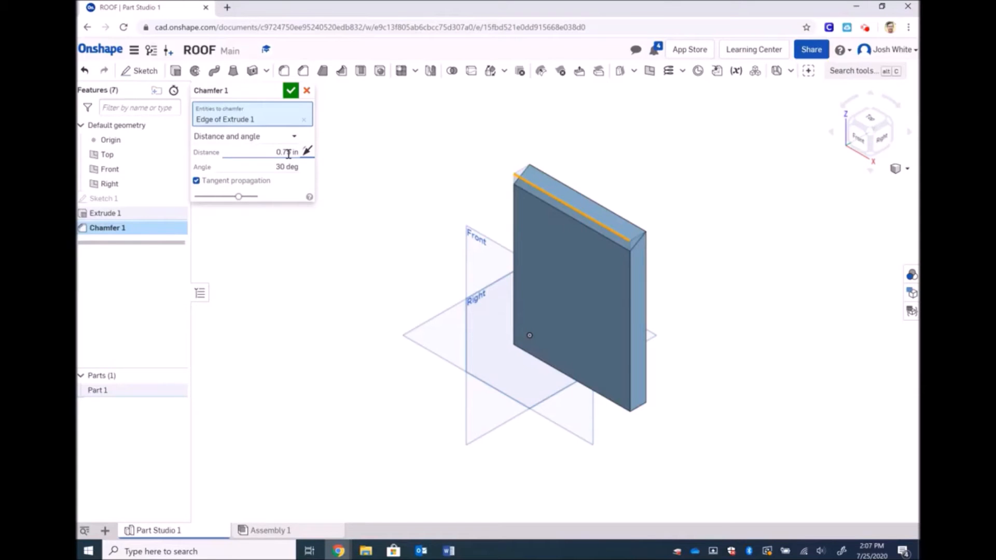
pyautogui.click(291, 92)
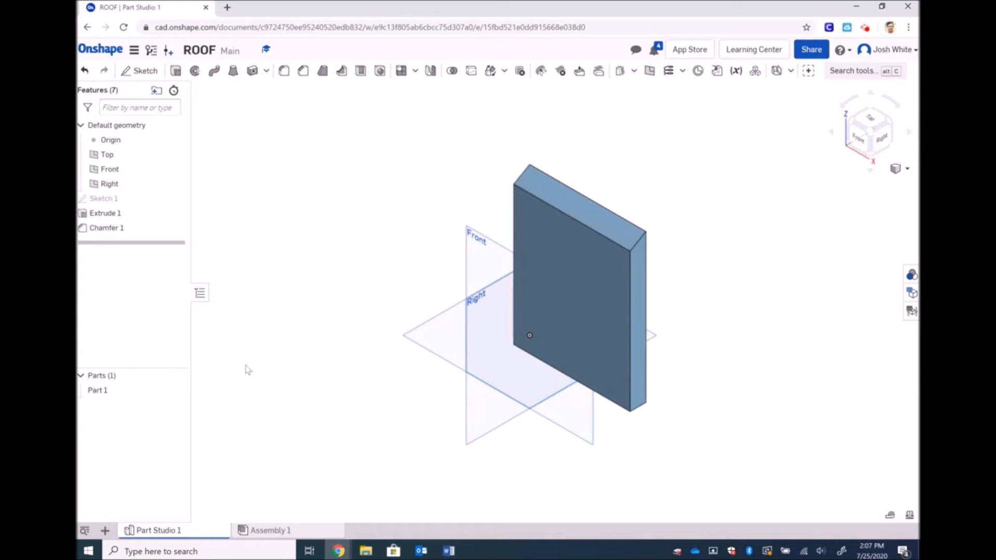
# Export Part Studio 1 as a STEP file named Roof into Downloads
pyautogui.click(156, 533)
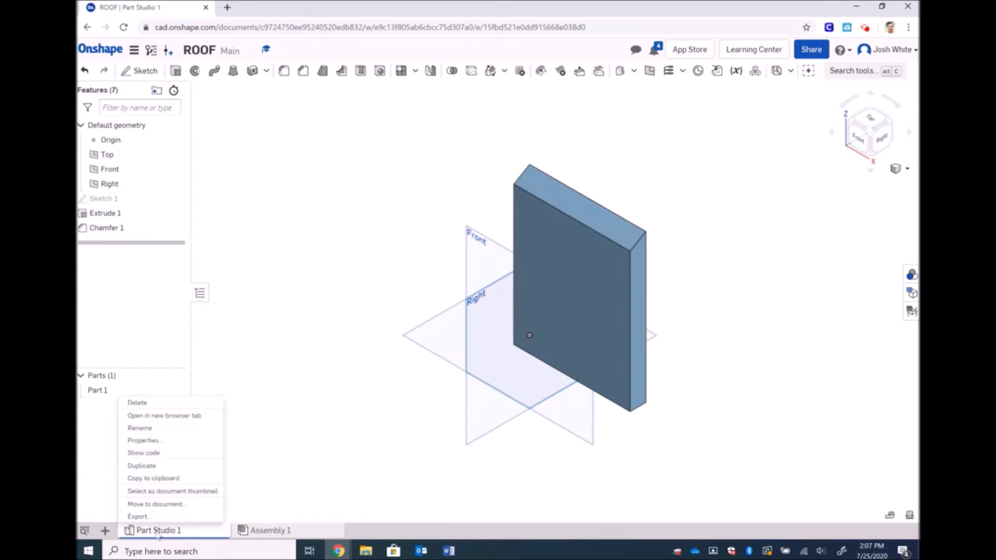
pyautogui.click(166, 515)
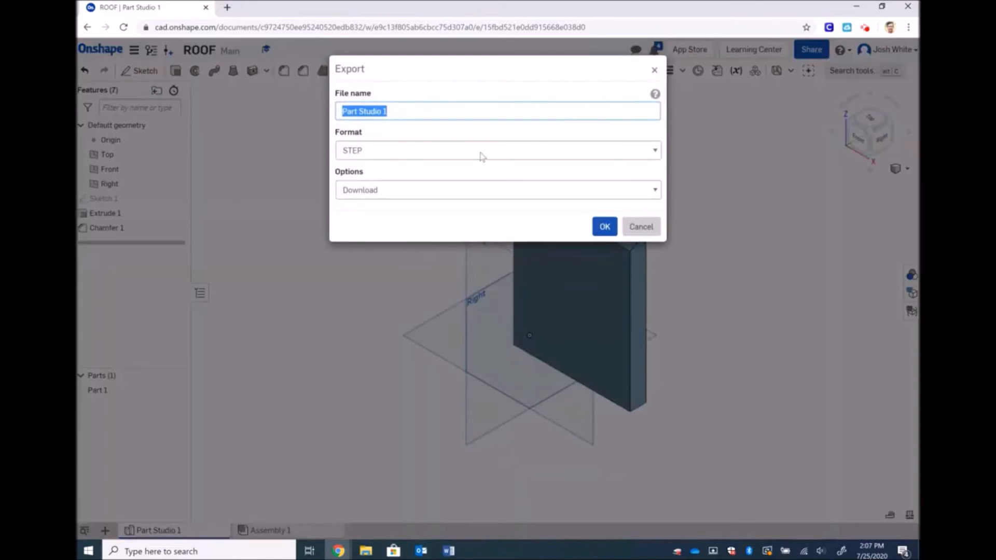
pyautogui.write('Roof')
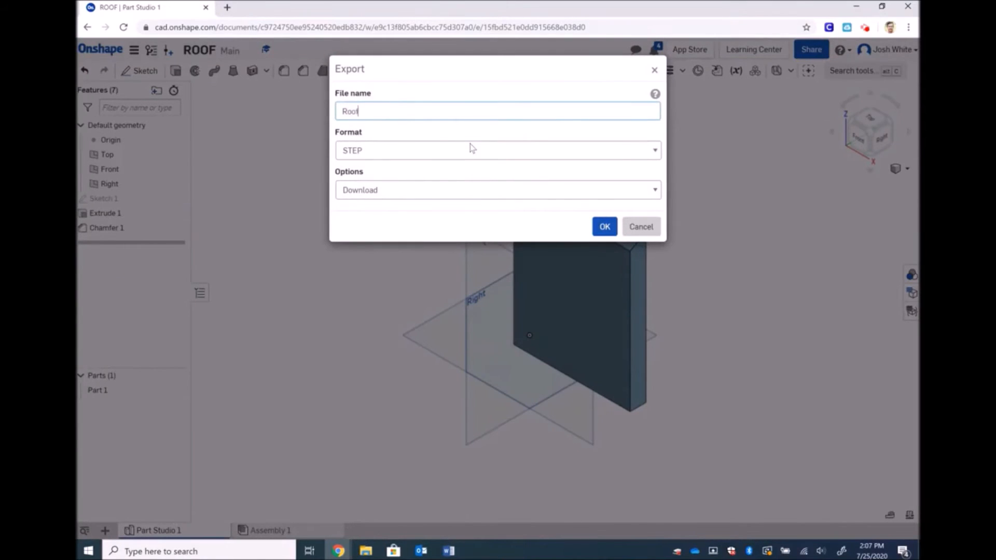
pyautogui.click(604, 228)
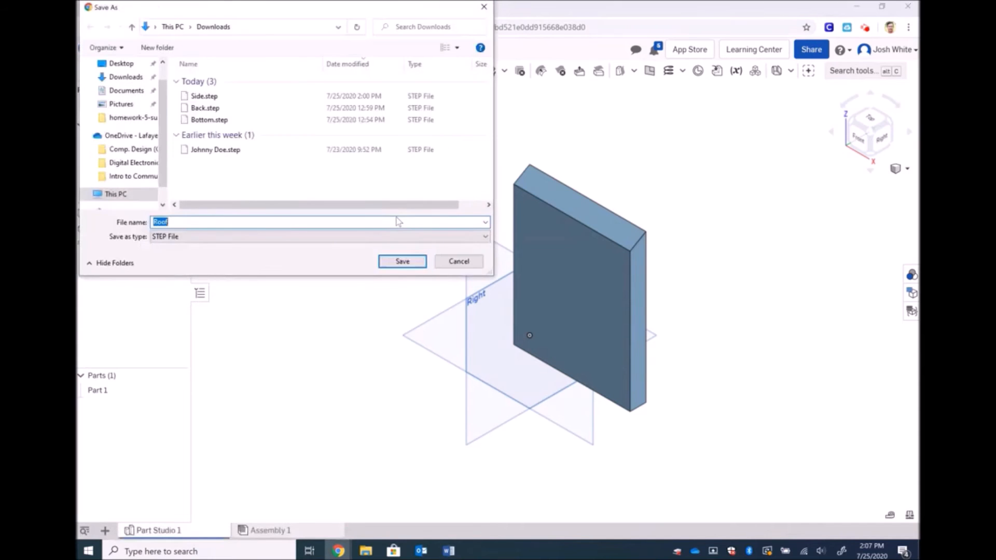
pyautogui.click(403, 261)
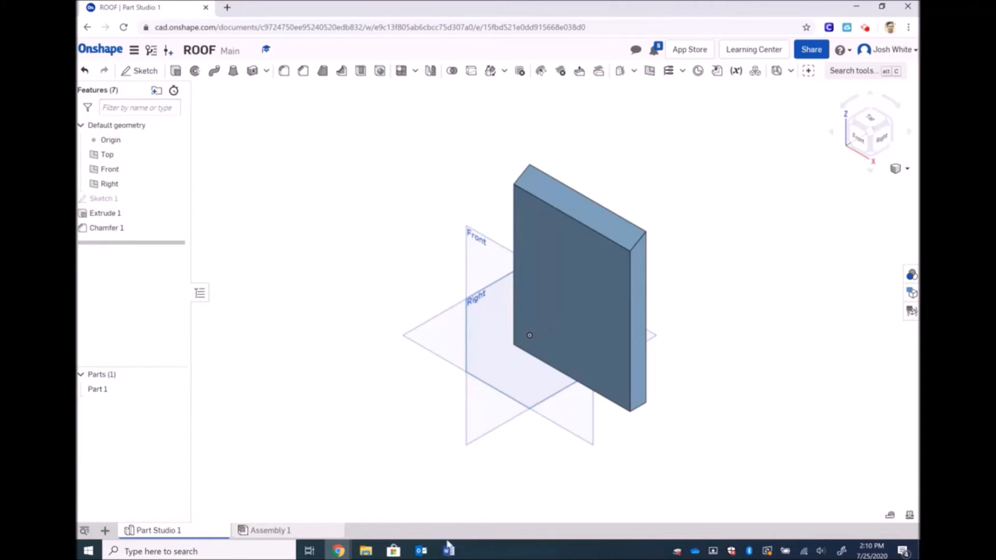
pyautogui.click(450, 551)
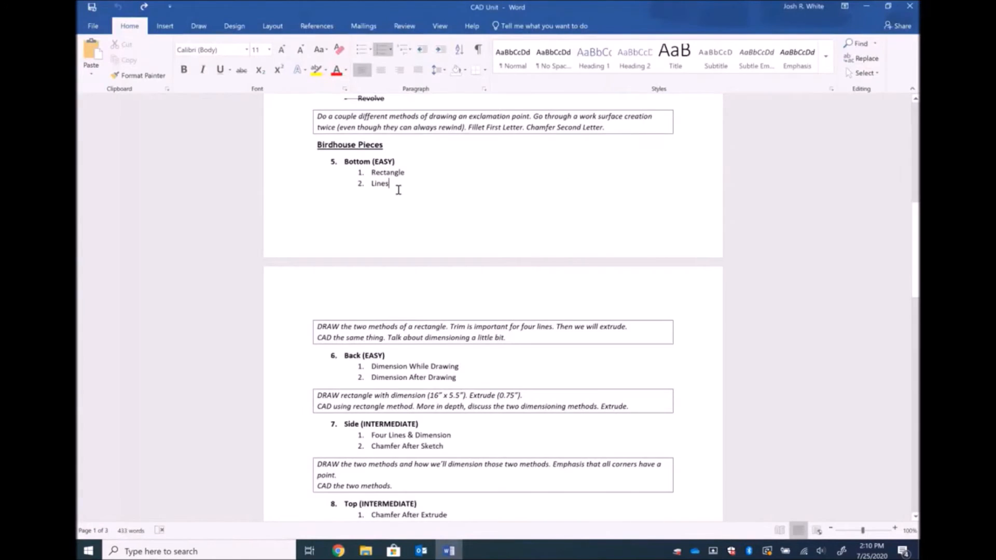
# Strike through the Bottom (EASY) and Back lesson items with their steps
pyautogui.moveTo(400, 182); pyautogui.dragTo(348, 165)
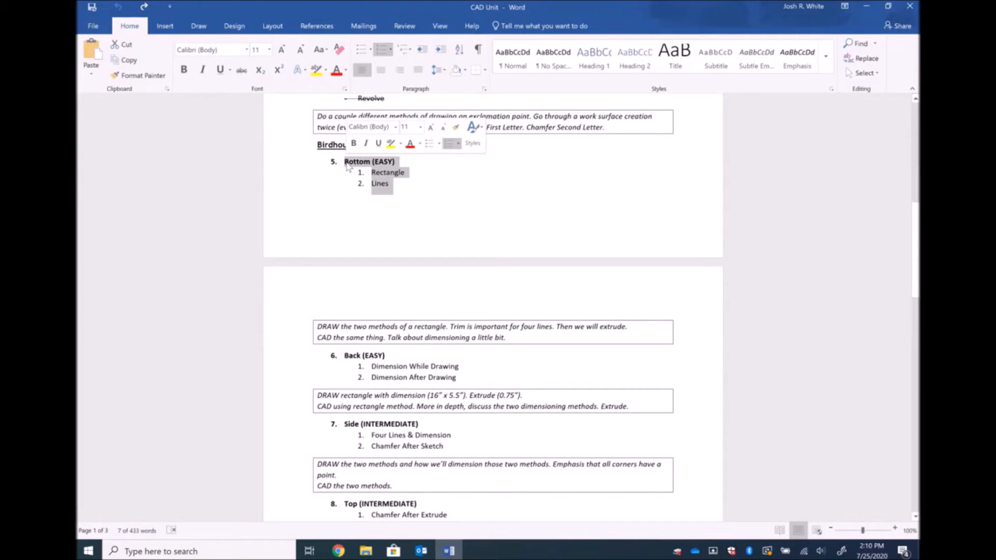
pyautogui.click(241, 70)
pyautogui.scroll(-3, 418, 251)
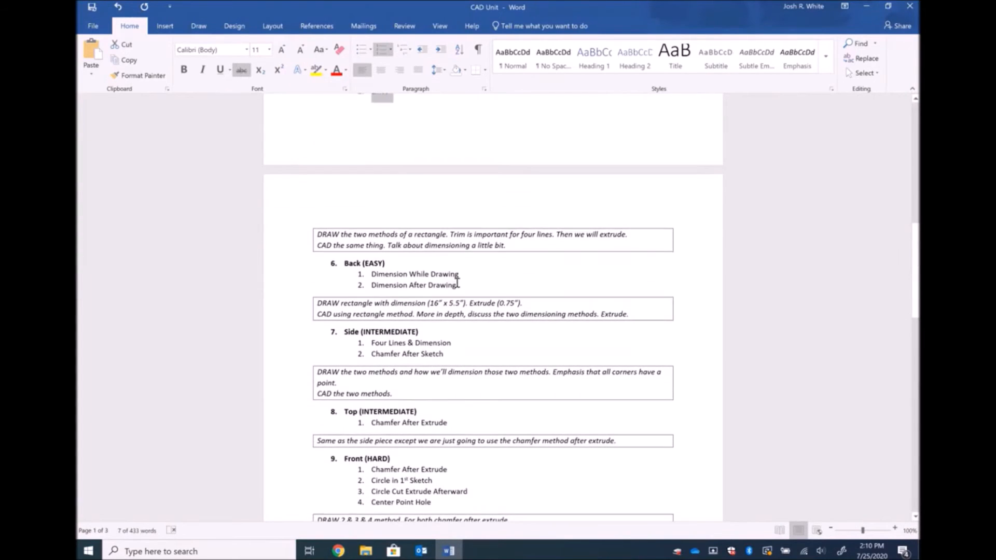
pyautogui.moveTo(458, 285)
pyautogui.mouseDown()
pyautogui.moveTo(430, 303)
pyautogui.moveTo(339, 263)
pyautogui.mouseUp()
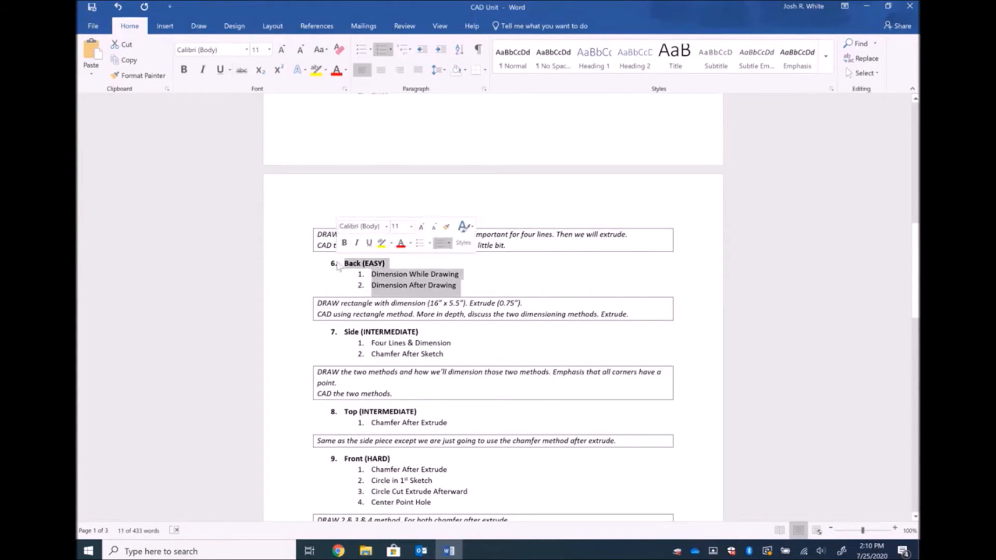
pyautogui.click(240, 70)
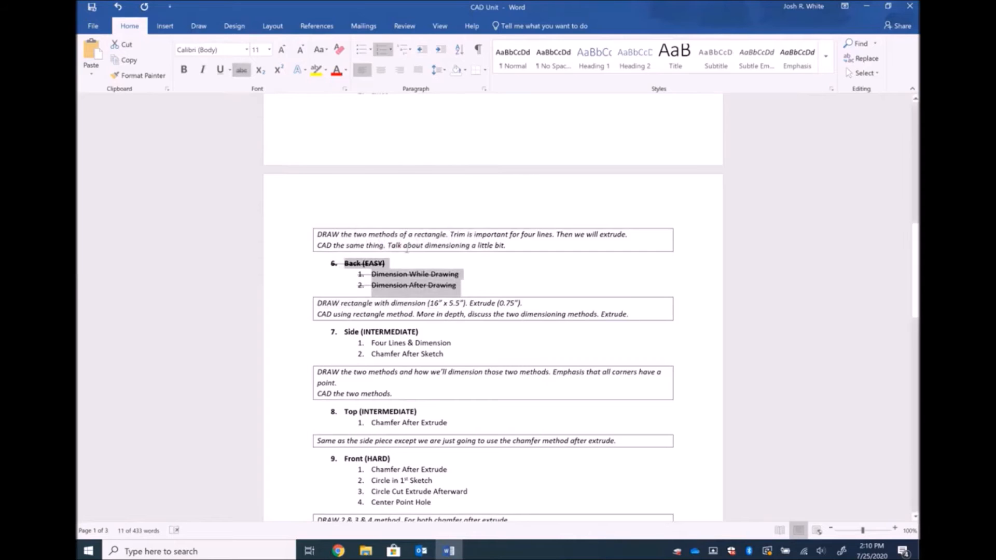
# Strike through the Side (INTERMEDIATE) and Top (INTERMEDIATE) items with their steps
pyautogui.scroll(-2, 407, 248)
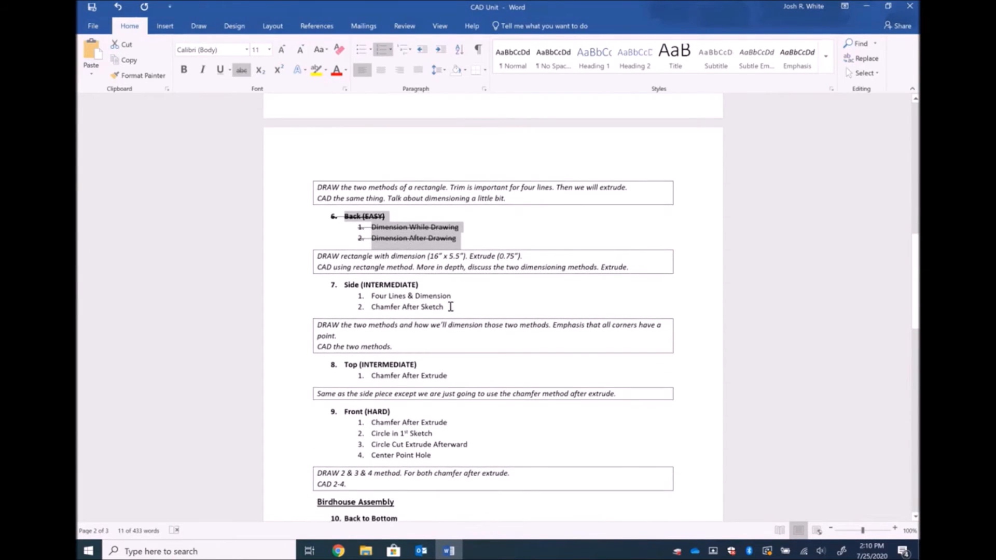
pyautogui.moveTo(450, 307); pyautogui.dragTo(344, 290)
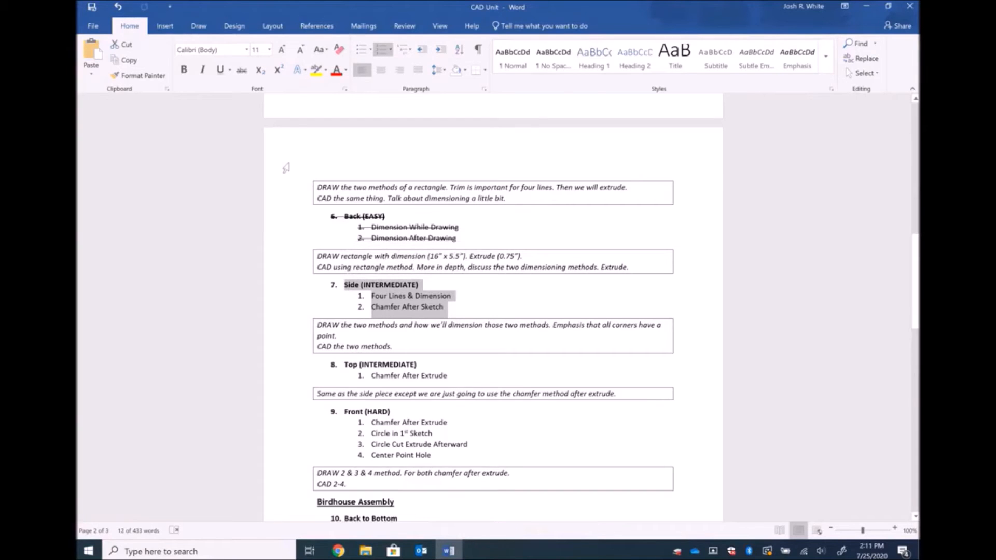
pyautogui.click(242, 70)
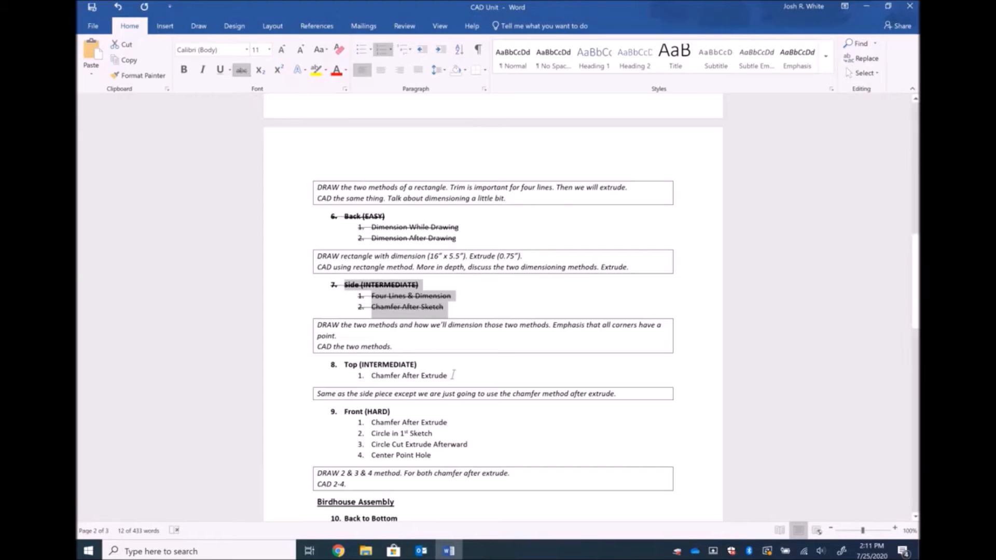
pyautogui.moveTo(436, 377); pyautogui.dragTo(346, 370)
pyautogui.click(242, 71)
pyautogui.scroll(-3, 437, 362)
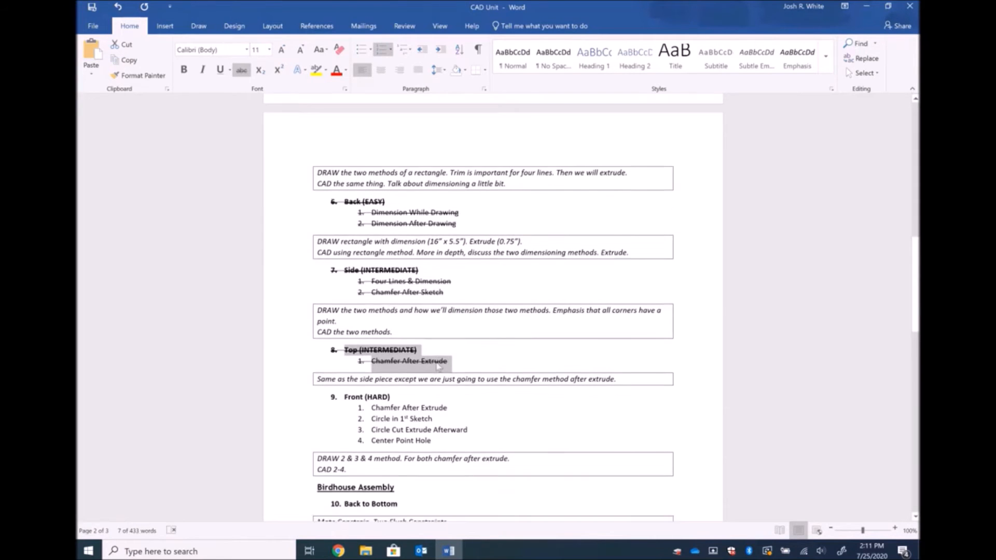
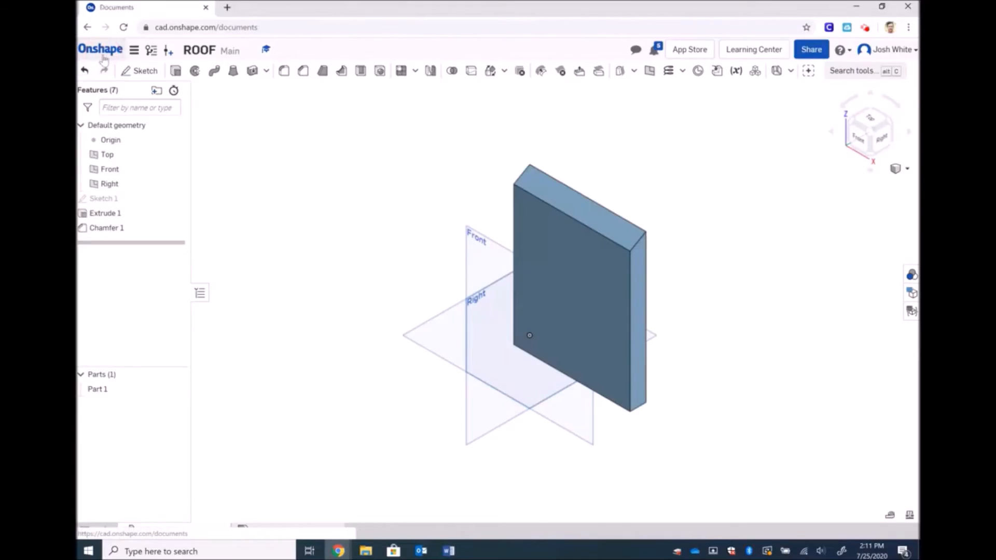
# From the Documents page, create a new document named FRONT
pyautogui.click(103, 57)
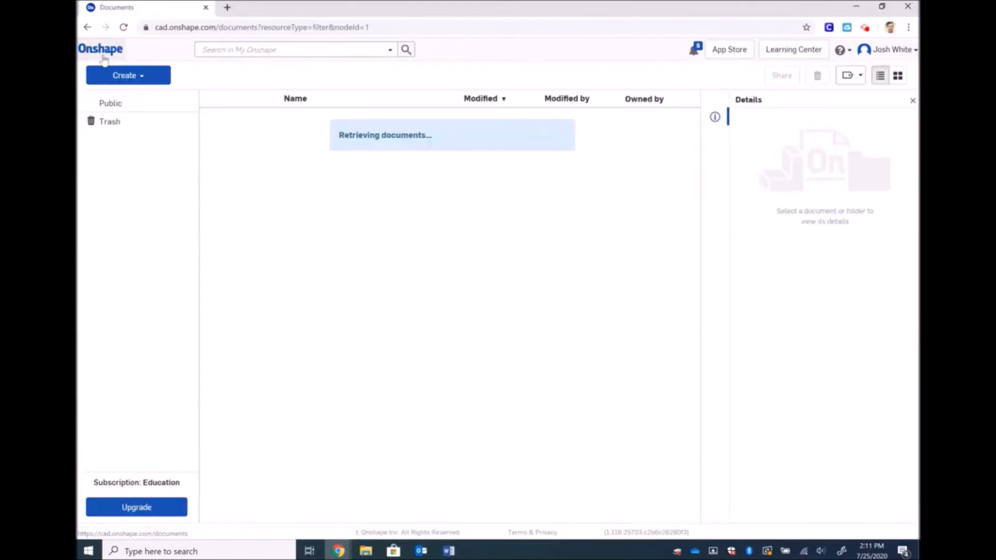
pyautogui.click(124, 76)
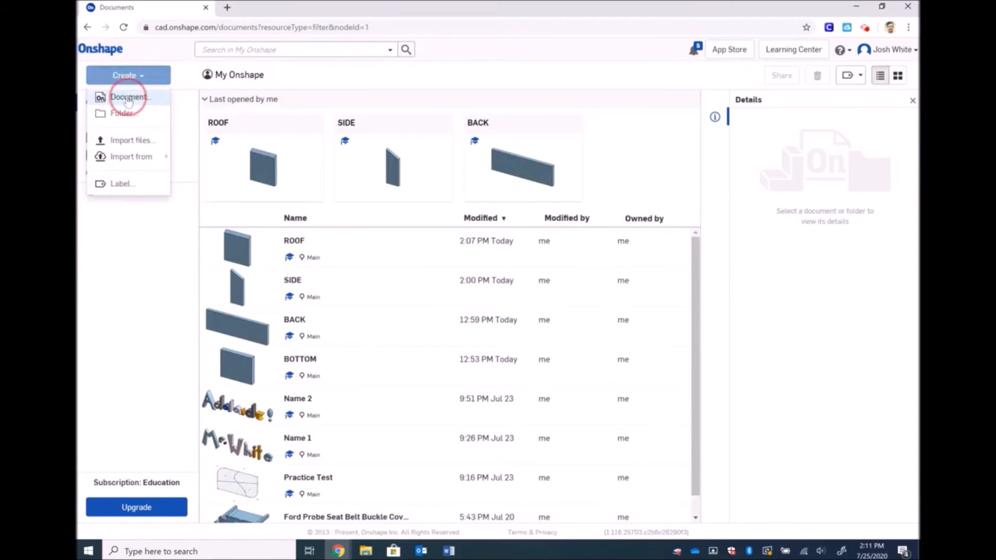
pyautogui.click(126, 97)
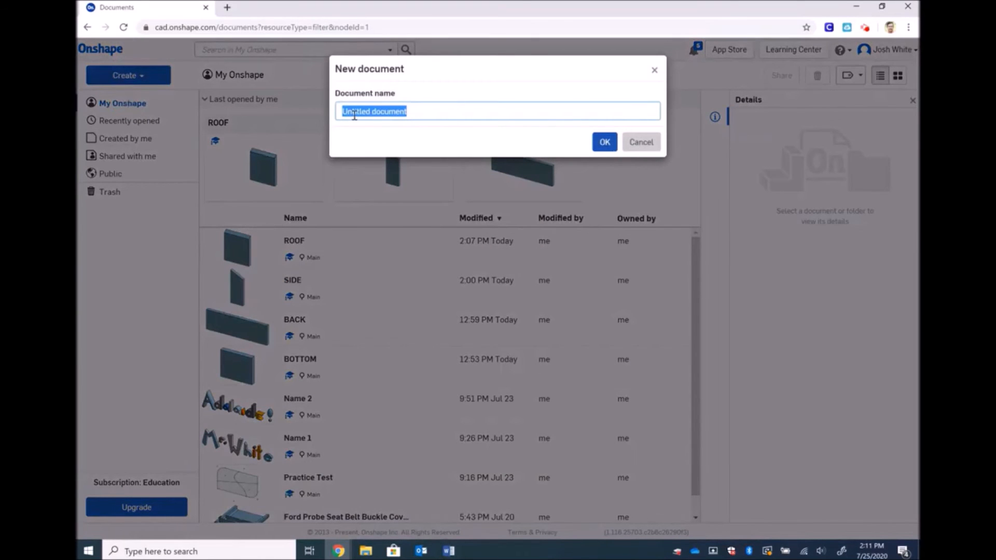
pyautogui.press('BackSpace')
pyautogui.write('FRONT')
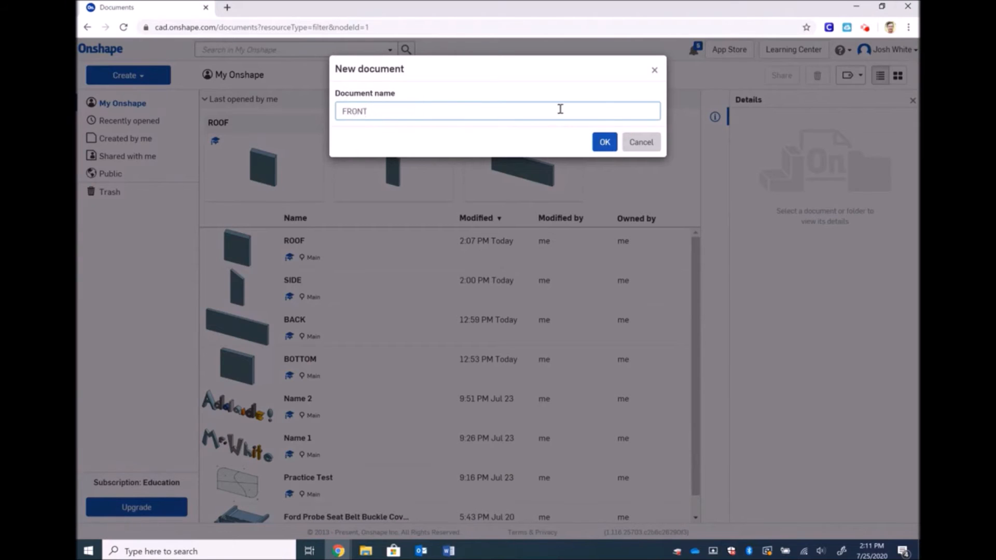
pyautogui.click(604, 142)
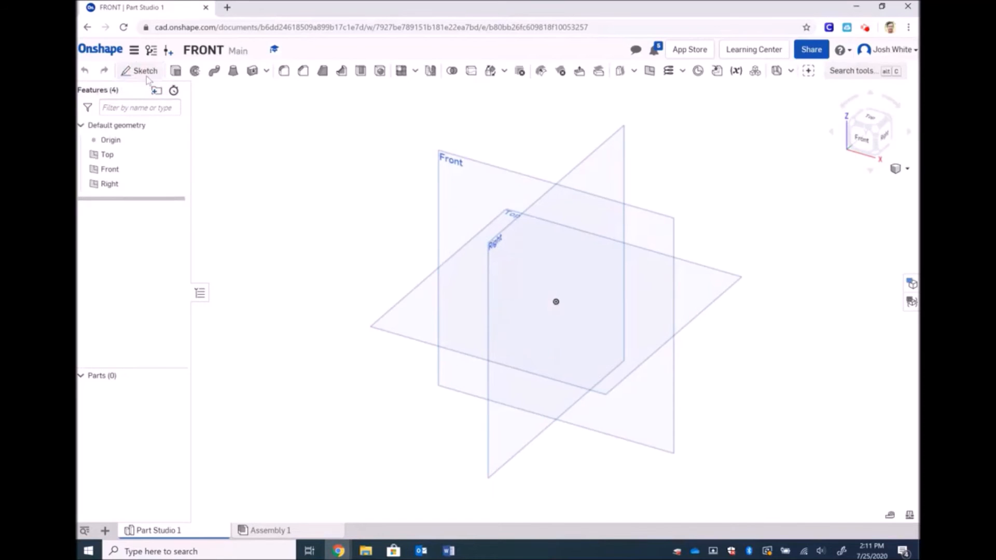
# Start a sketch on the Front plane, viewed straight on
pyautogui.click(146, 77)
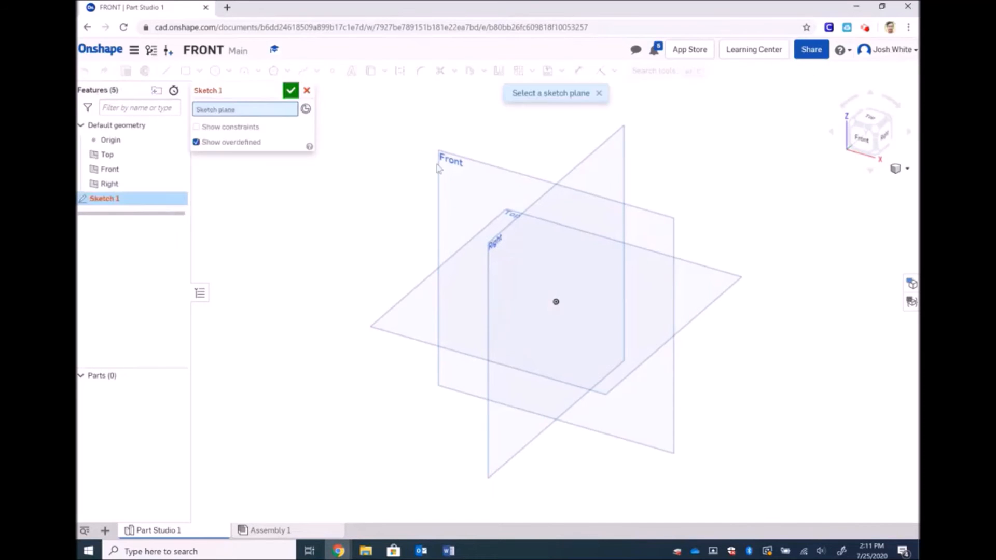
pyautogui.click(471, 164)
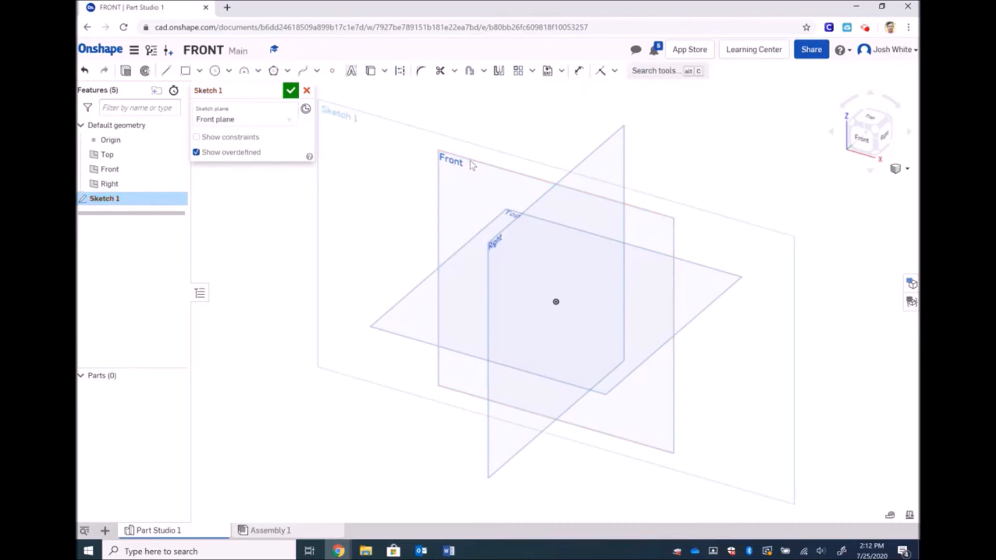
pyautogui.click(863, 138)
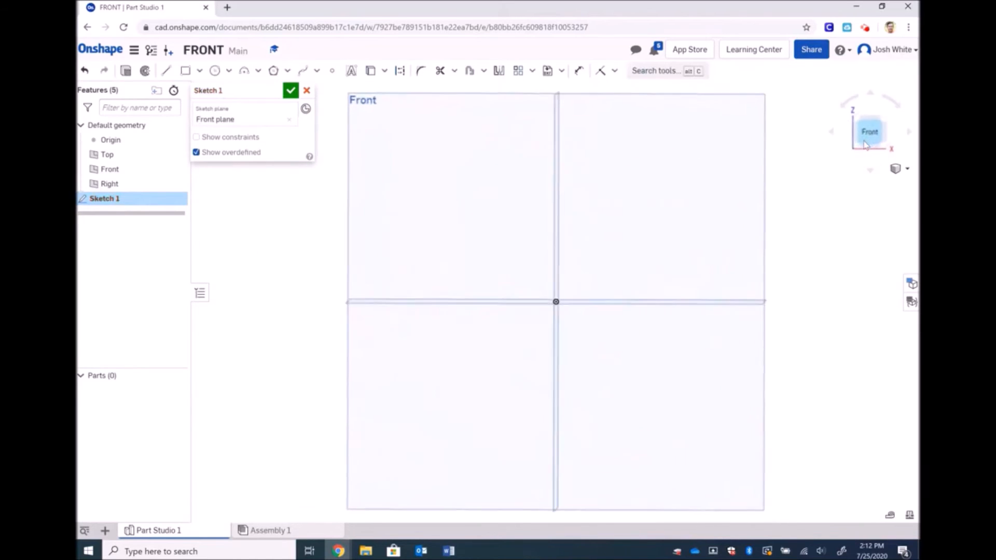
pyautogui.scroll(-2, 629, 268)
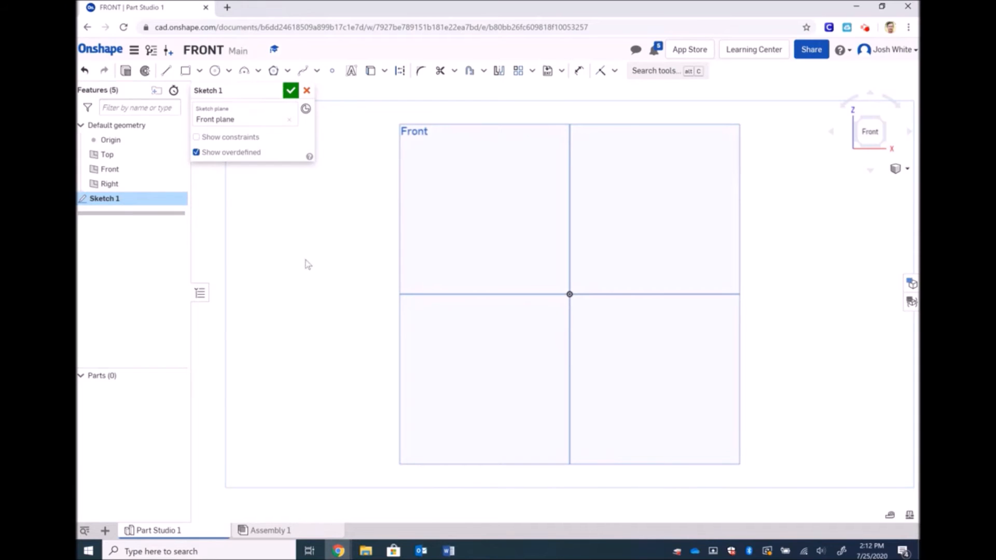
# Draw a corner rectangle from the origin, 5.5 wide by 8 tall, and zoom to fit
pyautogui.click(185, 71)
pyautogui.click(569, 294)
pyautogui.click(731, 100)
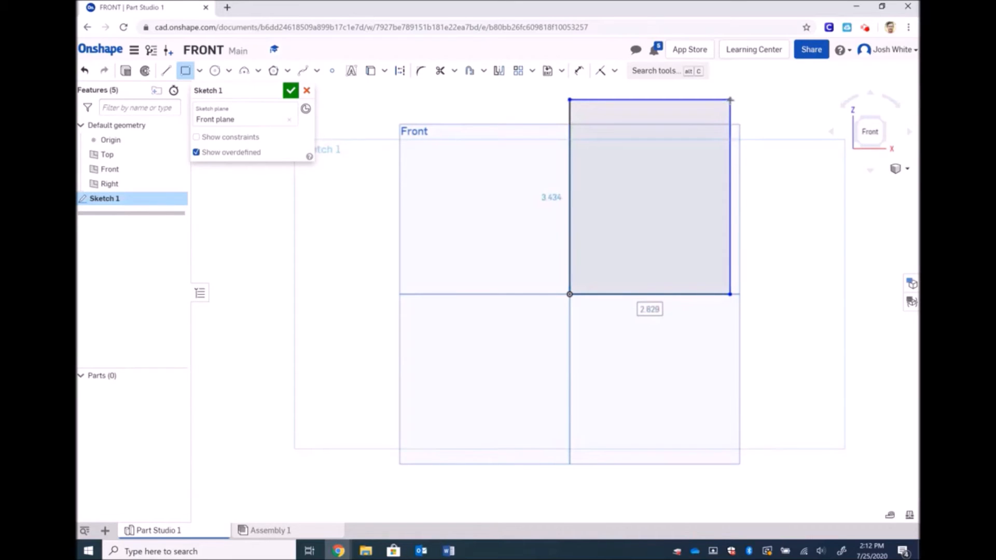
pyautogui.write('5.5')
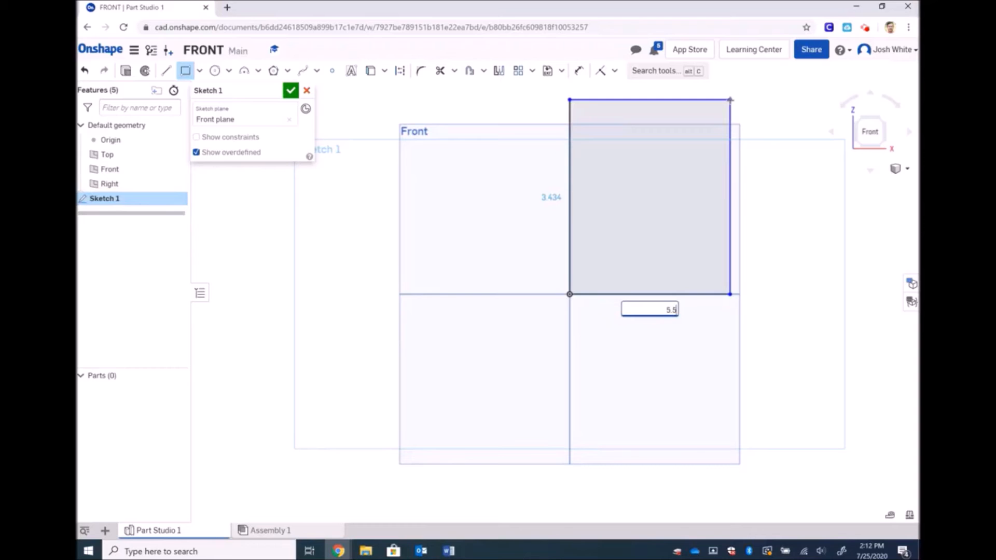
pyautogui.press('Return')
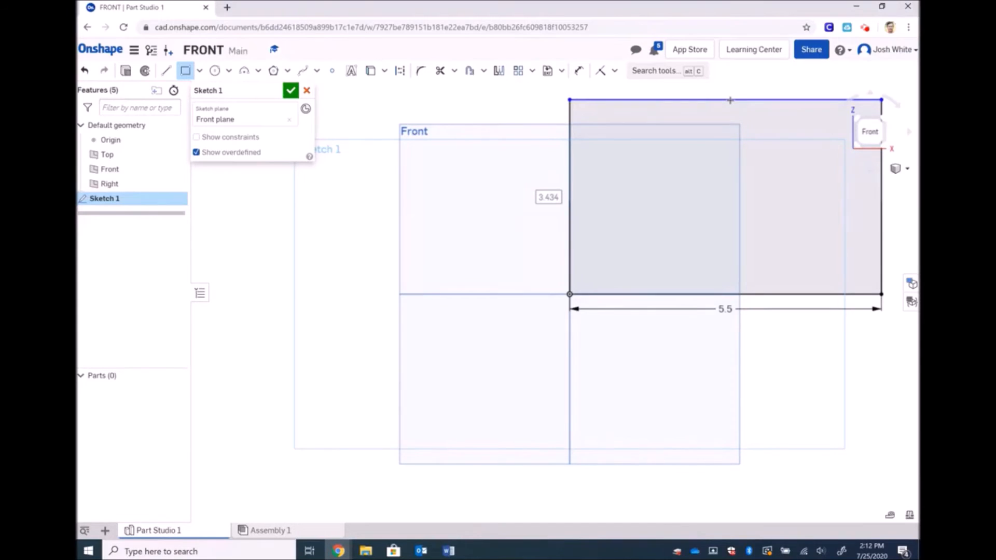
pyautogui.write('8')
pyautogui.press('Return')
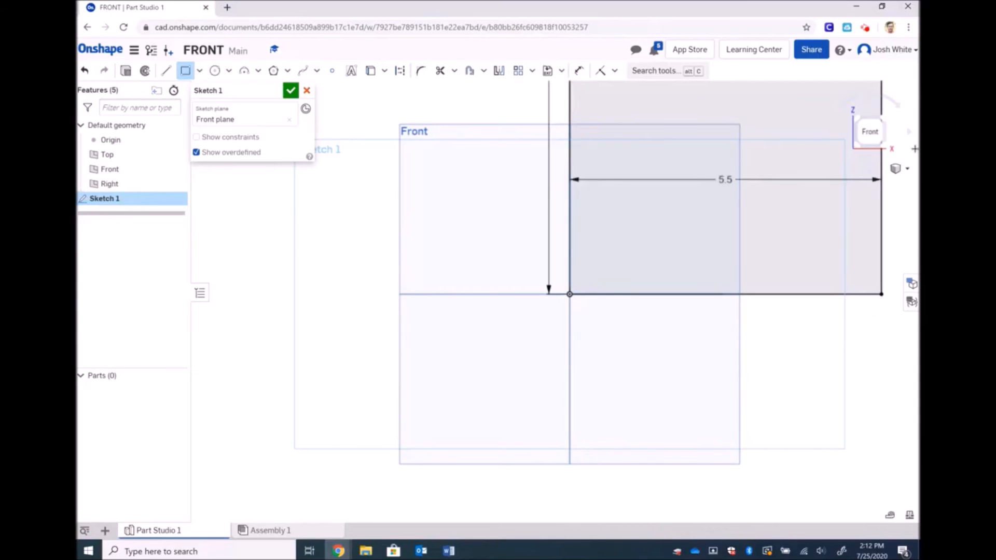
pyautogui.click(899, 169)
pyautogui.click(864, 234)
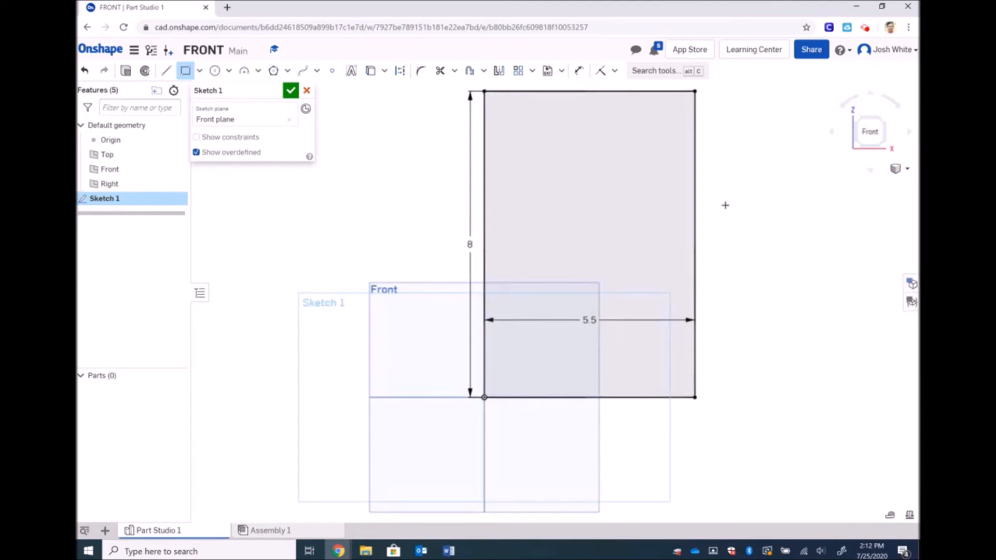
pyautogui.click(215, 71)
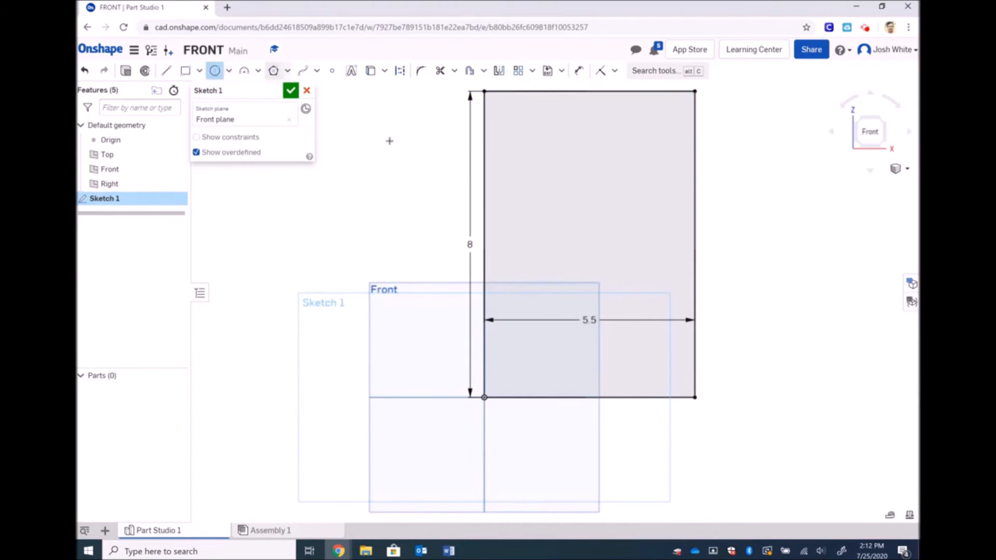
# Draw a circle in the upper part of the rectangle and dimension its diameter 2.5
pyautogui.click(587, 192)
pyautogui.click(549, 177)
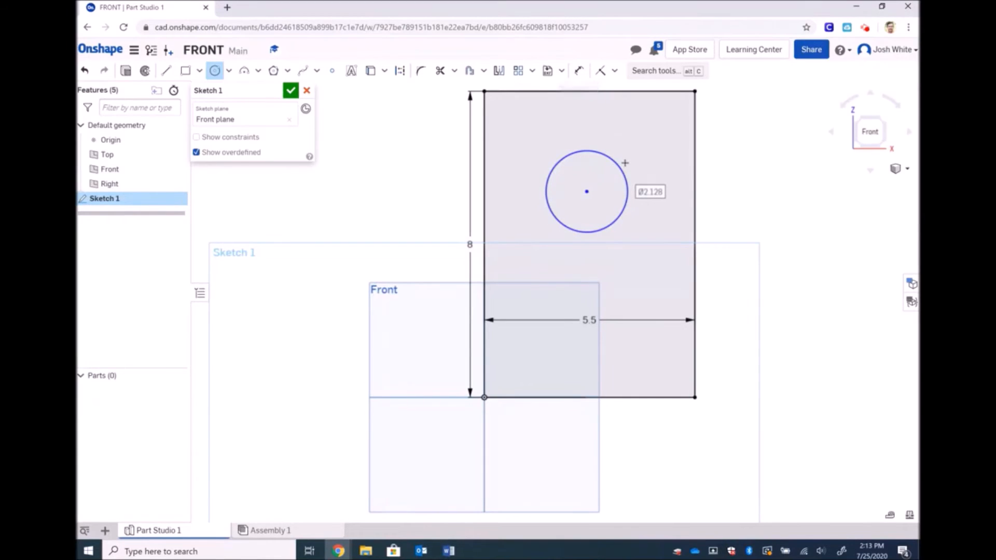
pyautogui.click(579, 71)
pyautogui.click(607, 158)
pyautogui.click(658, 136)
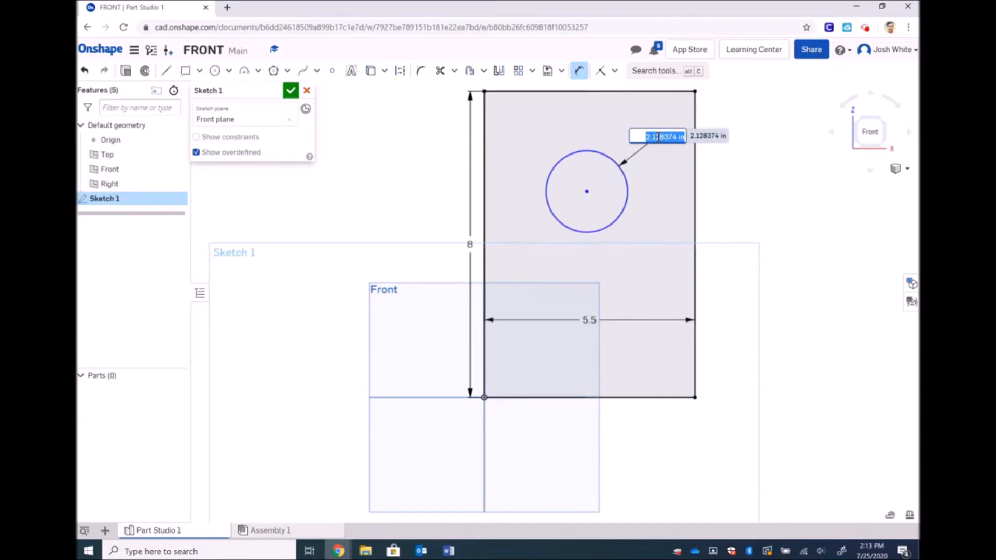
pyautogui.write('2.5')
pyautogui.press('Return')
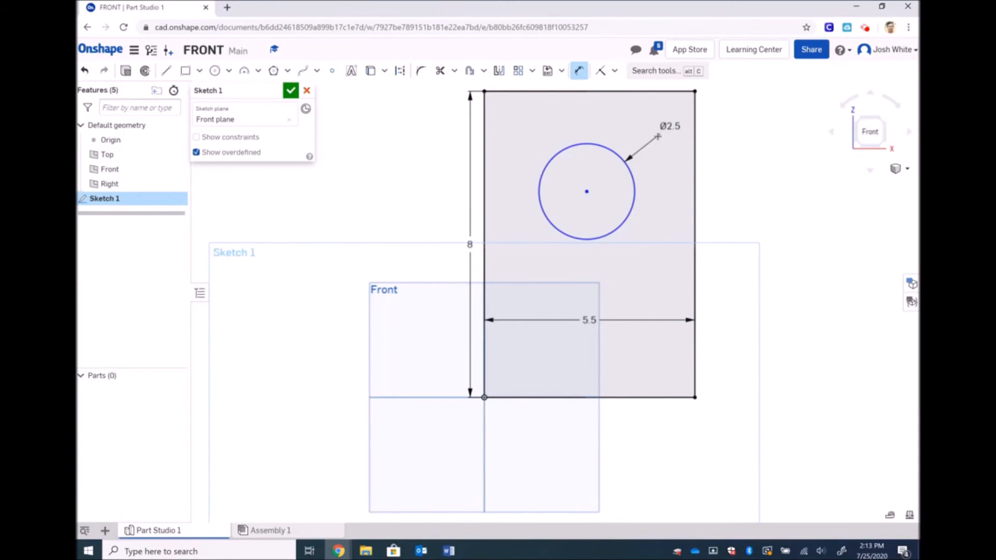
# Change the circle's diameter dimension from 2.5 to 2
pyautogui.press('Escape')
pyautogui.click(673, 127)
pyautogui.doubleClick(676, 126)
pyautogui.write('2')
pyautogui.press('Return')
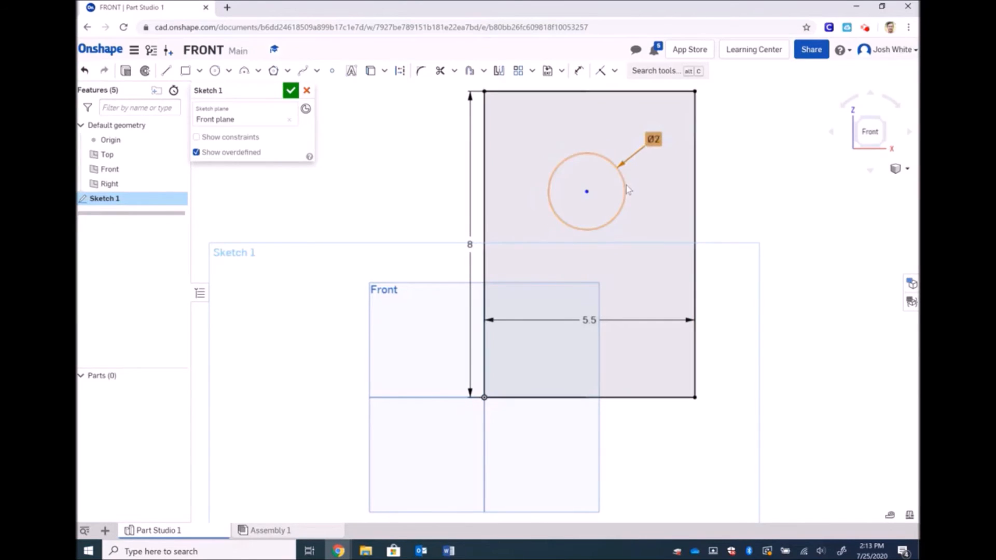
pyautogui.click(579, 70)
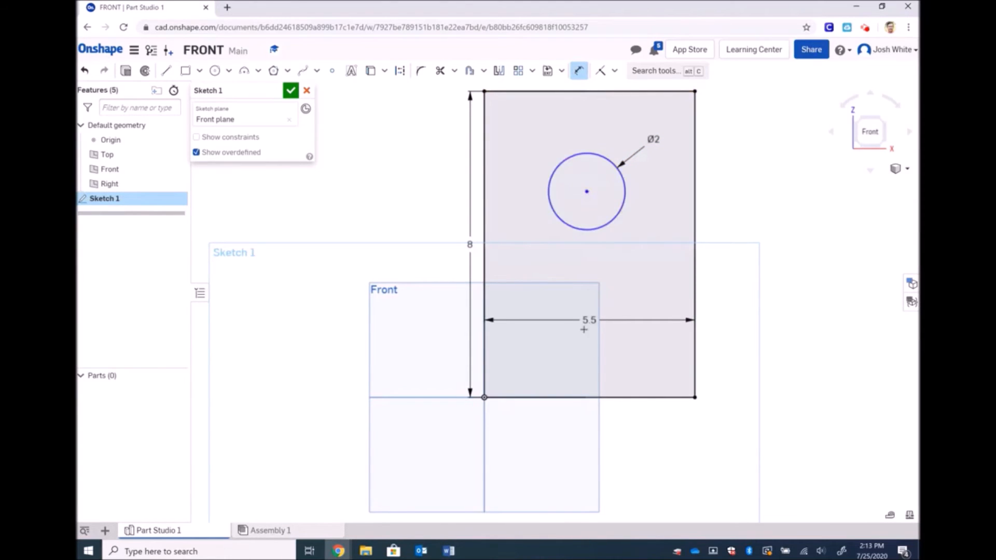
# Dimension the circle centre 2.5 below the rectangle's top edge
pyautogui.click(594, 91)
pyautogui.click(587, 191)
pyautogui.click(773, 131)
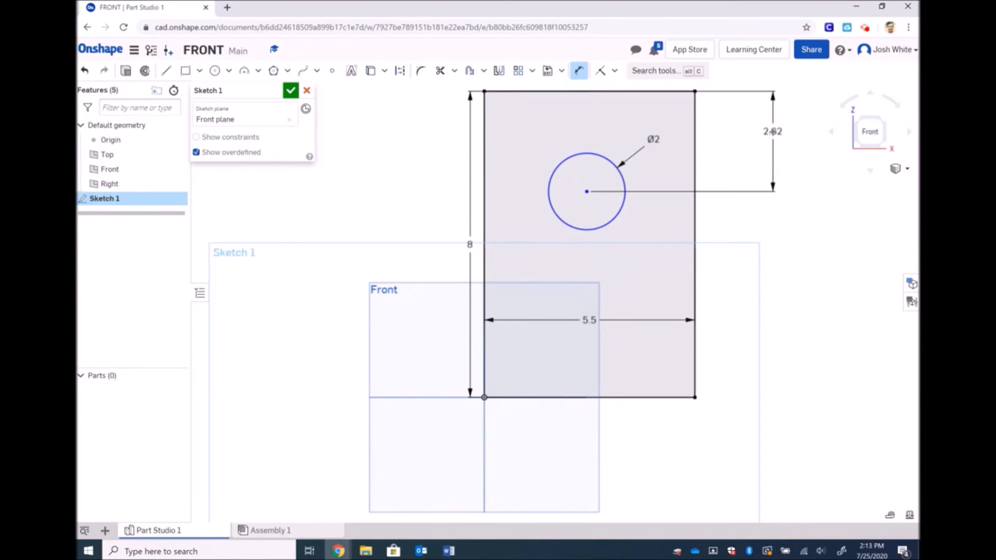
pyautogui.doubleClick(773, 131)
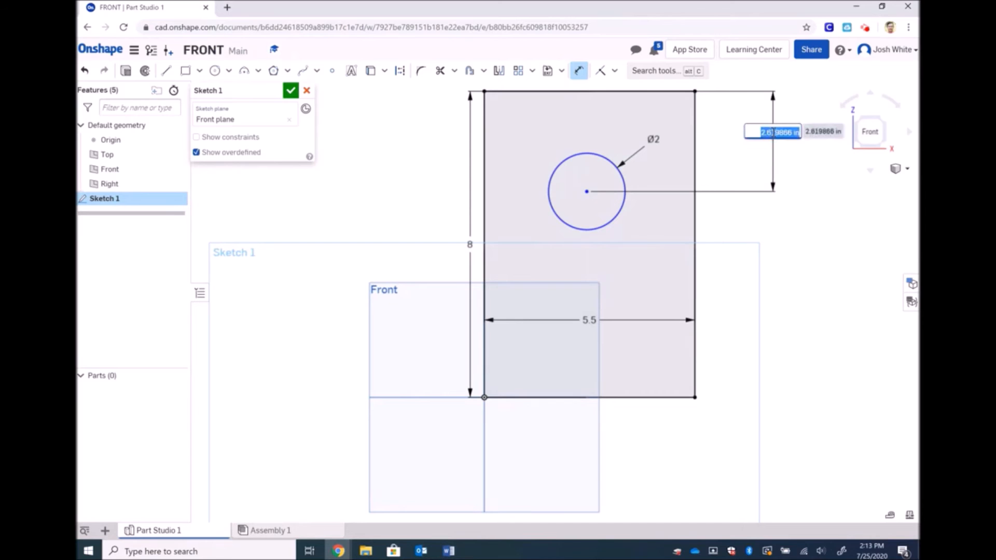
pyautogui.write('2.75')
pyautogui.press('Return')
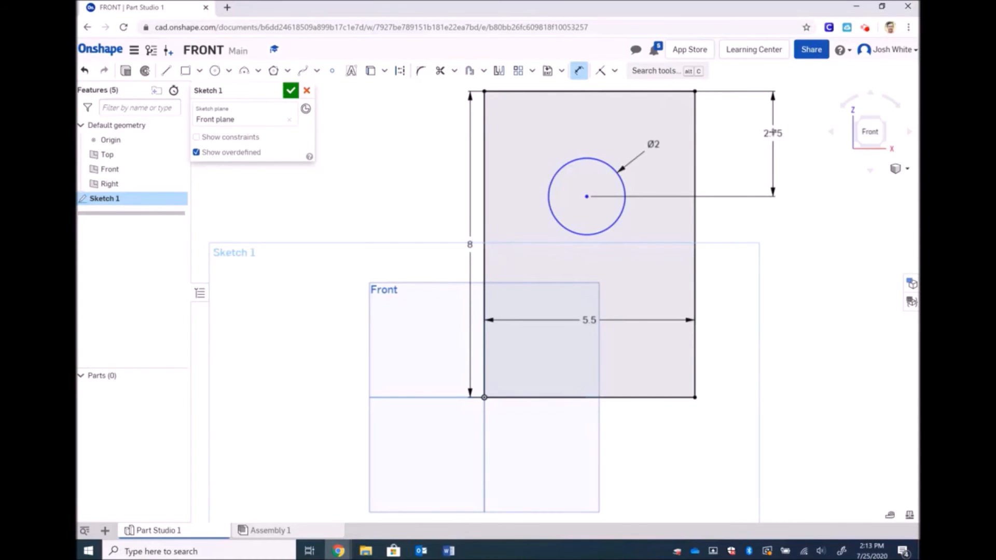
pyautogui.press('Escape')
pyautogui.doubleClick(773, 133)
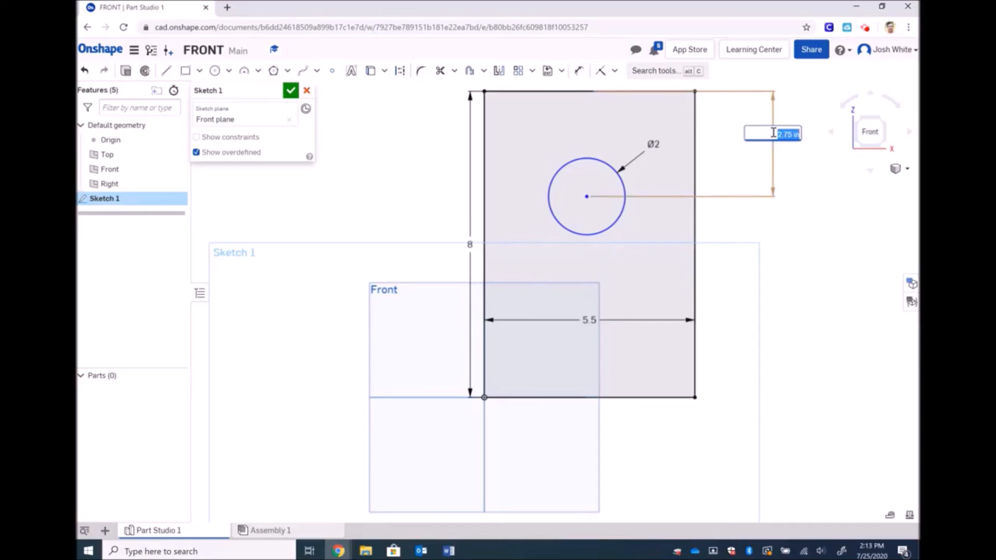
pyautogui.write('2.5')
pyautogui.press('Return')
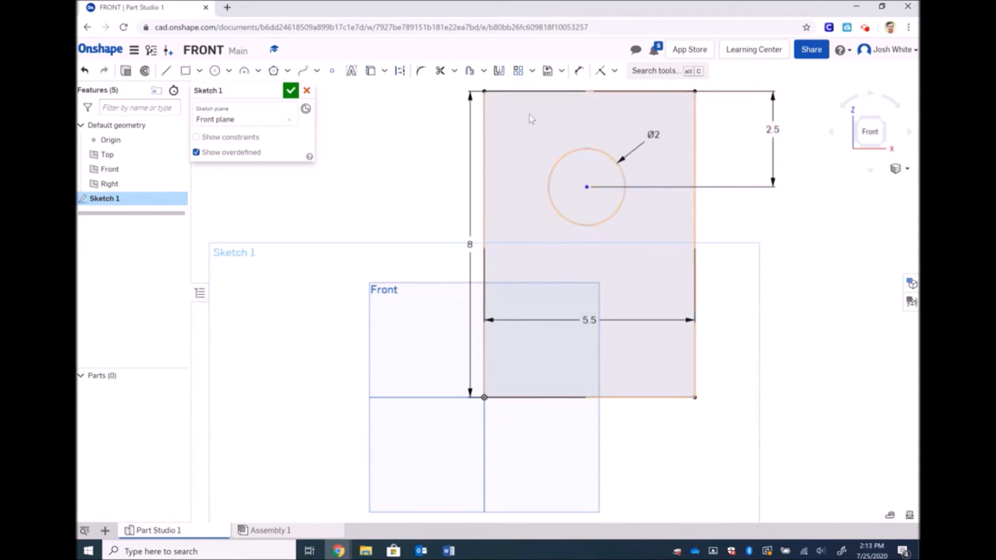
# Dimension the circle centre from the right edge as 5.5/2, giving 2.75
pyautogui.click(580, 72)
pyautogui.click(695, 154)
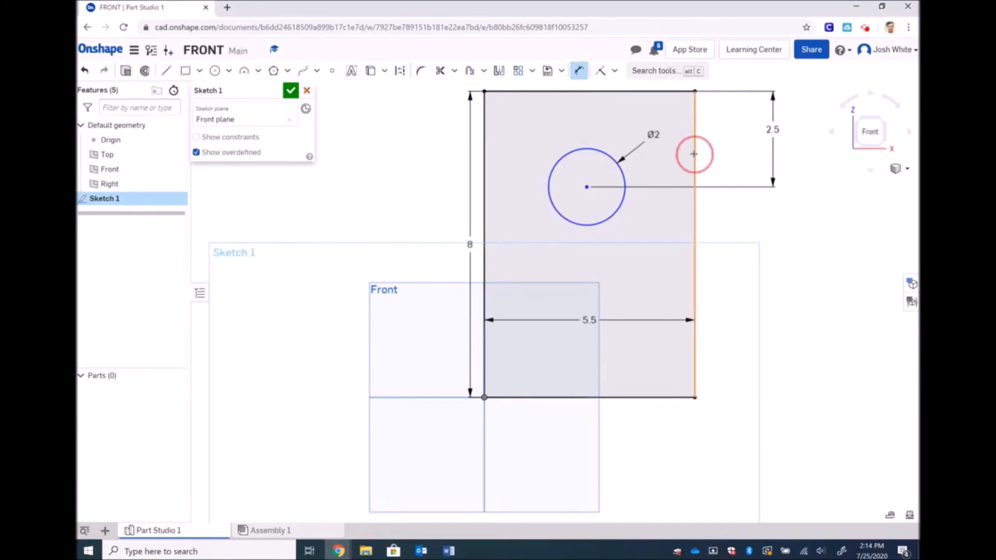
pyautogui.click(588, 187)
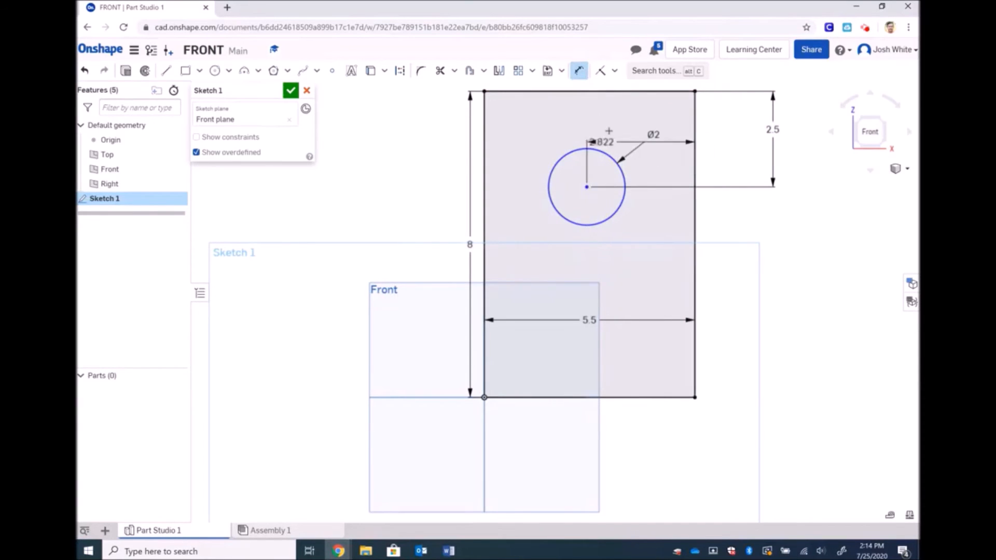
pyautogui.click(624, 118)
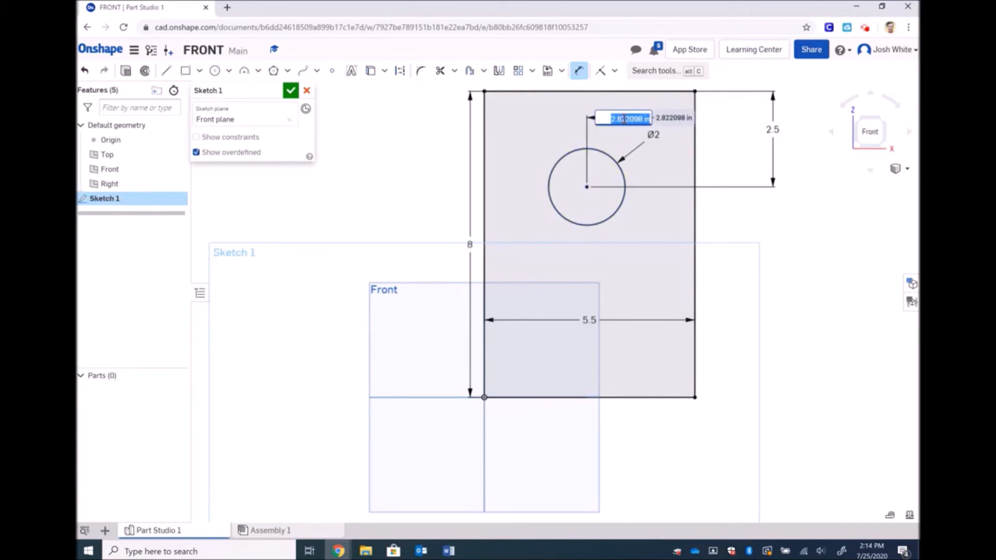
pyautogui.write('2.75')
pyautogui.press('Return')
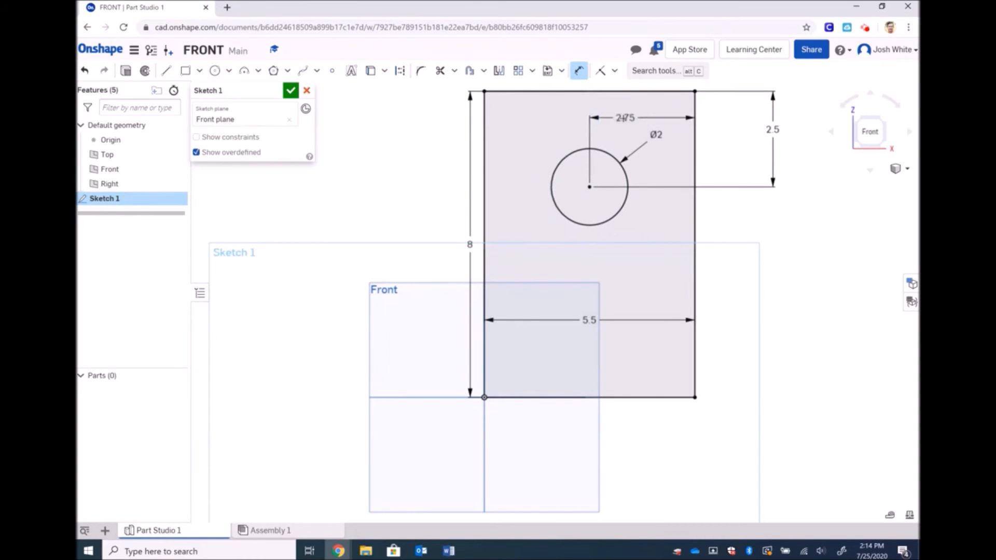
pyautogui.press('Escape')
pyautogui.hotkey('ctrl', 'z')
pyautogui.doubleClick(625, 119)
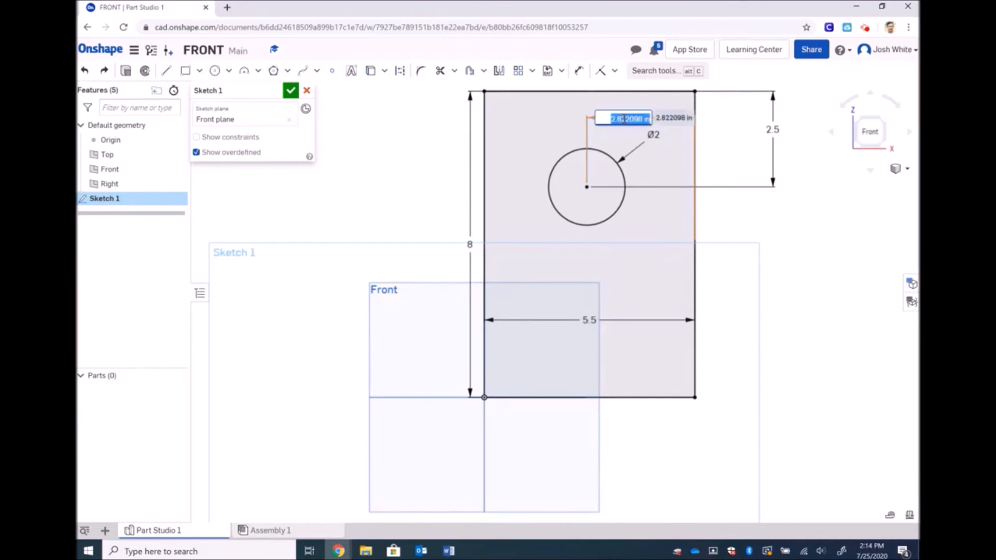
pyautogui.write('5.5 / 2')
pyautogui.press('Return')
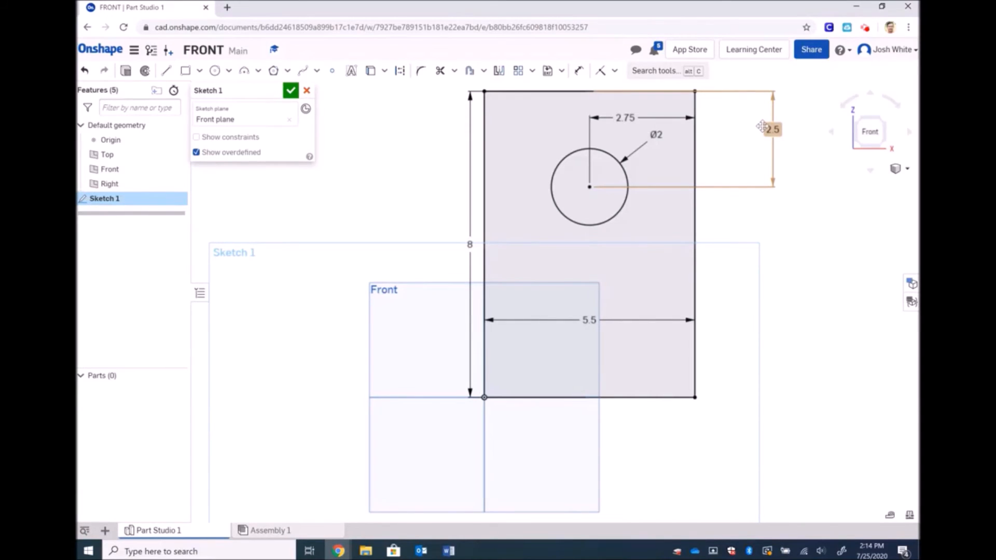
# Extrude the plate region around the hole 0.75 in to create Part 1
pyautogui.click(290, 91)
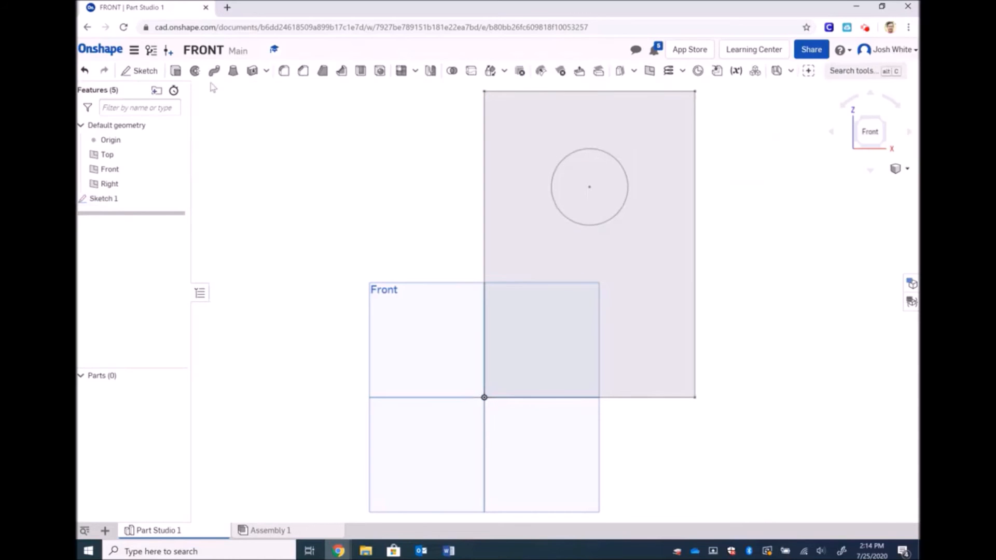
pyautogui.click(176, 71)
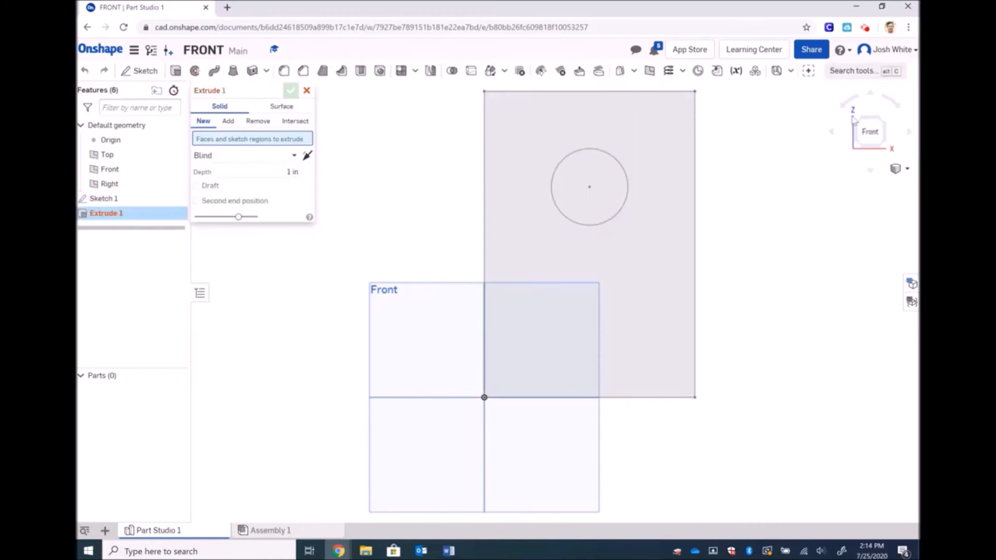
pyautogui.click(907, 168)
pyautogui.click(880, 185)
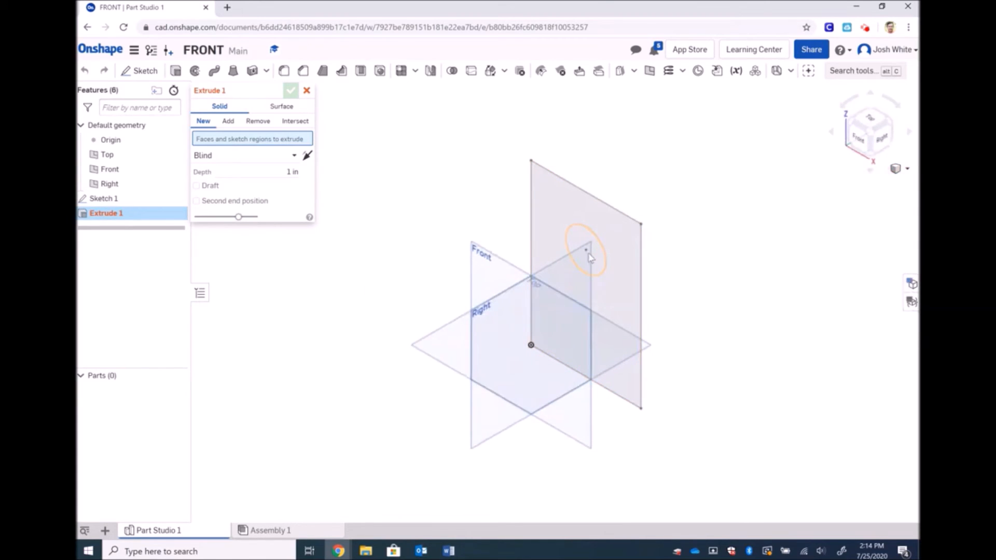
pyautogui.click(588, 256)
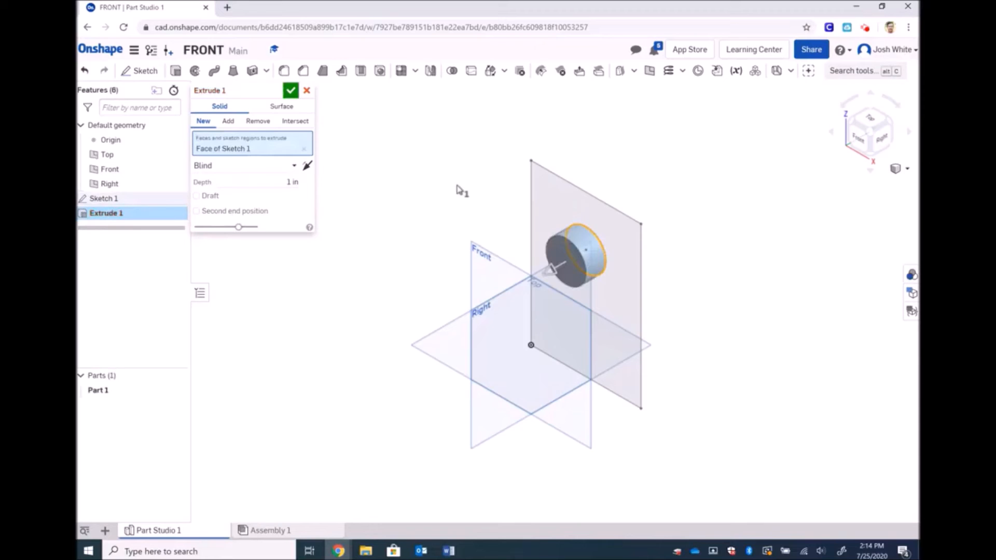
pyautogui.click(304, 149)
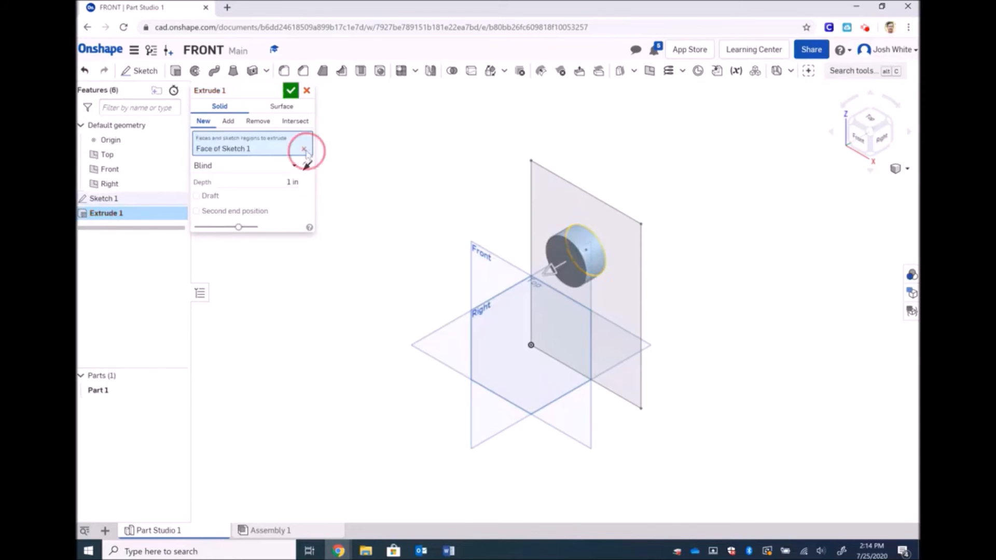
pyautogui.click(560, 196)
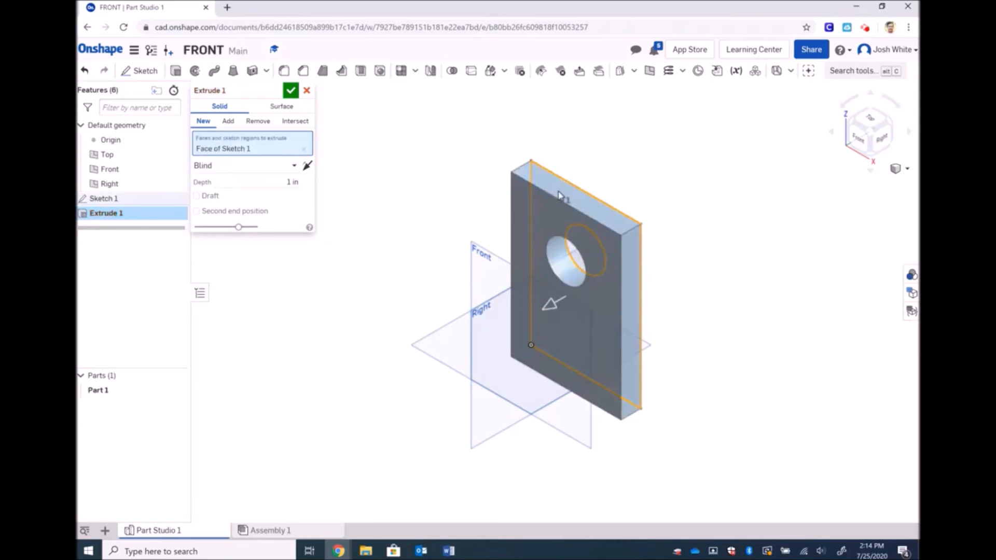
pyautogui.click(286, 182)
pyautogui.press('BackSpace')
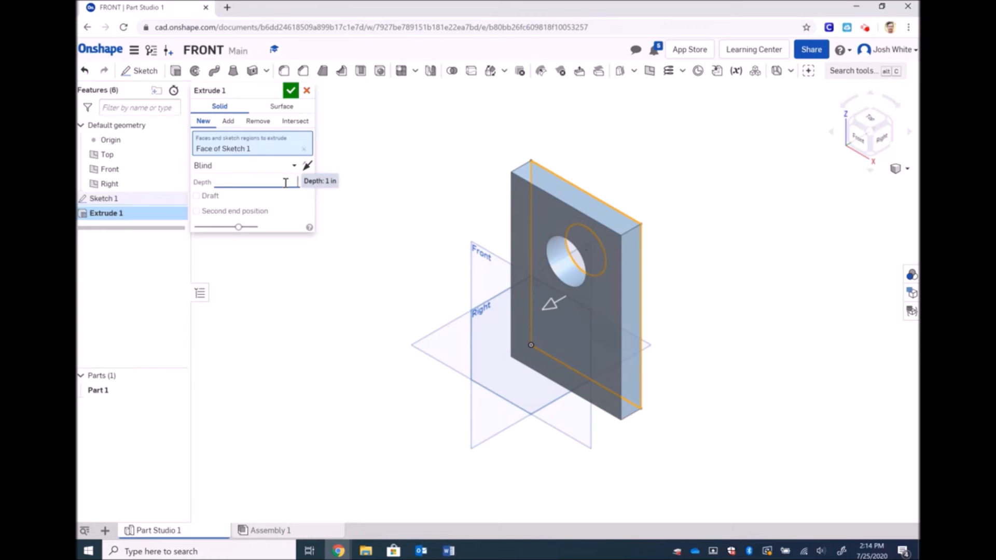
pyautogui.press('Return')
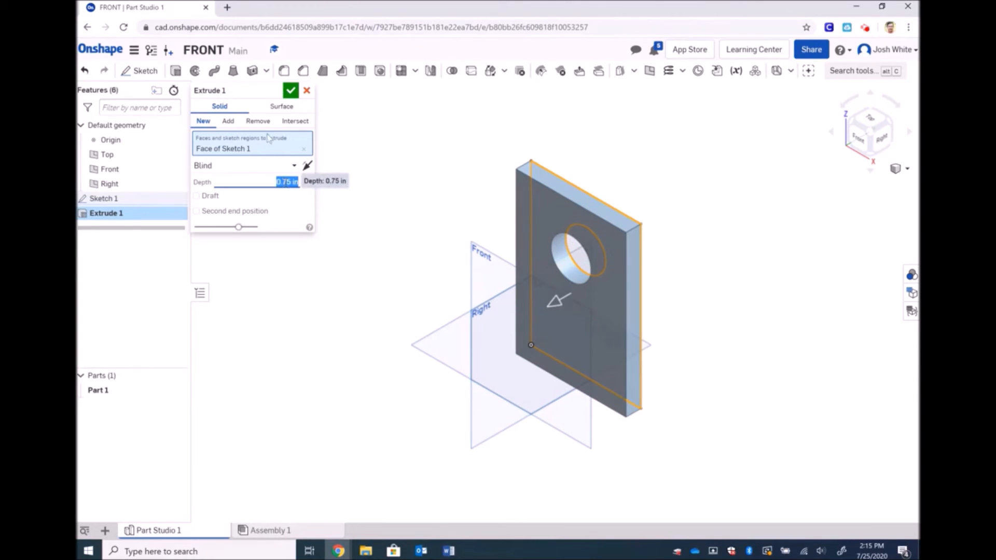
pyautogui.click(291, 91)
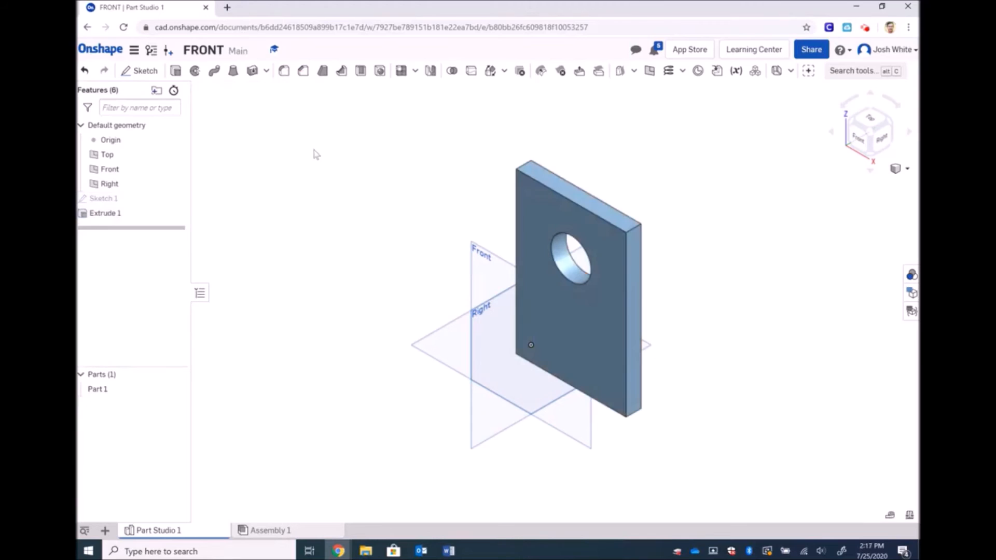
# Chamfer the plate's top edge using Distance and angle: 30° and 0.75 in
pyautogui.click(303, 71)
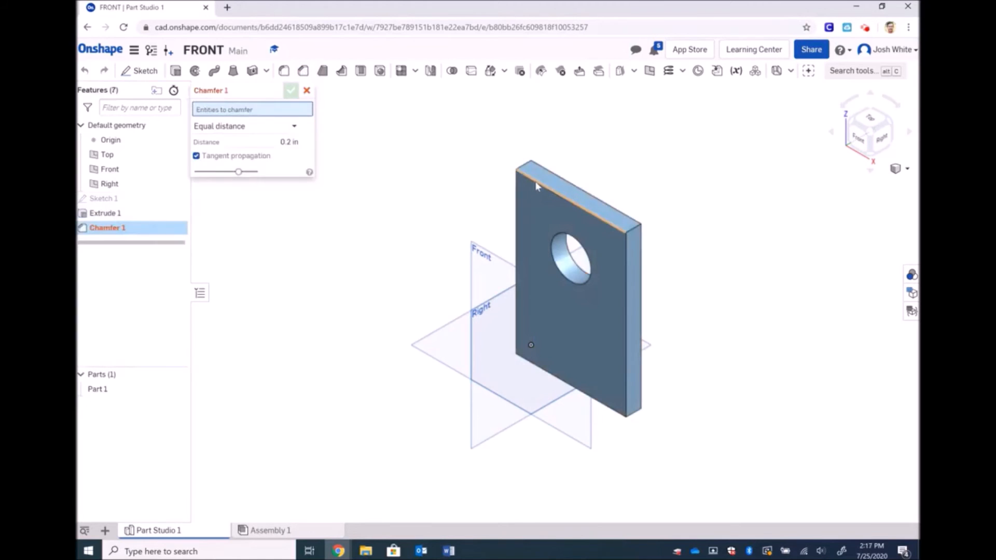
pyautogui.click(534, 183)
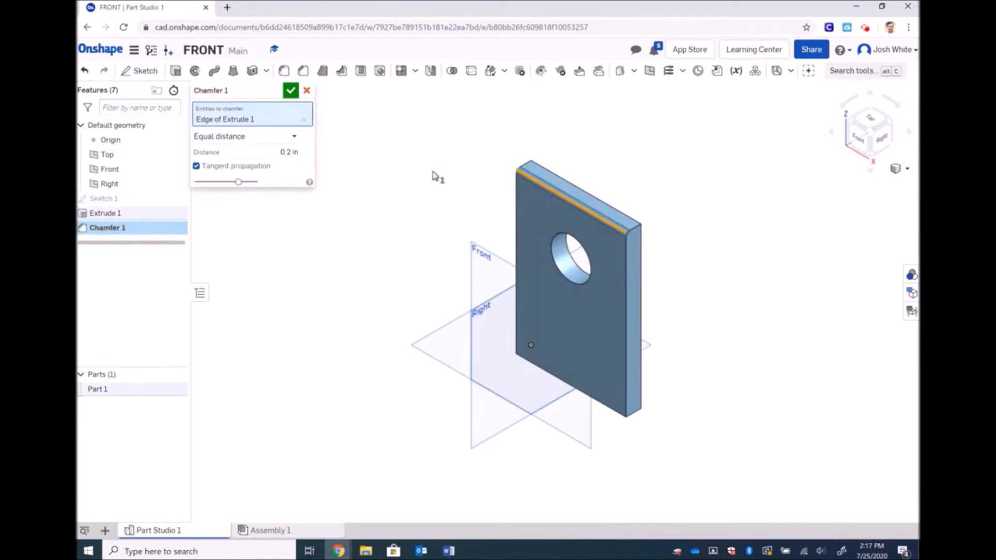
pyautogui.click(295, 139)
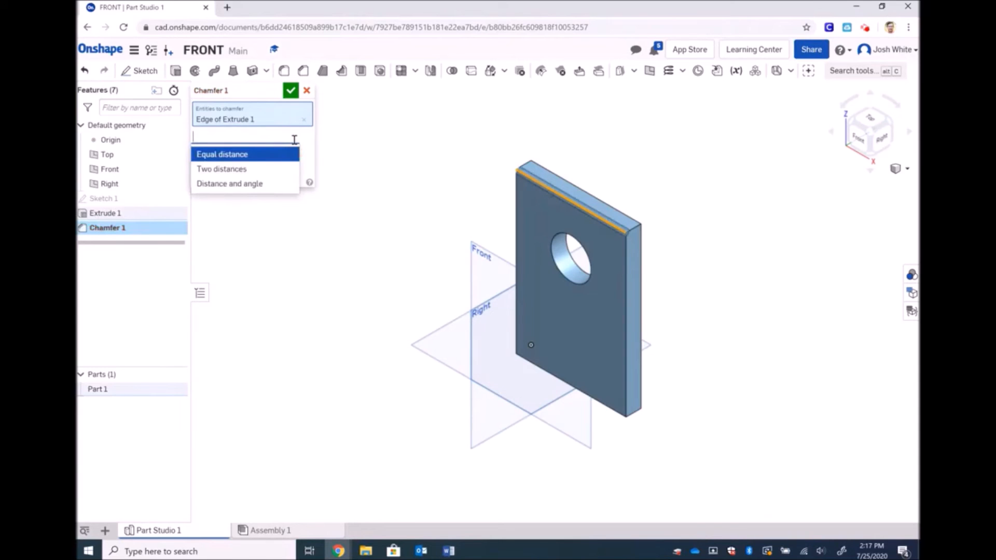
pyautogui.click(240, 185)
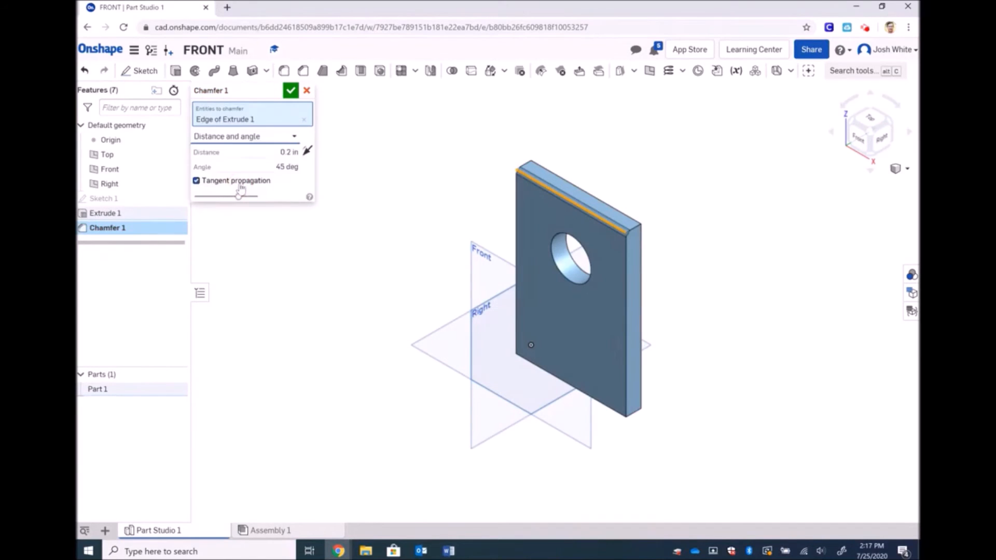
pyautogui.click(279, 167)
pyautogui.write('30')
pyautogui.click(287, 152)
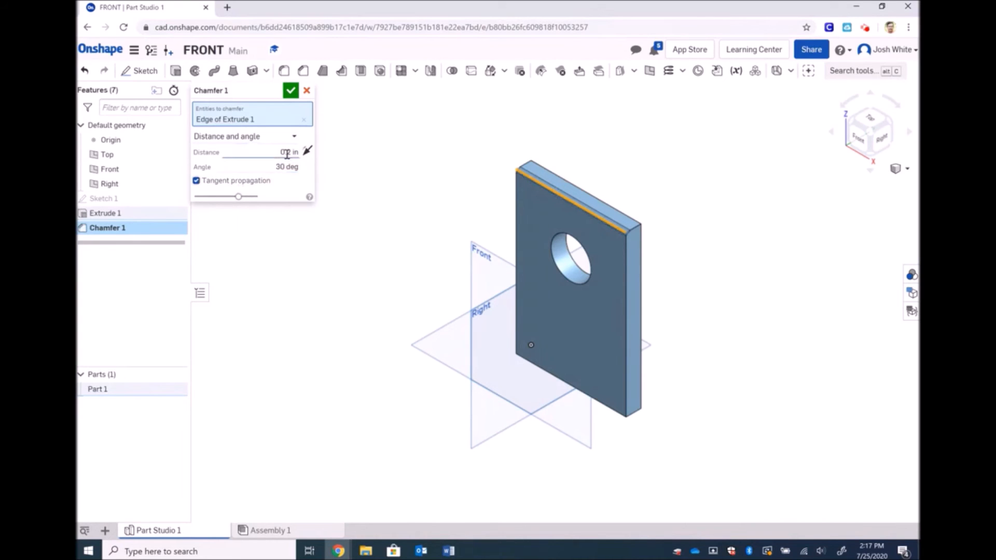
pyautogui.write('0.7')
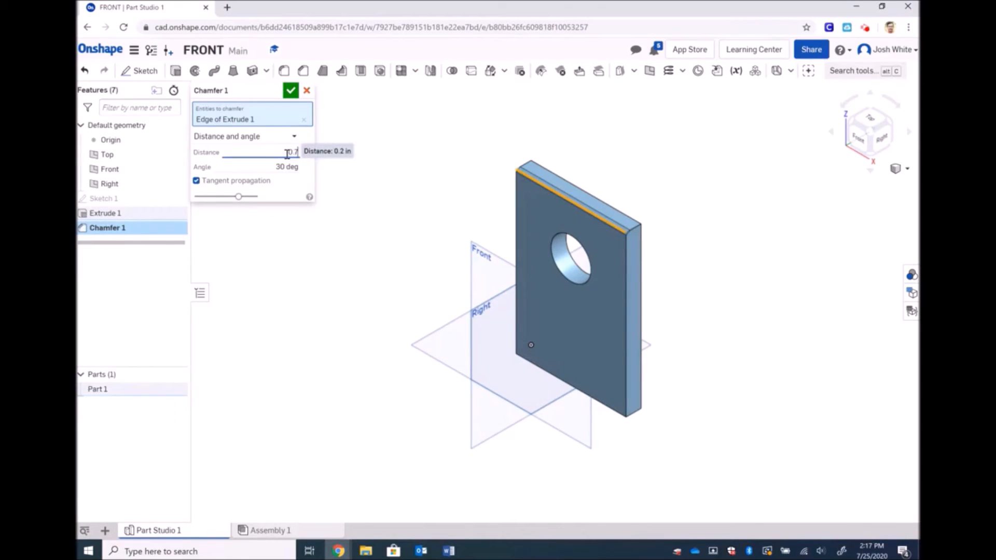
pyautogui.write('5')
pyautogui.press('Return')
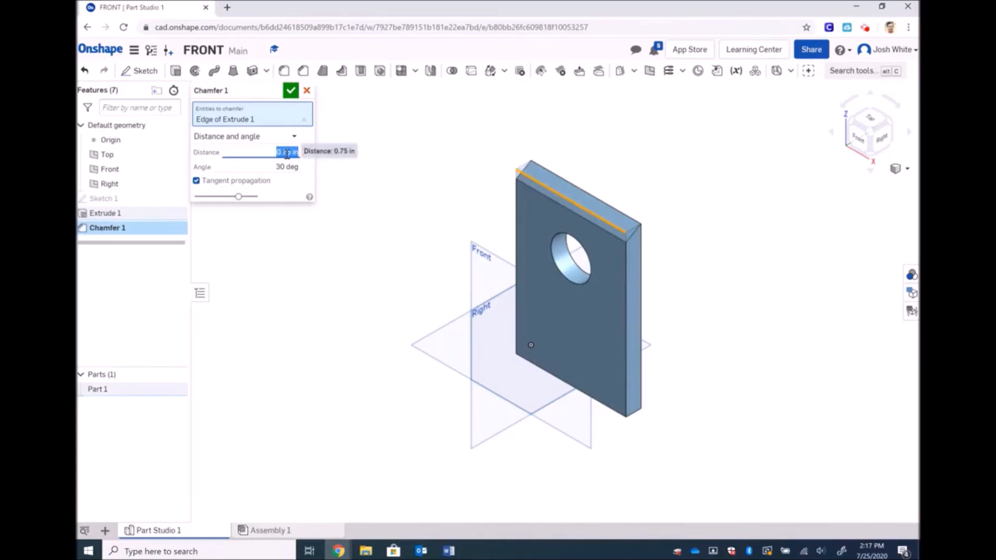
pyautogui.click(290, 91)
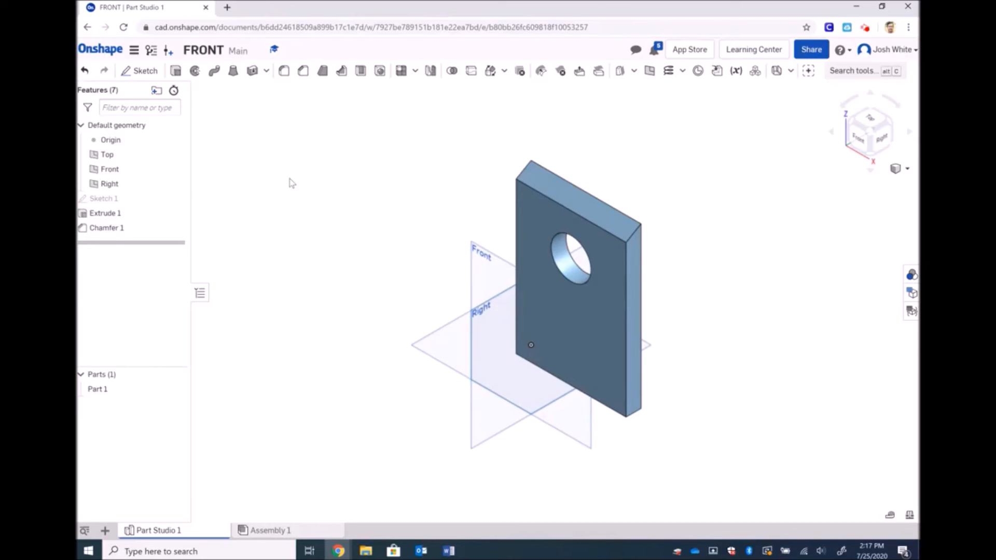
# Delete Chamfer 1 and Extrude 1, and remove the circle from Sketch 1
pyautogui.click(123, 228)
pyautogui.press('Delete')
pyautogui.click(129, 213)
pyautogui.press('Delete')
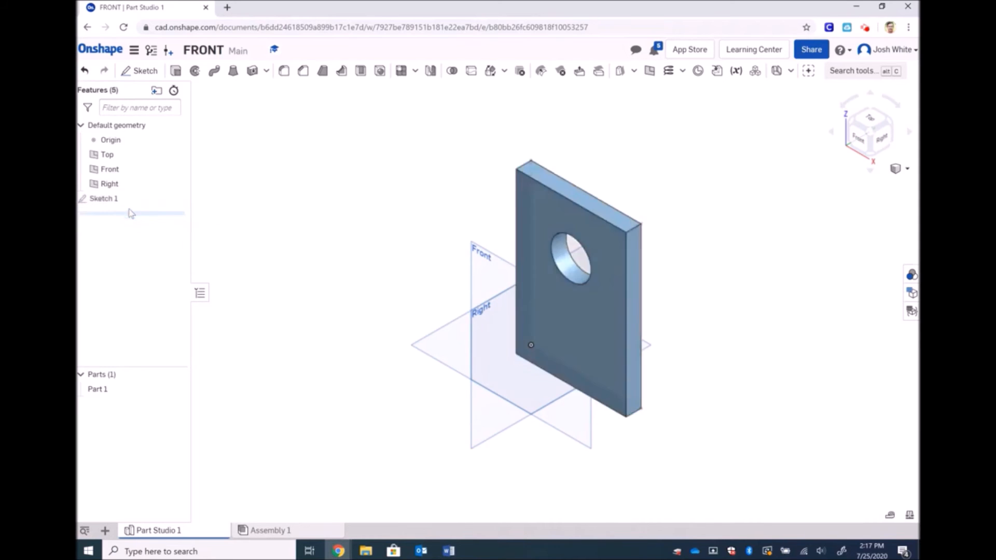
pyautogui.doubleClick(107, 198)
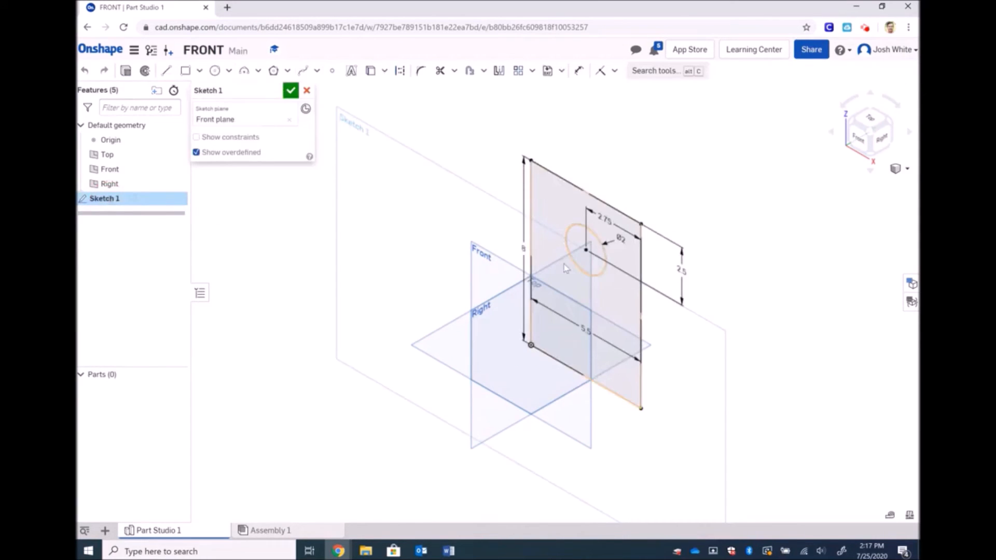
pyautogui.click(571, 227)
pyautogui.press('Delete')
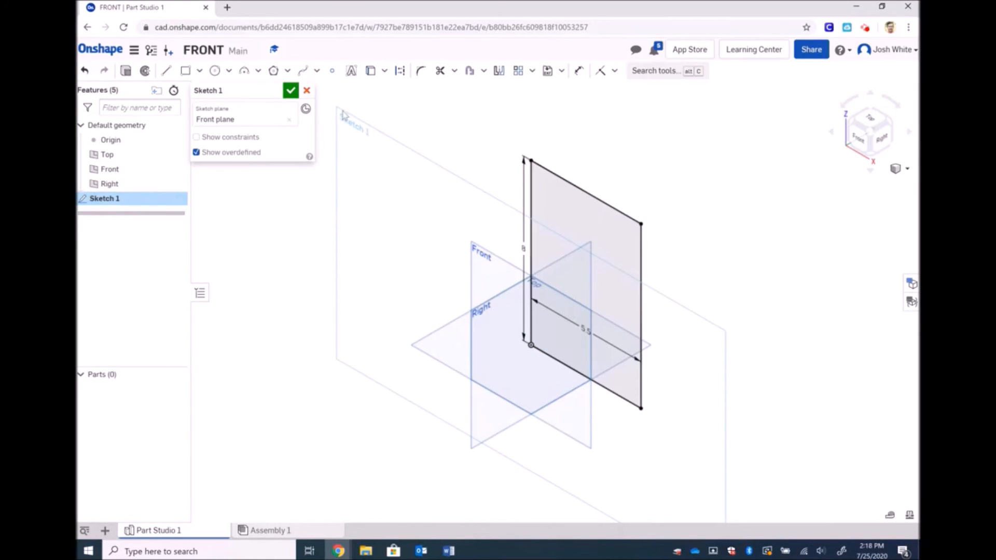
pyautogui.click(291, 91)
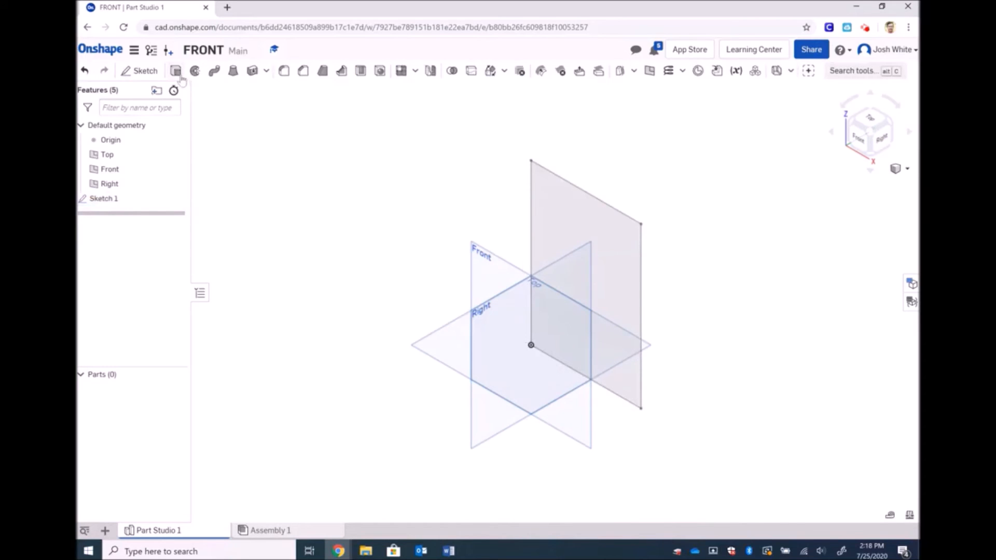
# Re-extrude the rectangle into a solid 0.75 in plate
pyautogui.click(176, 71)
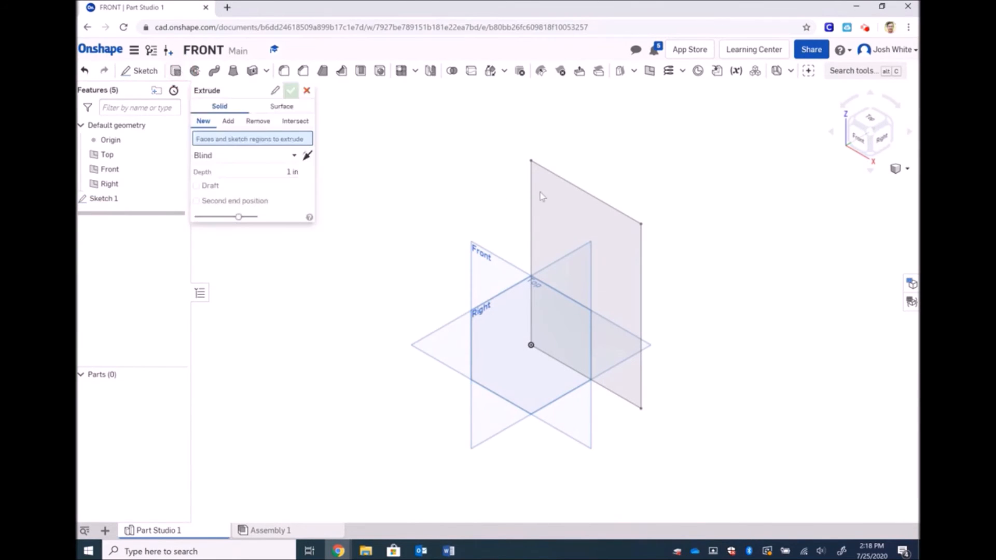
pyautogui.click(576, 189)
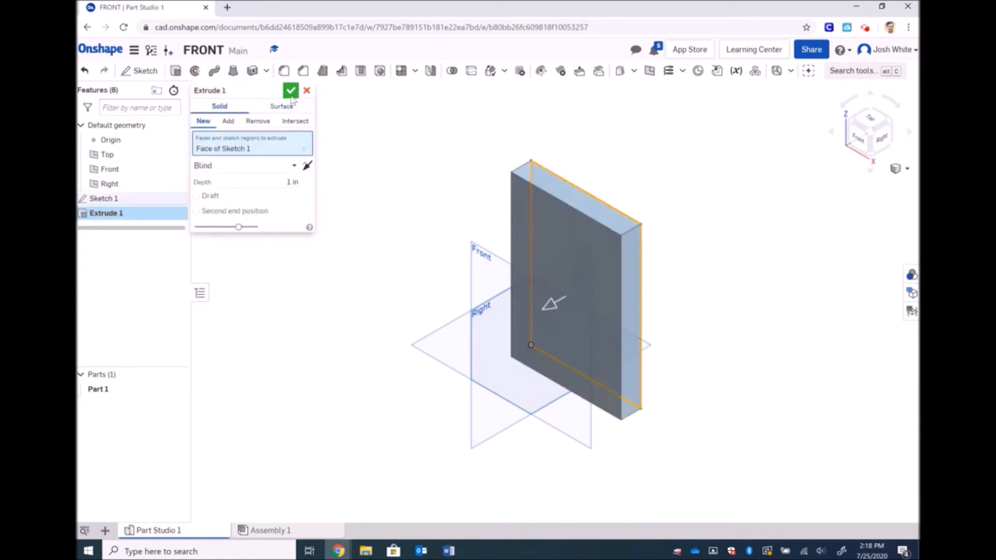
pyautogui.click(289, 182)
pyautogui.write('0.75')
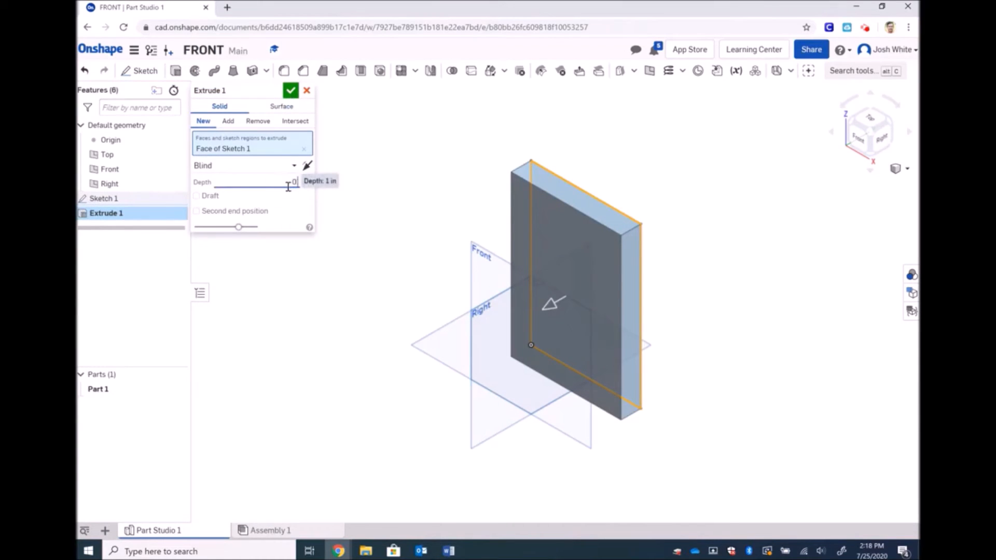
pyautogui.press('Return')
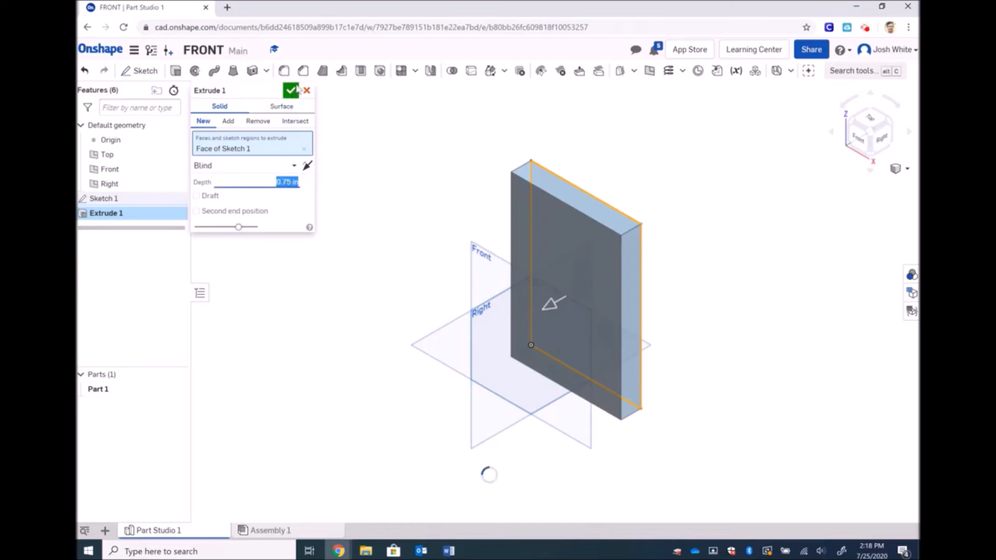
pyautogui.click(290, 91)
pyautogui.click(304, 71)
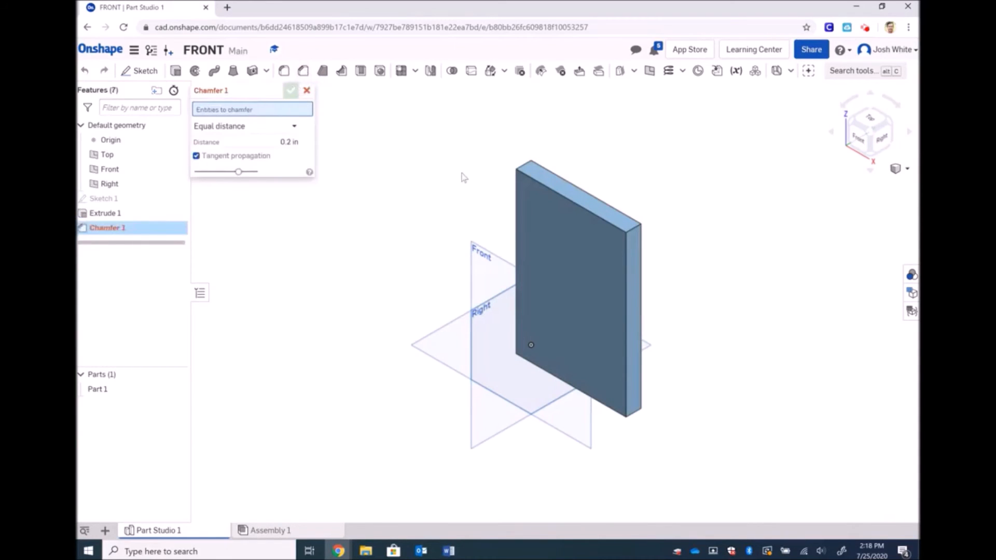
# Apply a Distance and angle chamfer of 0.75 in at 30° to the solid plate's top edge
pyautogui.click(286, 128)
pyautogui.click(239, 177)
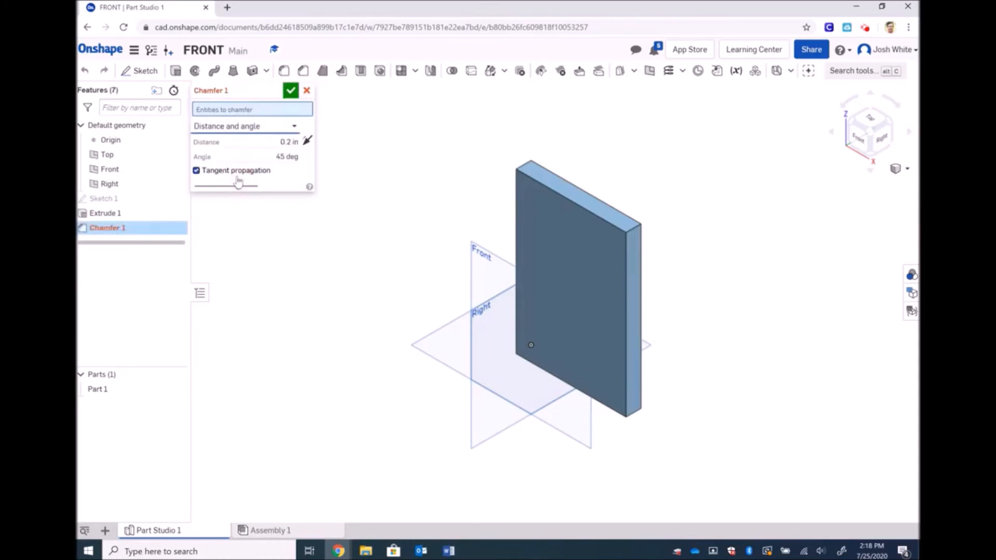
pyautogui.click(537, 183)
pyautogui.click(283, 152)
pyautogui.write('0.75')
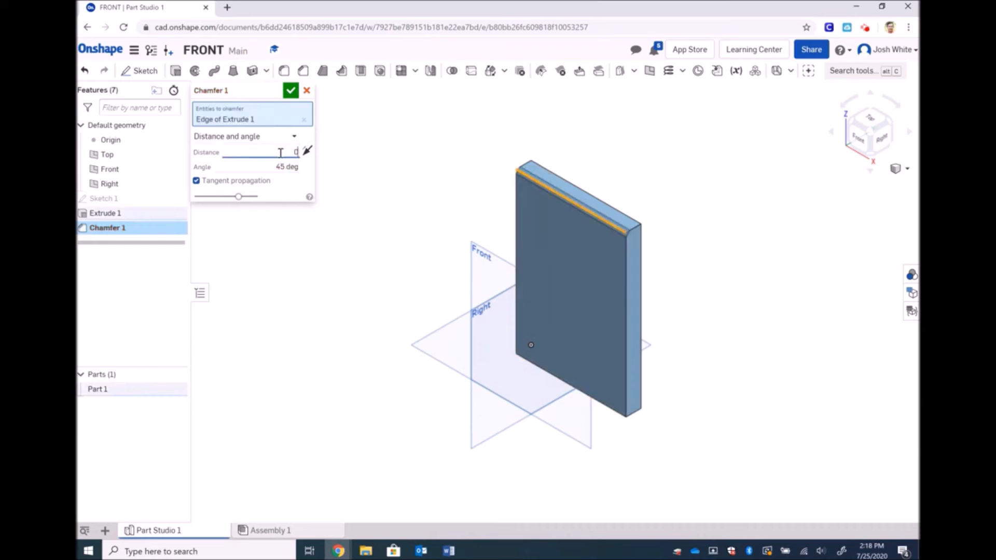
pyautogui.press('Tab')
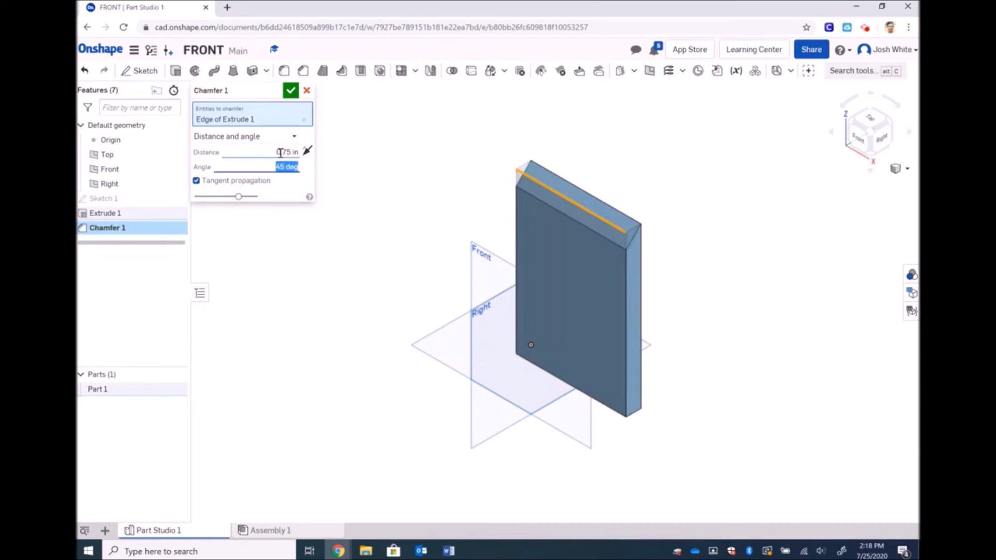
pyautogui.write('30')
pyautogui.press('Return')
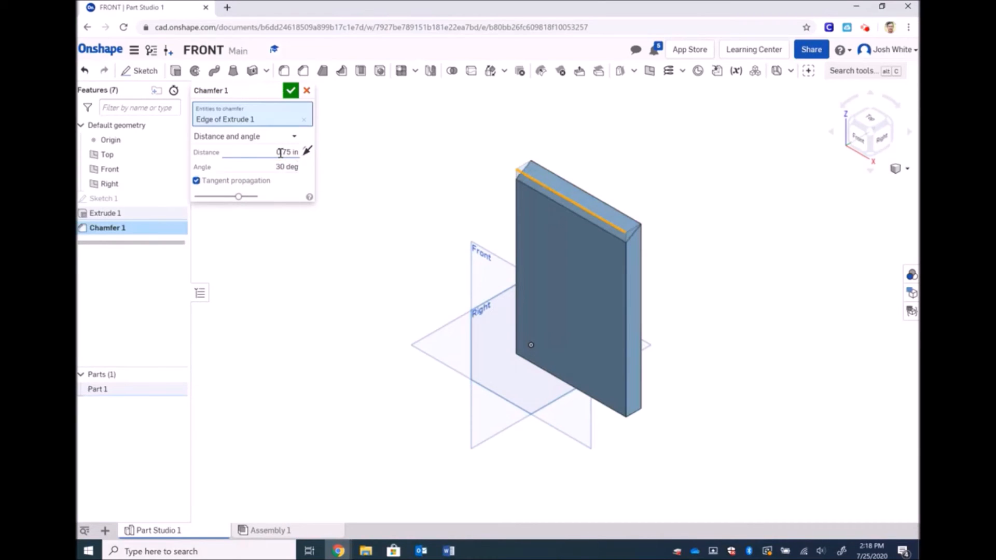
pyautogui.click(290, 90)
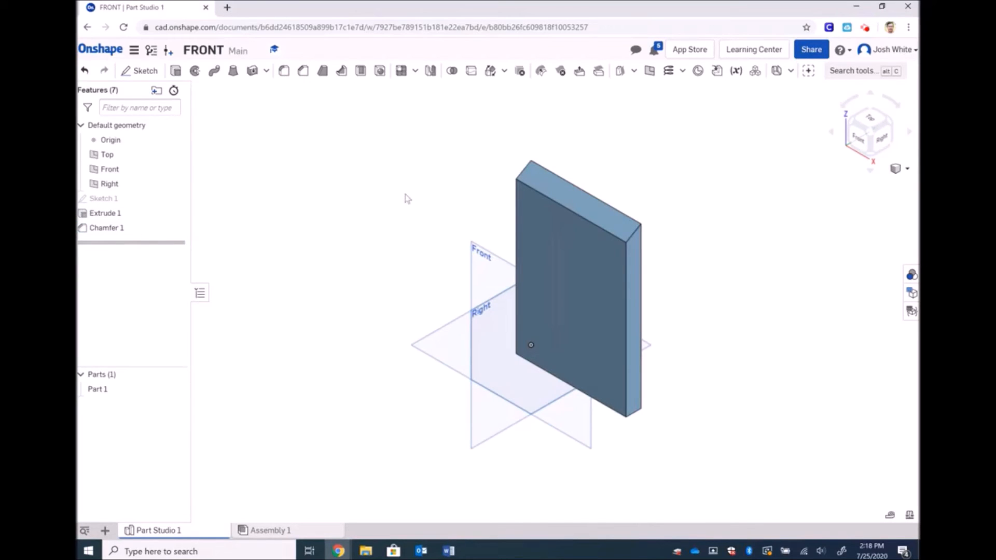
pyautogui.click(140, 71)
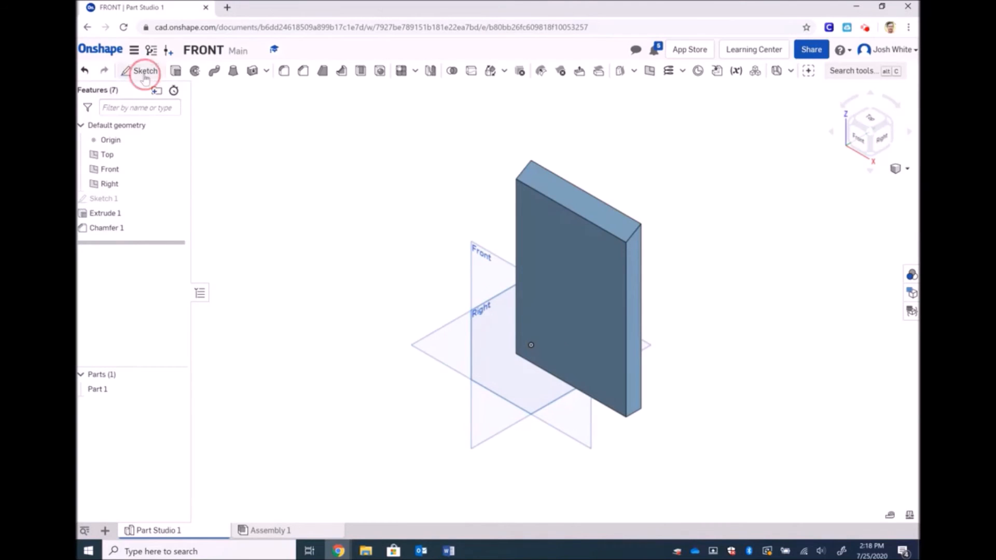
# Start Sketch 2 on the plate's front face and project its top edge and outline
pyautogui.click(561, 236)
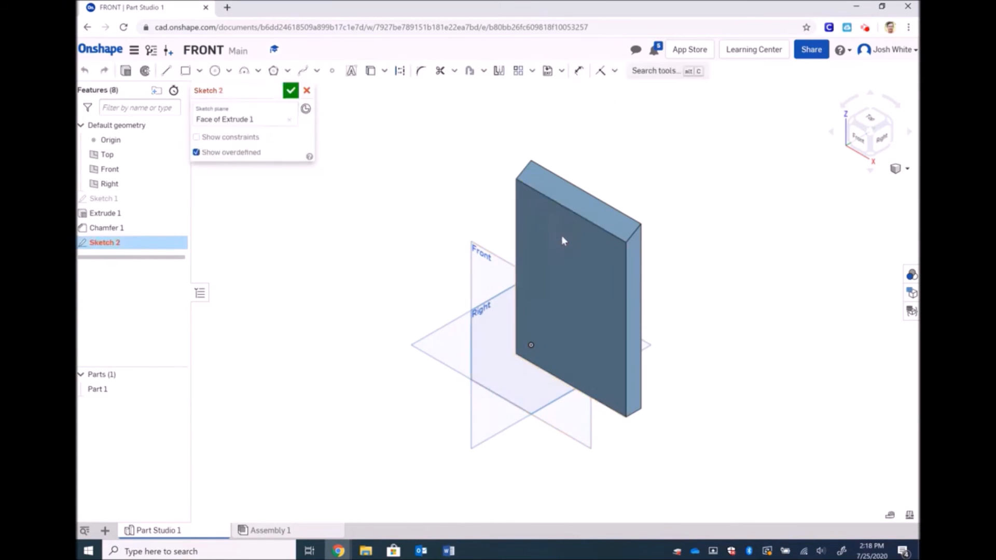
pyautogui.click(860, 141)
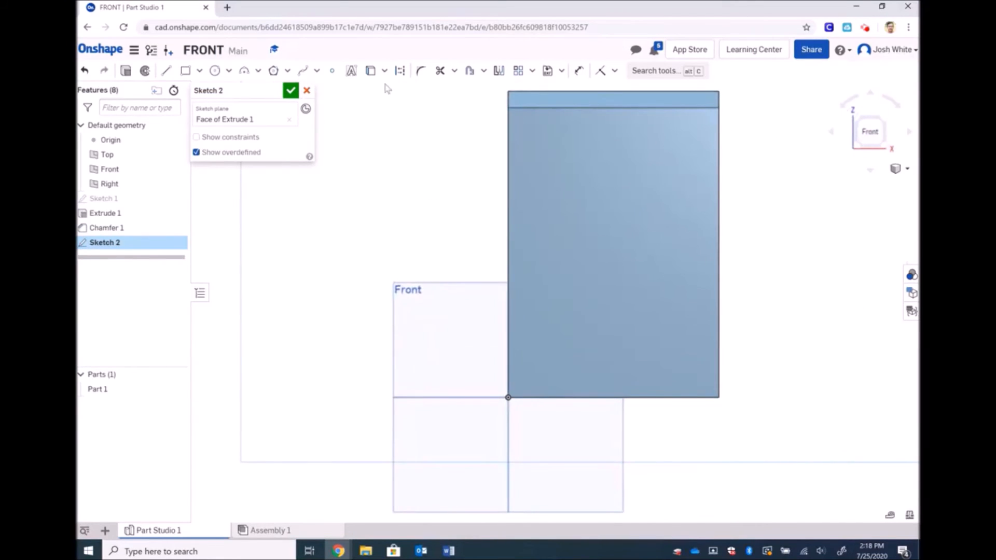
pyautogui.click(369, 73)
pyautogui.click(529, 95)
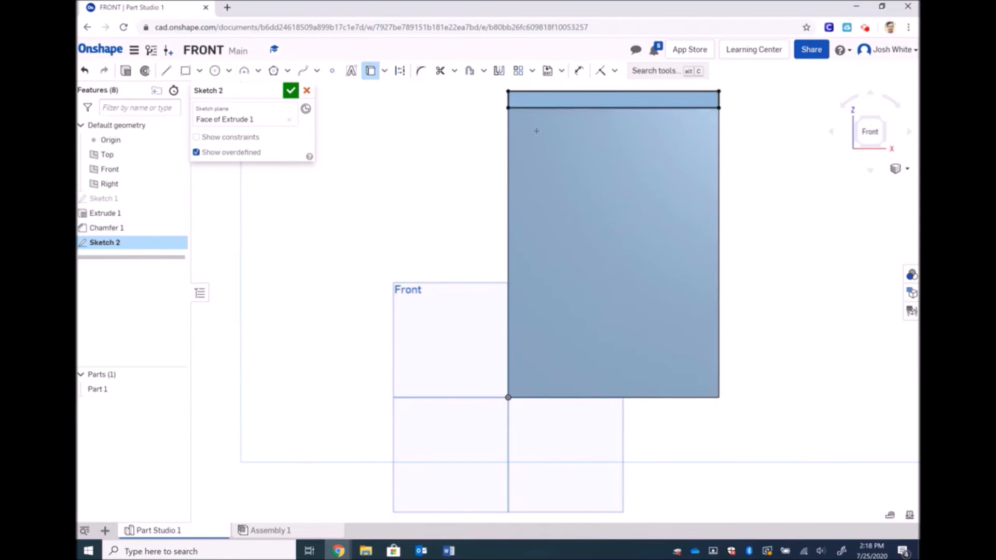
pyautogui.click(536, 136)
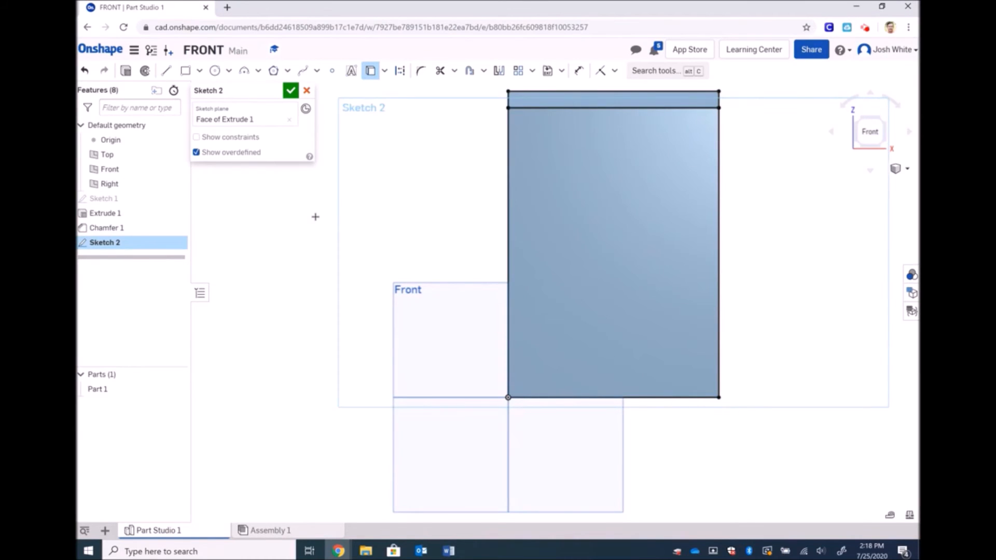
# Draw a circle on the plate with a 2 in diameter
pyautogui.click(215, 71)
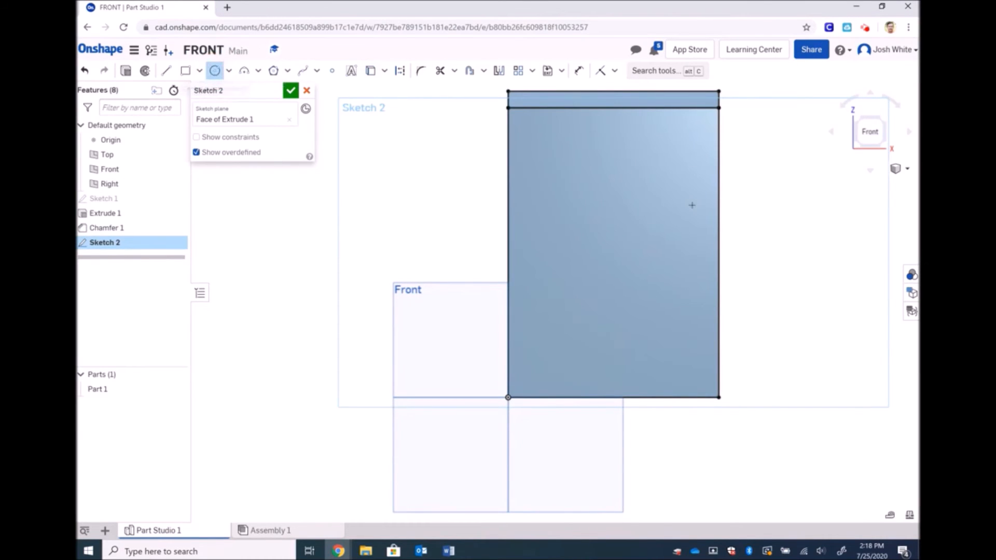
pyautogui.click(608, 202)
pyautogui.click(618, 162)
pyautogui.click(578, 71)
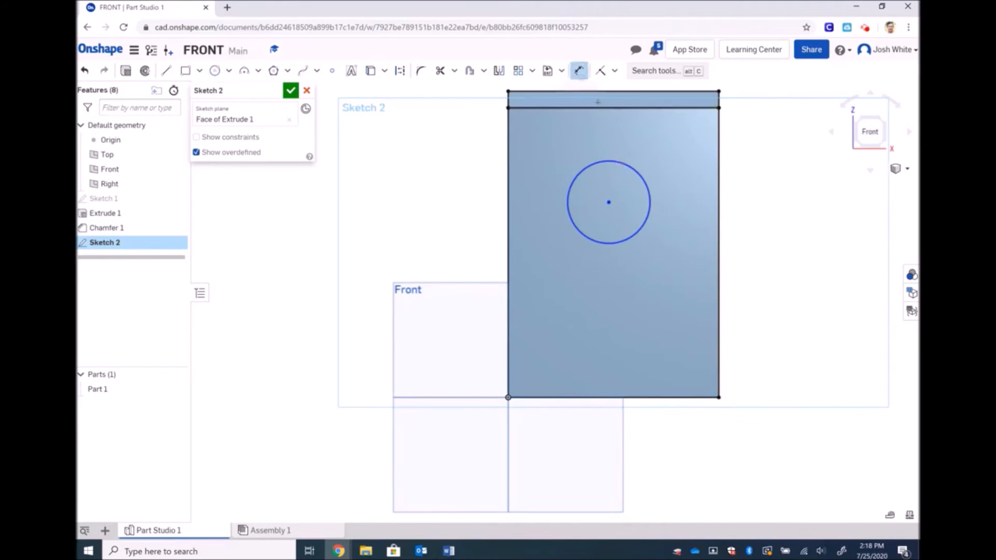
pyautogui.click(639, 166)
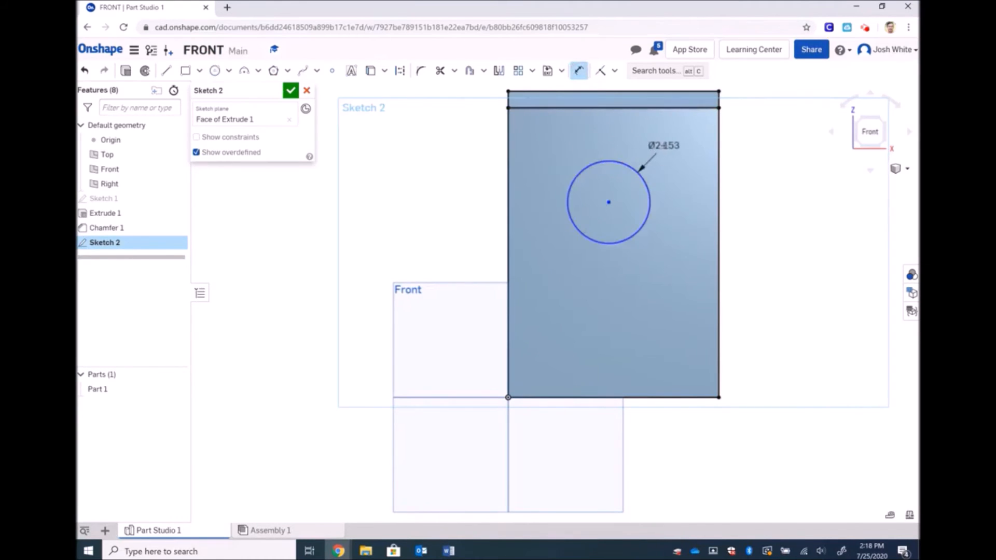
pyautogui.click(663, 146)
pyautogui.write('2')
pyautogui.press('Return')
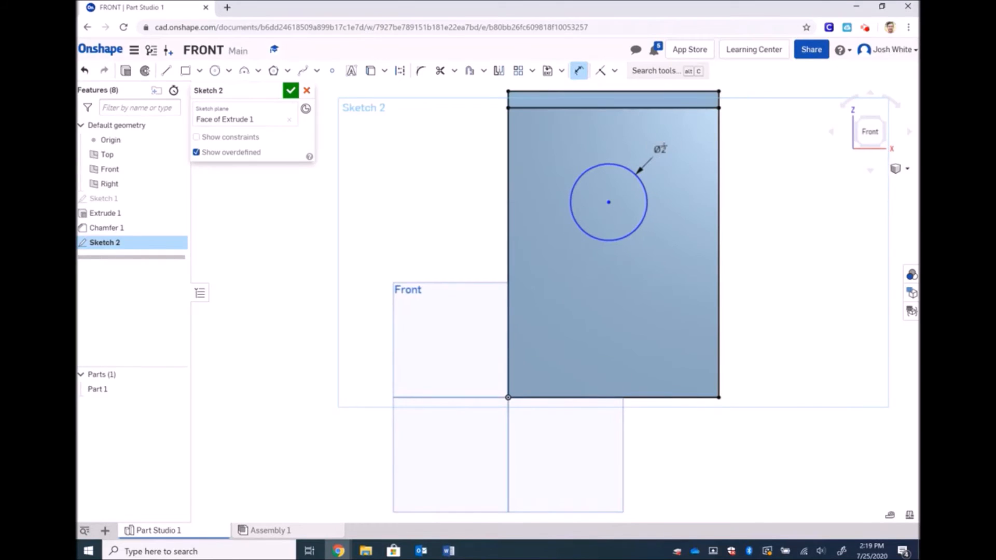
# Dimension the circle centre 2.5 below the plate's top edge
pyautogui.click(608, 203)
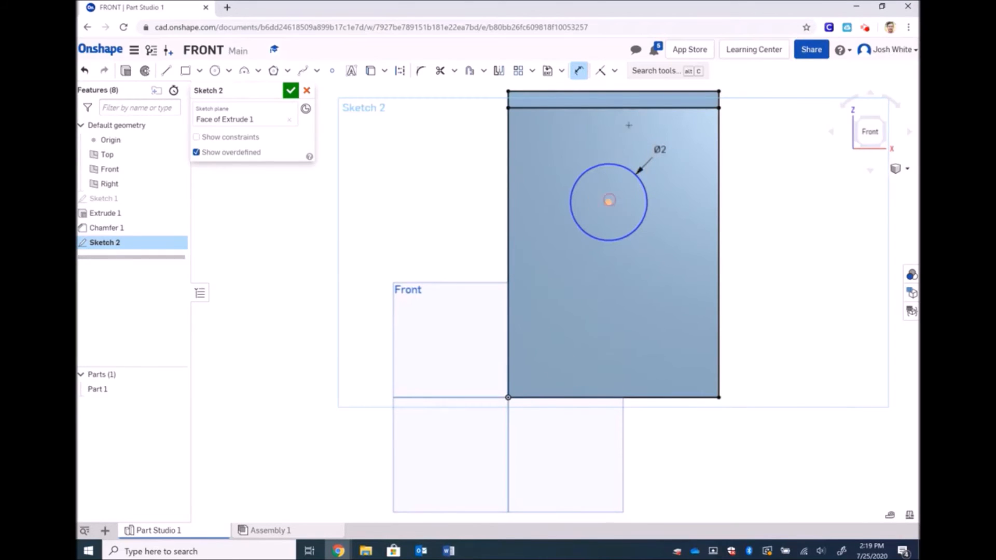
pyautogui.click(629, 92)
pyautogui.click(751, 123)
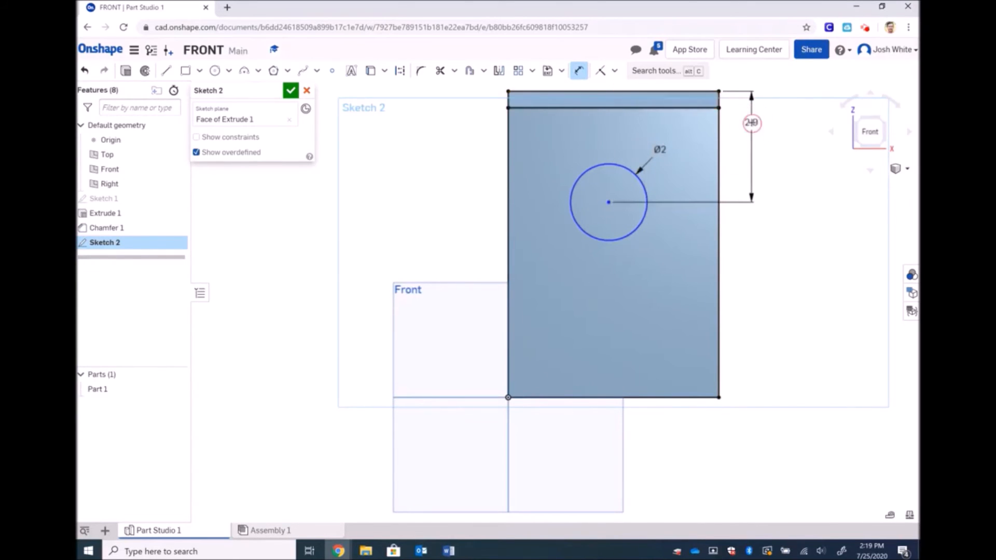
pyautogui.write('2.5')
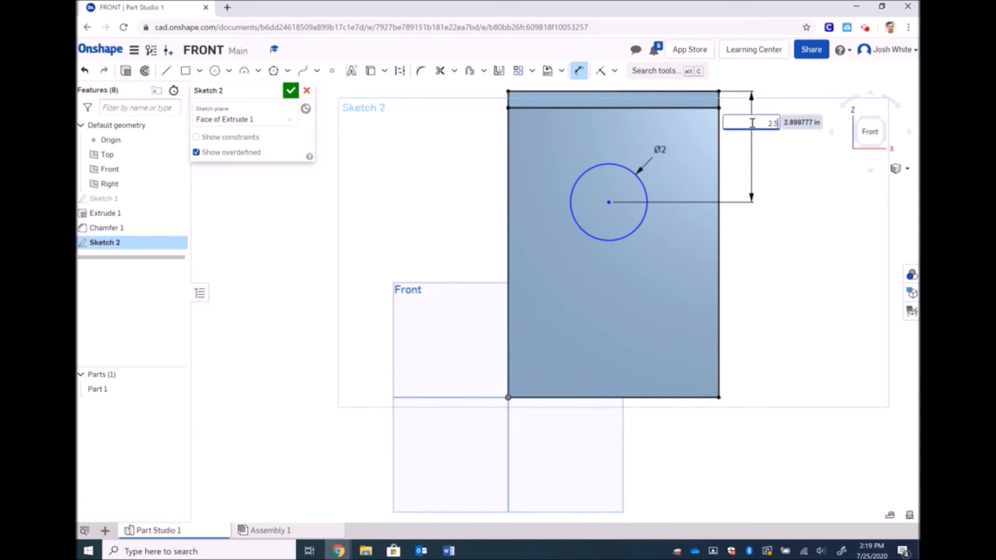
pyautogui.press('Return')
# Dimension the circle centre 2.75 from the right edge and finish Sketch 2
pyautogui.click(719, 142)
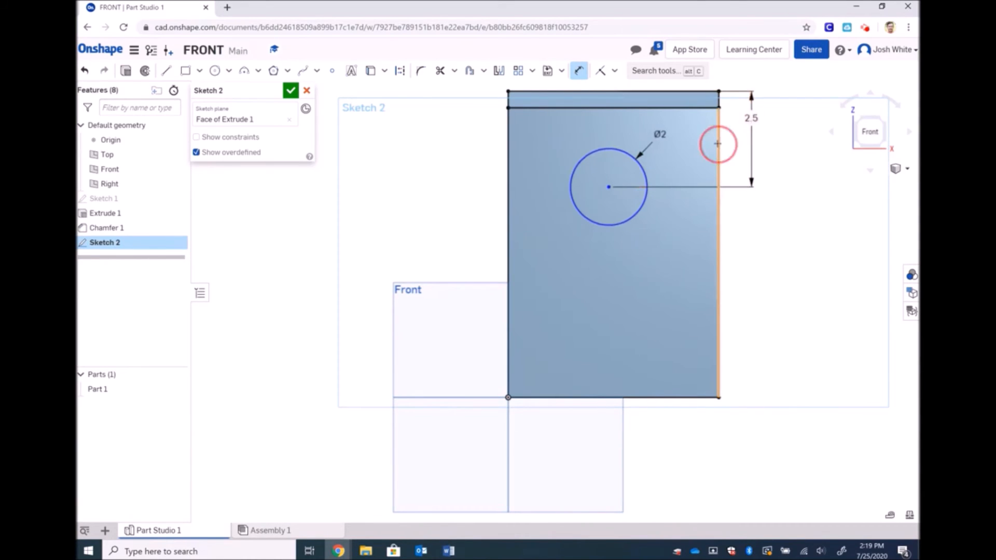
pyautogui.click(609, 187)
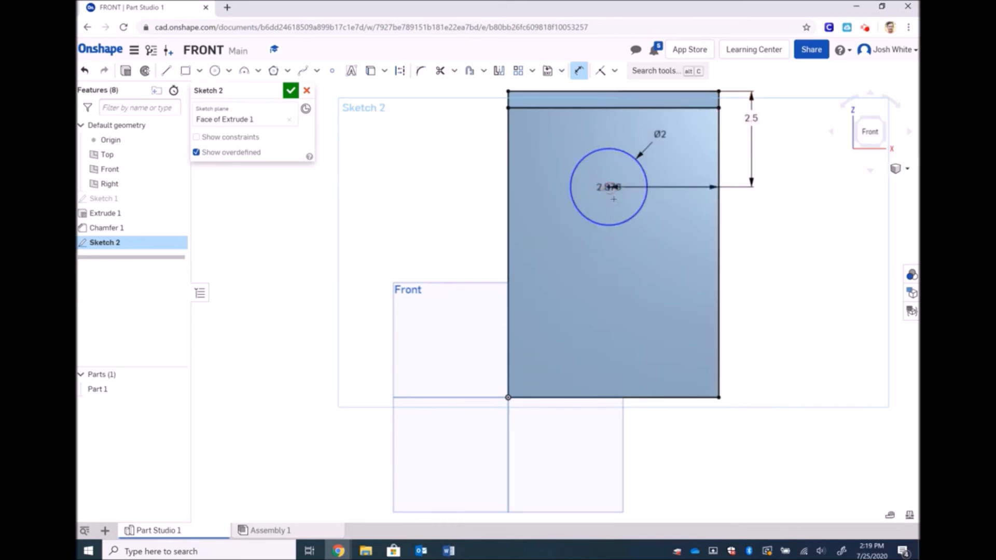
pyautogui.click(631, 280)
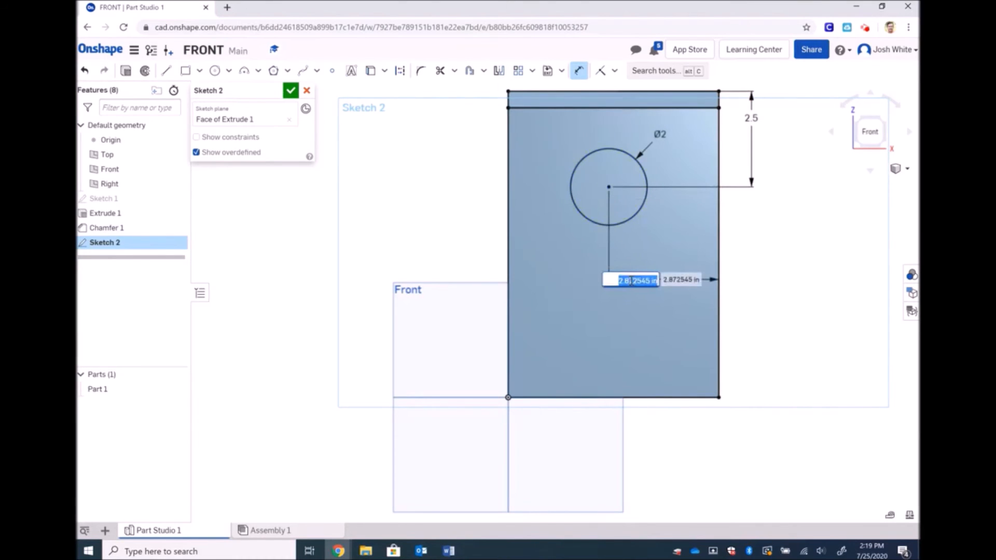
pyautogui.write('2.3')
pyautogui.write('/4')
pyautogui.press('Return')
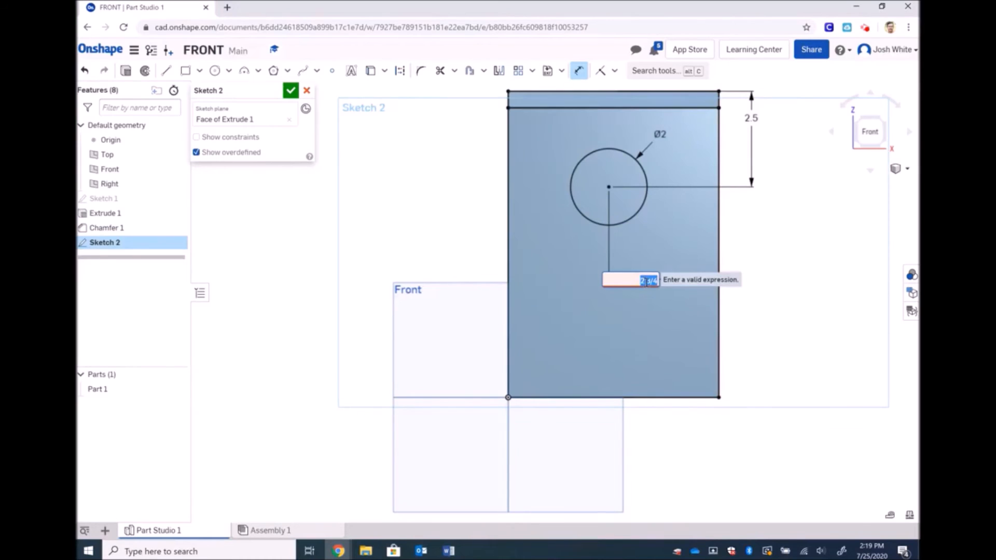
pyautogui.click(645, 280)
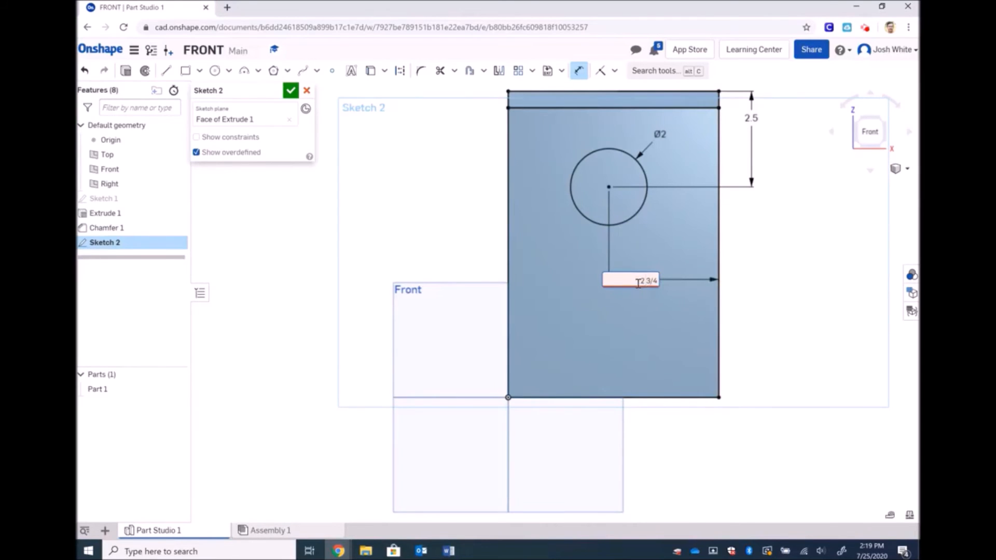
pyautogui.moveTo(638, 283); pyautogui.dragTo(658, 282)
pyautogui.press('BackSpace')
pyautogui.write('2.75')
pyautogui.press('Return')
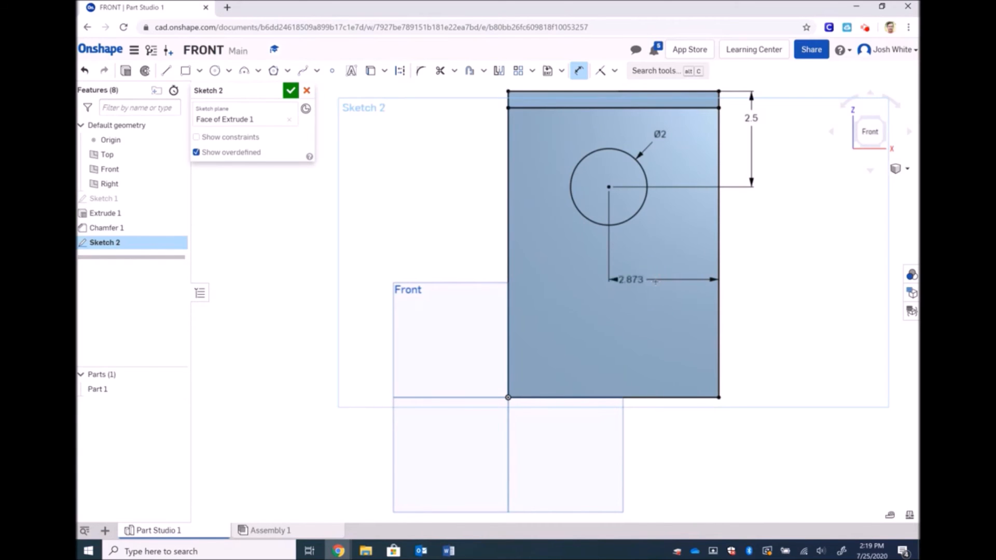
pyautogui.click(290, 91)
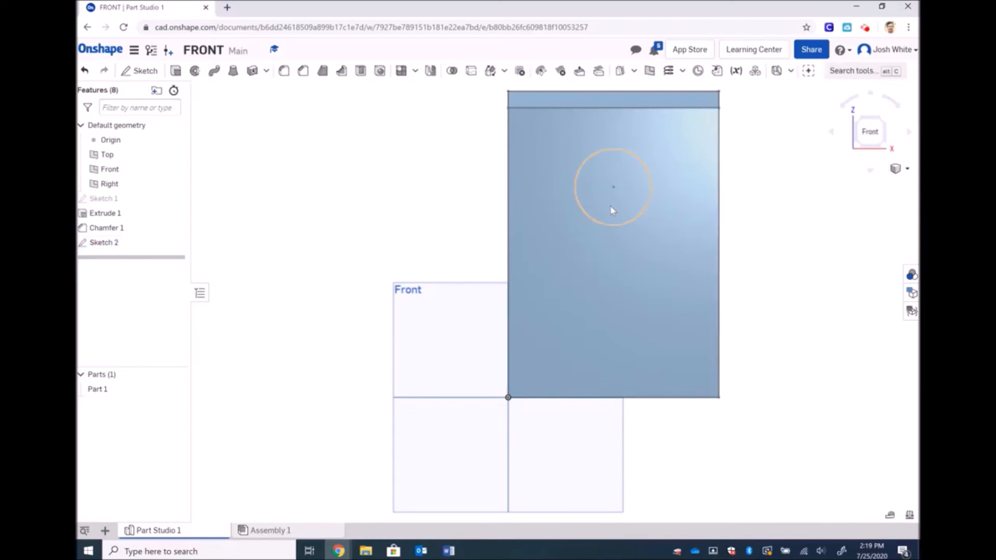
pyautogui.click(895, 169)
# Cut the Sketch 2 circle through the plate as Extrude 2, then delete that hole feature
pyautogui.click(879, 182)
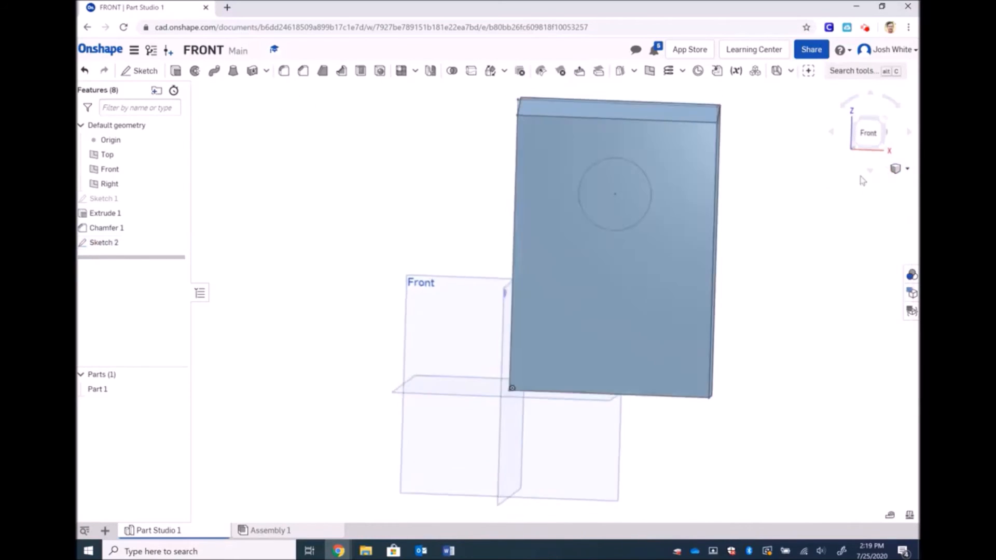
pyautogui.click(176, 71)
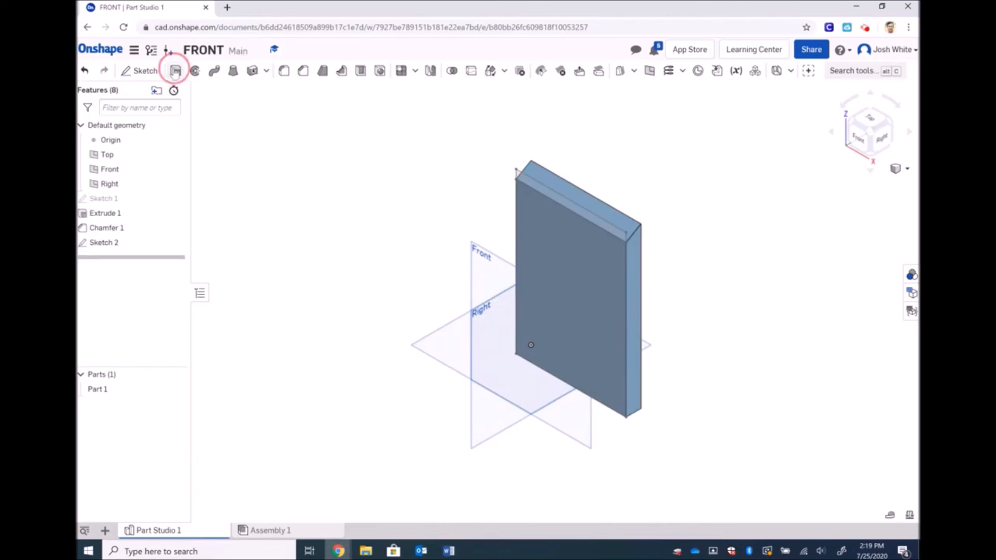
pyautogui.click(258, 121)
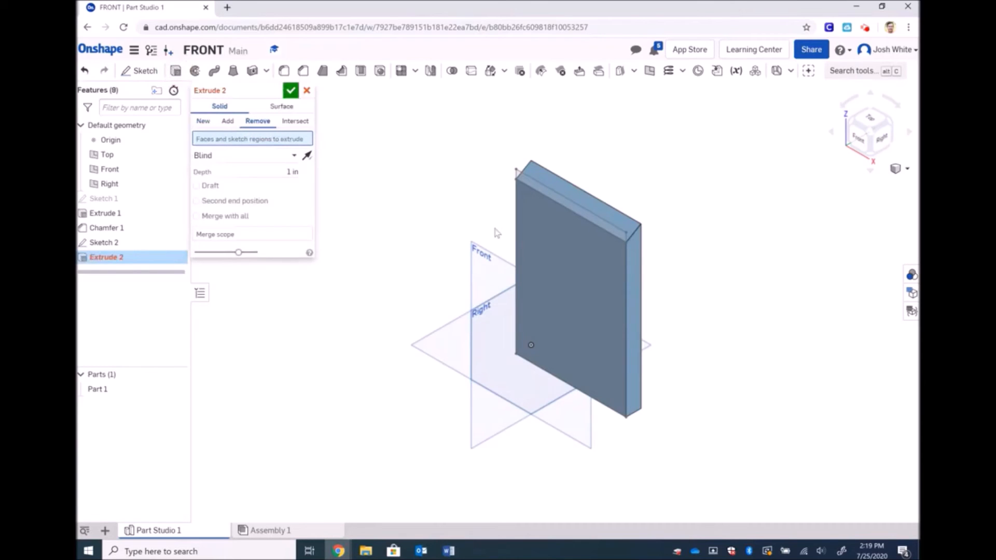
pyautogui.click(560, 244)
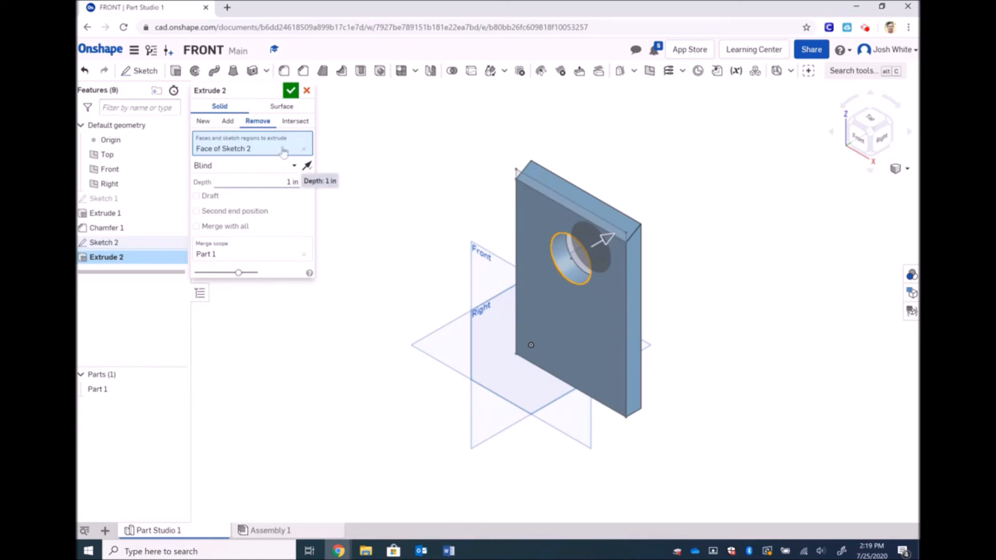
pyautogui.click(291, 92)
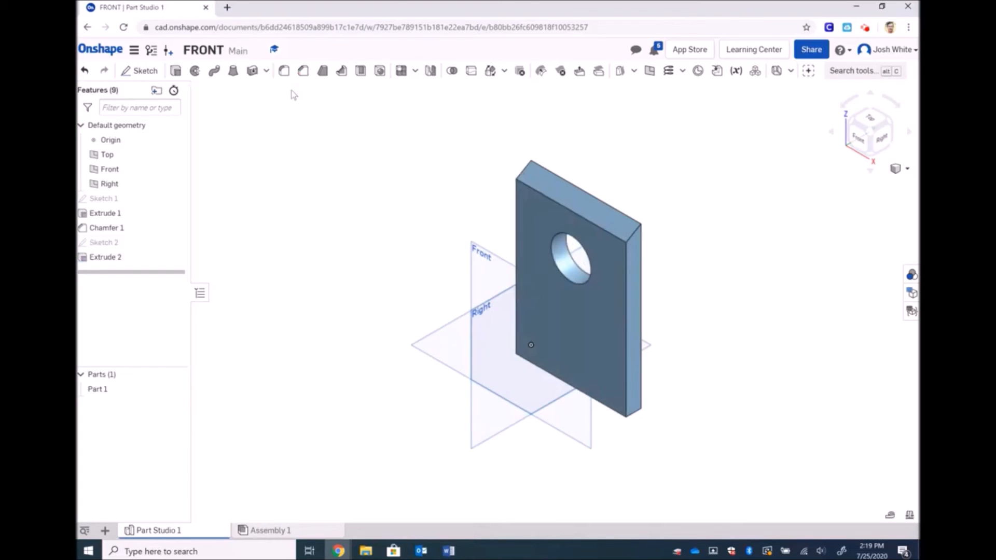
pyautogui.click(115, 258)
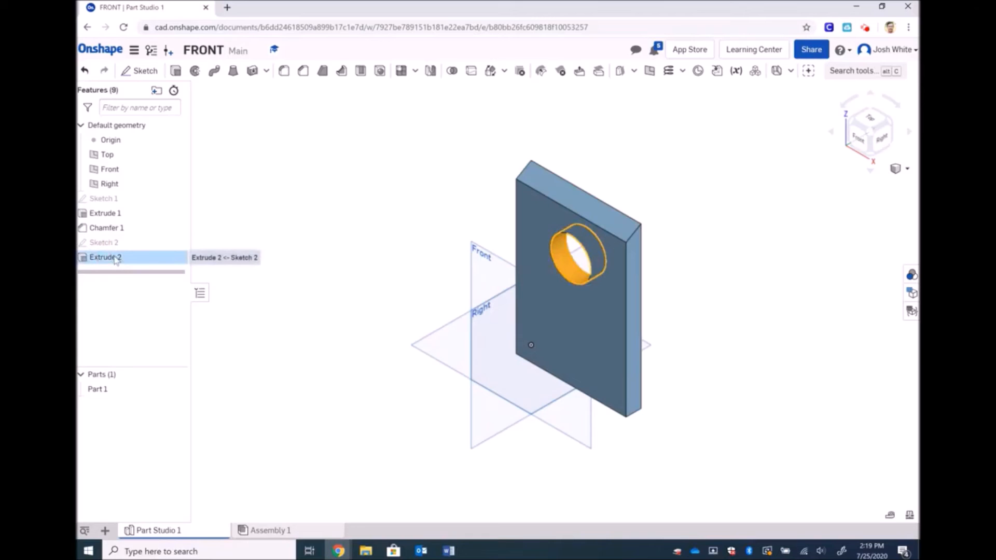
pyautogui.press('Delete')
# Edit Sketch 2 from the Front view, deleting the 2 in circle so a point can be placed
pyautogui.click(100, 243)
pyautogui.doubleClick(100, 243)
pyautogui.click(859, 138)
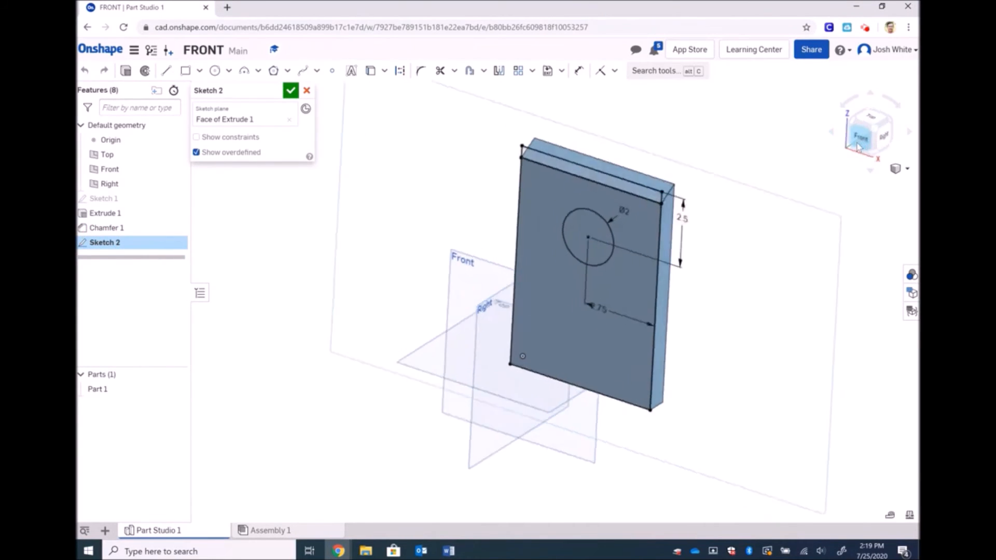
pyautogui.click(634, 178)
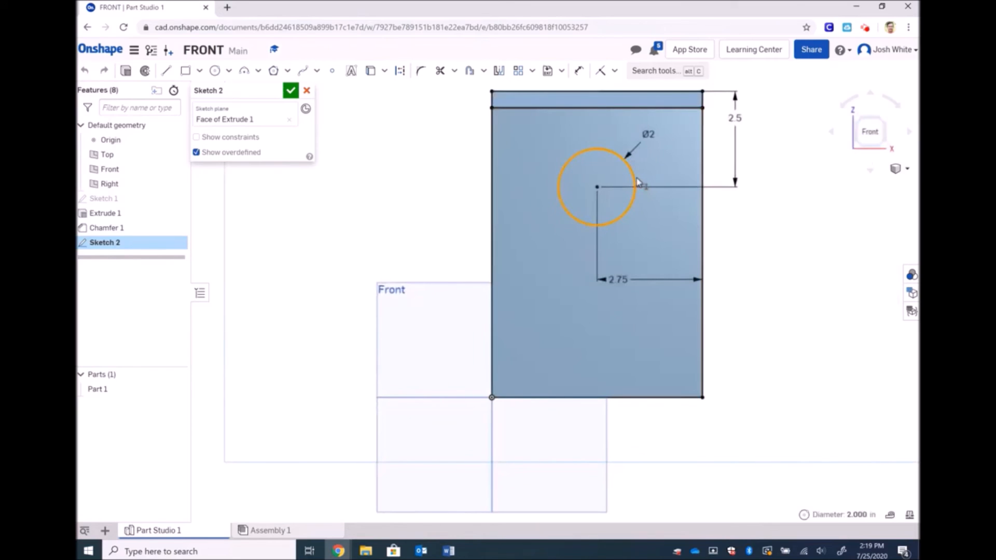
pyautogui.press('Delete')
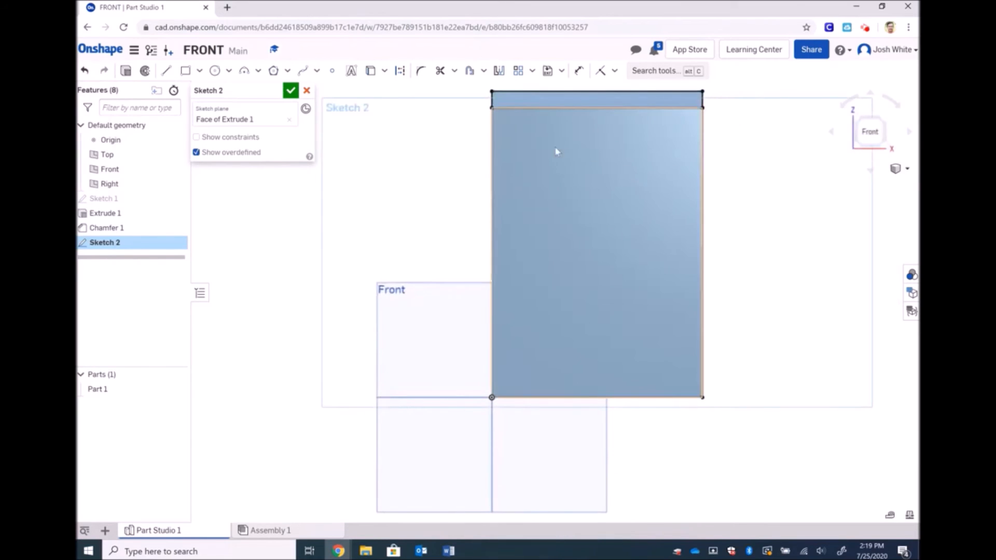
pyautogui.click(332, 71)
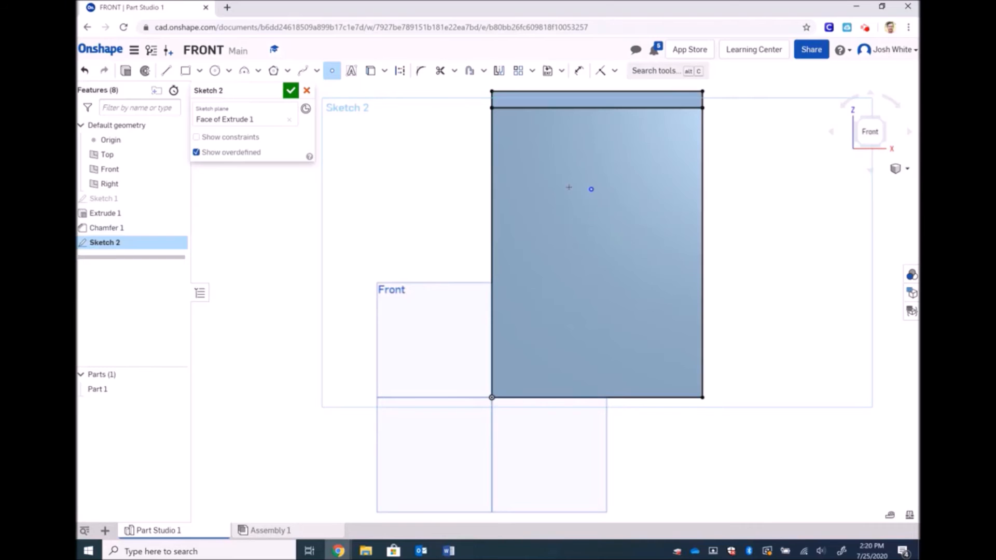
# Dimension the point 5.5/2 from the right edge and 2.5 from the top, then close the sketch
pyautogui.click(579, 71)
pyautogui.click(592, 188)
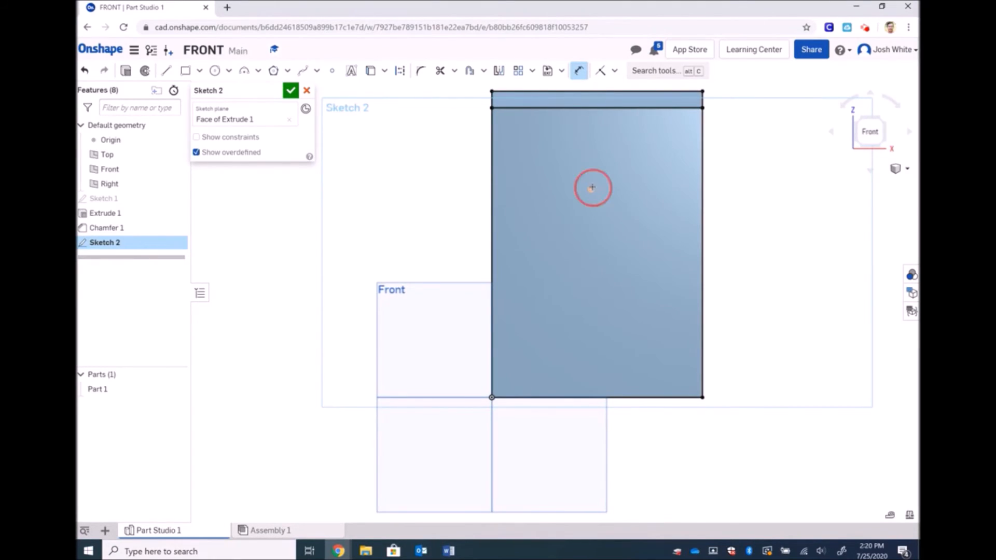
pyautogui.click(702, 187)
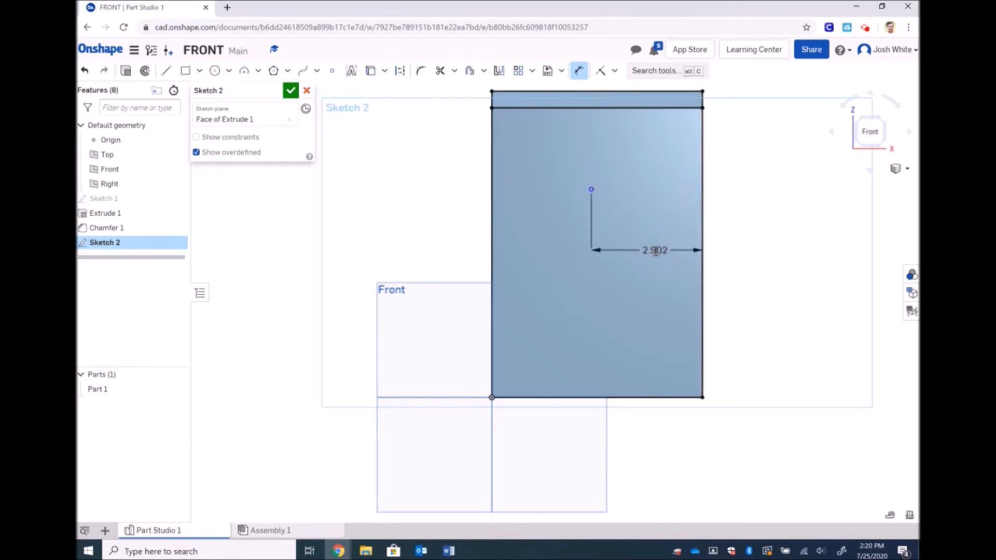
pyautogui.click(655, 250)
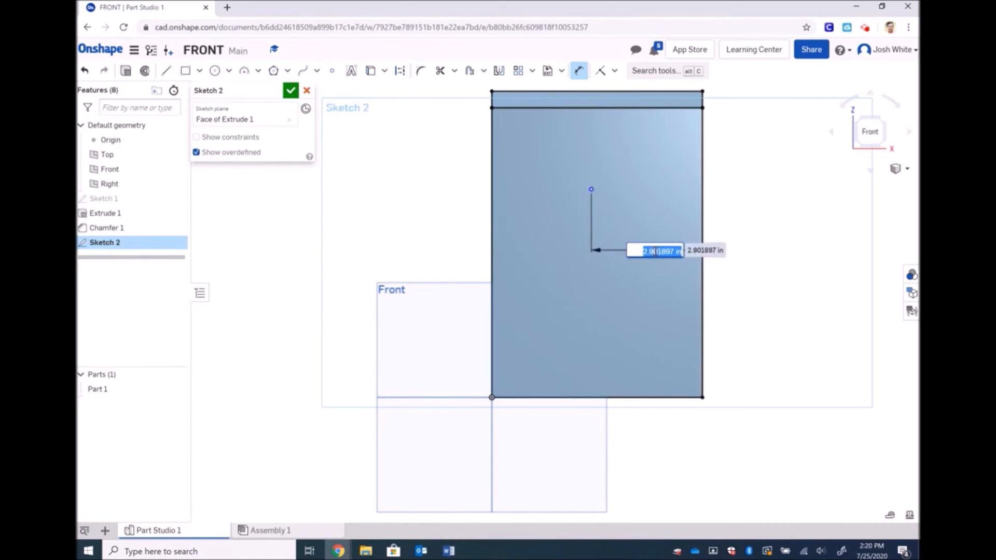
pyautogui.write('5.5/2')
pyautogui.press('Return')
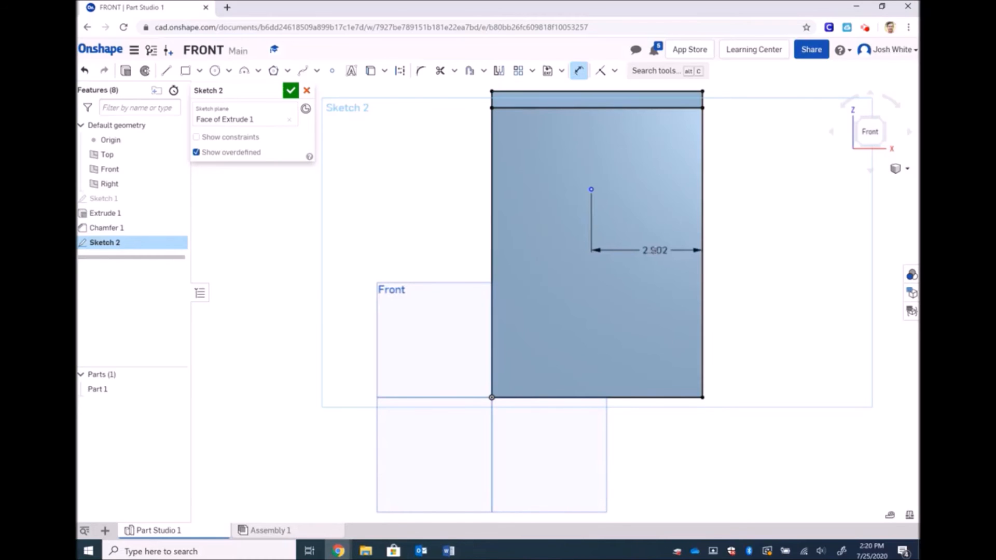
pyautogui.click(597, 189)
pyautogui.click(624, 90)
pyautogui.click(792, 161)
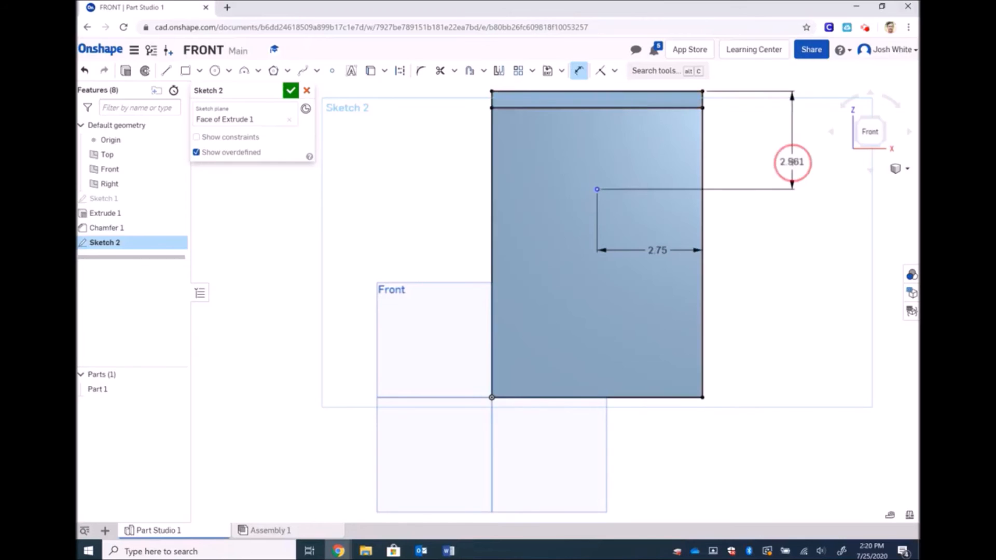
pyautogui.write('2.5')
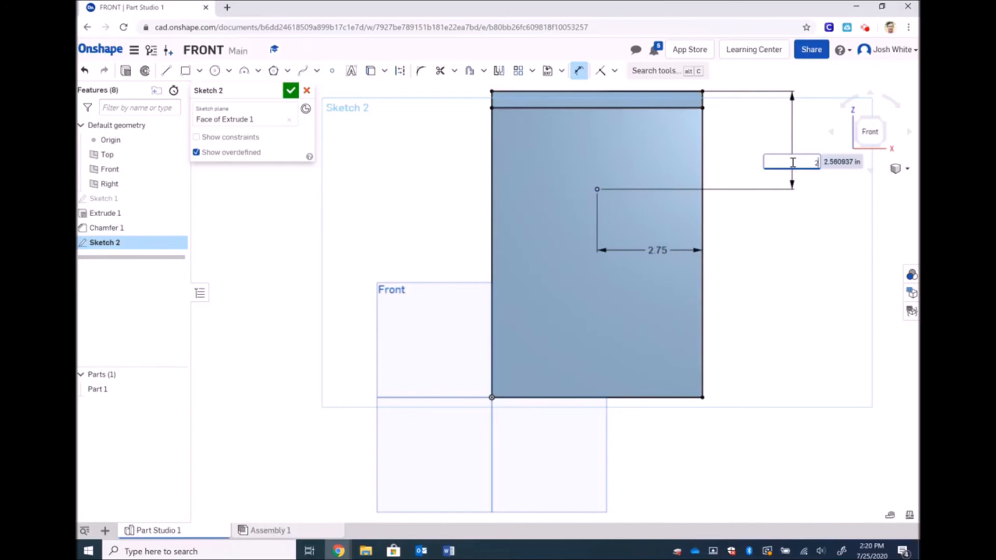
pyautogui.press('Return')
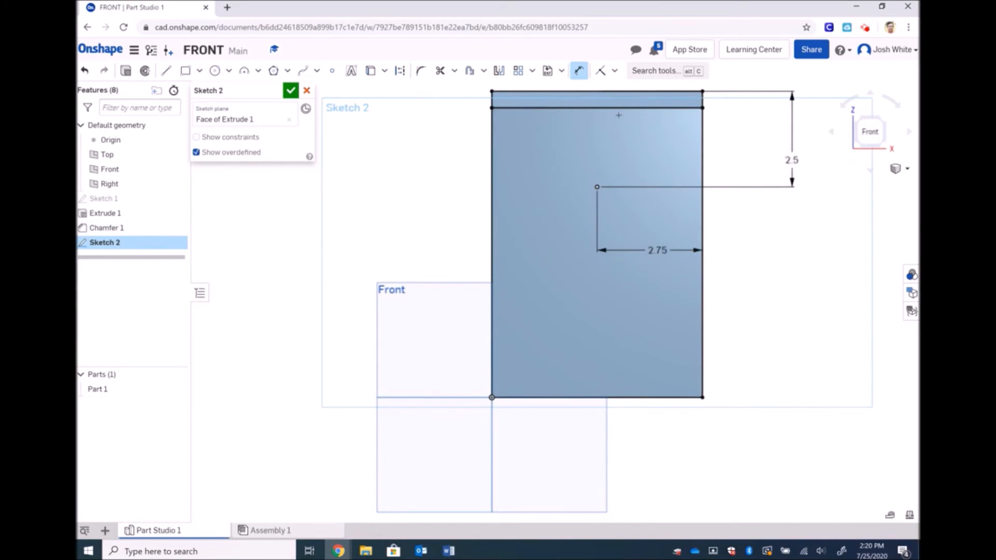
pyautogui.click(291, 91)
pyautogui.click(906, 168)
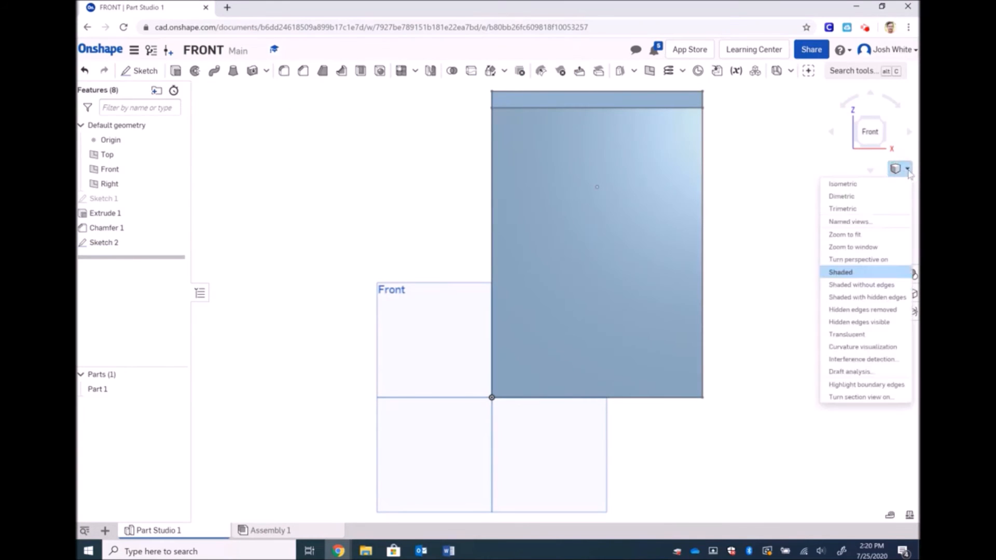
# In isometric view, cut a Simple, Through hole of 2 in diameter at the Sketch 2 point
pyautogui.click(843, 184)
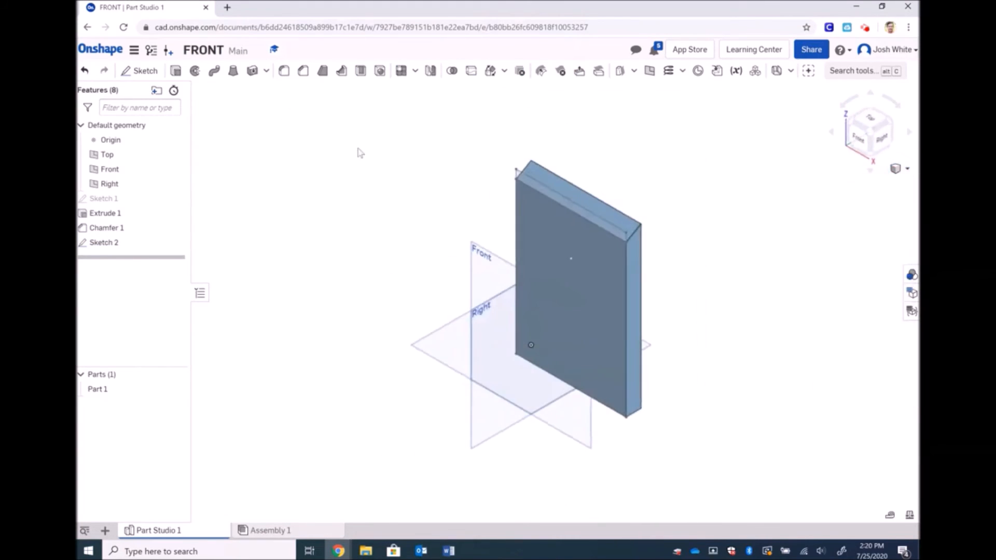
pyautogui.click(379, 71)
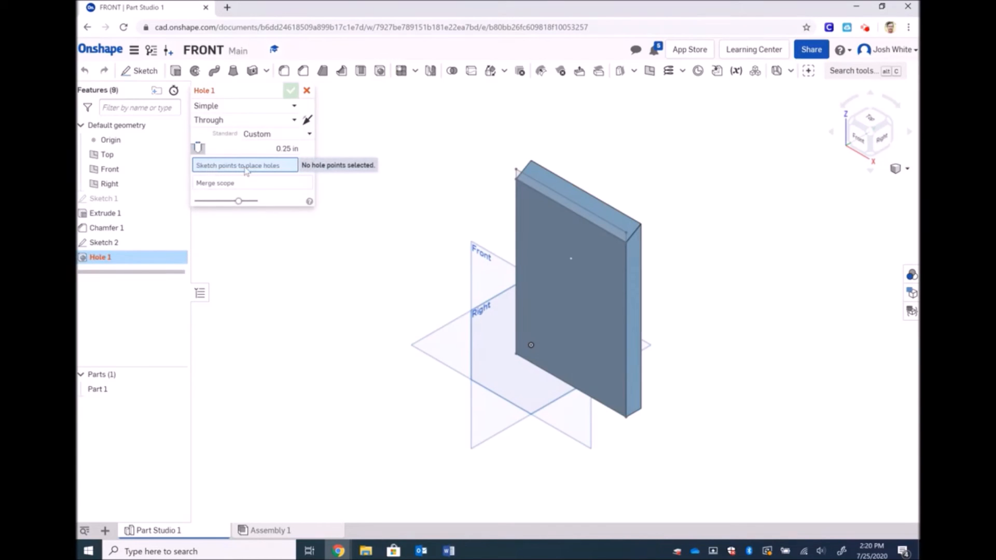
pyautogui.click(571, 259)
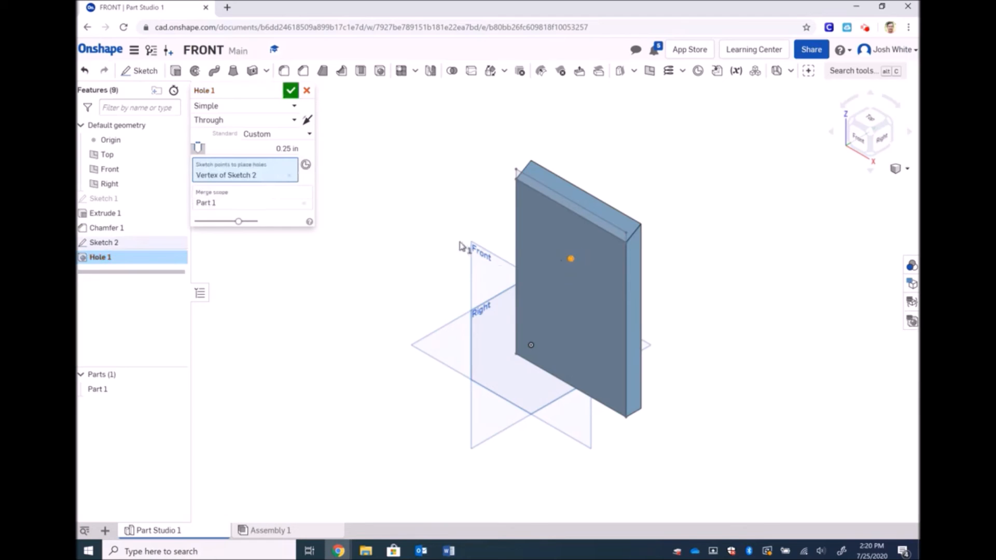
pyautogui.click(292, 148)
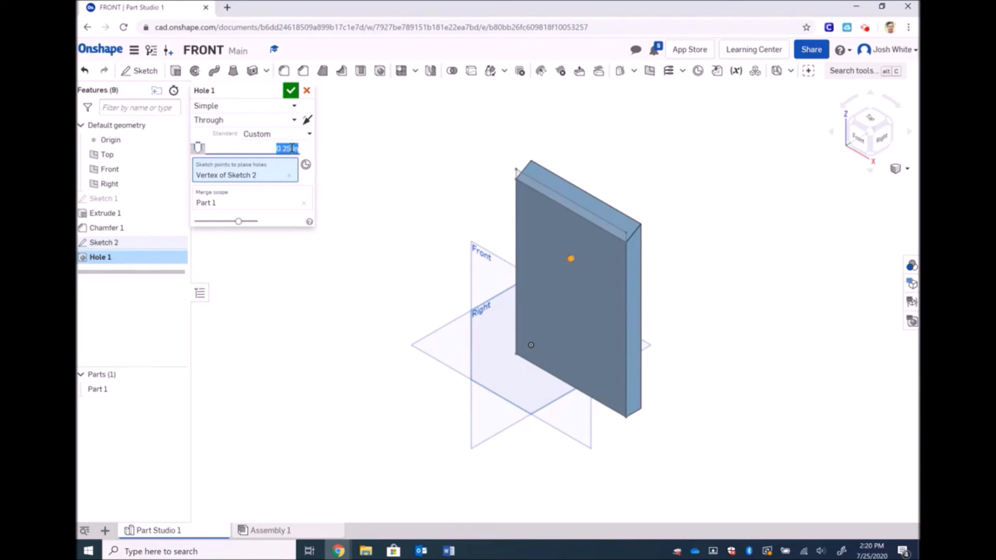
pyautogui.press('BackSpace')
pyautogui.write('2')
pyautogui.press('Return')
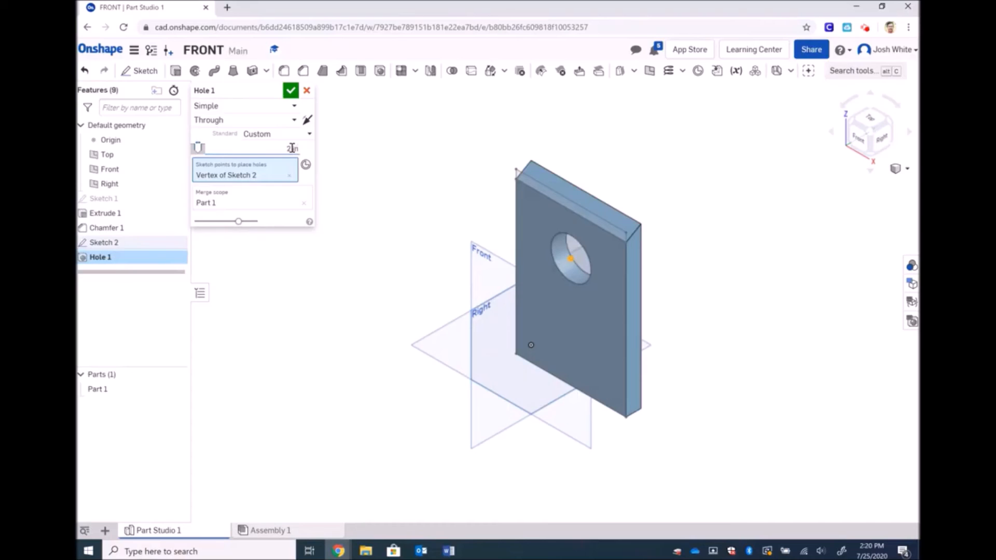
pyautogui.click(278, 108)
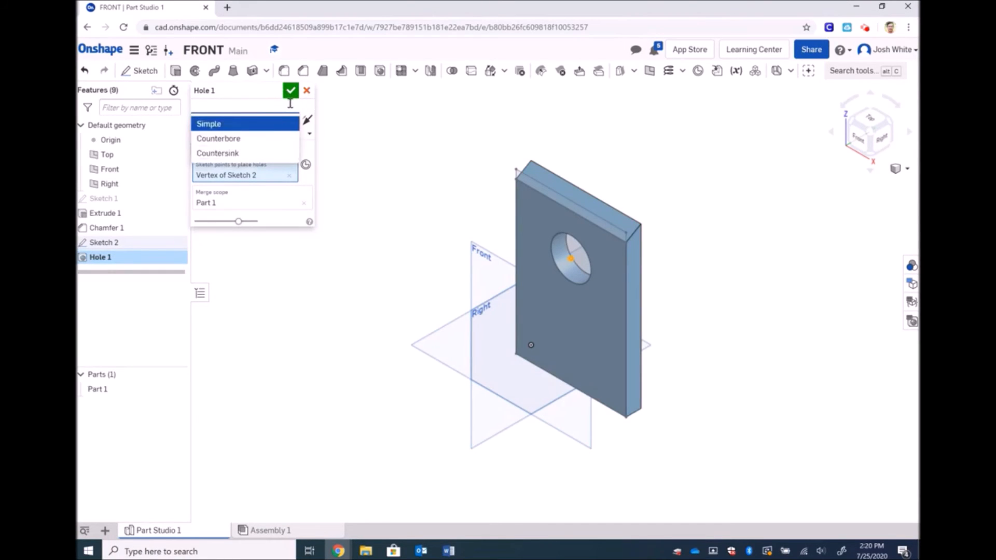
pyautogui.click(307, 110)
pyautogui.click(294, 119)
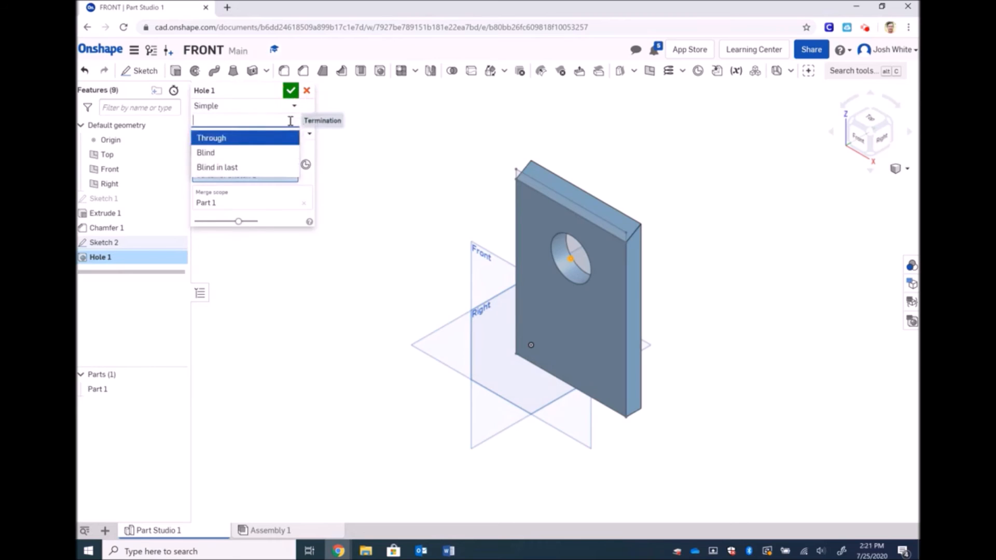
pyautogui.click(304, 115)
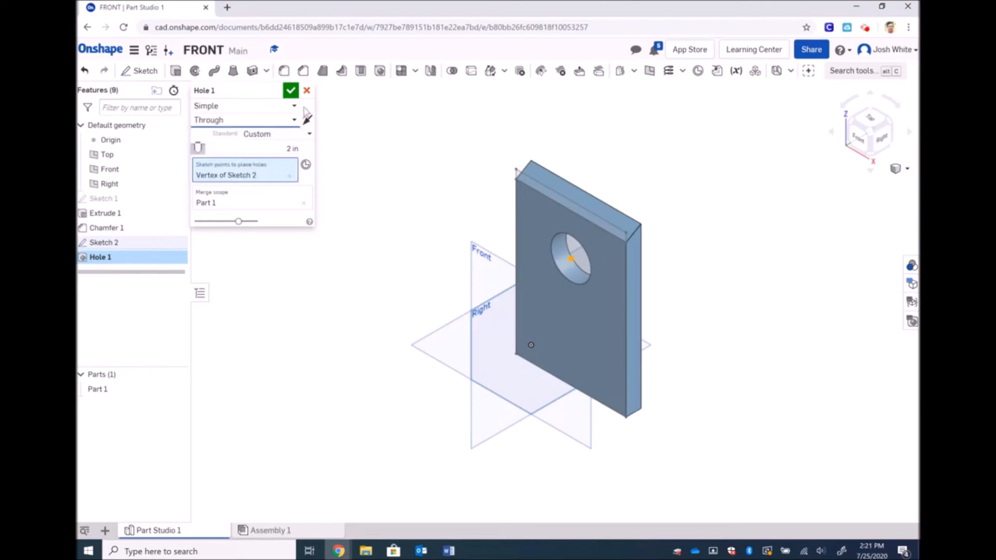
pyautogui.click(292, 92)
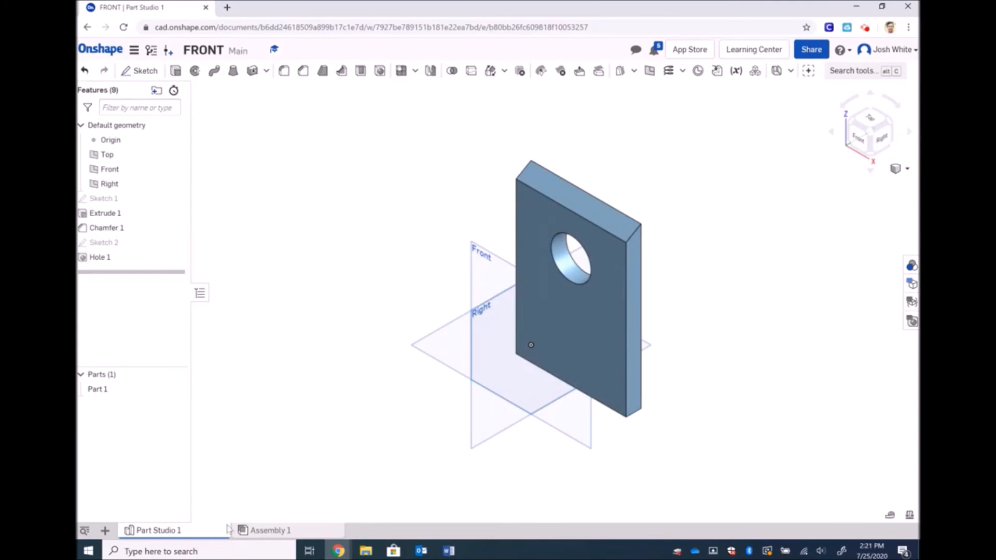
# Export the part studio as a STEP file named Front and save it to Downloads
pyautogui.click(187, 533)
pyautogui.click(156, 513)
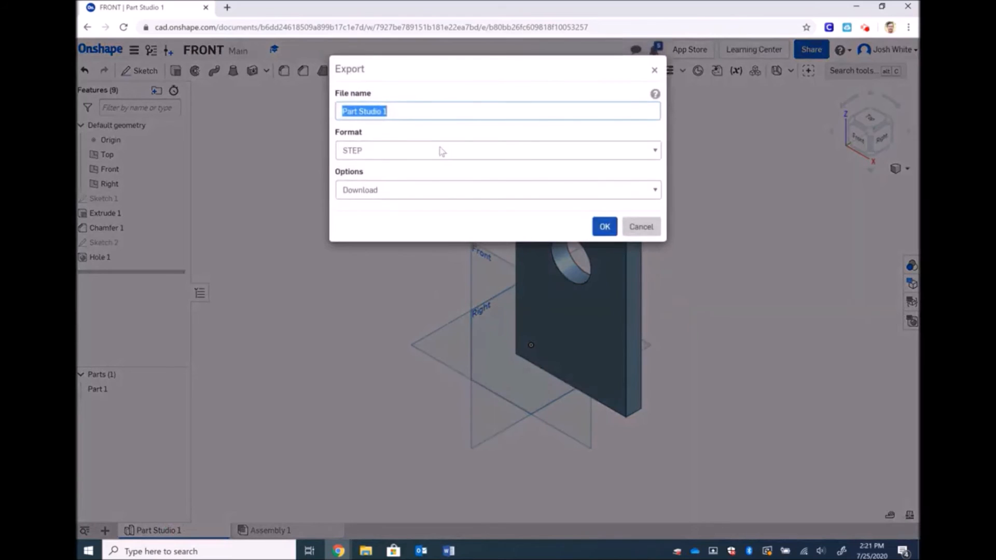
pyautogui.write('Front')
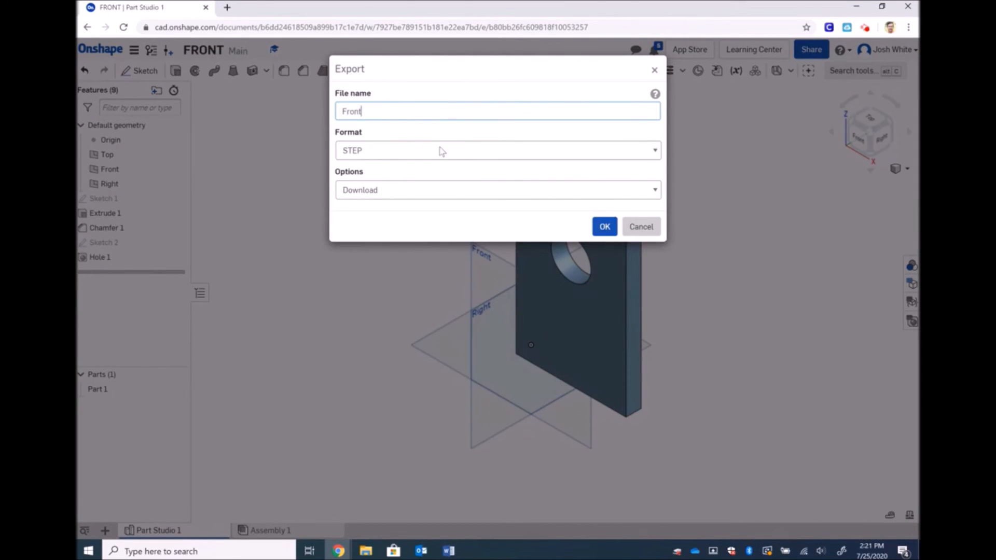
pyautogui.click(605, 227)
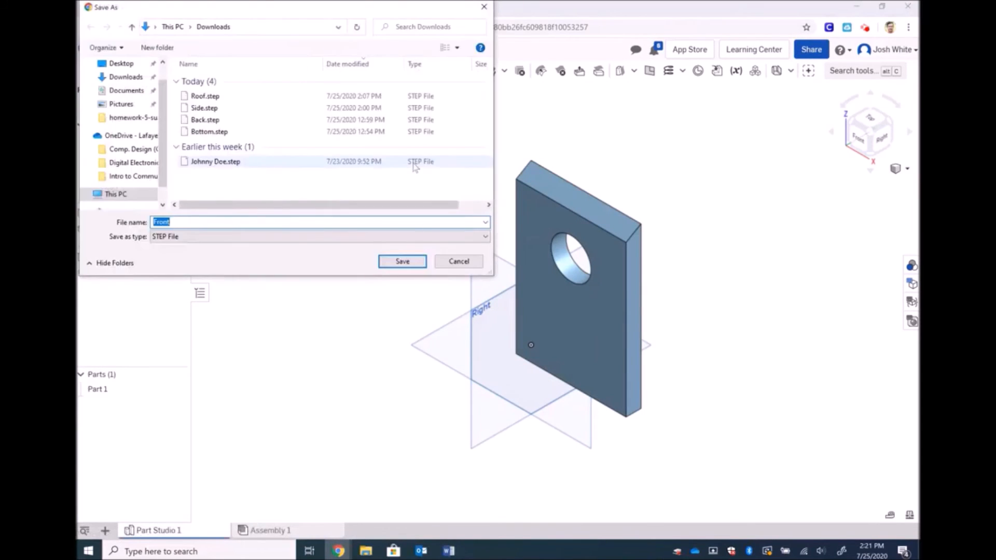
pyautogui.click(411, 263)
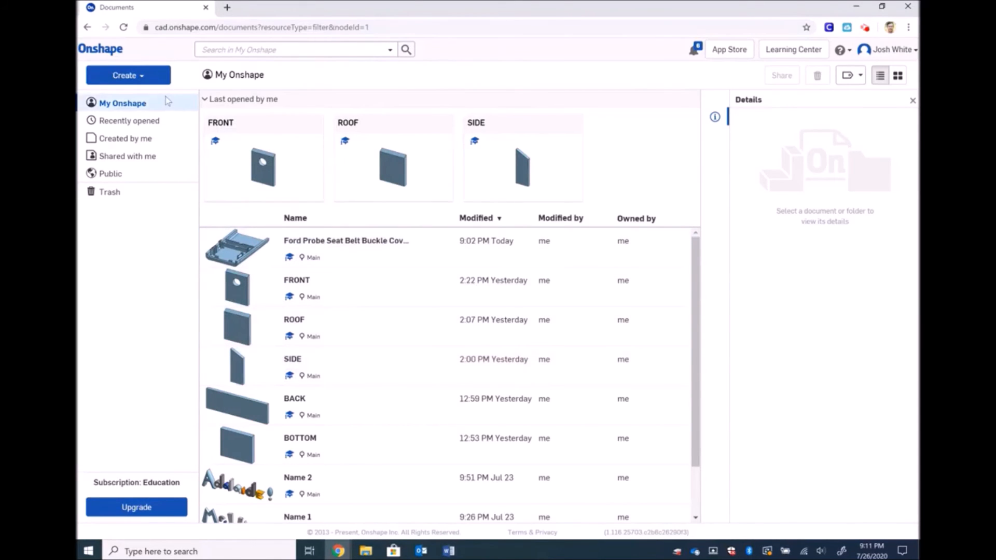
# Create a new Onshape document named BIRDHOUSE
pyautogui.click(156, 76)
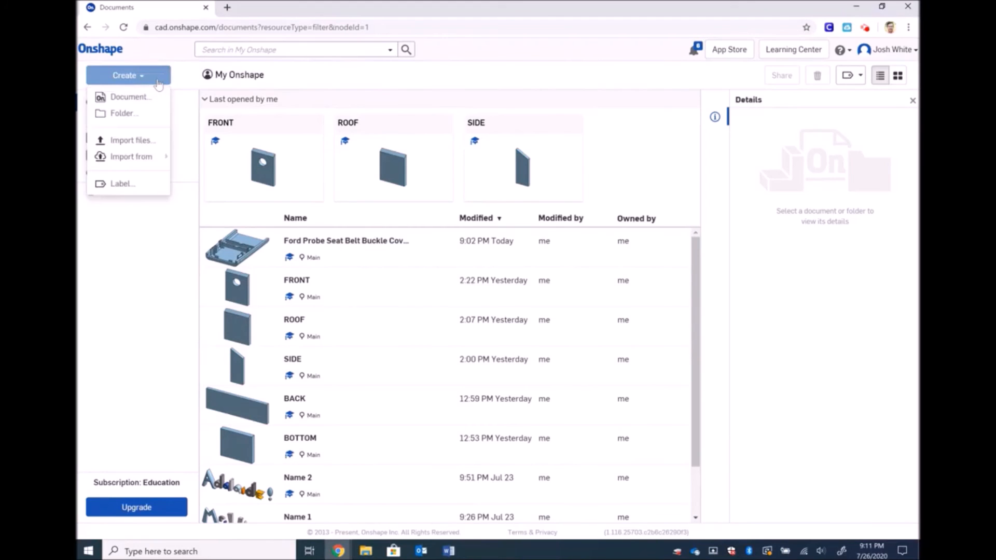
pyautogui.click(130, 97)
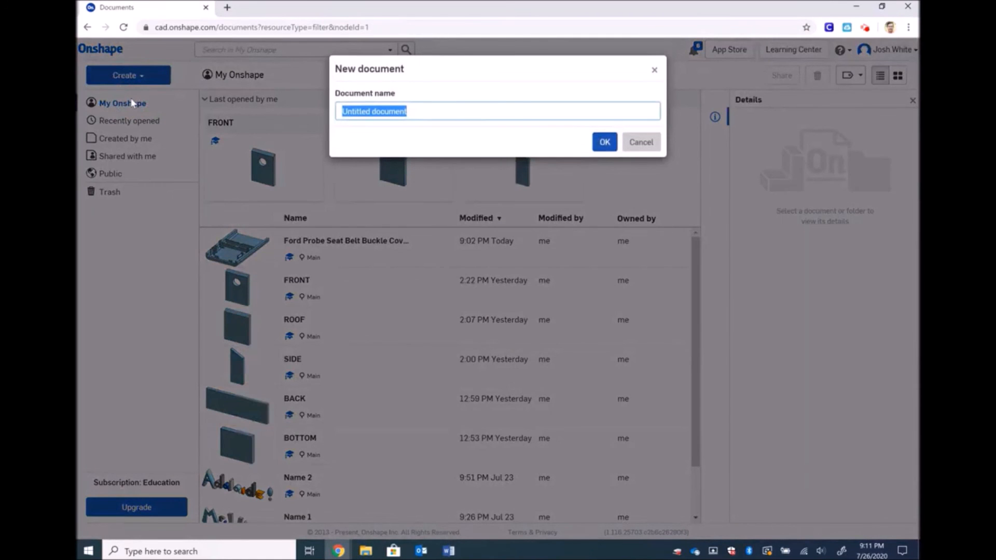
pyautogui.write('BIRDHOUSE')
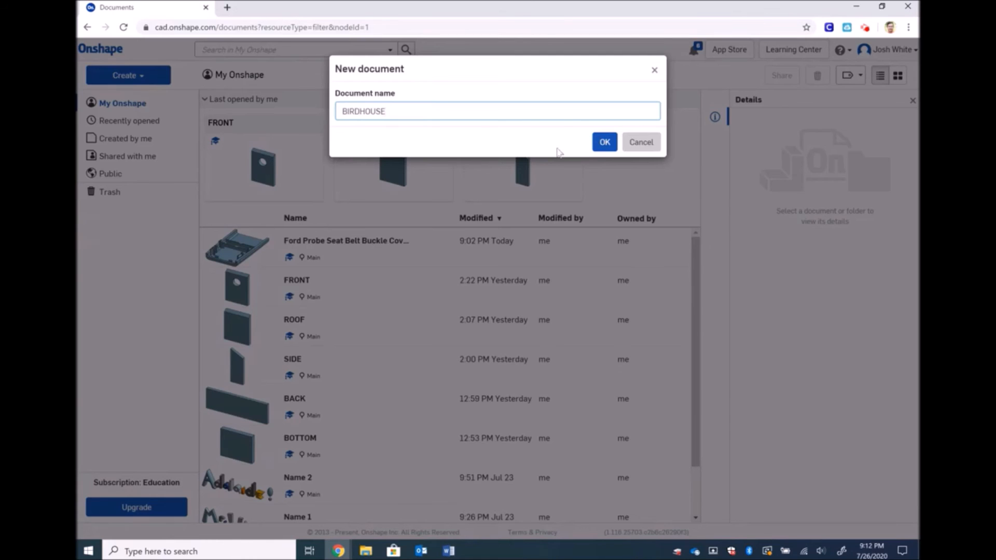
pyautogui.click(605, 142)
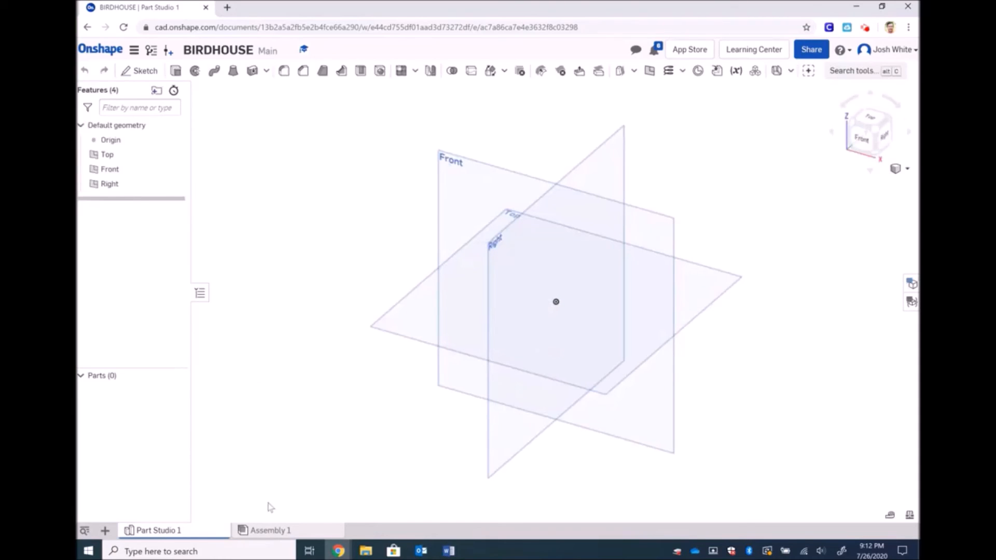
# Insert Part 1 from the FRONT document into Assembly 1 and nudge it into position
pyautogui.click(275, 530)
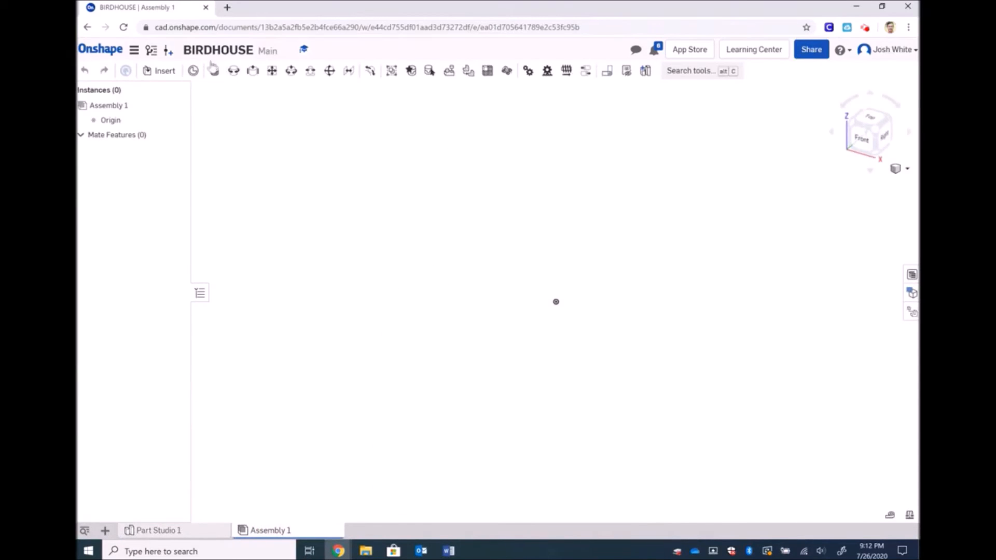
pyautogui.click(168, 74)
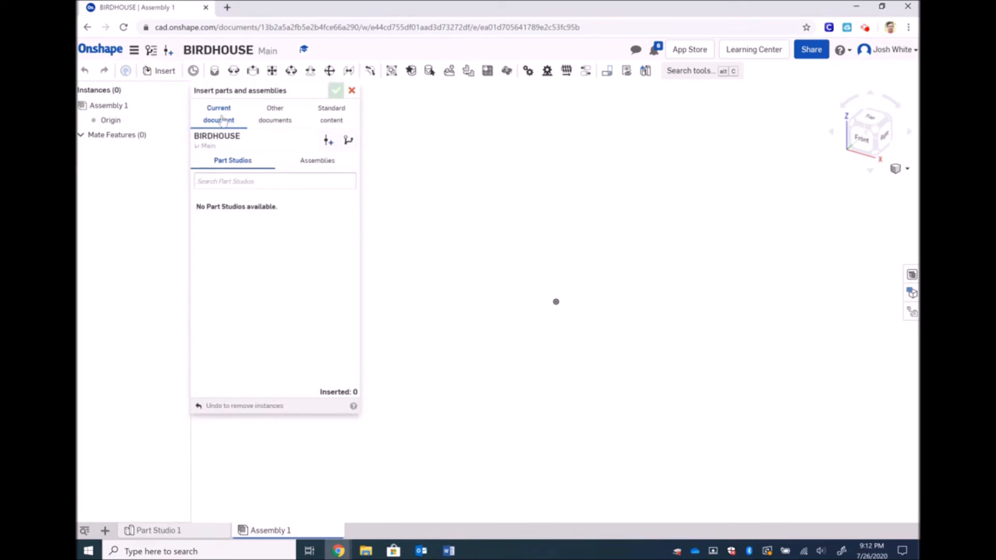
pyautogui.click(297, 117)
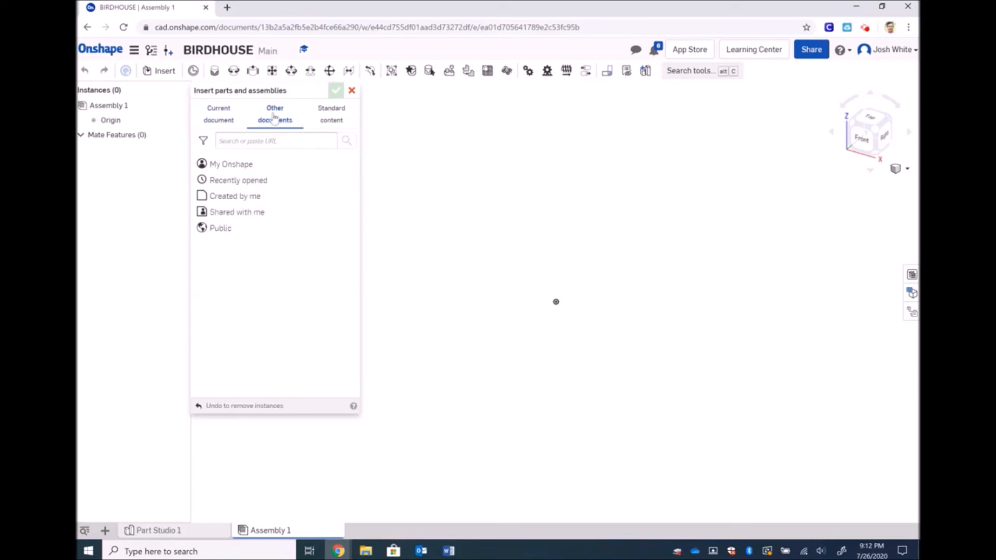
pyautogui.click(233, 164)
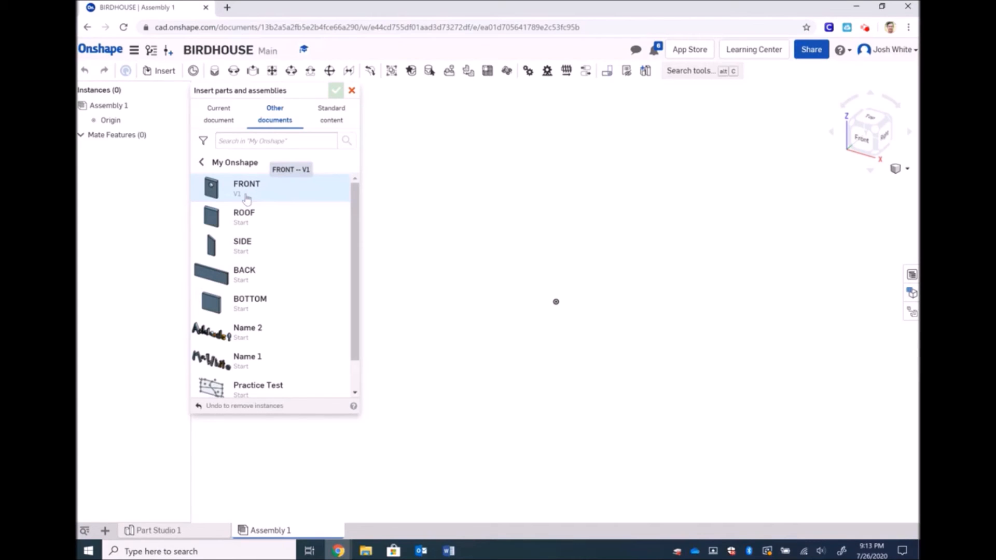
pyautogui.click(247, 196)
pyautogui.click(255, 254)
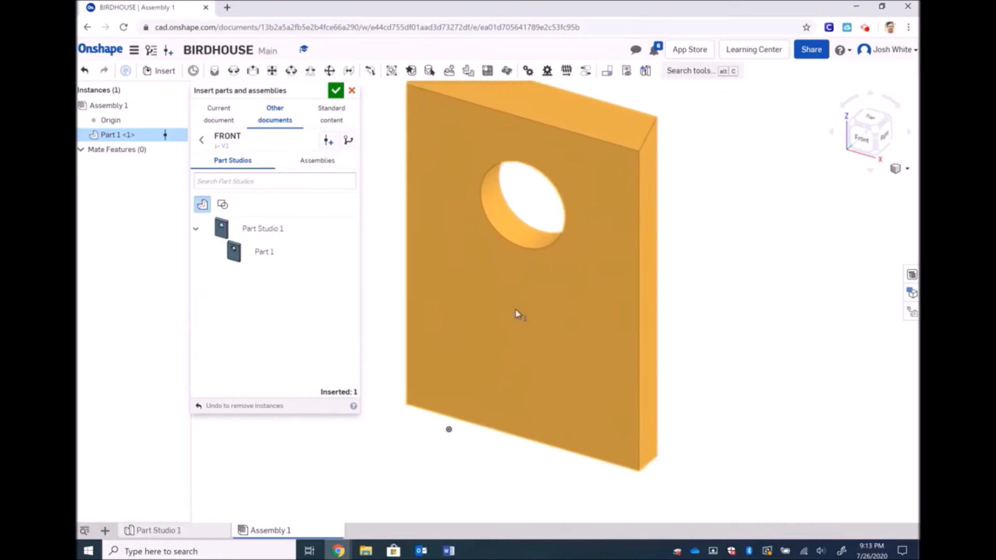
pyautogui.click(560, 283)
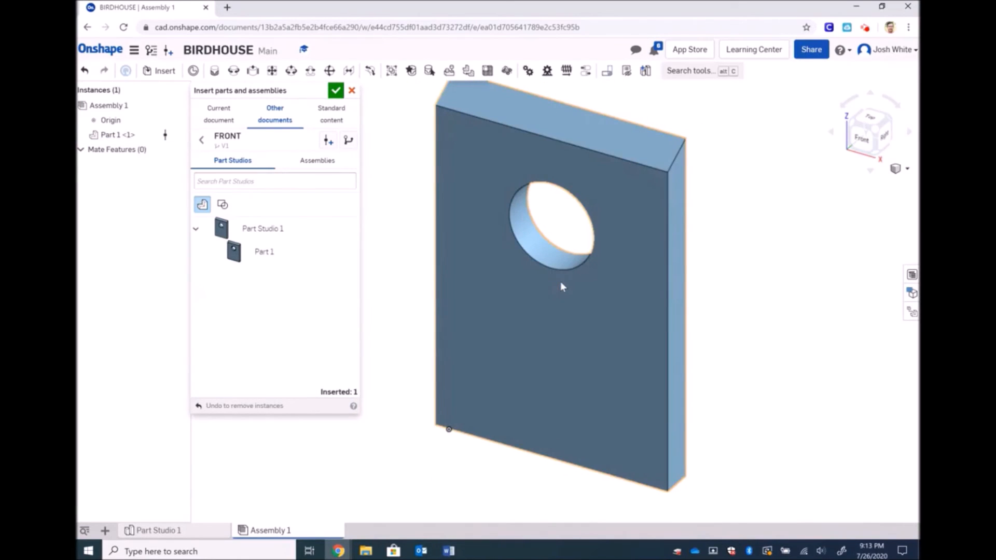
pyautogui.moveTo(478, 247)
pyautogui.mouseDown()
pyautogui.moveTo(592, 283)
pyautogui.moveTo(446, 303)
pyautogui.moveTo(515, 295)
pyautogui.moveTo(515, 220)
pyautogui.moveTo(462, 229)
pyautogui.moveTo(469, 251)
pyautogui.mouseUp()
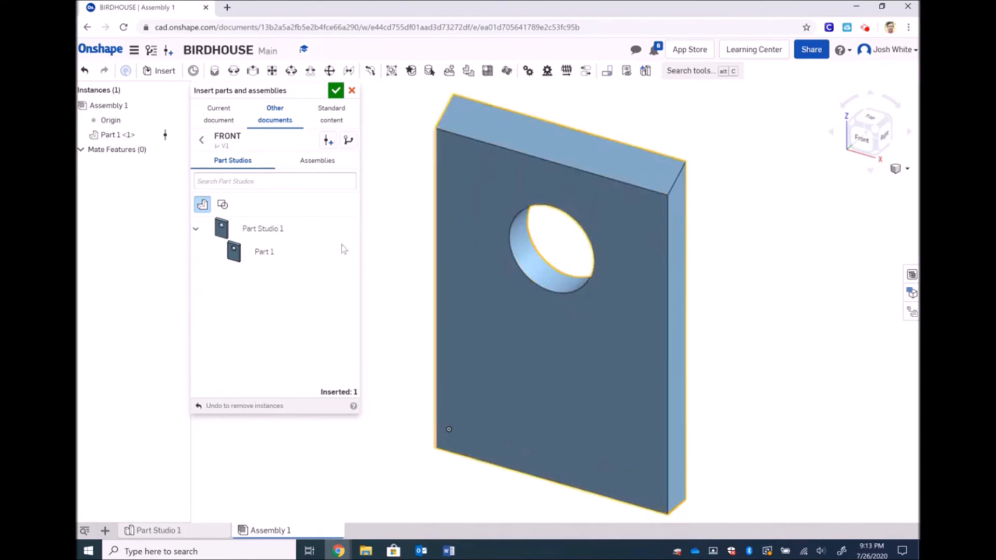
pyautogui.click(202, 139)
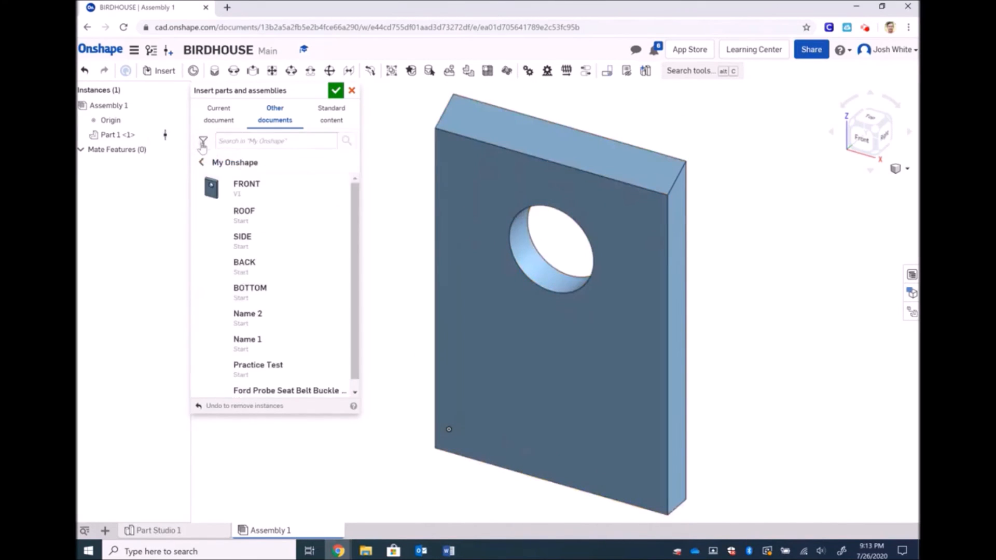
# Create version V1 of ROOF and place its plate beside the FRONT plate
pyautogui.click(256, 221)
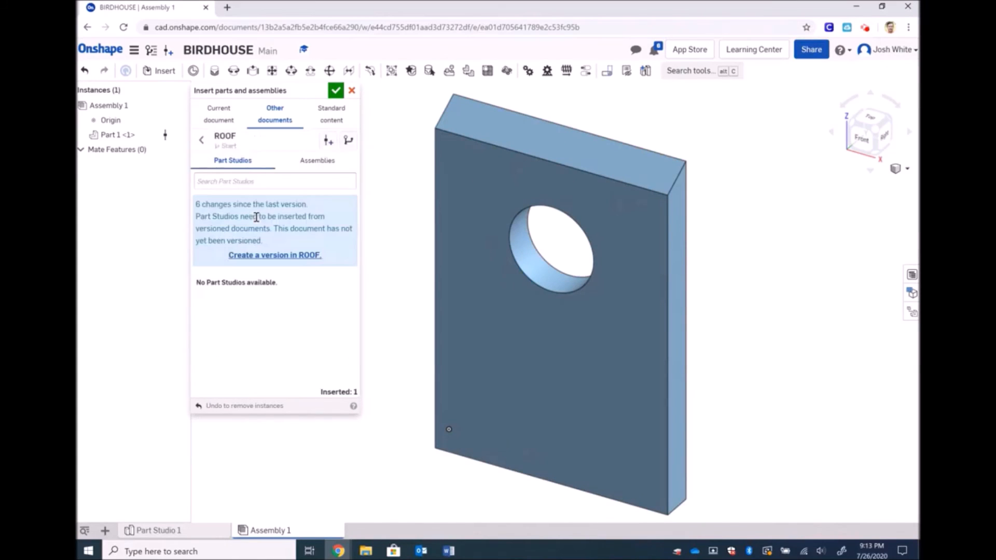
pyautogui.click(251, 257)
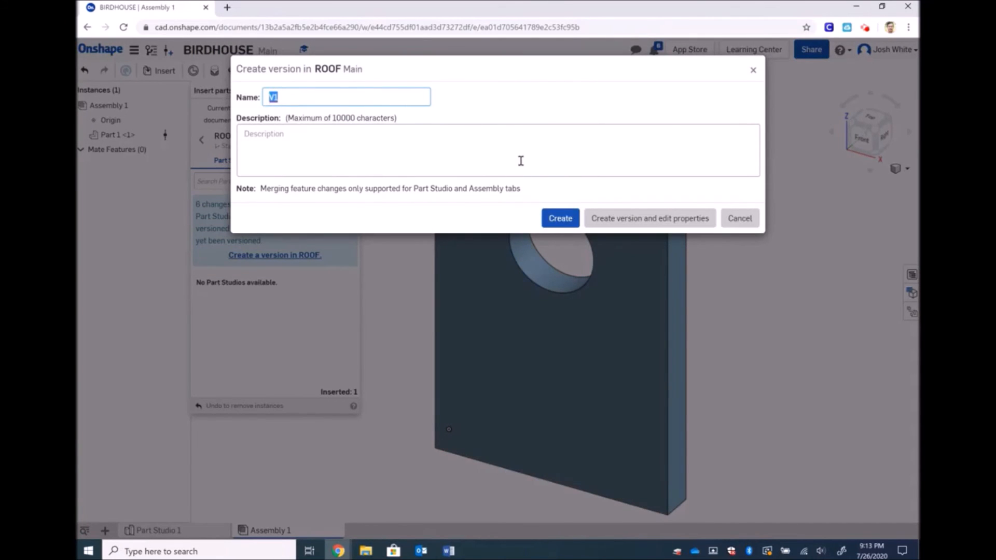
pyautogui.click(560, 224)
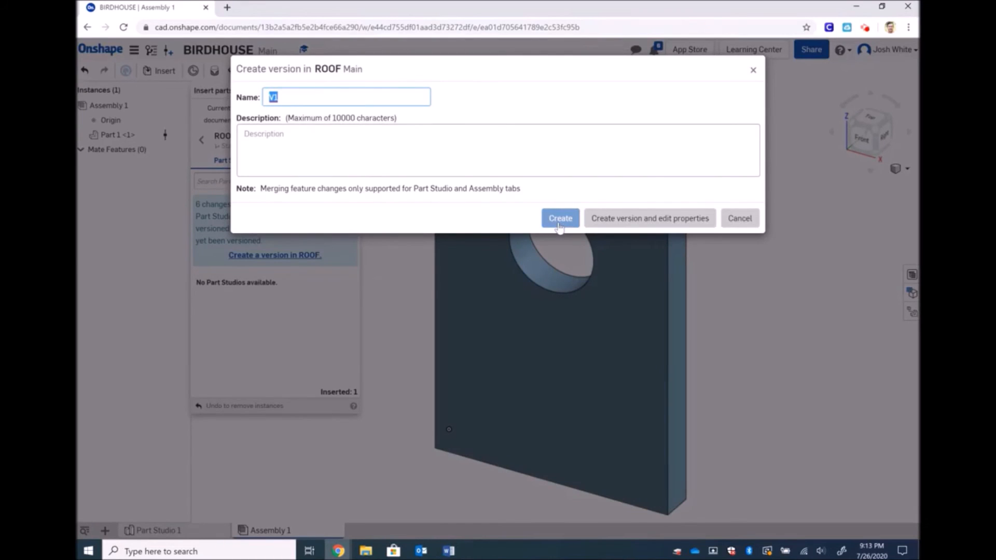
pyautogui.click(558, 224)
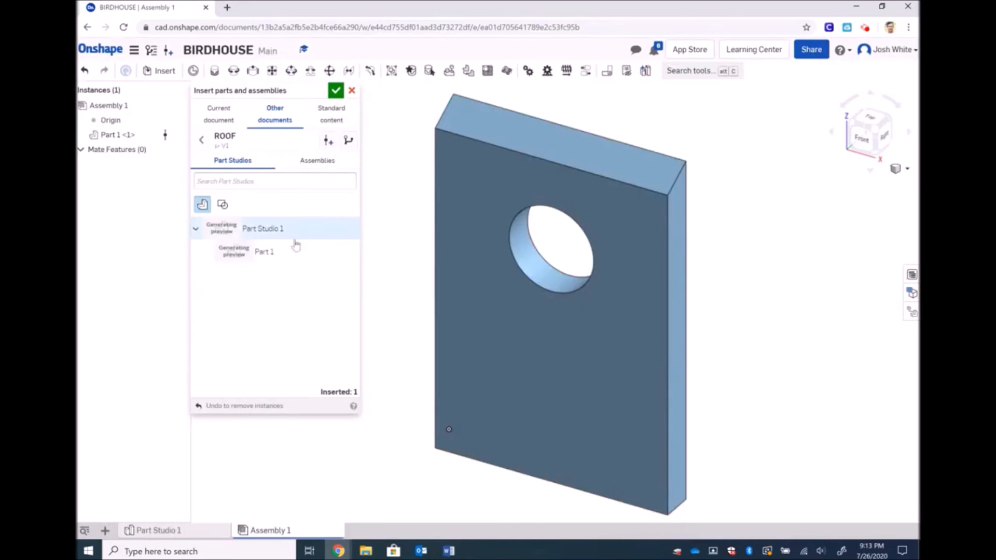
pyautogui.click(266, 252)
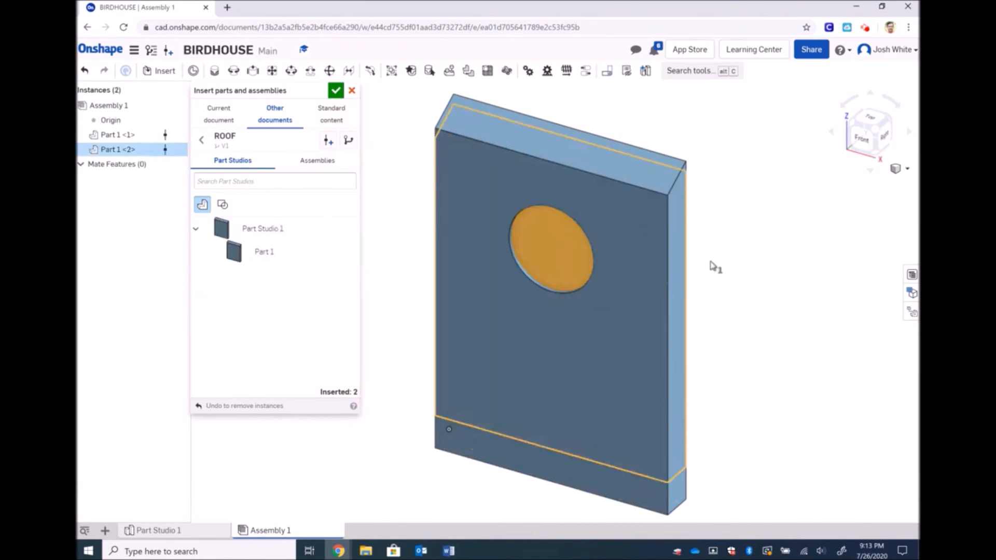
pyautogui.click(799, 278)
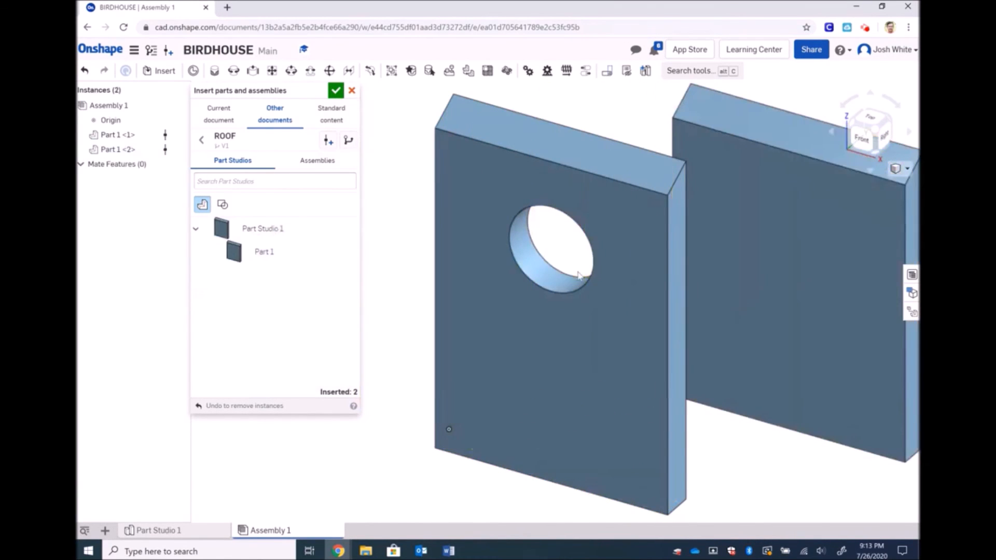
pyautogui.scroll(-5, 805, 238)
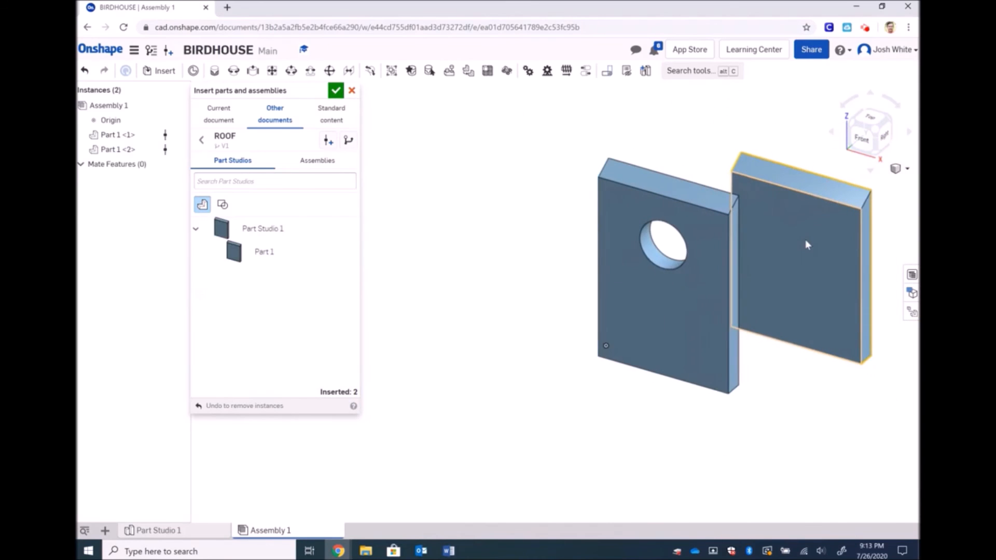
# Create version V1 of SIDE and place two SIDE plates on the left
pyautogui.click(201, 139)
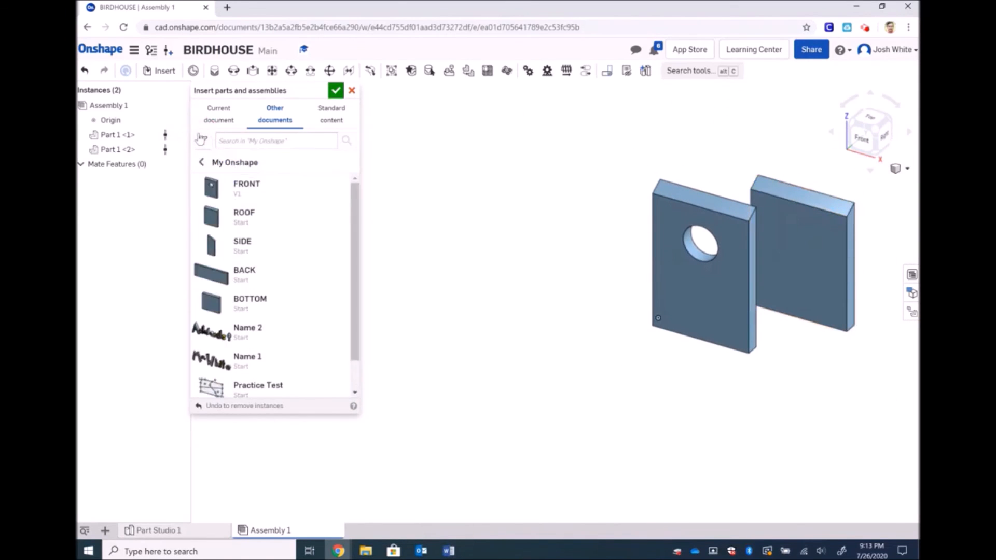
pyautogui.click(243, 246)
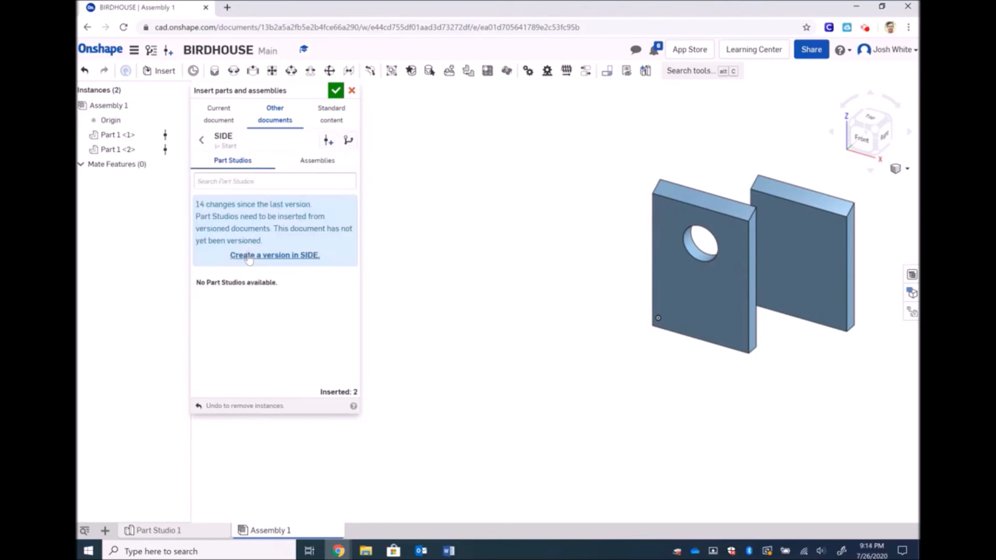
pyautogui.click(249, 256)
pyautogui.click(559, 218)
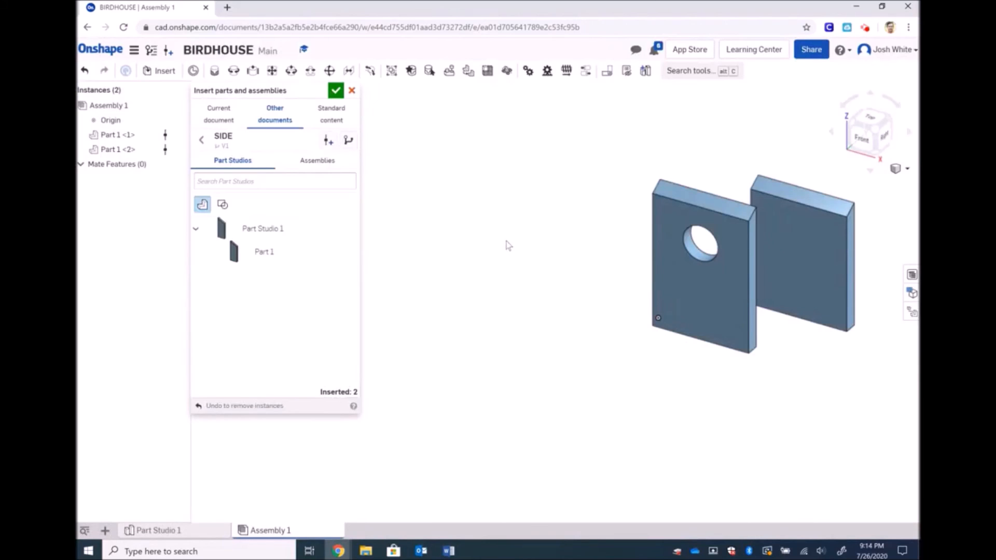
pyautogui.click(280, 255)
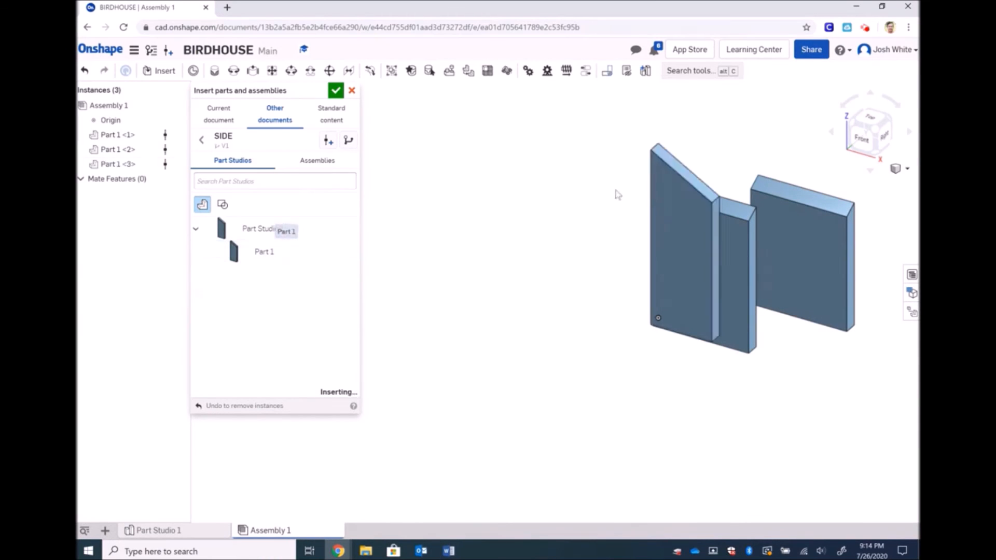
pyautogui.click(538, 213)
pyautogui.click(295, 254)
pyautogui.click(445, 199)
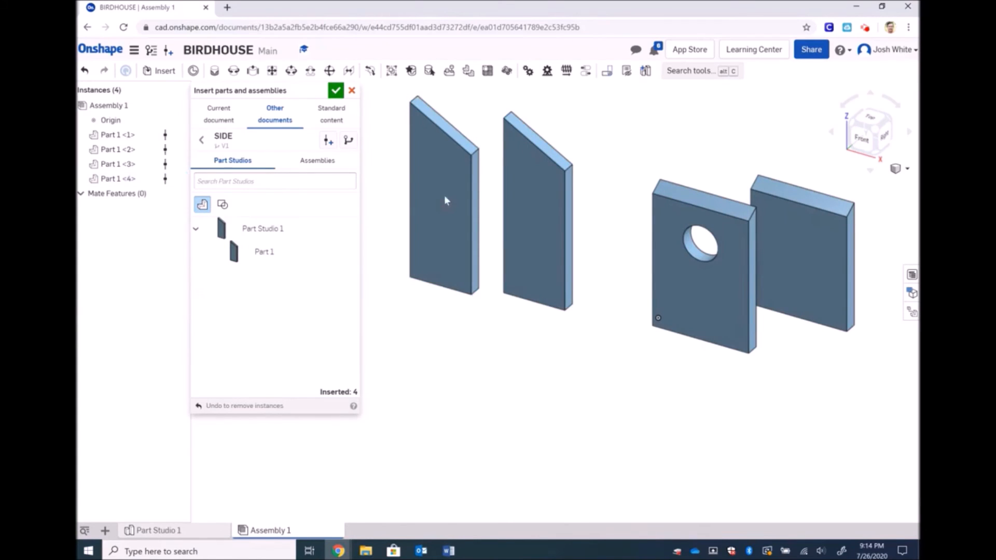
pyautogui.click(201, 140)
pyautogui.click(259, 285)
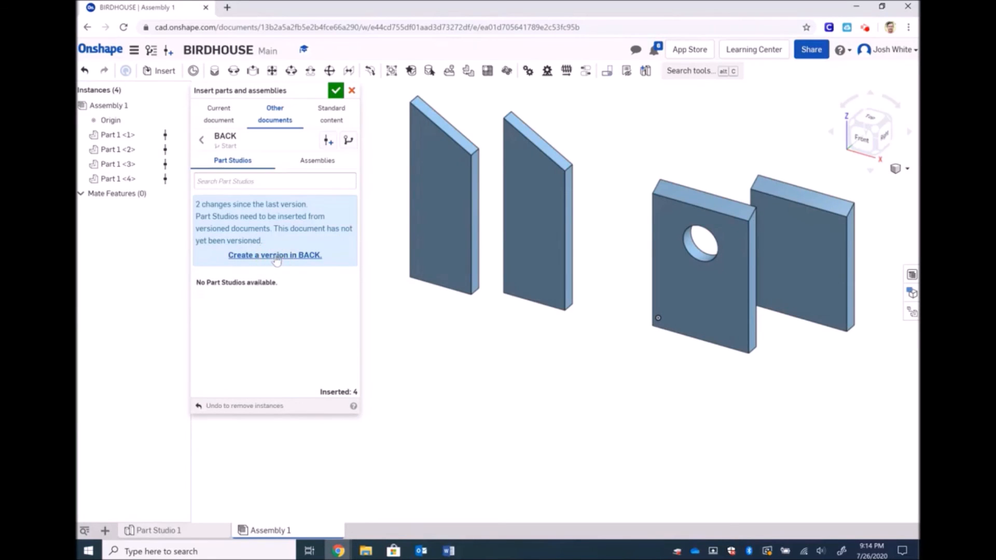
# Create version V1 of BACK and place its plate in front of the others
pyautogui.click(277, 255)
pyautogui.click(562, 217)
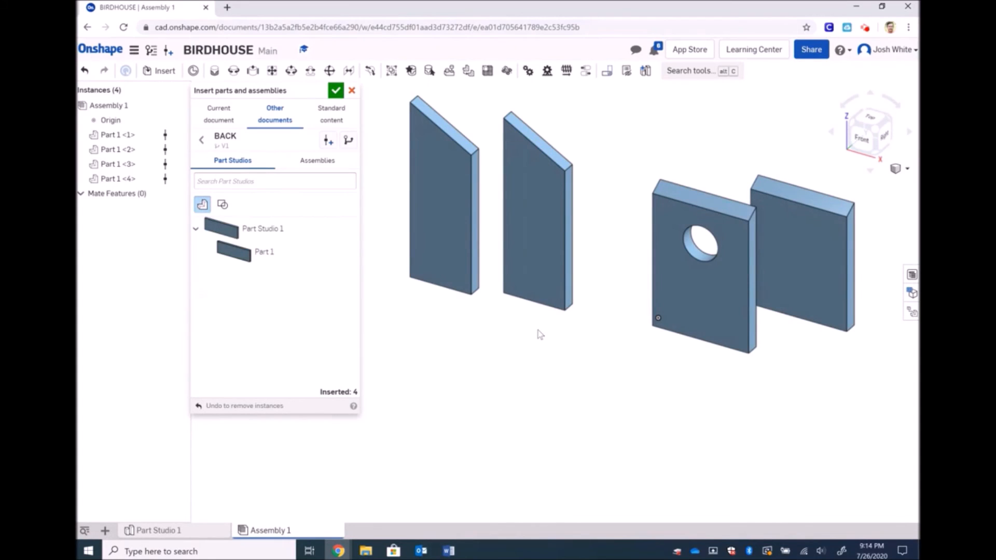
pyautogui.click(267, 252)
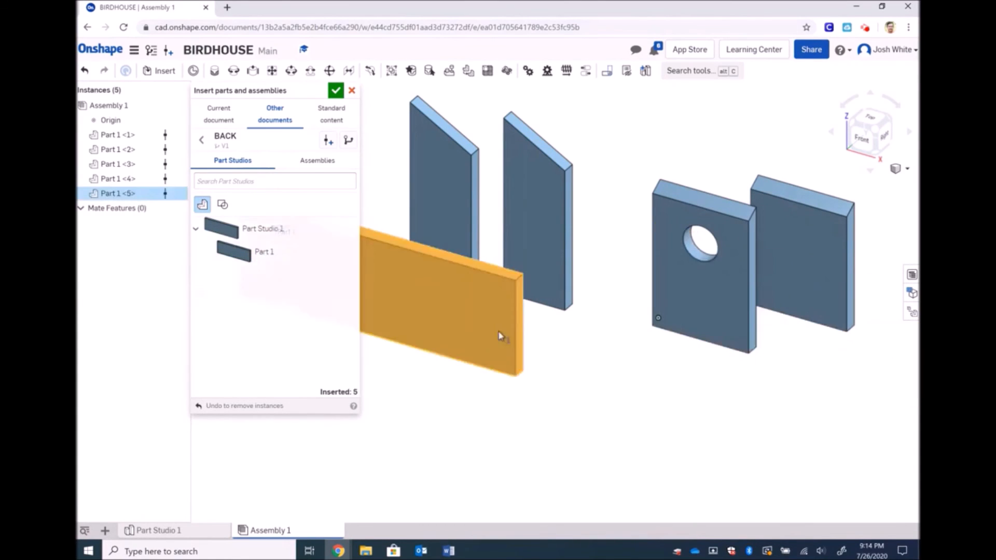
pyautogui.click(573, 406)
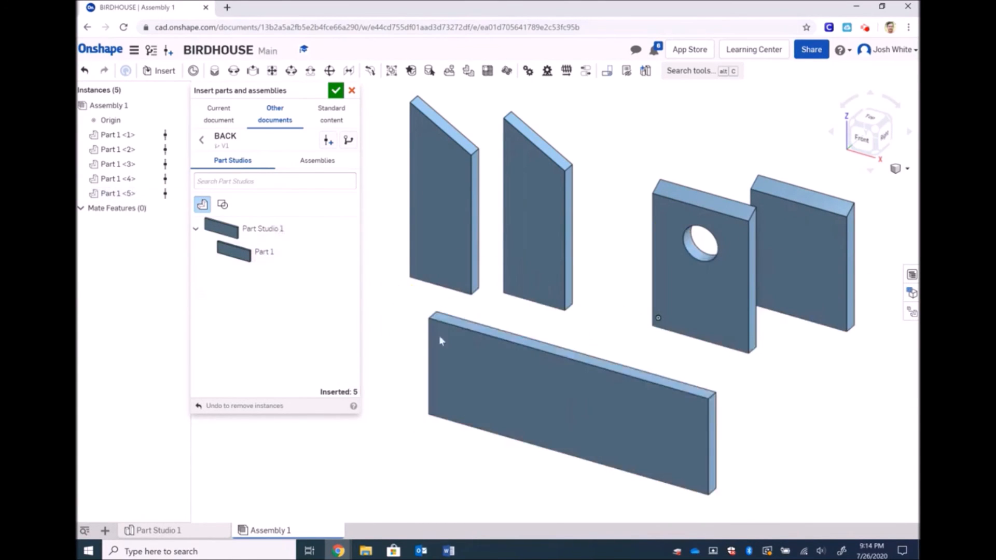
# Create version V1 of BOTTOM, place its plate at lower right, then close the Insert panel
pyautogui.click(201, 139)
pyautogui.click(243, 307)
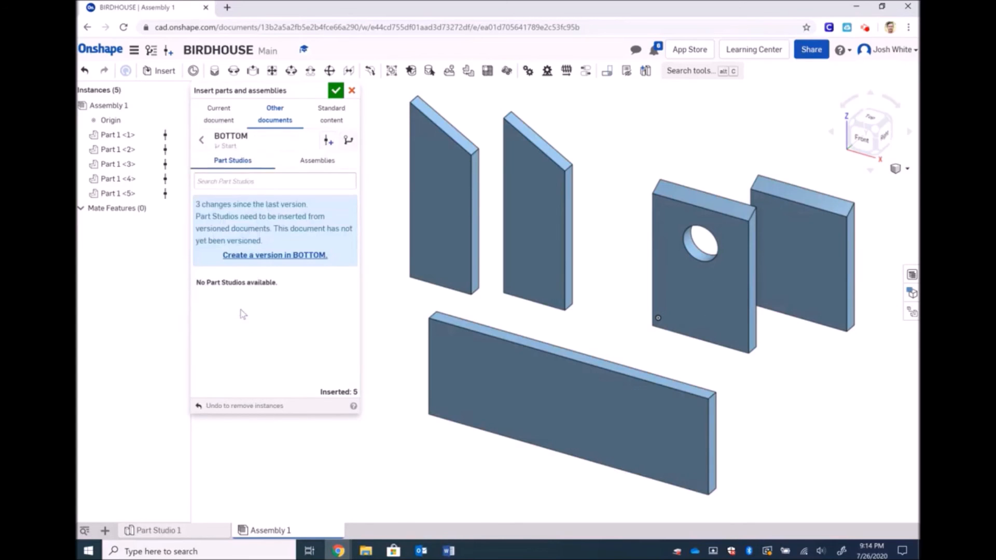
pyautogui.click(274, 258)
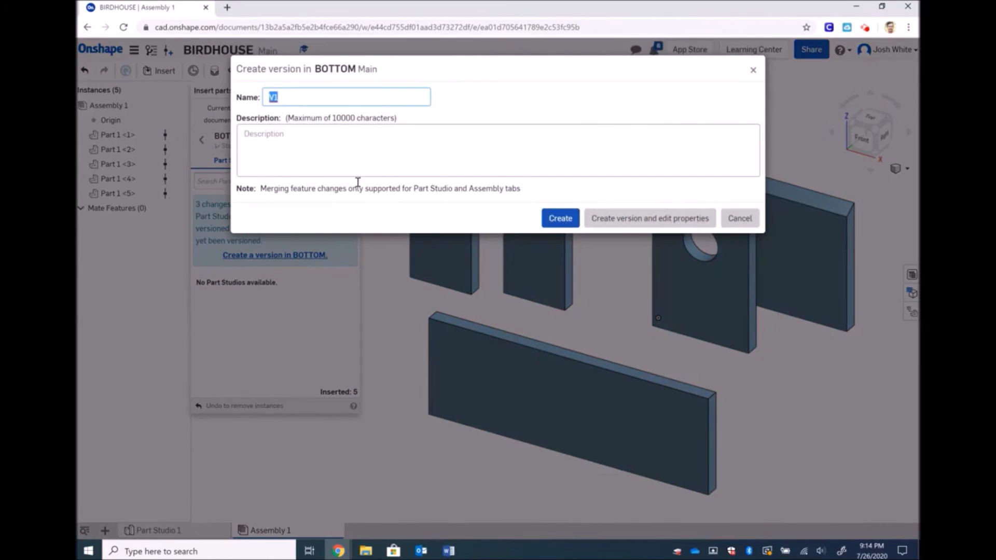
pyautogui.click(559, 216)
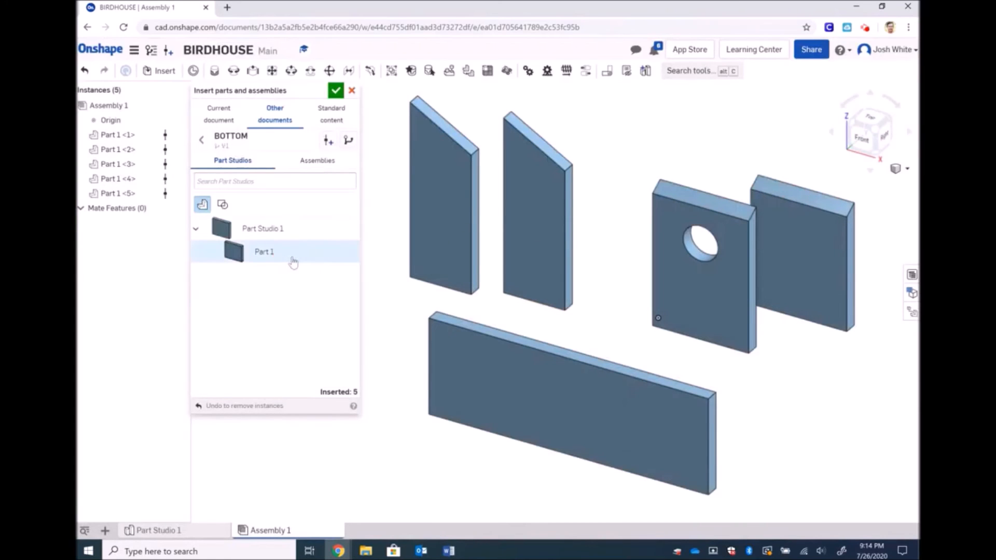
pyautogui.click(293, 260)
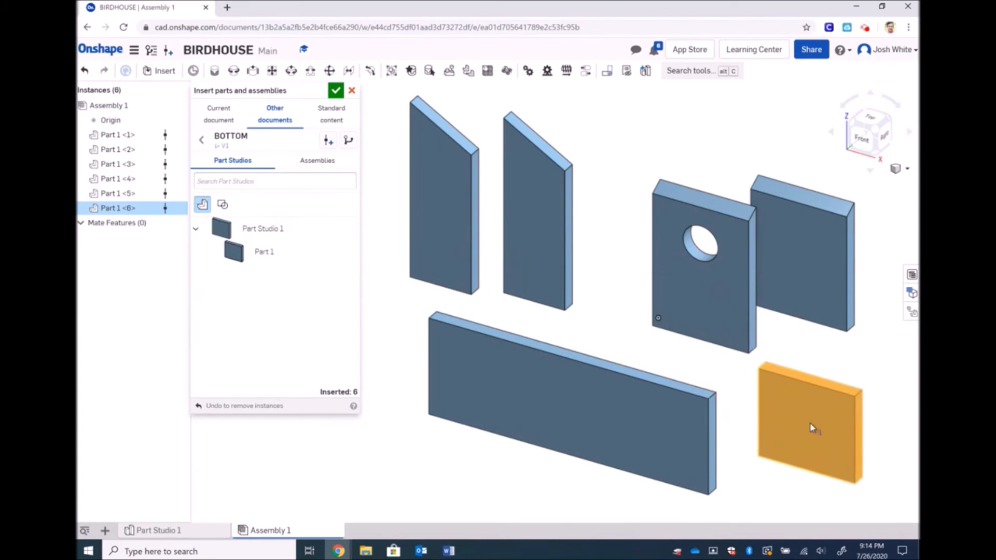
pyautogui.click(812, 428)
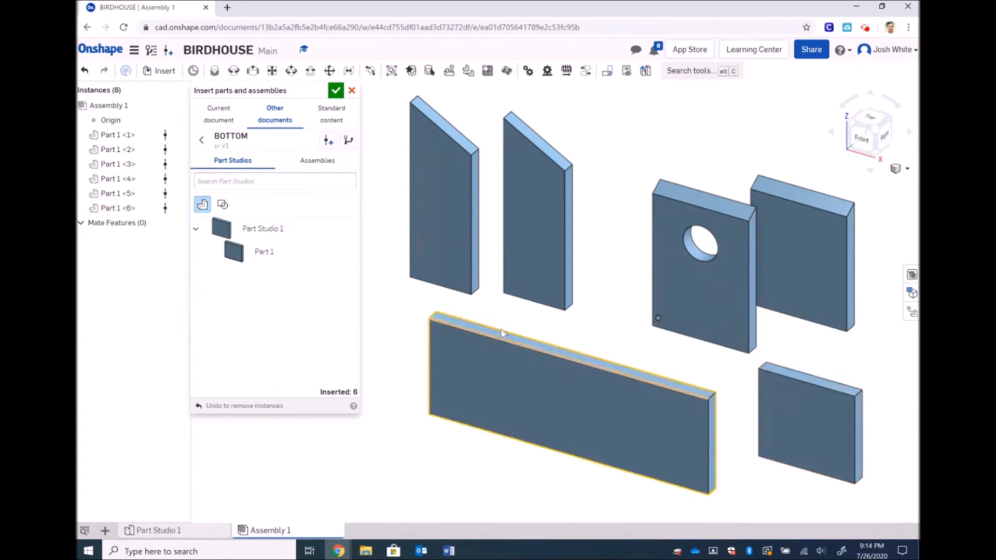
pyautogui.click(352, 91)
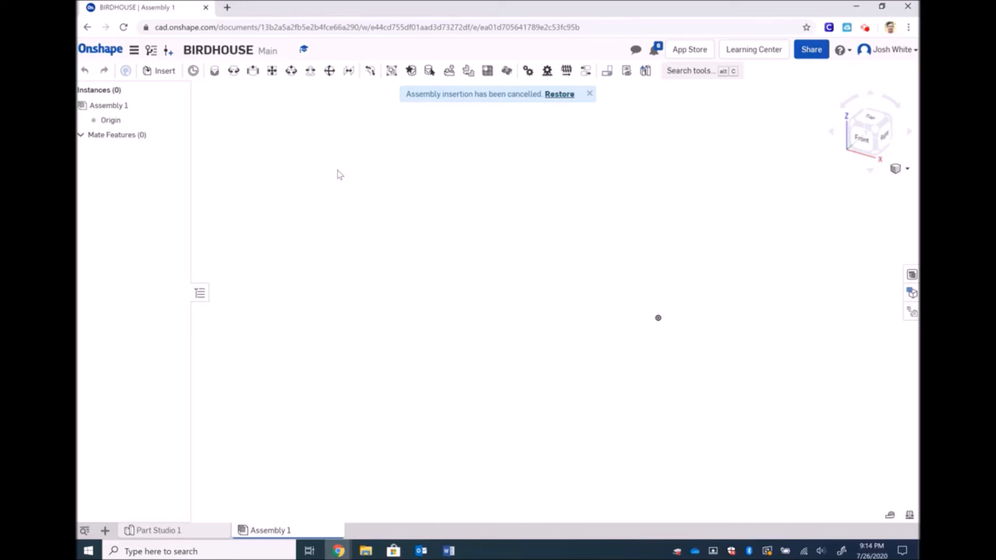
# Restore the six cancelled plates, then select all six Part 1 instances and delete them
pyautogui.click(560, 94)
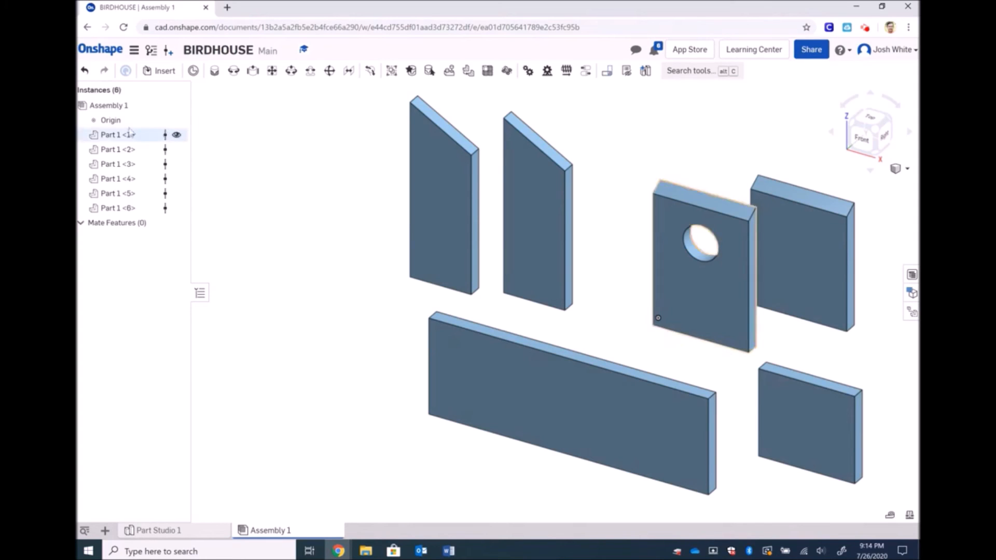
pyautogui.click(109, 135)
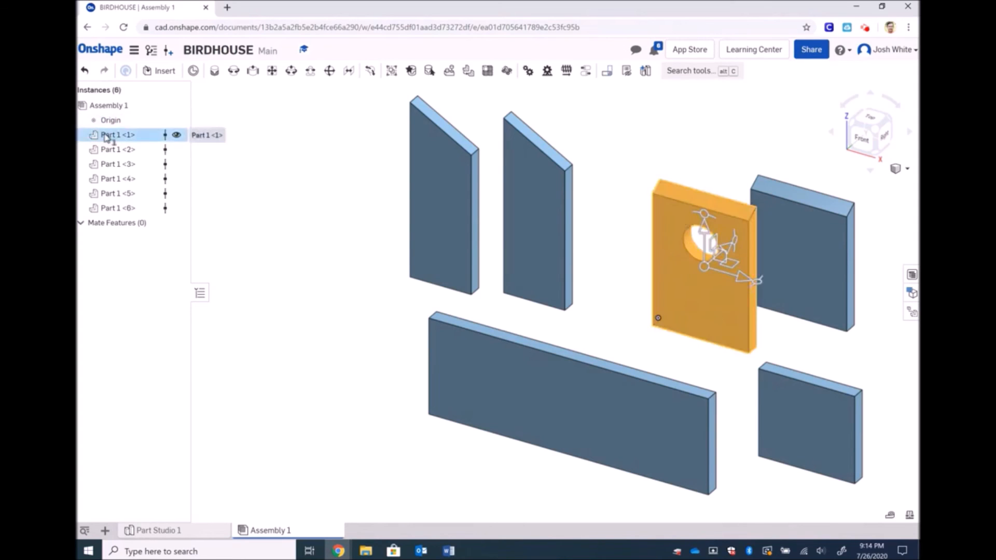
pyautogui.keyDown('shift'); pyautogui.click(118, 209); pyautogui.keyUp('shift')
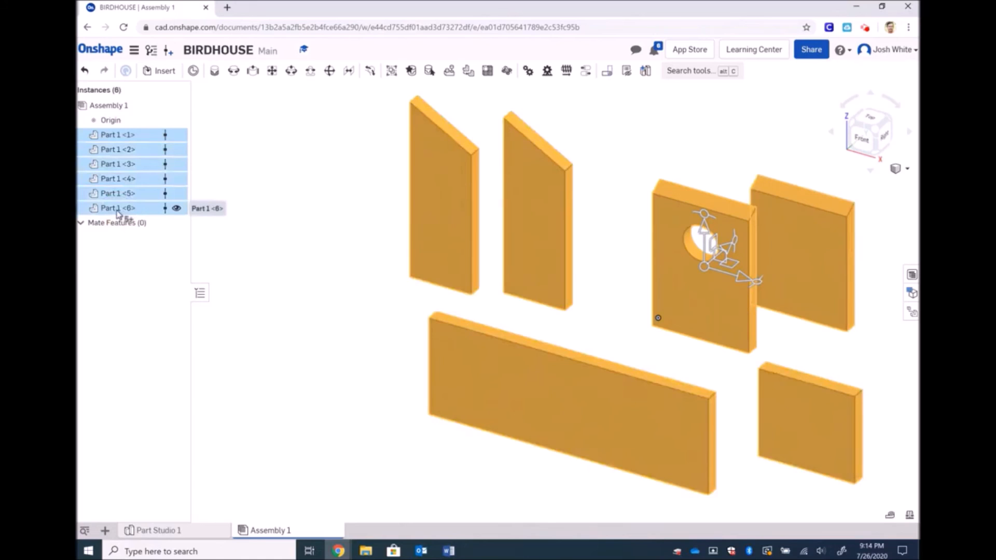
pyautogui.press('Delete')
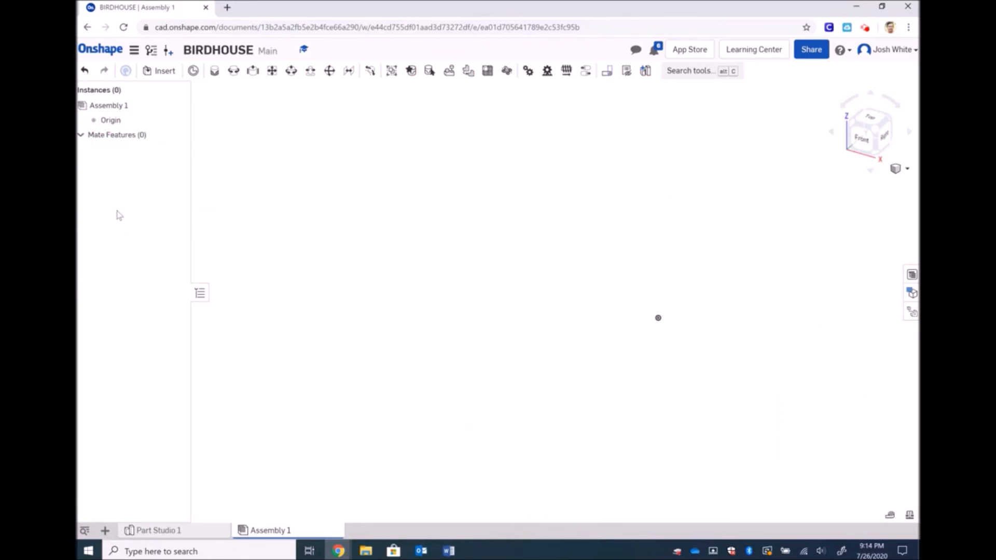
# Insert the FRONT plate and place the ROOF plate beside it from My Onshape
pyautogui.click(161, 71)
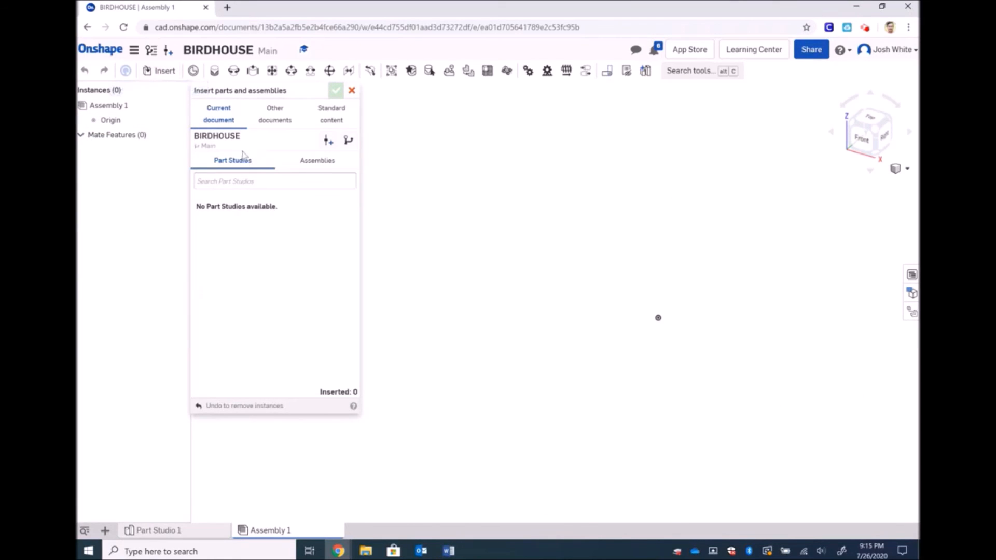
pyautogui.click(268, 124)
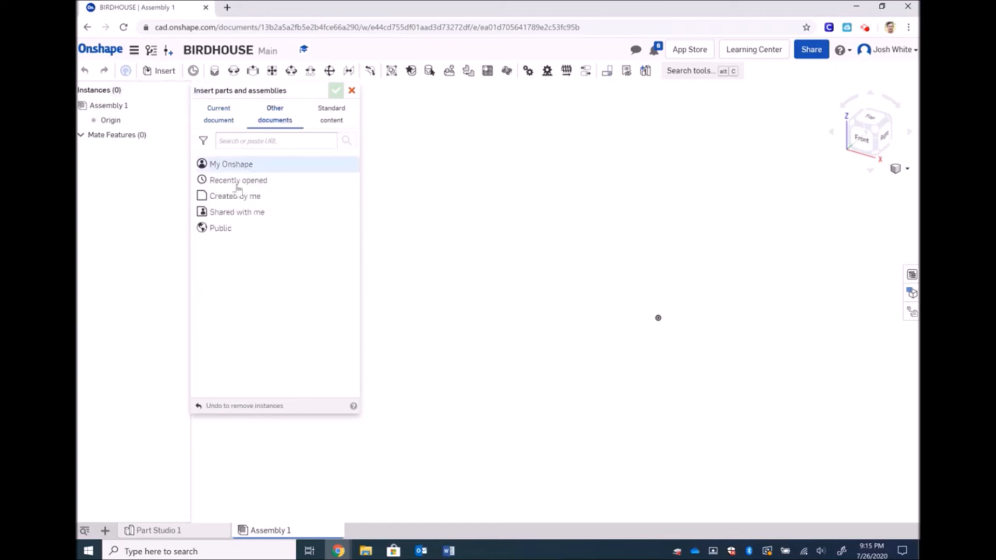
pyautogui.click(233, 167)
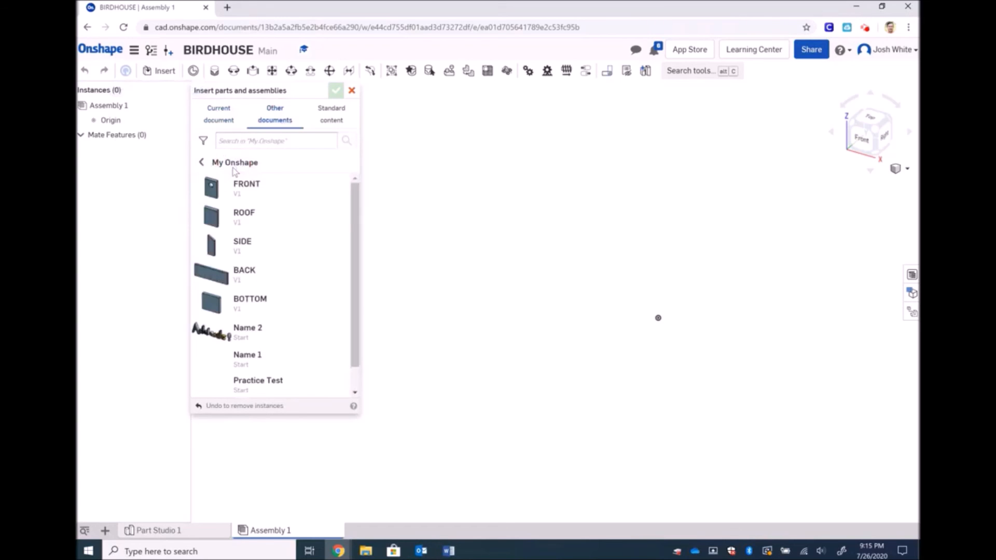
pyautogui.click(251, 198)
pyautogui.click(250, 252)
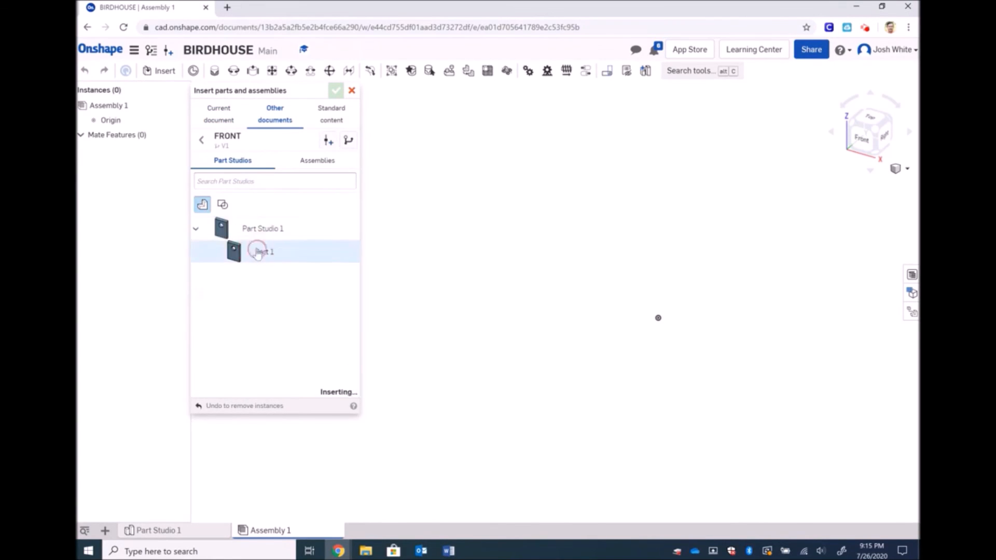
pyautogui.click(512, 198)
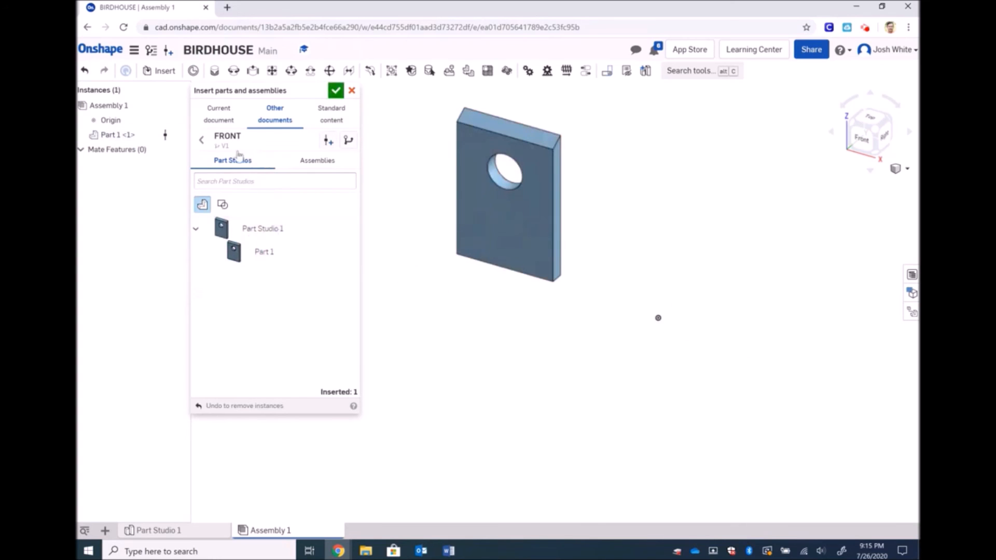
pyautogui.click(201, 139)
pyautogui.click(239, 213)
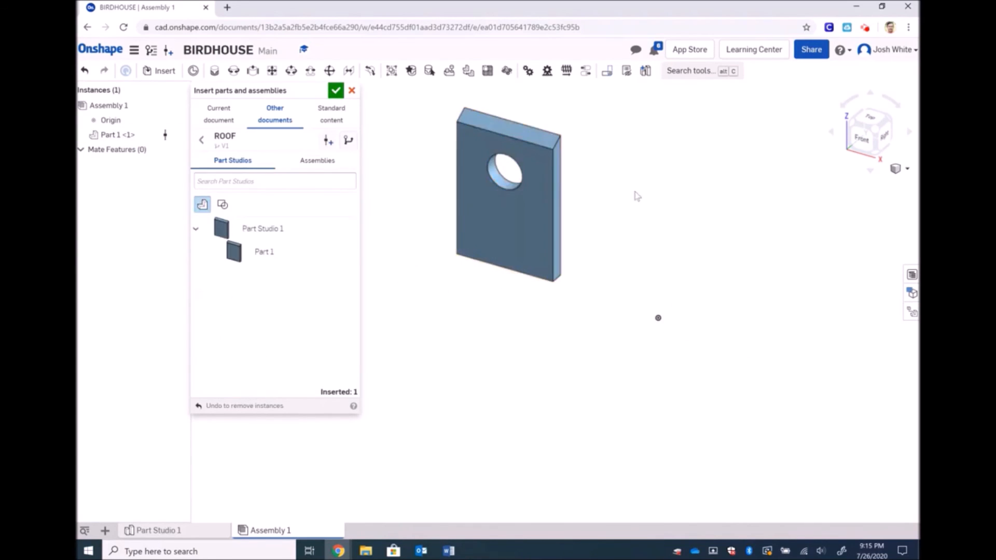
pyautogui.click(266, 254)
pyautogui.click(642, 173)
# Insert two SIDE plates, placing one at left and the other at lower left
pyautogui.click(201, 140)
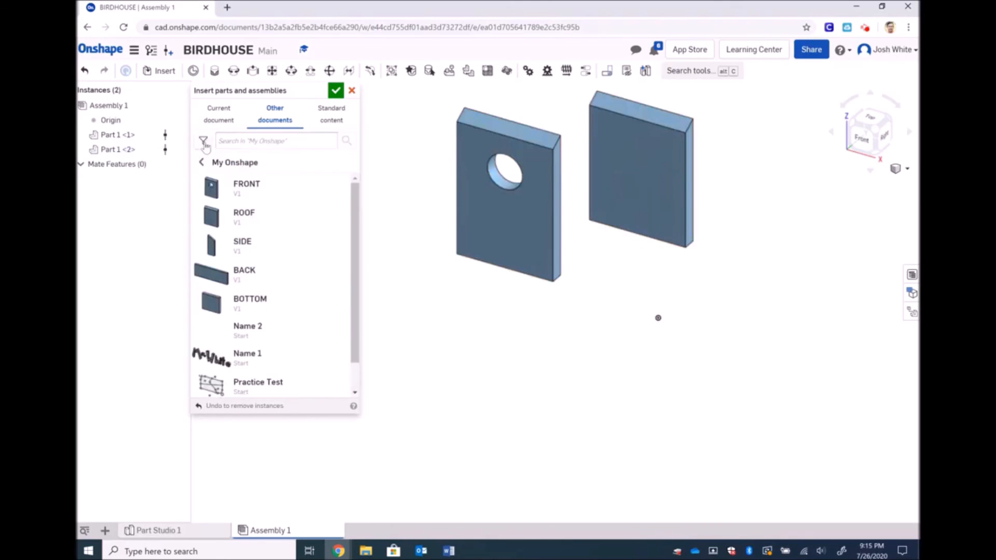
pyautogui.click(243, 252)
pyautogui.click(241, 251)
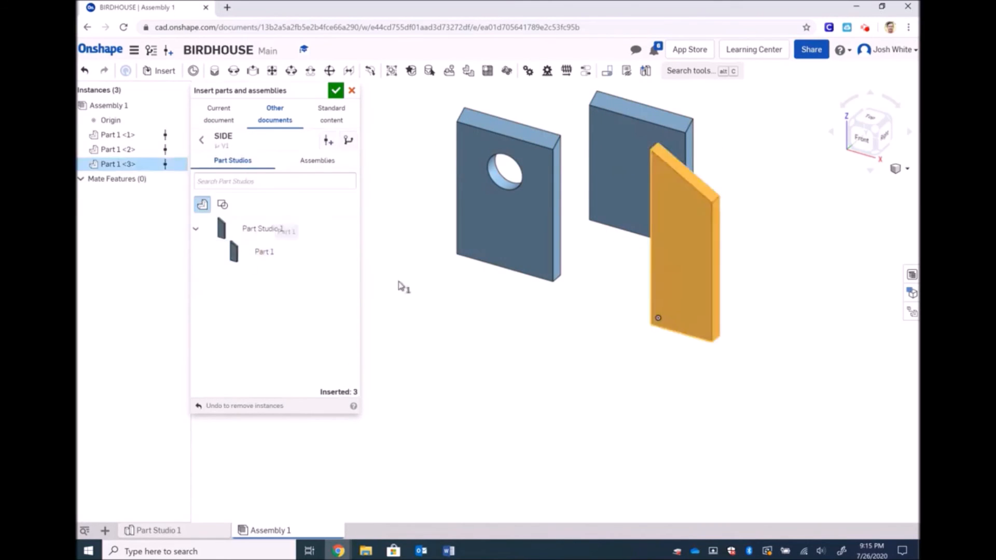
pyautogui.click(411, 316)
pyautogui.click(262, 252)
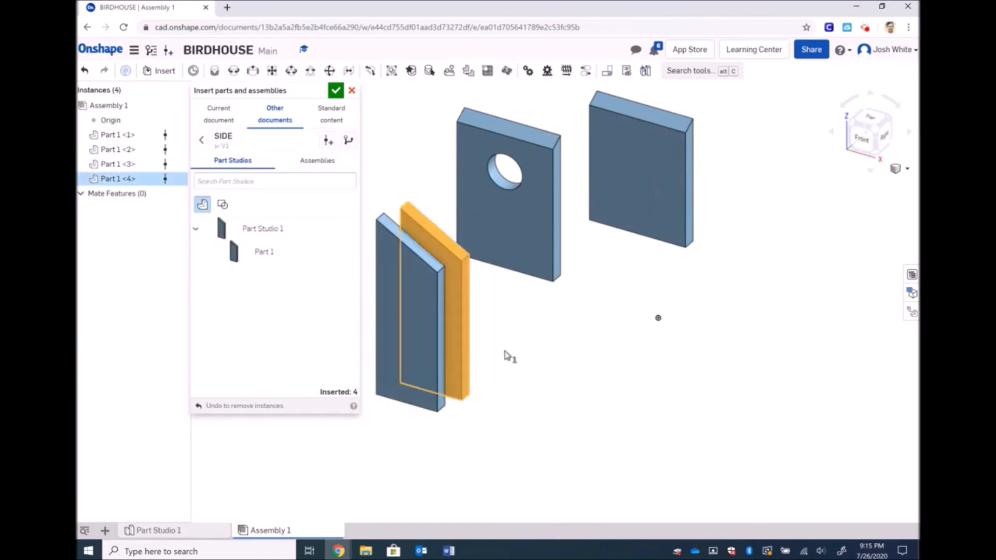
pyautogui.click(543, 400)
# Insert the long BACK plate at right and the BOTTOM plate below it, then finish inserting
pyautogui.click(202, 140)
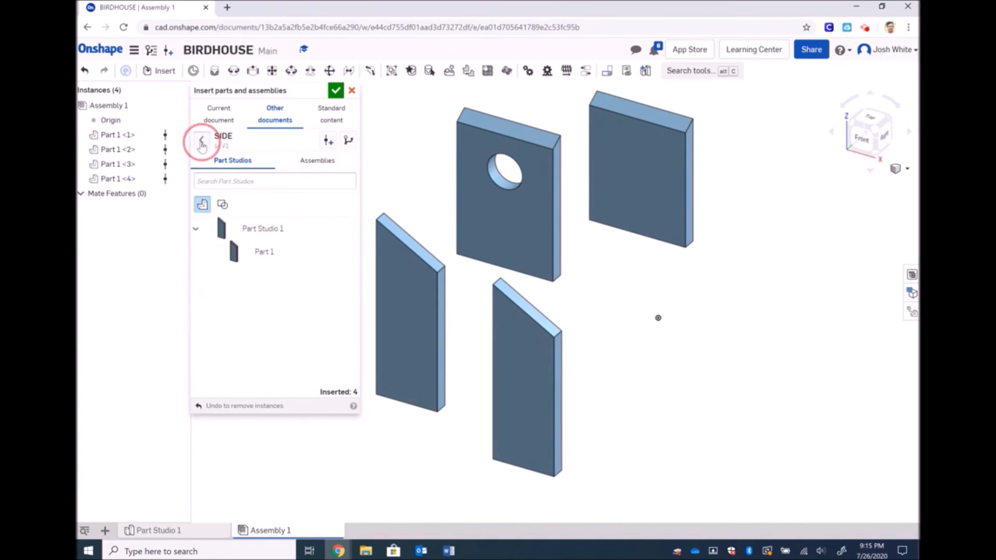
pyautogui.click(246, 269)
pyautogui.click(248, 252)
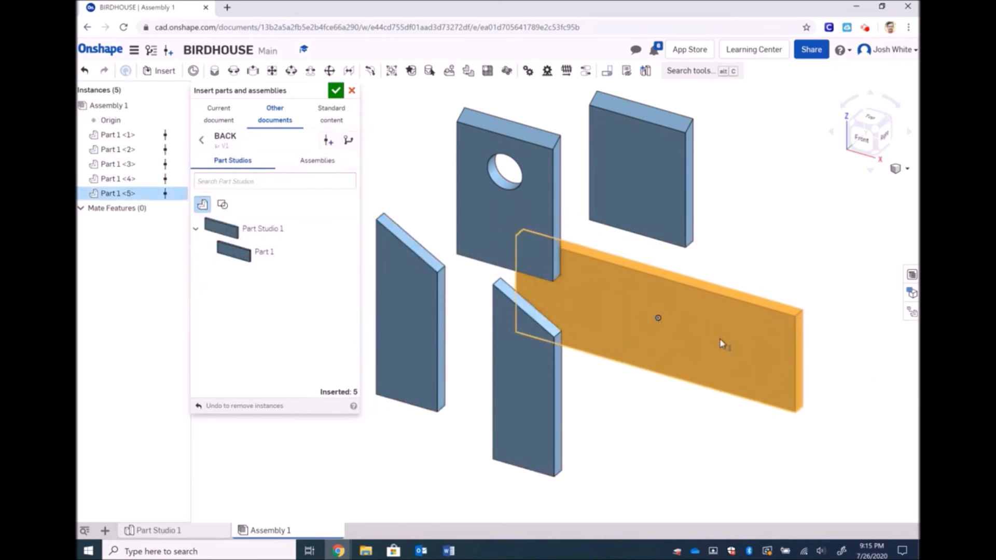
pyautogui.click(733, 338)
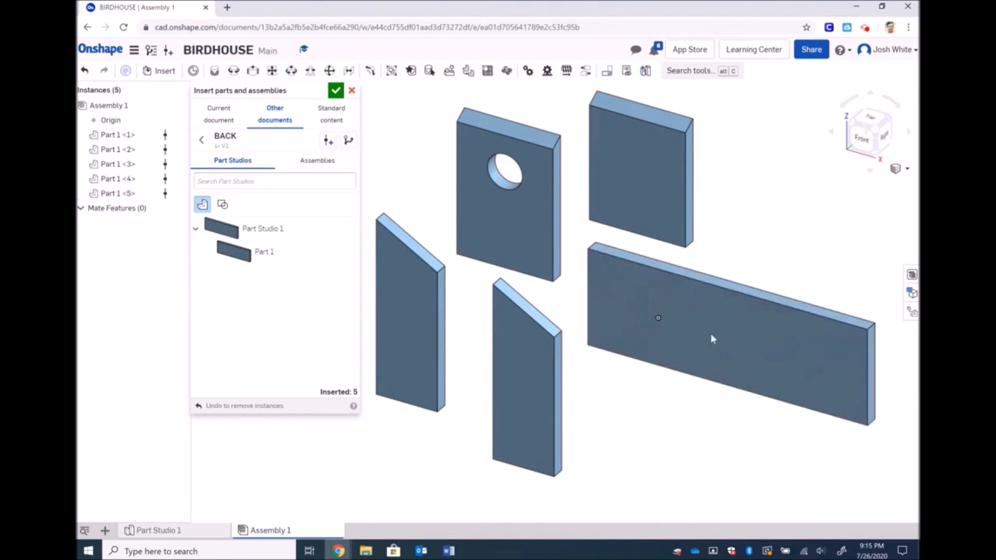
pyautogui.click(201, 140)
pyautogui.click(250, 309)
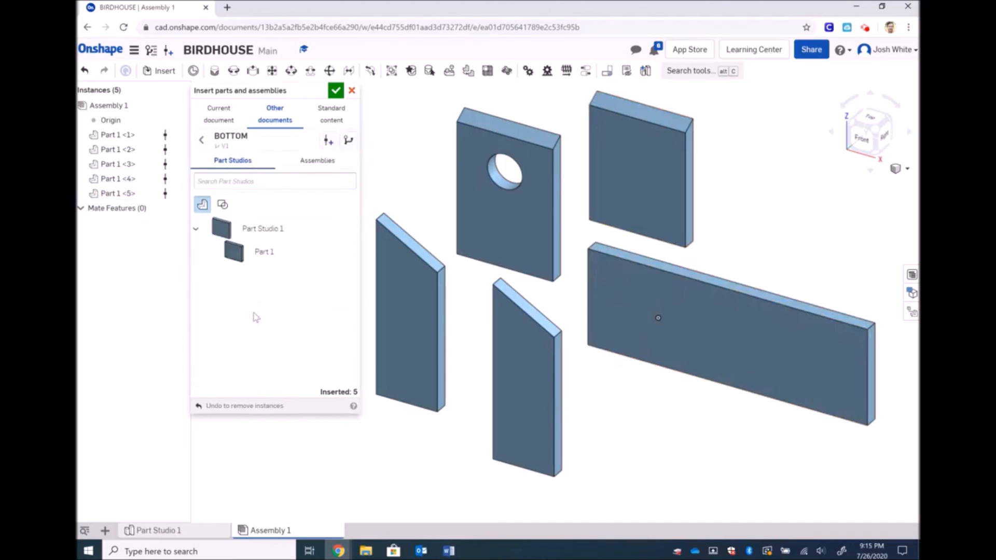
pyautogui.click(259, 264)
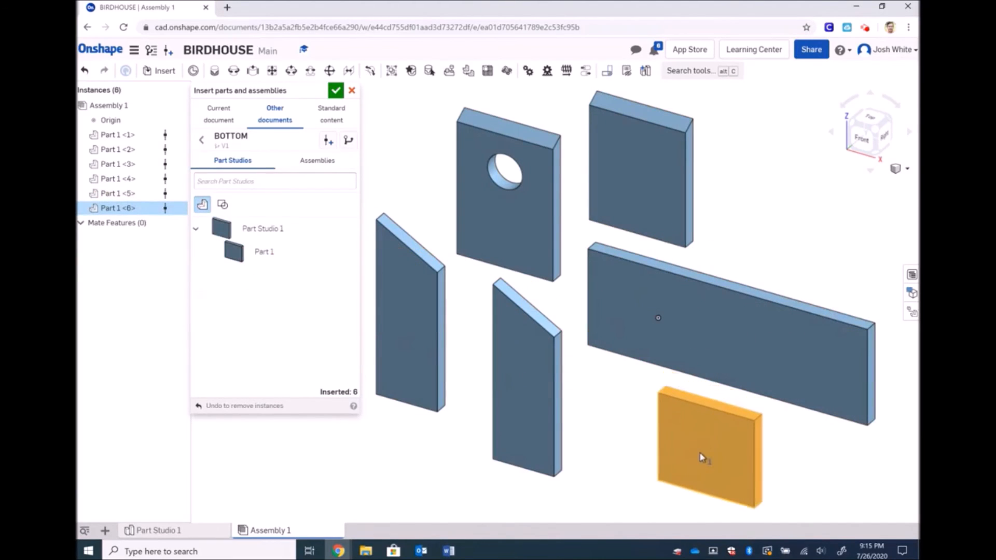
pyautogui.click(699, 458)
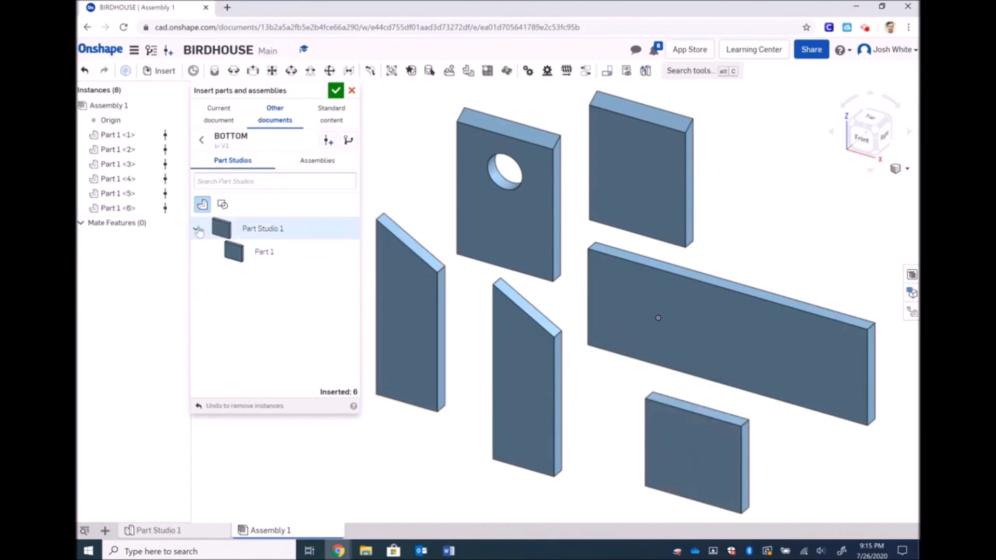
pyautogui.click(334, 95)
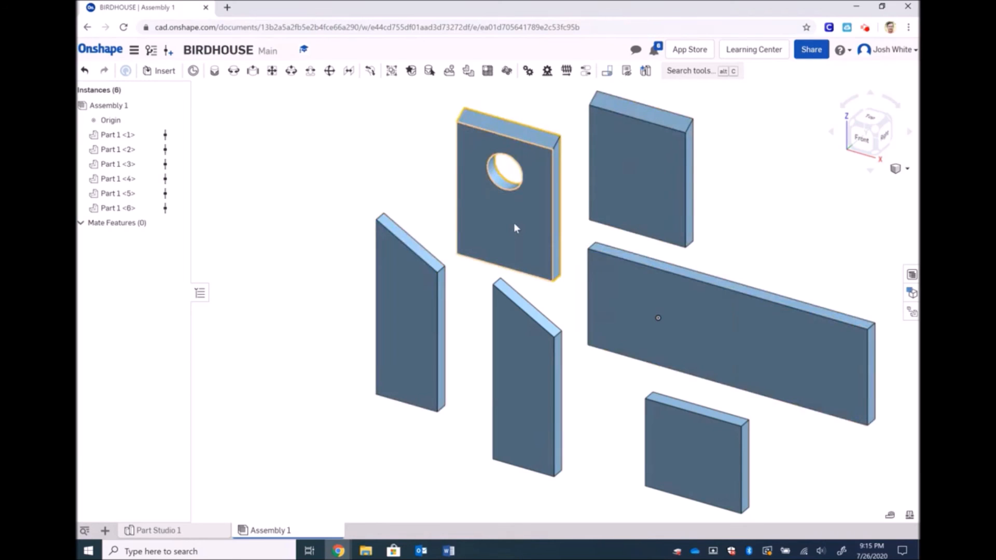
# Move the plate with the hole far left and the square plate to the top middle
pyautogui.moveTo(514, 228)
pyautogui.mouseDown()
pyautogui.moveTo(461, 186)
pyautogui.moveTo(518, 213)
pyautogui.mouseUp()
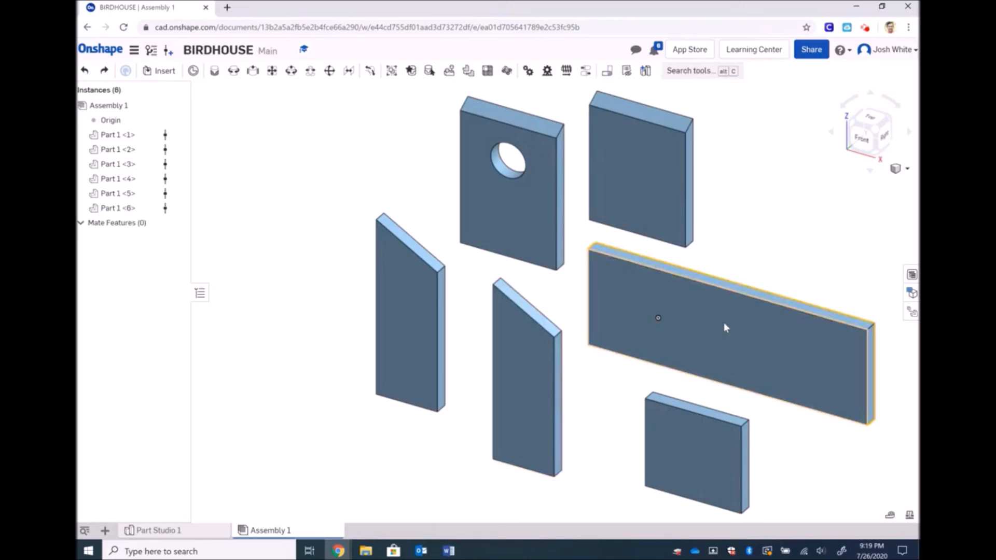
pyautogui.moveTo(521, 209); pyautogui.dragTo(303, 230)
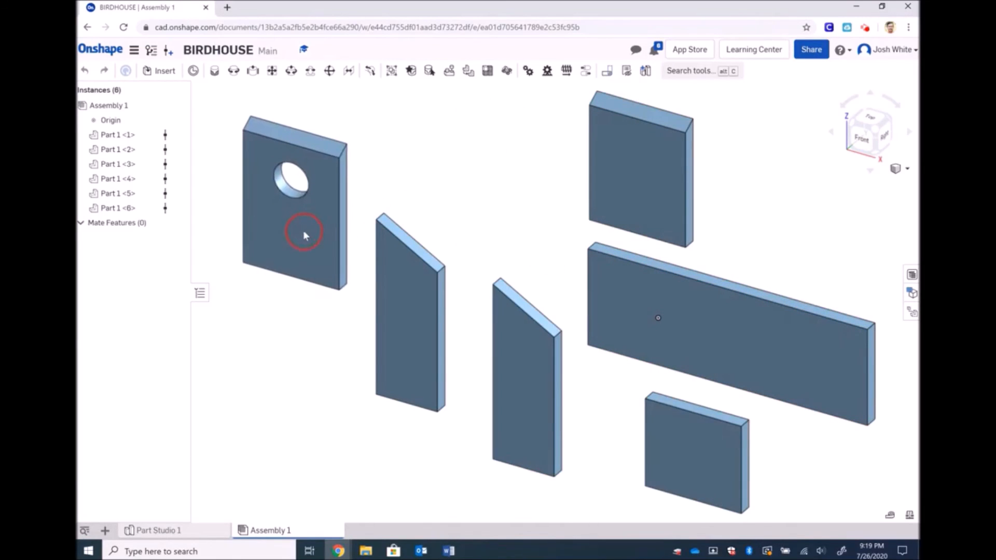
pyautogui.moveTo(676, 184); pyautogui.dragTo(496, 174)
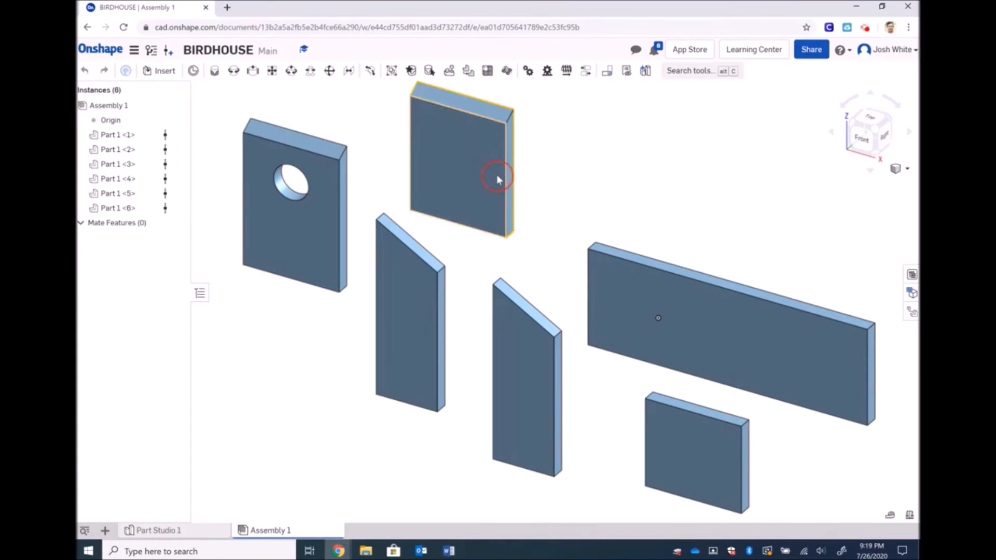
# Raise the long plate and small square panel, and nudge both slanted panels apart
pyautogui.moveTo(710, 337); pyautogui.dragTo(698, 244)
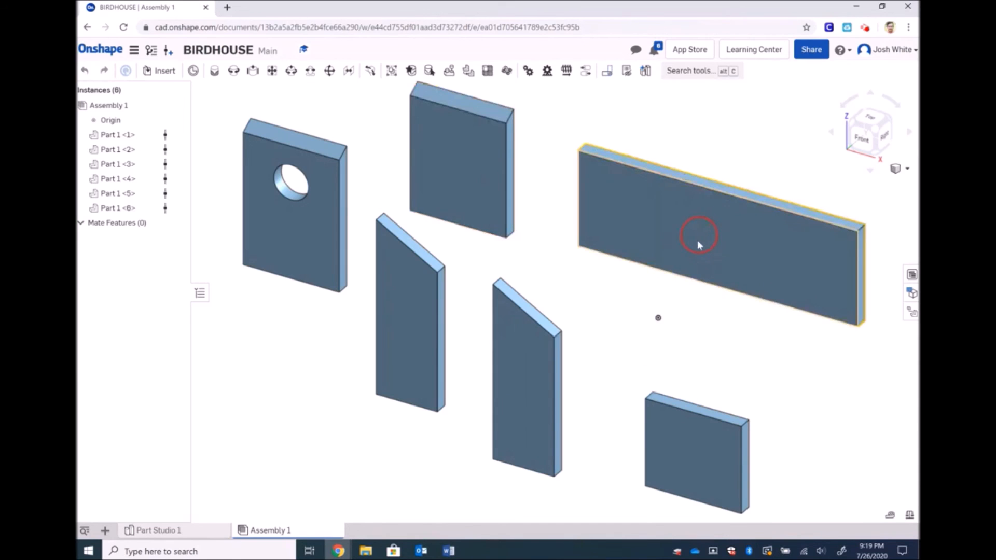
pyautogui.moveTo(690, 429); pyautogui.dragTo(695, 365)
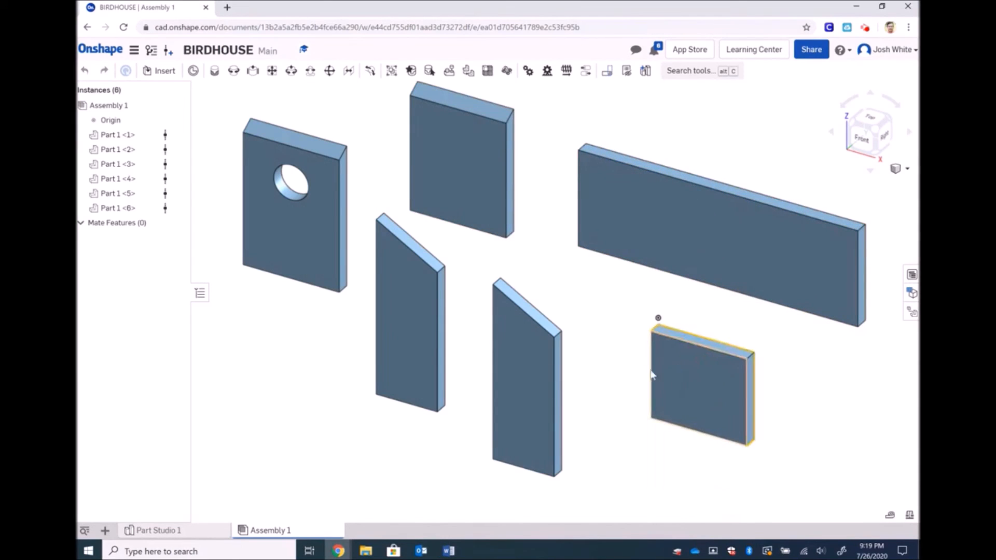
pyautogui.moveTo(547, 391); pyautogui.dragTo(563, 397)
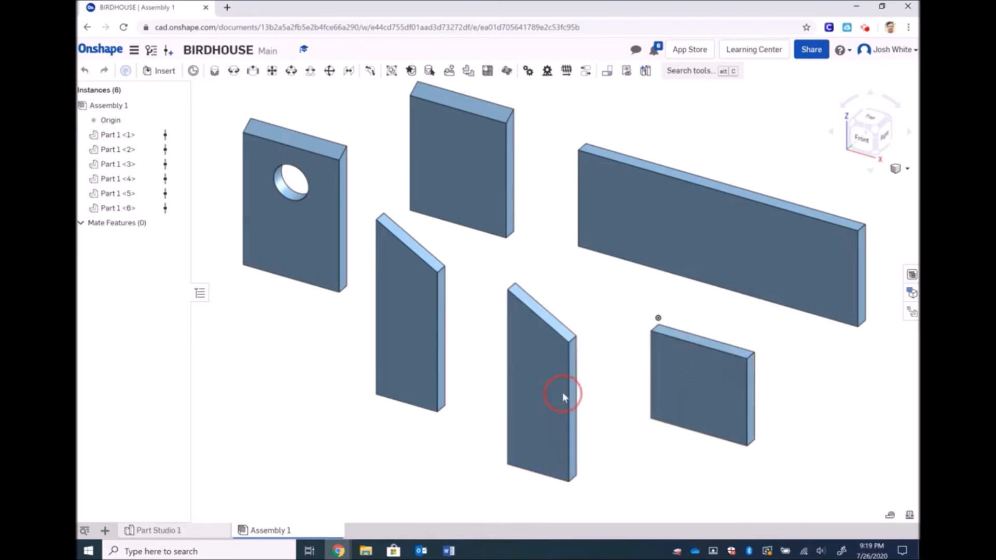
pyautogui.moveTo(418, 343); pyautogui.dragTo(413, 378)
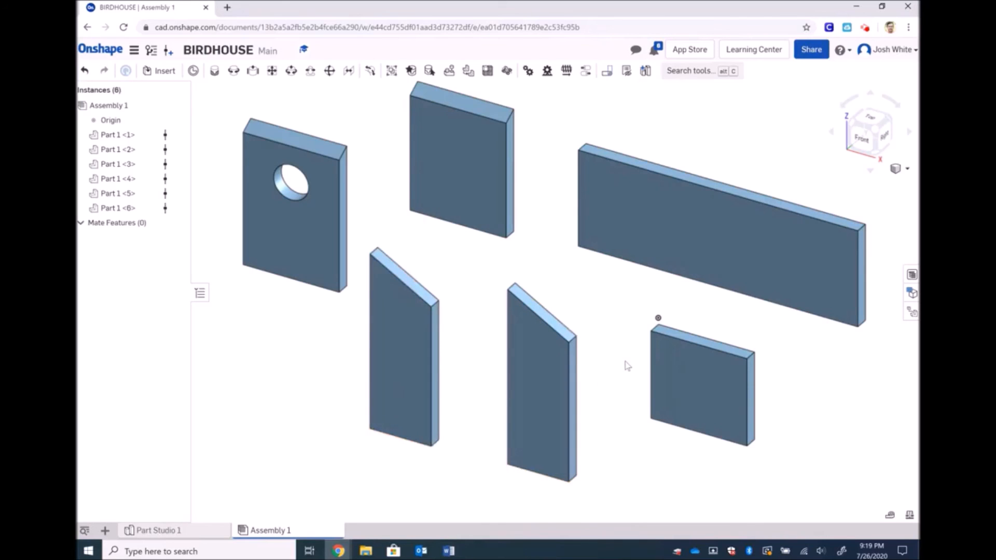
# Try rotating the long panel freehand with the triad, then undo both rotations
pyautogui.click(733, 235)
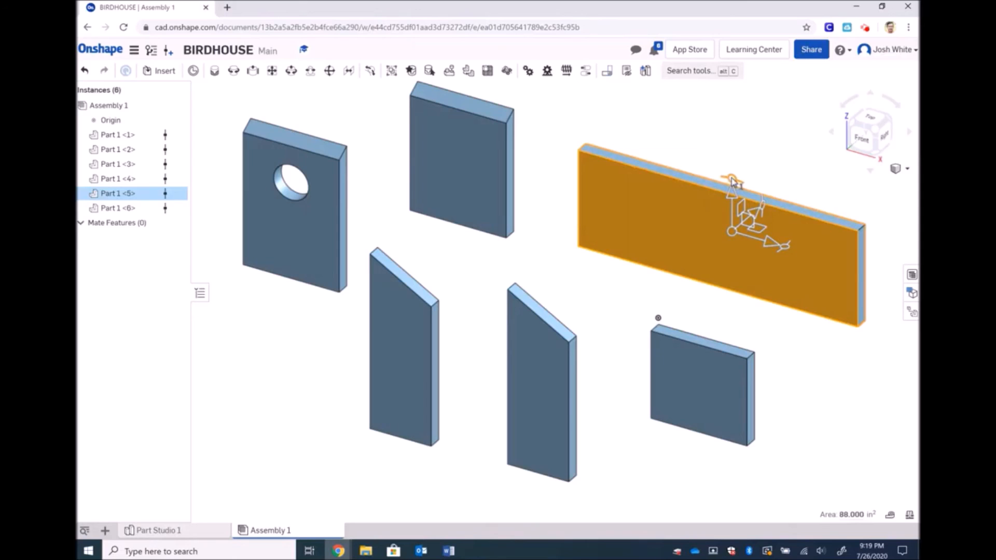
pyautogui.moveTo(731, 181); pyautogui.dragTo(792, 252)
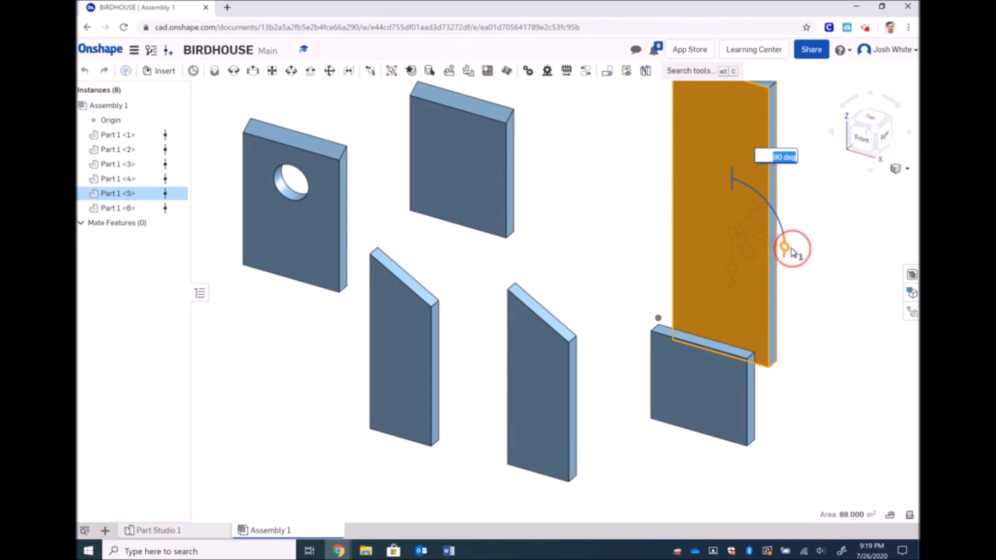
pyautogui.moveTo(792, 252); pyautogui.dragTo(792, 252)
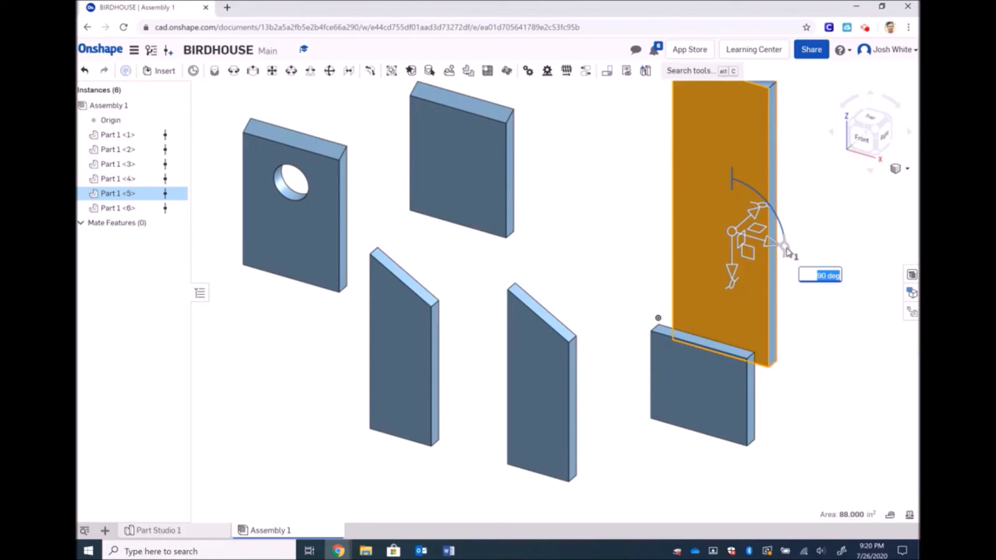
pyautogui.moveTo(785, 249); pyautogui.dragTo(782, 219)
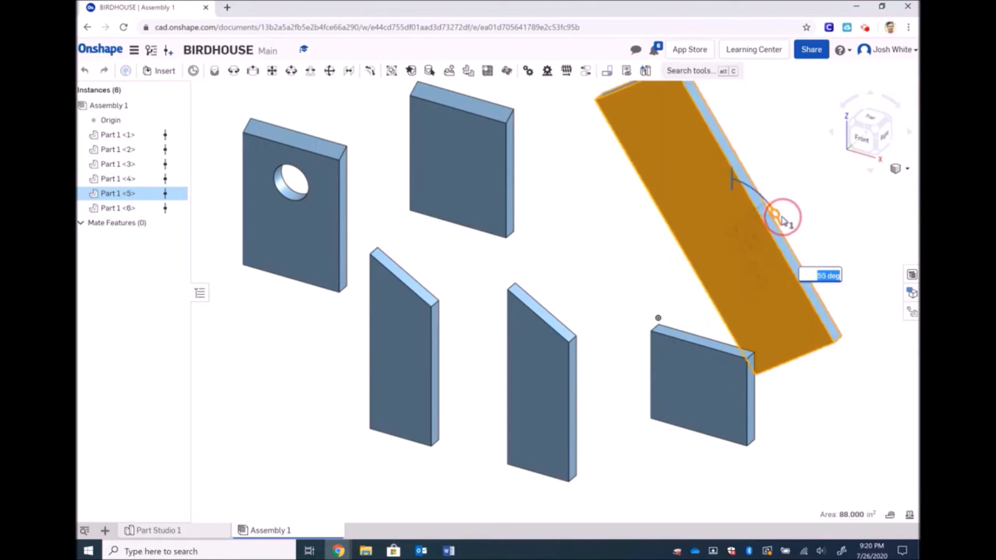
pyautogui.click(841, 226)
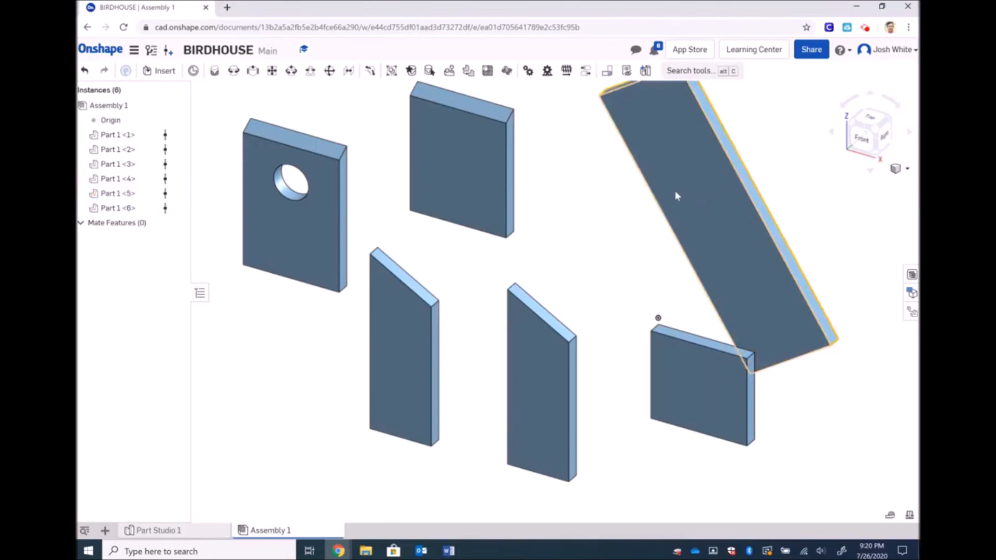
pyautogui.hotkey('ctrl', 'z')
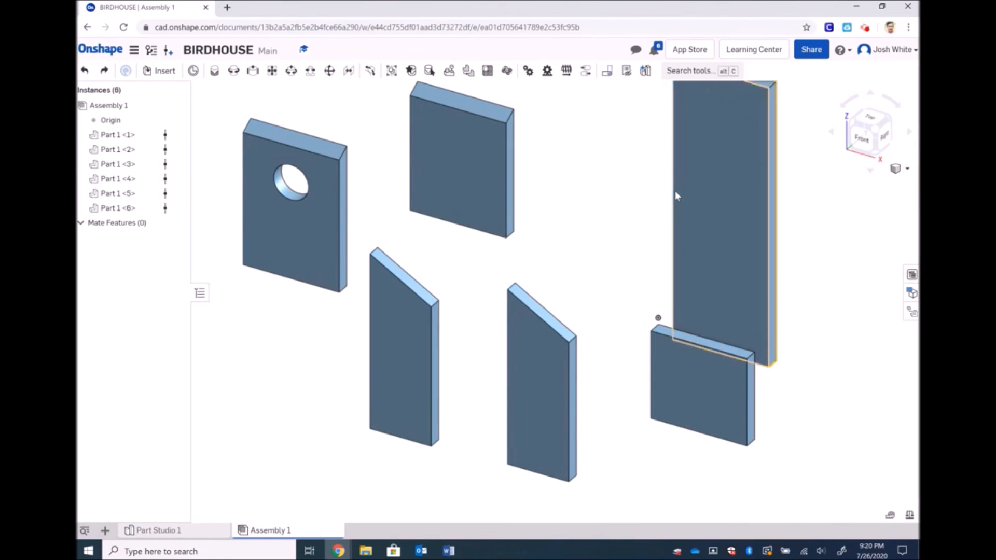
pyautogui.hotkey('ctrl', 'z')
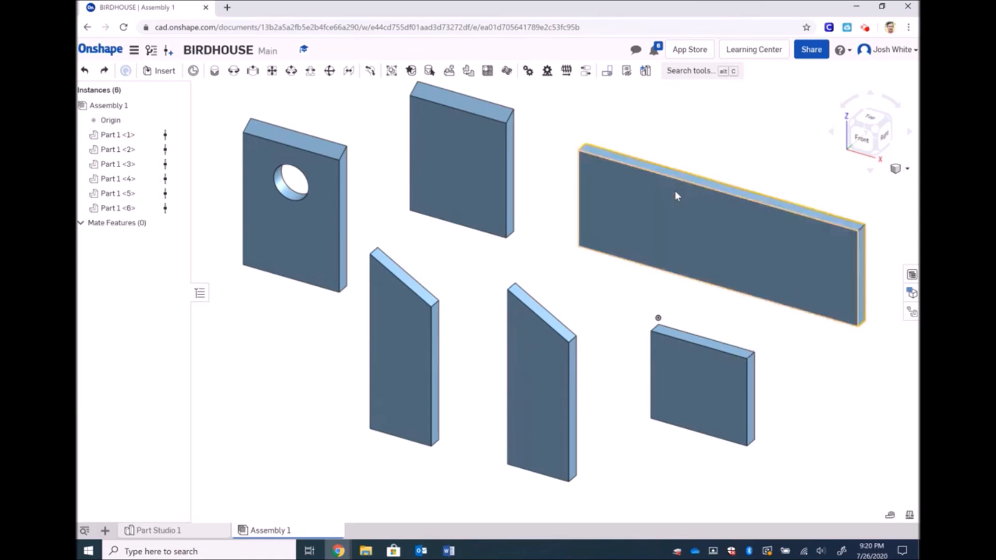
# Rotate the long panel exactly 90 degrees upright and slide the small panel right of it
pyautogui.click(660, 217)
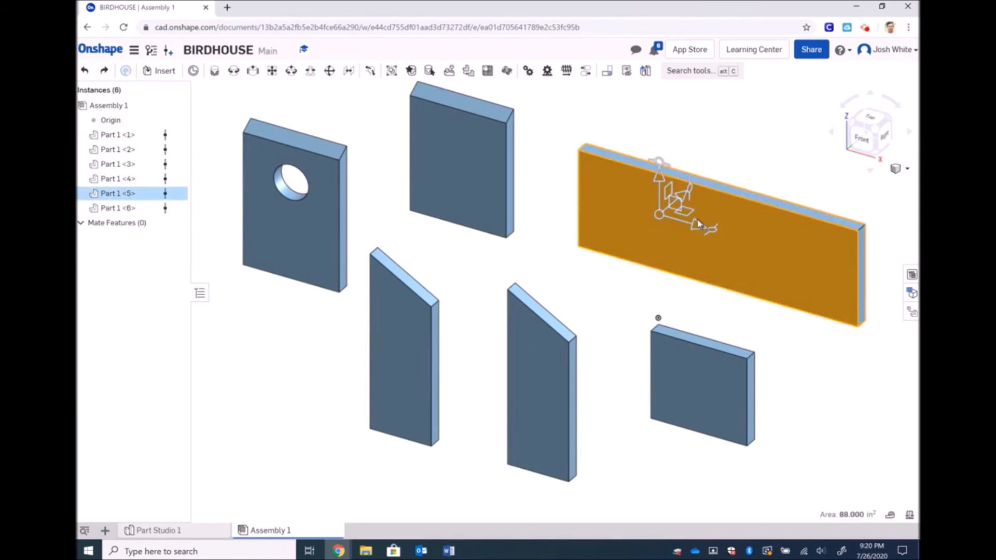
pyautogui.moveTo(663, 168); pyautogui.dragTo(730, 231)
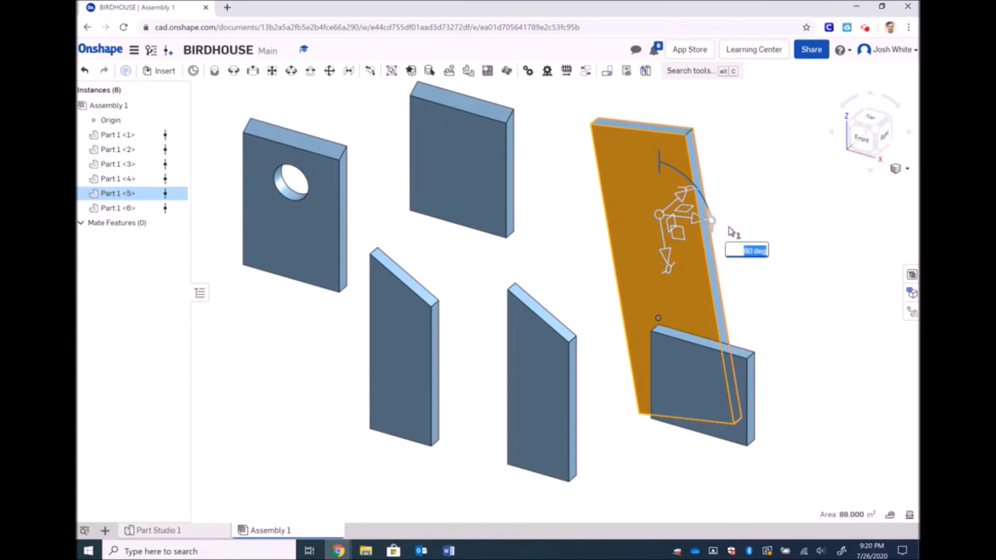
pyautogui.write('90')
pyautogui.press('Return')
pyautogui.click(831, 307)
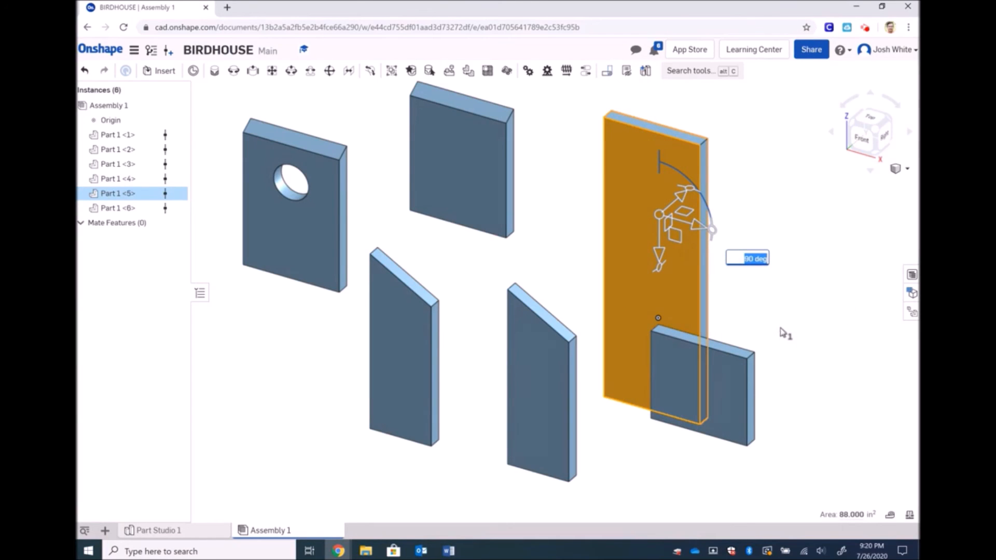
pyautogui.click(731, 285)
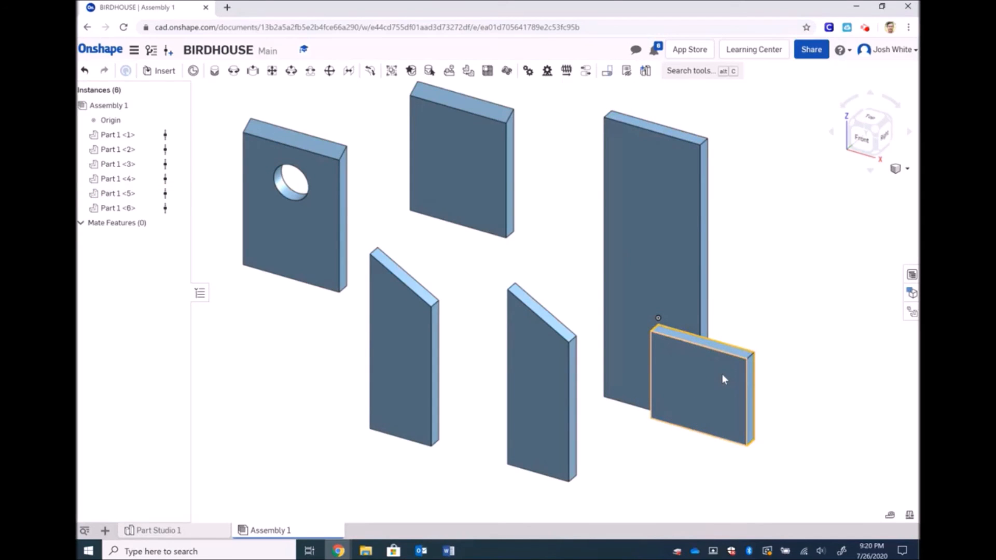
pyautogui.moveTo(722, 376); pyautogui.dragTo(799, 371)
# Rotate the small square panel 90 degrees so it lies flat beside the upright slab's base
pyautogui.scroll(-2, 798, 366)
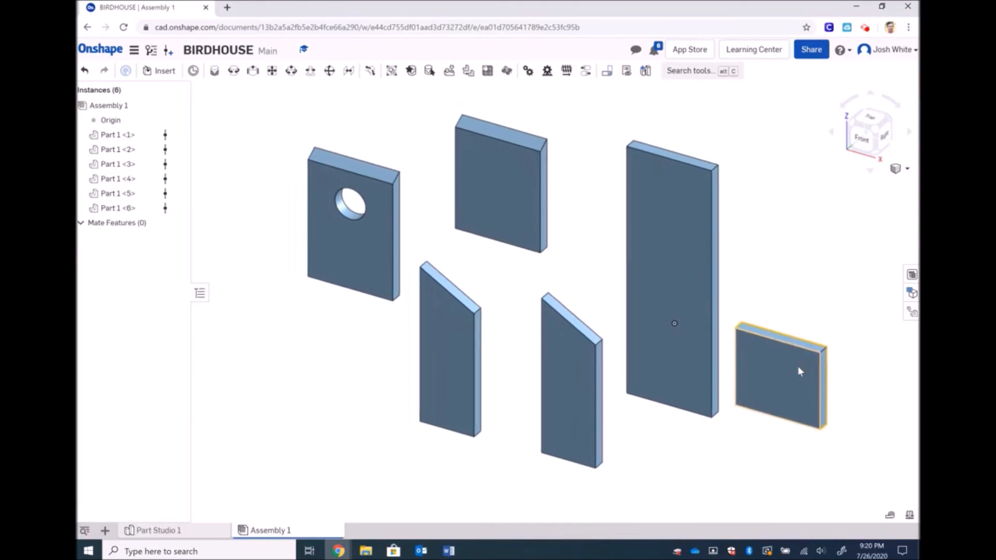
pyautogui.click(798, 366)
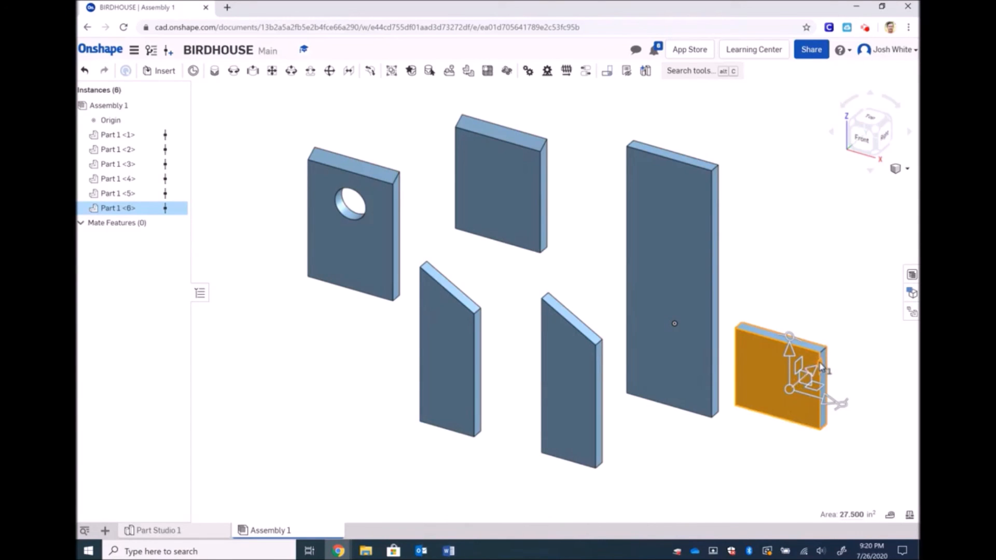
pyautogui.moveTo(820, 367); pyautogui.dragTo(773, 447)
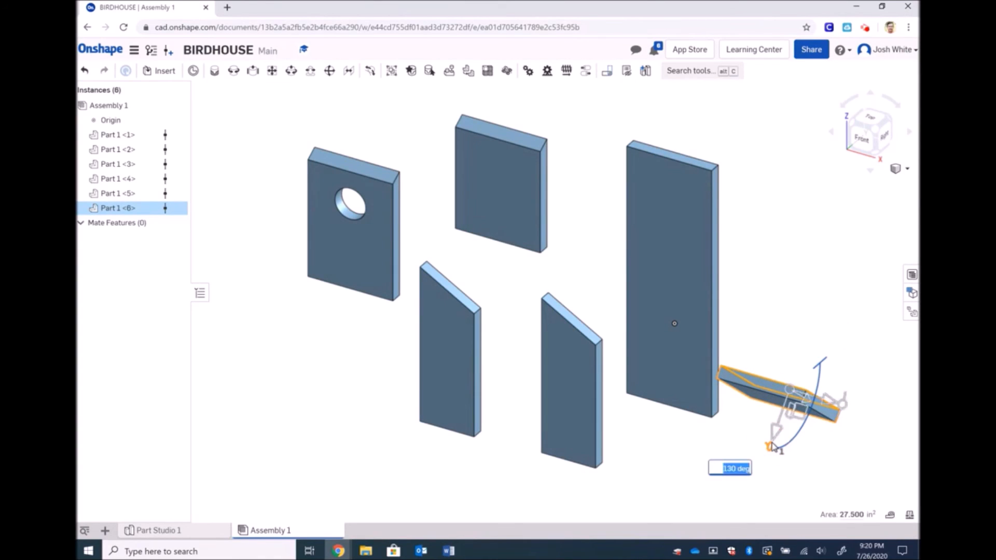
pyautogui.write('90')
pyautogui.press('Return')
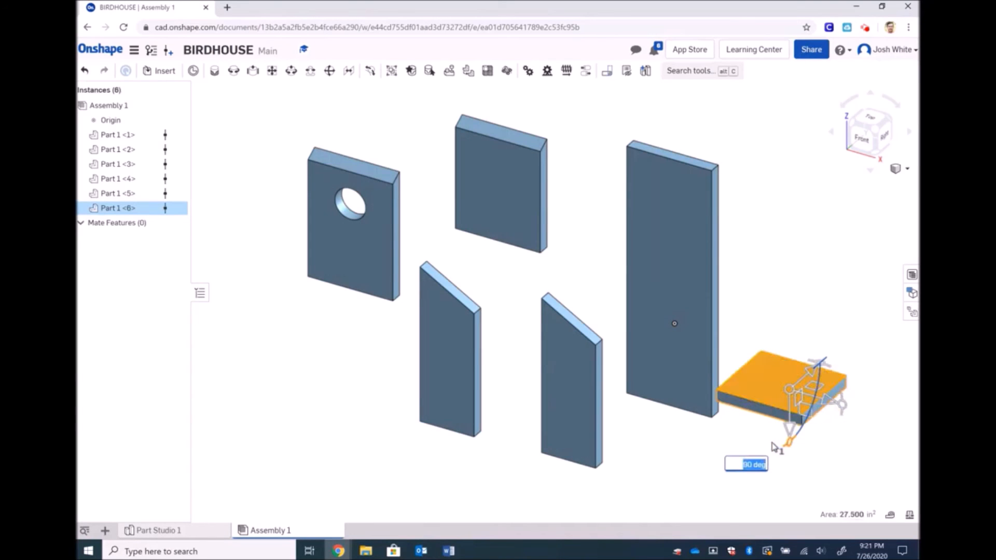
pyautogui.click(849, 468)
pyautogui.click(689, 359)
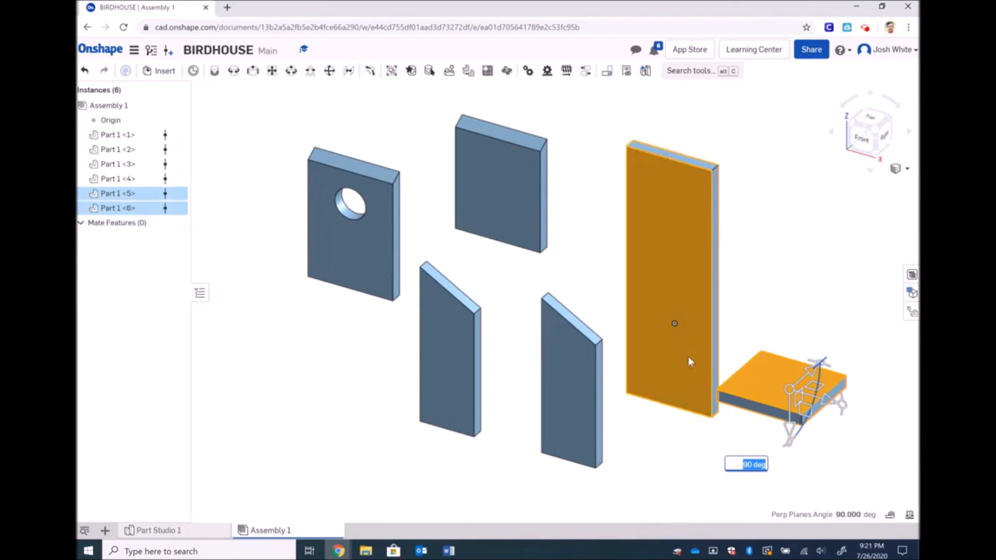
pyautogui.click(665, 453)
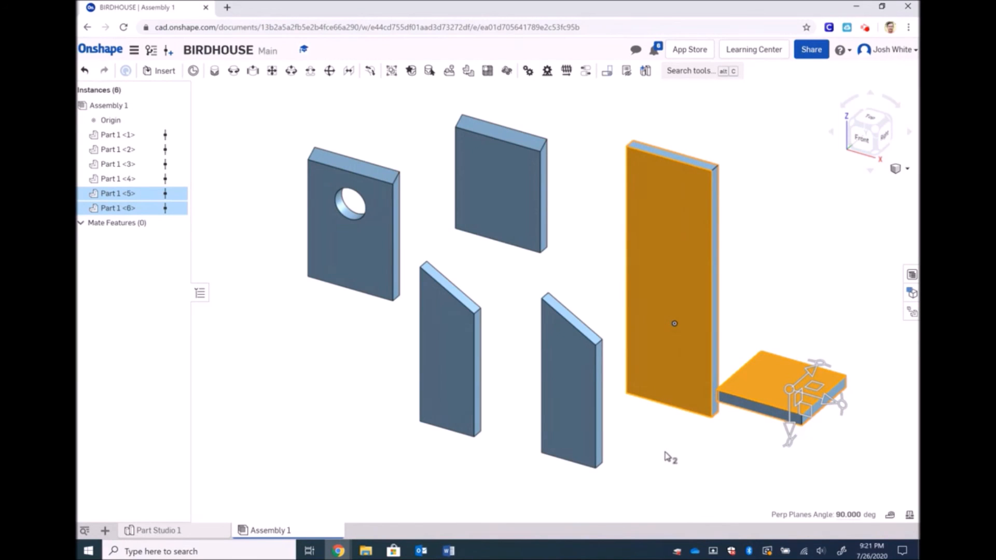
pyautogui.click(727, 449)
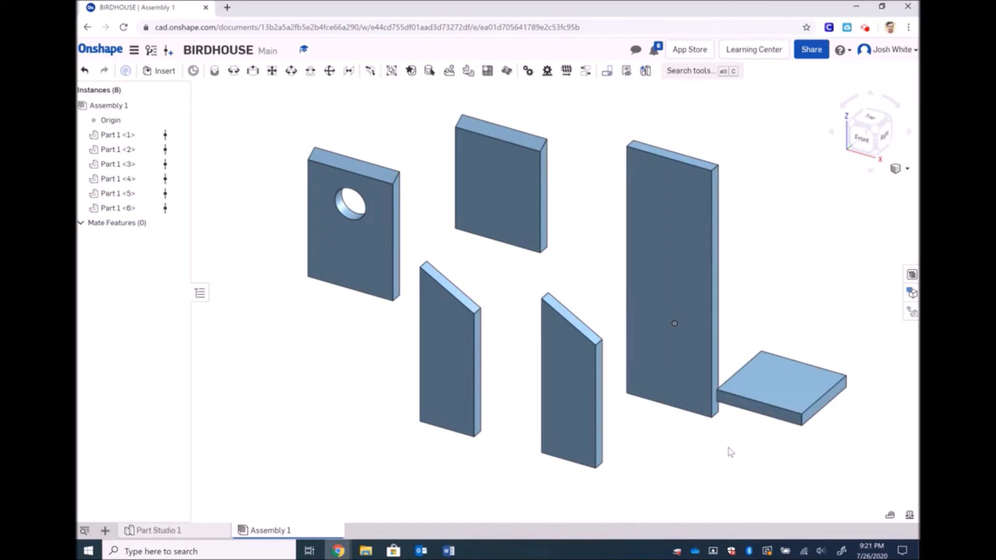
# Rotate both slanted side panels together by 90 degrees to stand edge-on
pyautogui.click(566, 387)
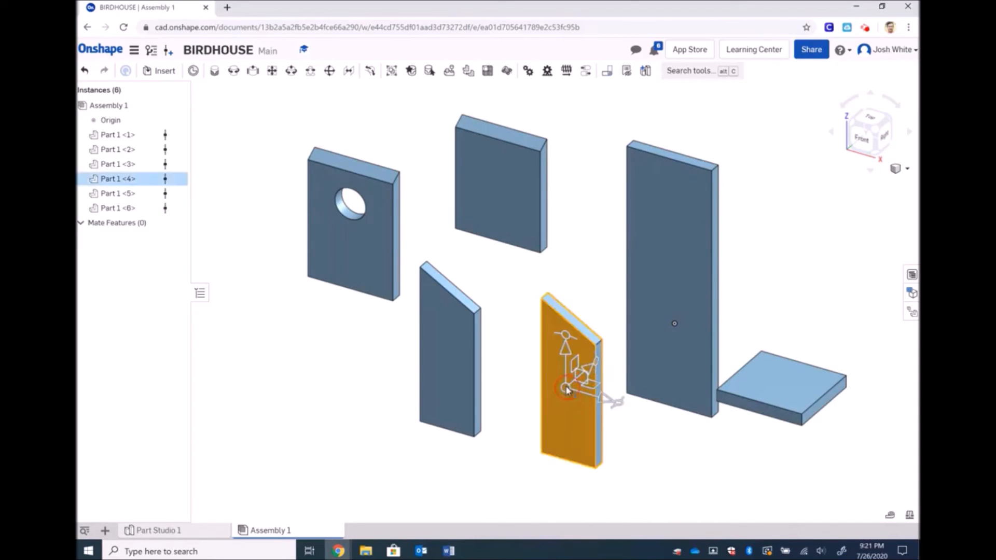
pyautogui.click(452, 376)
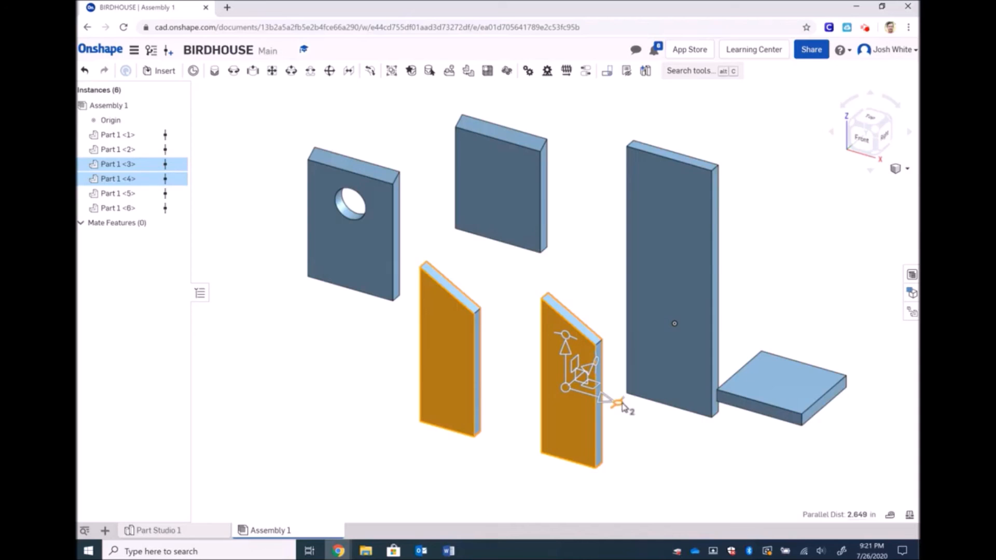
pyautogui.moveTo(621, 404); pyautogui.dragTo(533, 419)
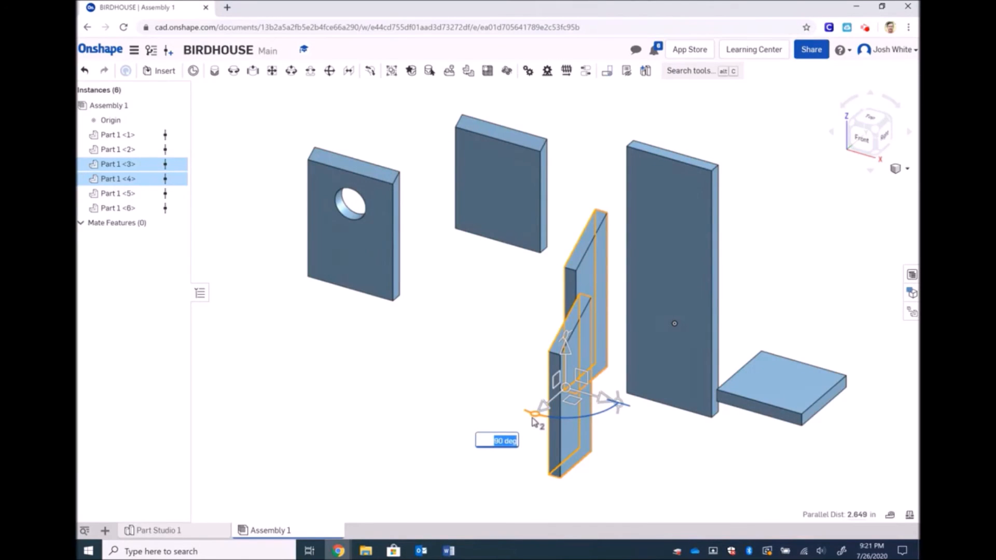
pyautogui.press('Return')
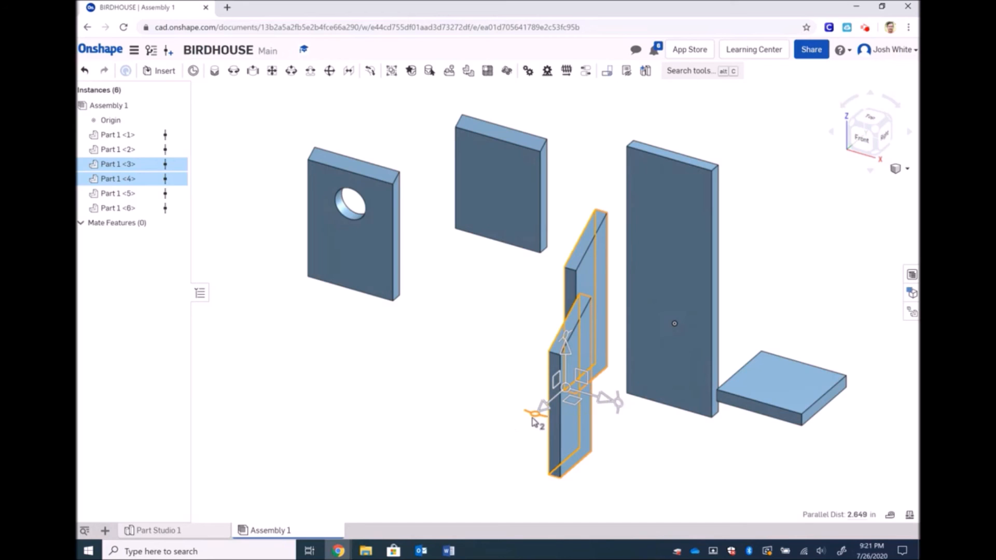
pyautogui.click(462, 399)
pyautogui.click(514, 337)
# Spread the turned side panels apart and move the flat square plate down in front
pyautogui.moveTo(595, 278); pyautogui.dragTo(467, 333)
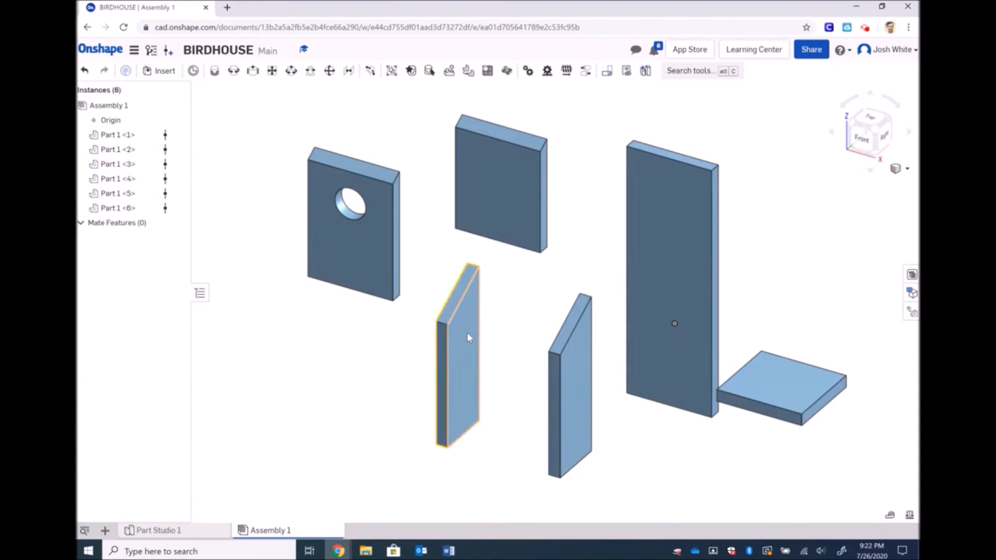
pyautogui.click(780, 402)
pyautogui.moveTo(794, 388); pyautogui.dragTo(661, 460)
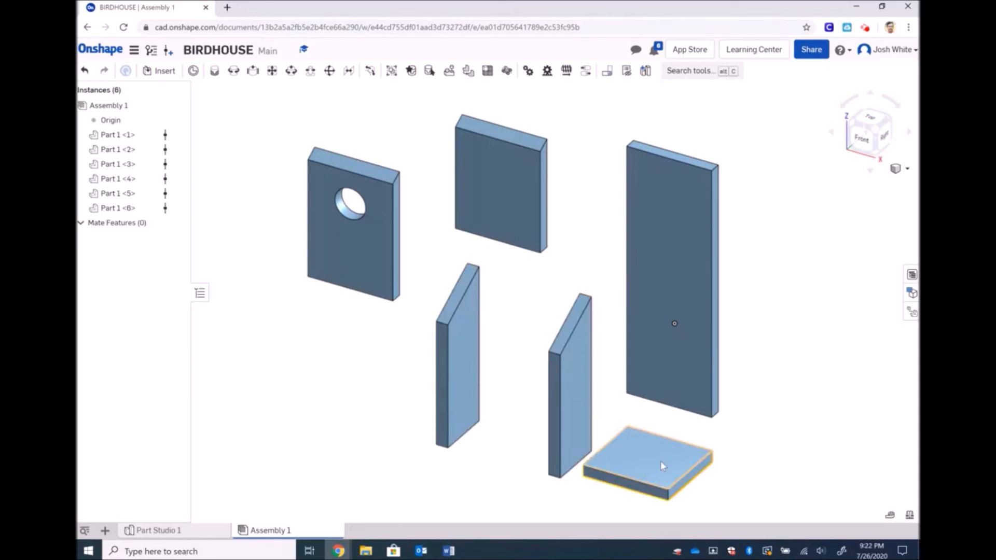